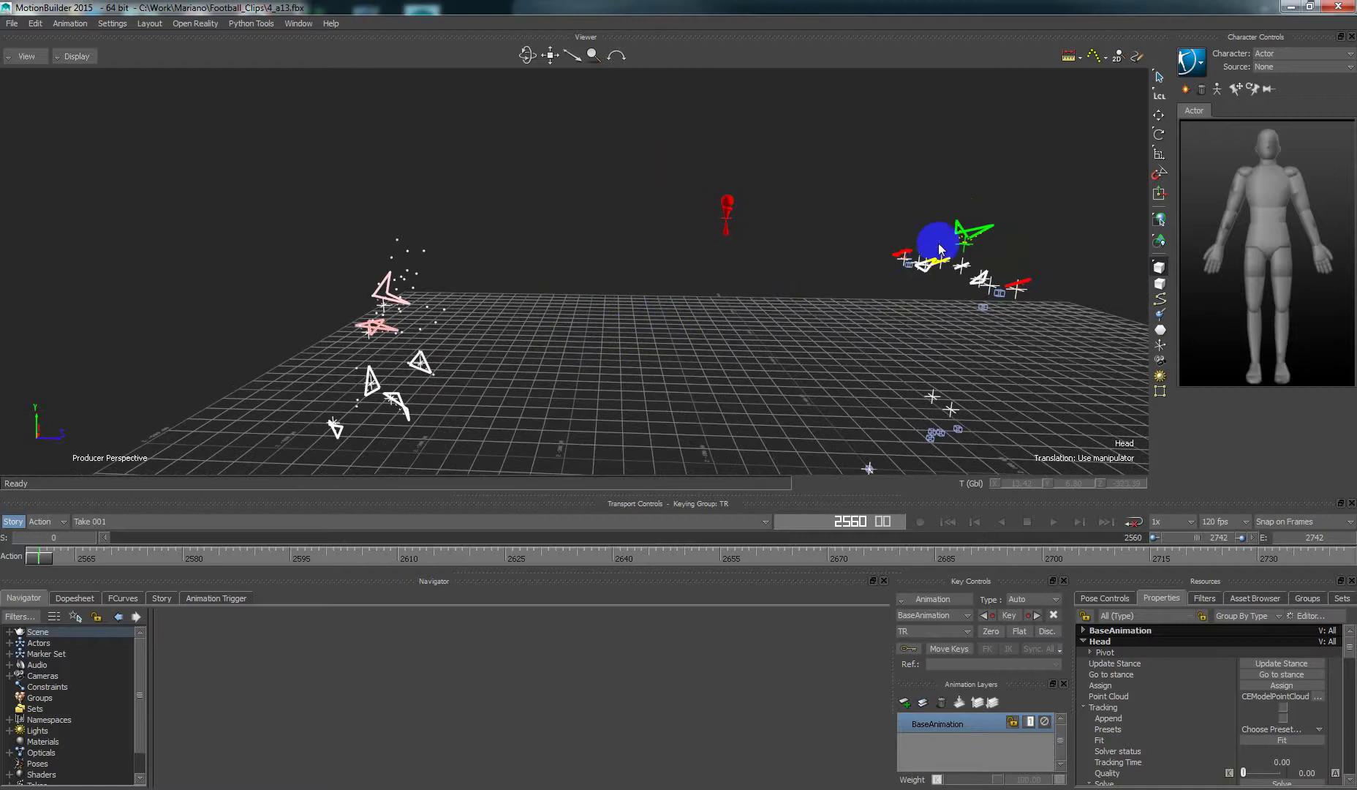
# Place the Head trackable on the head markers of the point cloud at frame 2560 and fit it
pyautogui.keyDown('ctrl'); pyautogui.keyDown('shift'); pyautogui.moveTo(972, 238); pyautogui.dragTo(977, 240); pyautogui.keyUp('shift'); pyautogui.keyUp('ctrl')
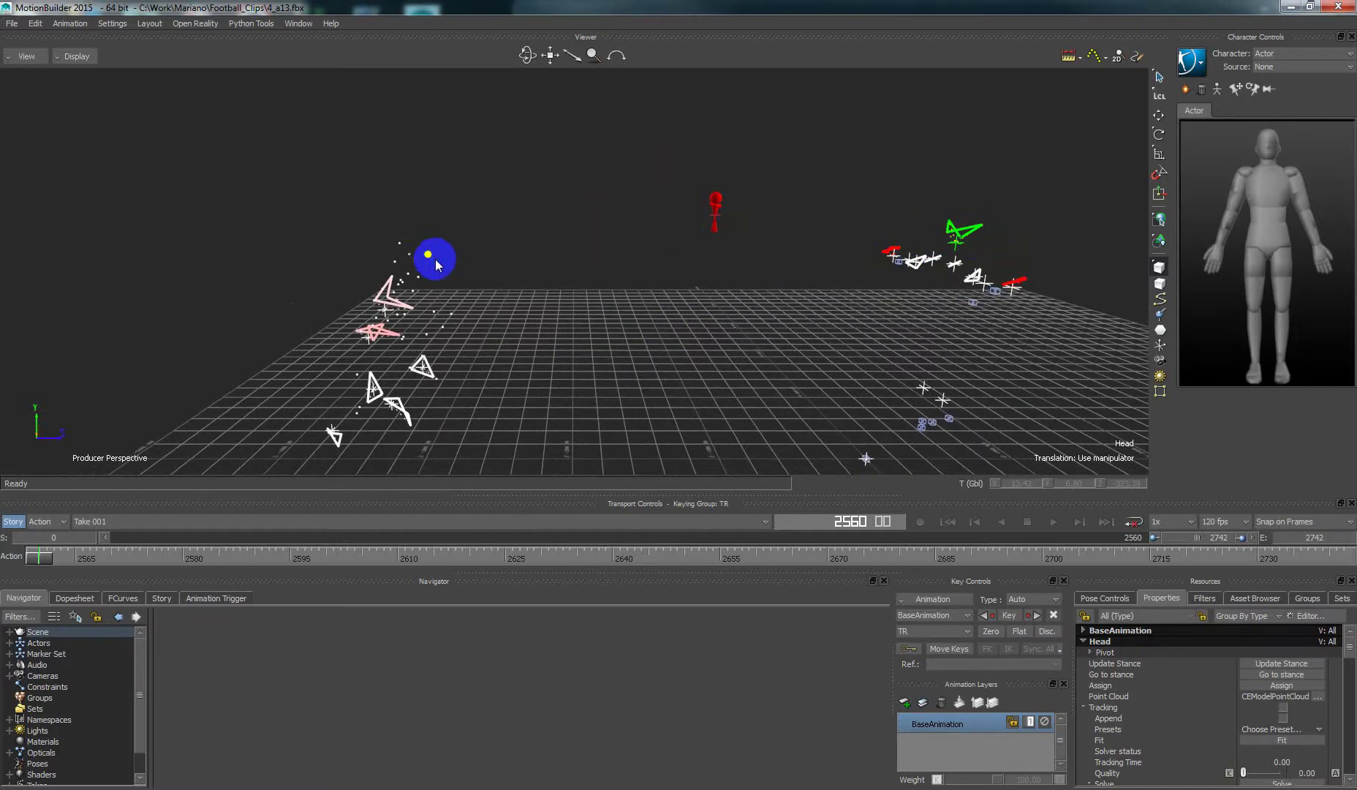
pyautogui.click(435, 260)
pyautogui.keyDown('shift'); pyautogui.moveTo(504, 294); pyautogui.dragTo(562, 294); pyautogui.keyUp('shift')
pyautogui.scroll(-3, 1205, 704)
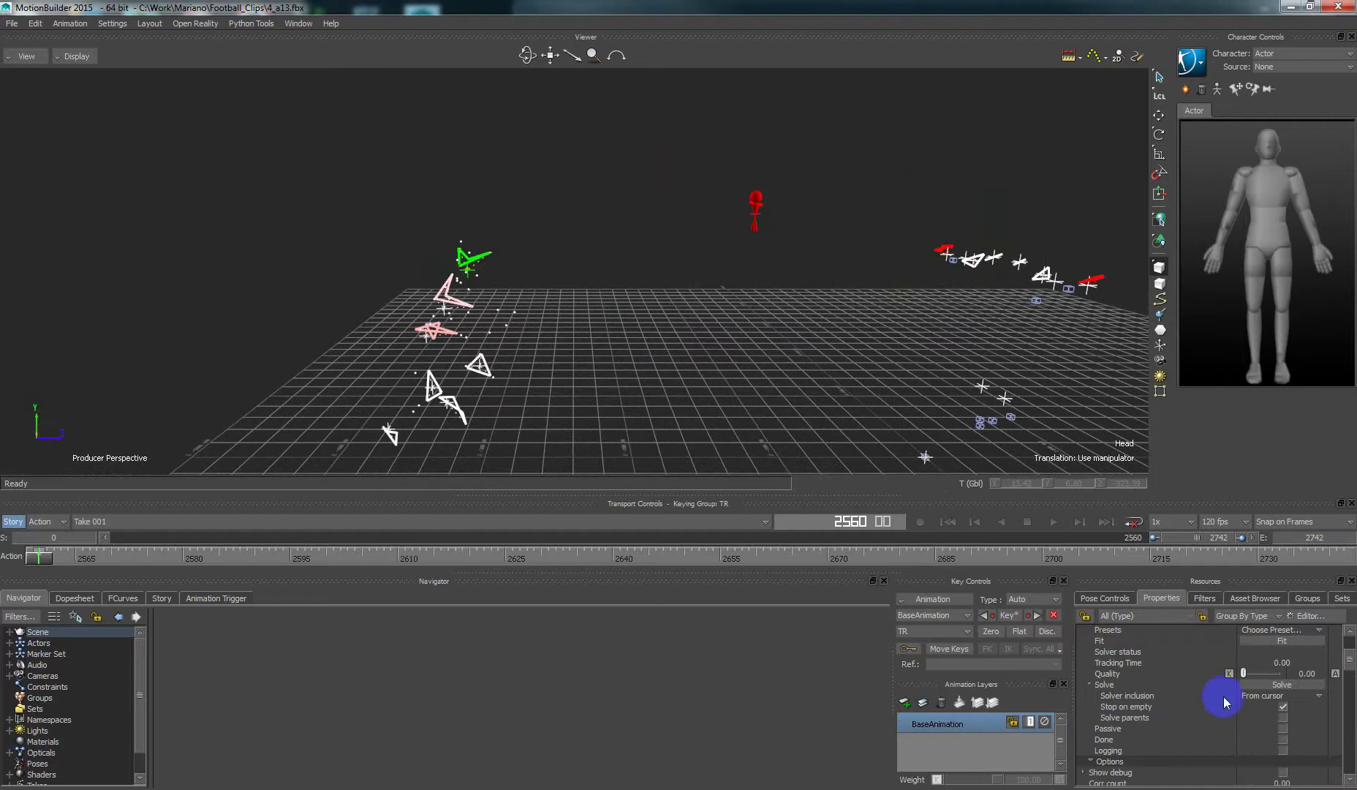
pyautogui.scroll(1, 1249, 675)
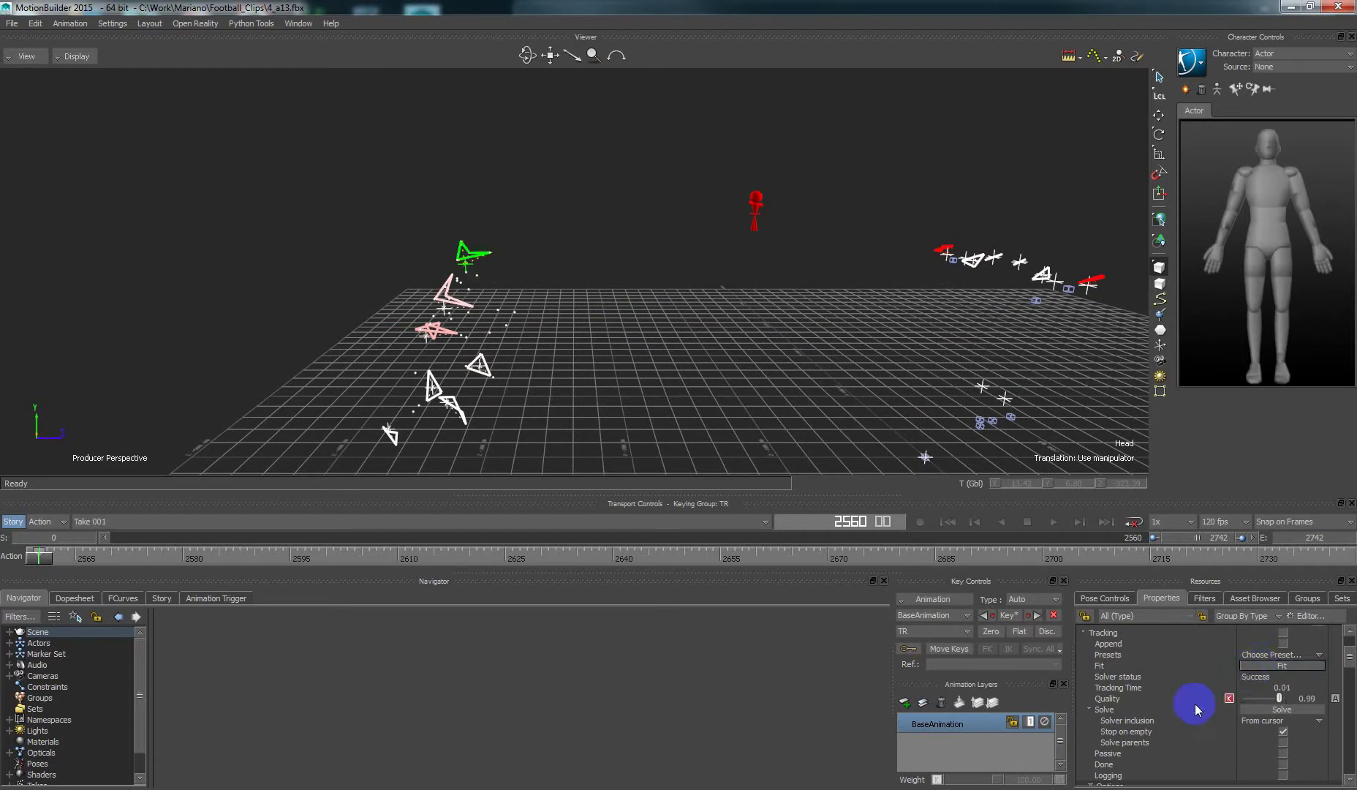
# Solve the Head trackable from the cursor at frame 2560 and step through the frames at the end of the solved range
pyautogui.scroll(-2, 1236, 677)
pyautogui.click(1262, 662)
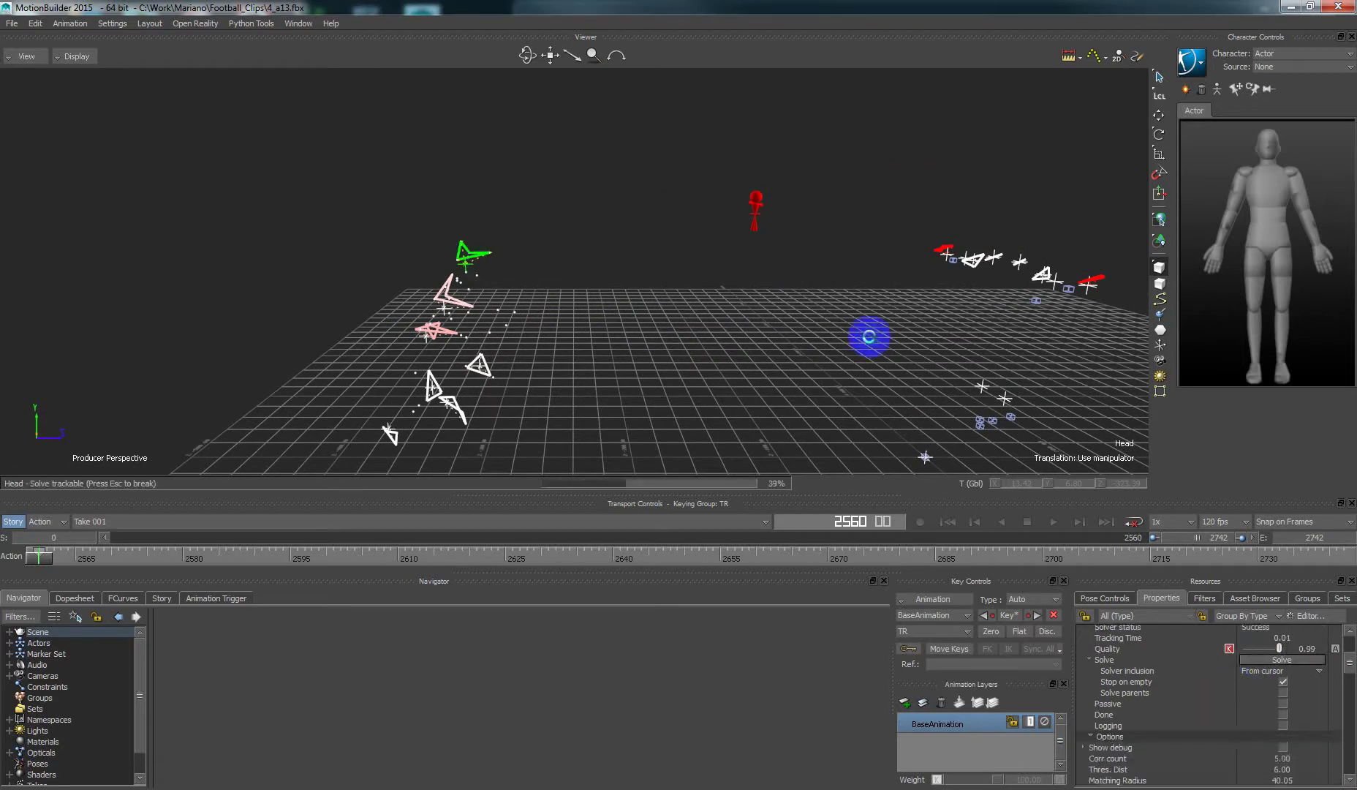
pyautogui.keyDown('shift'); pyautogui.moveTo(914, 366); pyautogui.dragTo(521, 380); pyautogui.keyUp('shift')
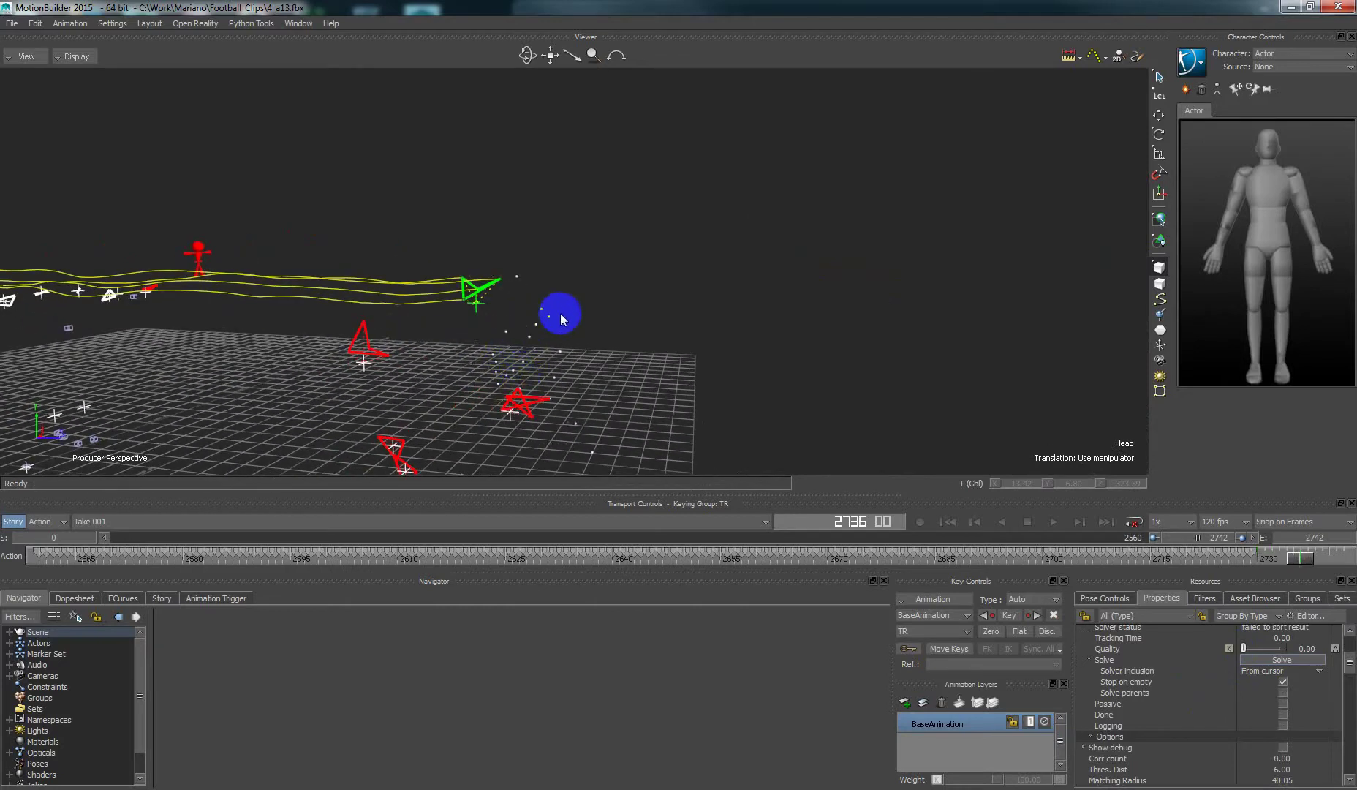
pyautogui.press('Left')
pyautogui.press('Left')
pyautogui.press('Left')
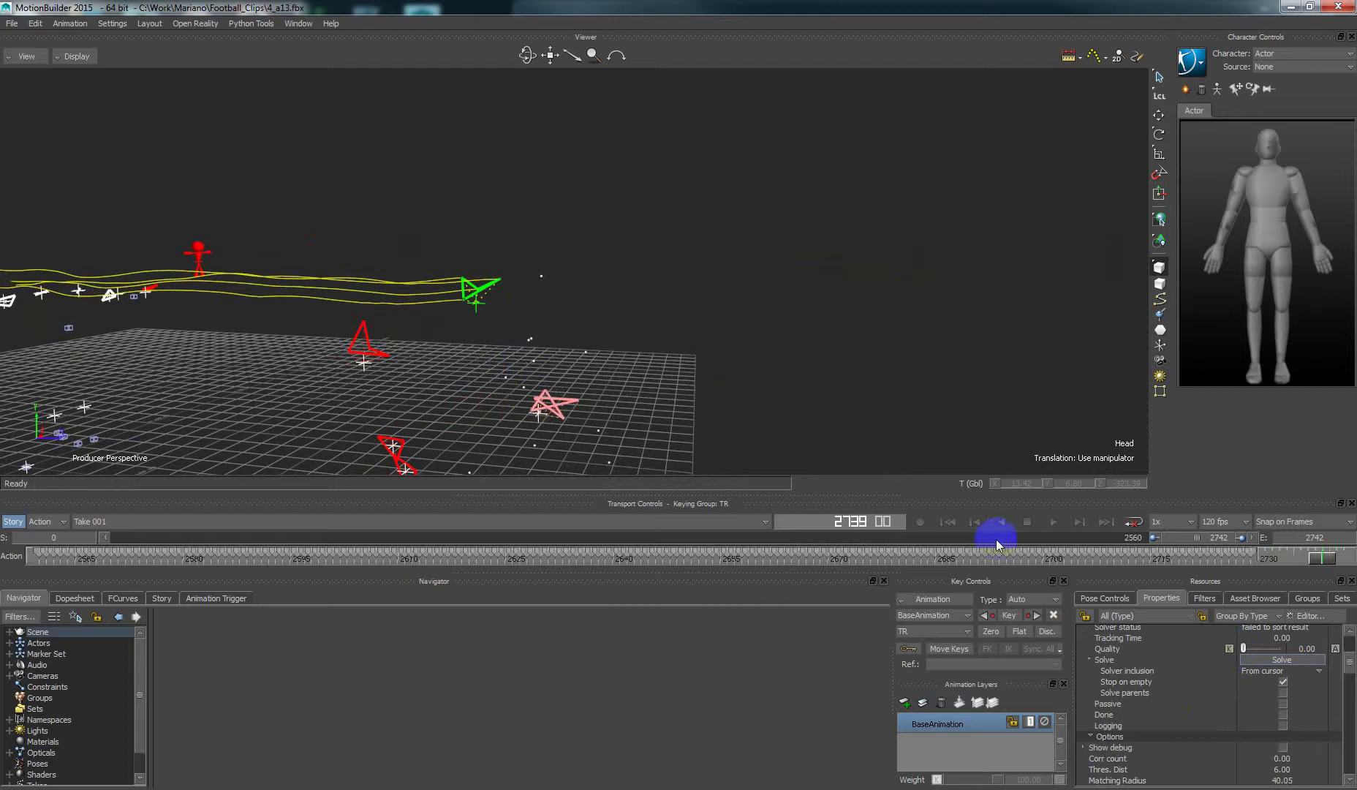
# Return to frame 2560, move the RightCollar trackable onto the right shoulder markers, and fit it to the point cloud
pyautogui.click(948, 522)
pyautogui.moveTo(435, 341)
pyautogui.mouseDown()
pyautogui.moveTo(777, 352)
pyautogui.moveTo(457, 351)
pyautogui.moveTo(557, 360)
pyautogui.moveTo(561, 324)
pyautogui.moveTo(767, 348)
pyautogui.moveTo(1002, 336)
pyautogui.moveTo(330, 342)
pyautogui.moveTo(694, 281)
pyautogui.moveTo(294, 321)
pyautogui.moveTo(334, 324)
pyautogui.moveTo(327, 334)
pyautogui.moveTo(470, 277)
pyautogui.moveTo(427, 267)
pyautogui.moveTo(882, 210)
pyautogui.mouseUp()
pyautogui.click(828, 332)
pyautogui.click(826, 317)
pyautogui.moveTo(964, 202)
pyautogui.mouseDown()
pyautogui.moveTo(530, 236)
pyautogui.moveTo(437, 341)
pyautogui.moveTo(523, 331)
pyautogui.moveTo(643, 278)
pyautogui.mouseUp()
pyautogui.click(1159, 114)
pyautogui.moveTo(448, 257)
pyautogui.mouseDown()
pyautogui.moveTo(427, 256)
pyautogui.moveTo(398, 295)
pyautogui.mouseUp()
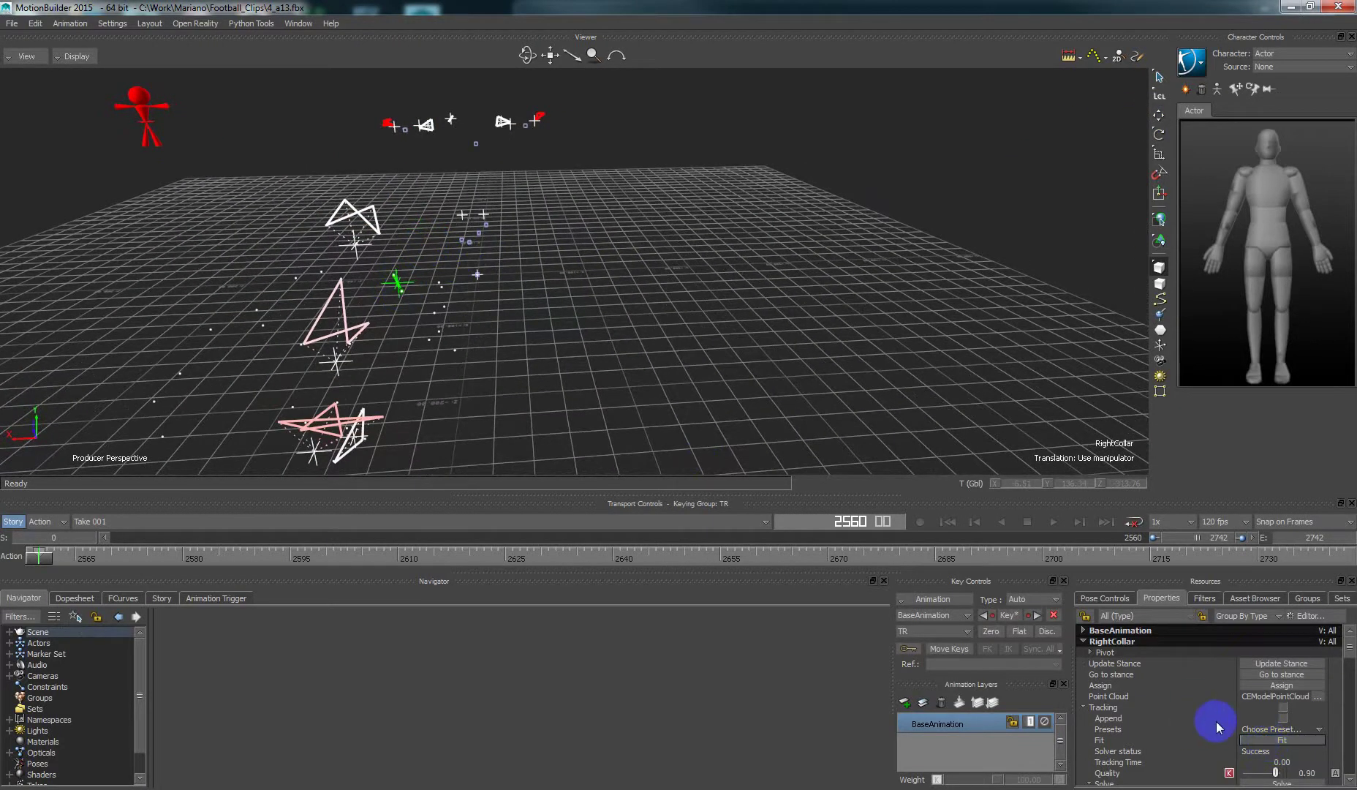
# Solve the RightCollar trackable from the cursor at frame 2560
pyautogui.scroll(-2, 1228, 749)
pyautogui.click(1251, 736)
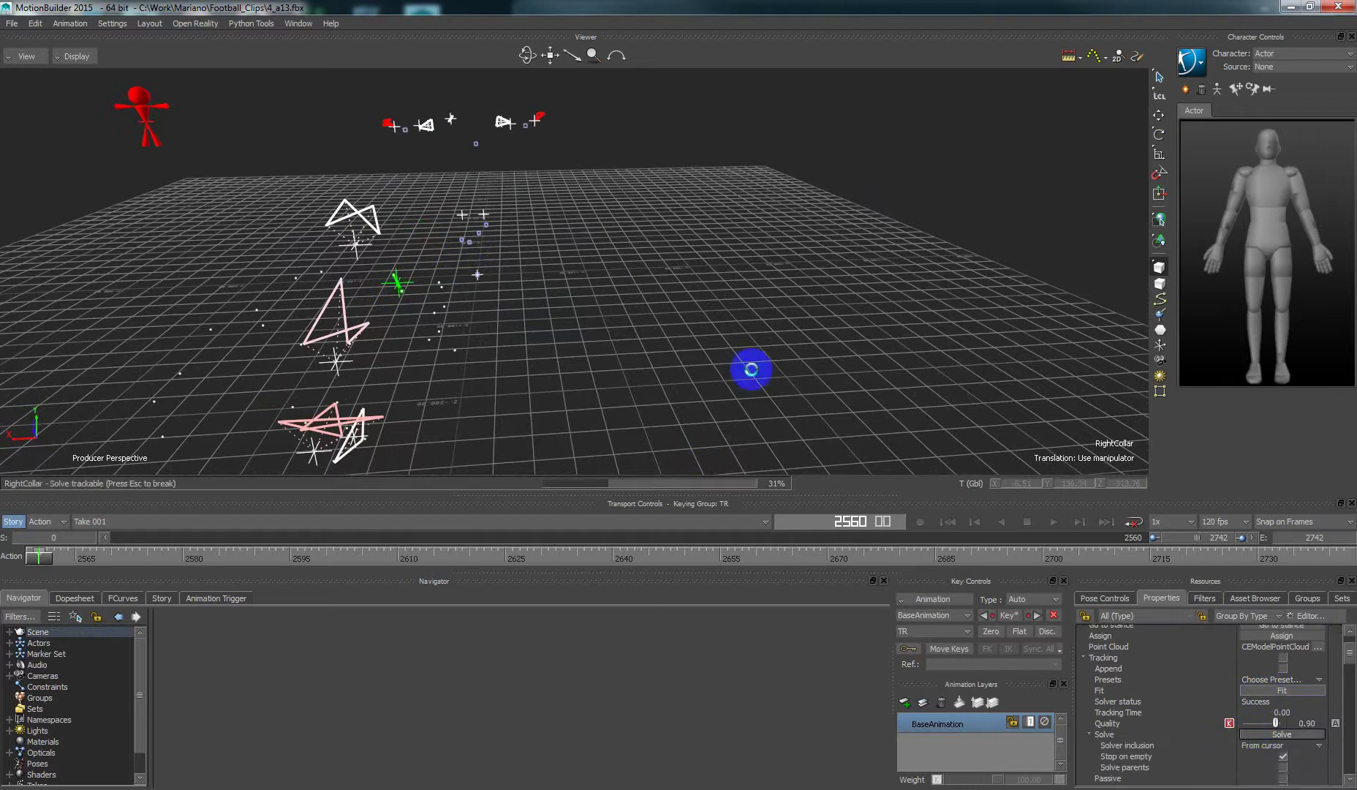
pyautogui.moveTo(733, 290); pyautogui.dragTo(751, 315)
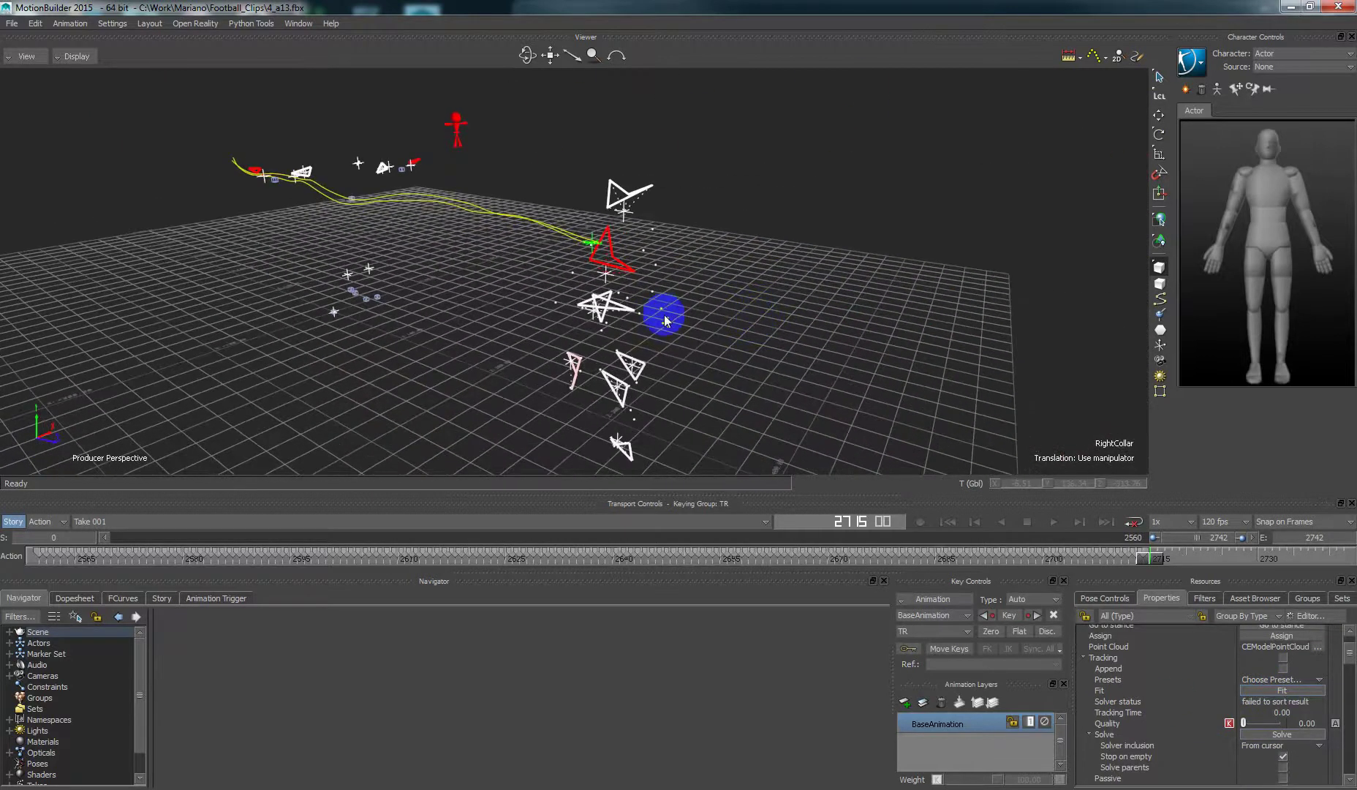
# Examine the RightCollar tracking against the markers by stepping frame by frame back from frame 2716
pyautogui.moveTo(673, 342); pyautogui.dragTo(834, 354)
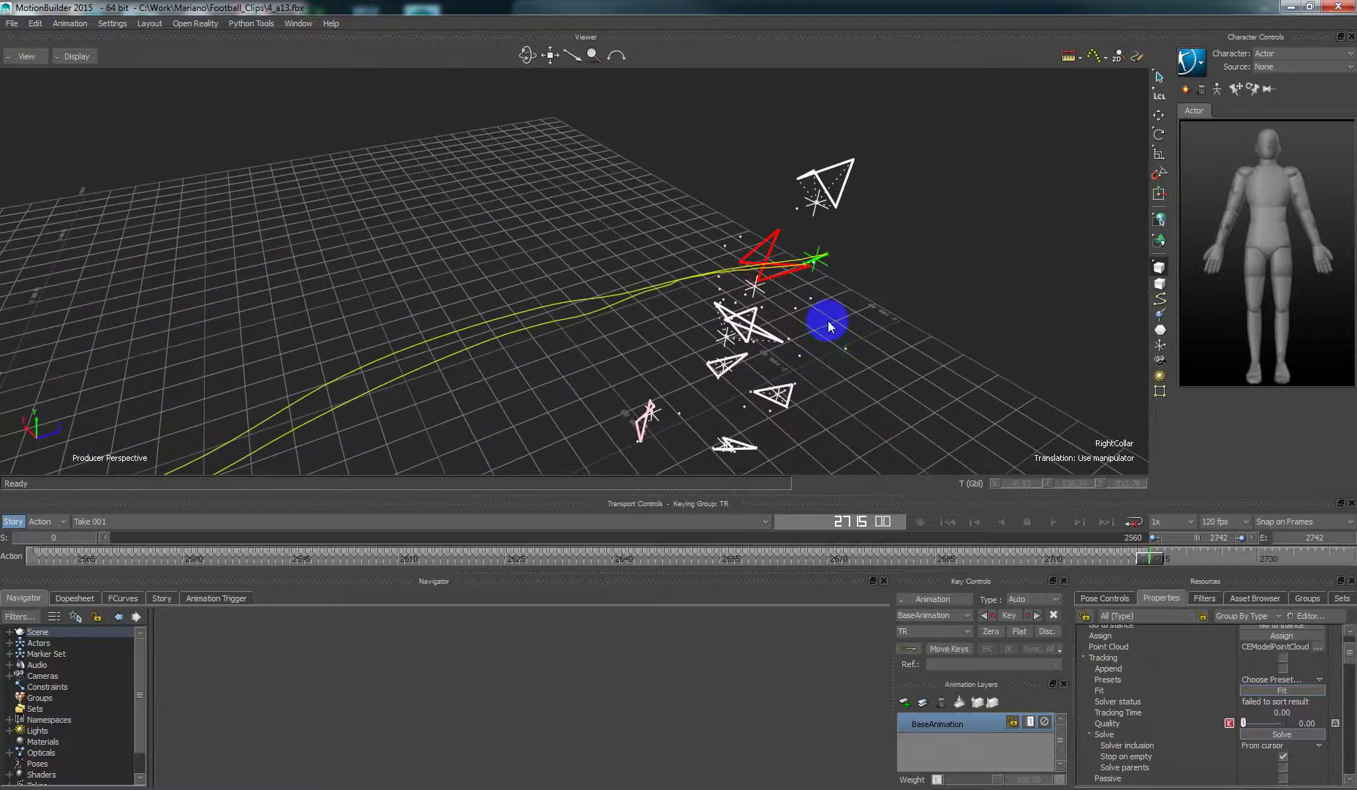
pyautogui.press('Left')
pyautogui.press('Left')
pyautogui.press('Right')
pyautogui.moveTo(847, 305); pyautogui.dragTo(942, 305)
pyautogui.press('Left')
pyautogui.press('Left')
pyautogui.press('Left')
pyautogui.press('Left')
pyautogui.press('Left')
pyautogui.press('Left')
pyautogui.press('Left')
pyautogui.press('Left')
pyautogui.press('Left')
pyautogui.press('Left')
pyautogui.press('Left')
pyautogui.press('Left')
pyautogui.press('Left')
pyautogui.press('Left')
pyautogui.press('Left')
pyautogui.press('Left')
pyautogui.press('Left')
pyautogui.press('Left')
pyautogui.press('Left')
pyautogui.press('Left')
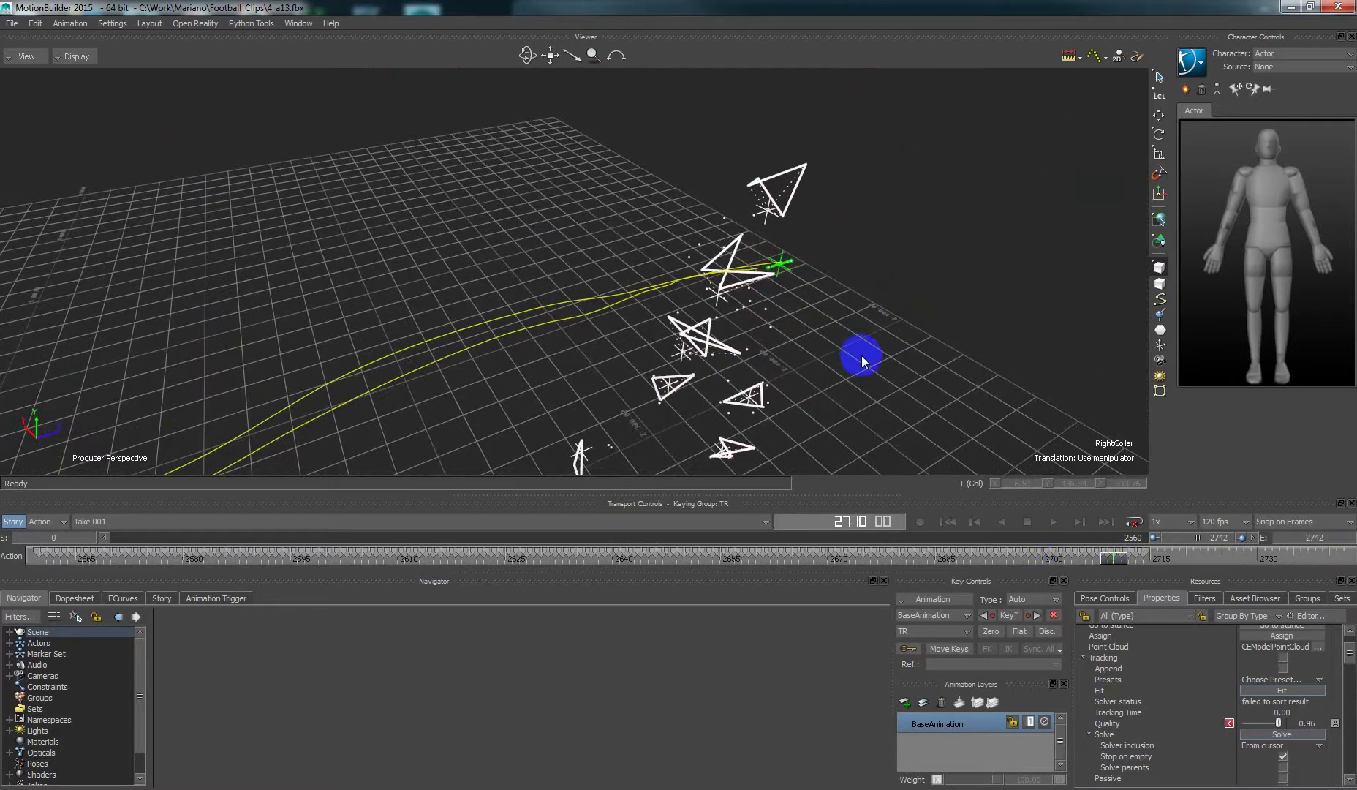
pyautogui.keyDown('ctrl'); pyautogui.moveTo(863, 360); pyautogui.dragTo(806, 468); pyautogui.keyUp('ctrl')
# Return to frame 2560 and move the LeftCollar trackable sideways onto the left shoulder markers, to about X 33.65
pyautogui.moveTo(1112, 559); pyautogui.dragTo(39, 556)
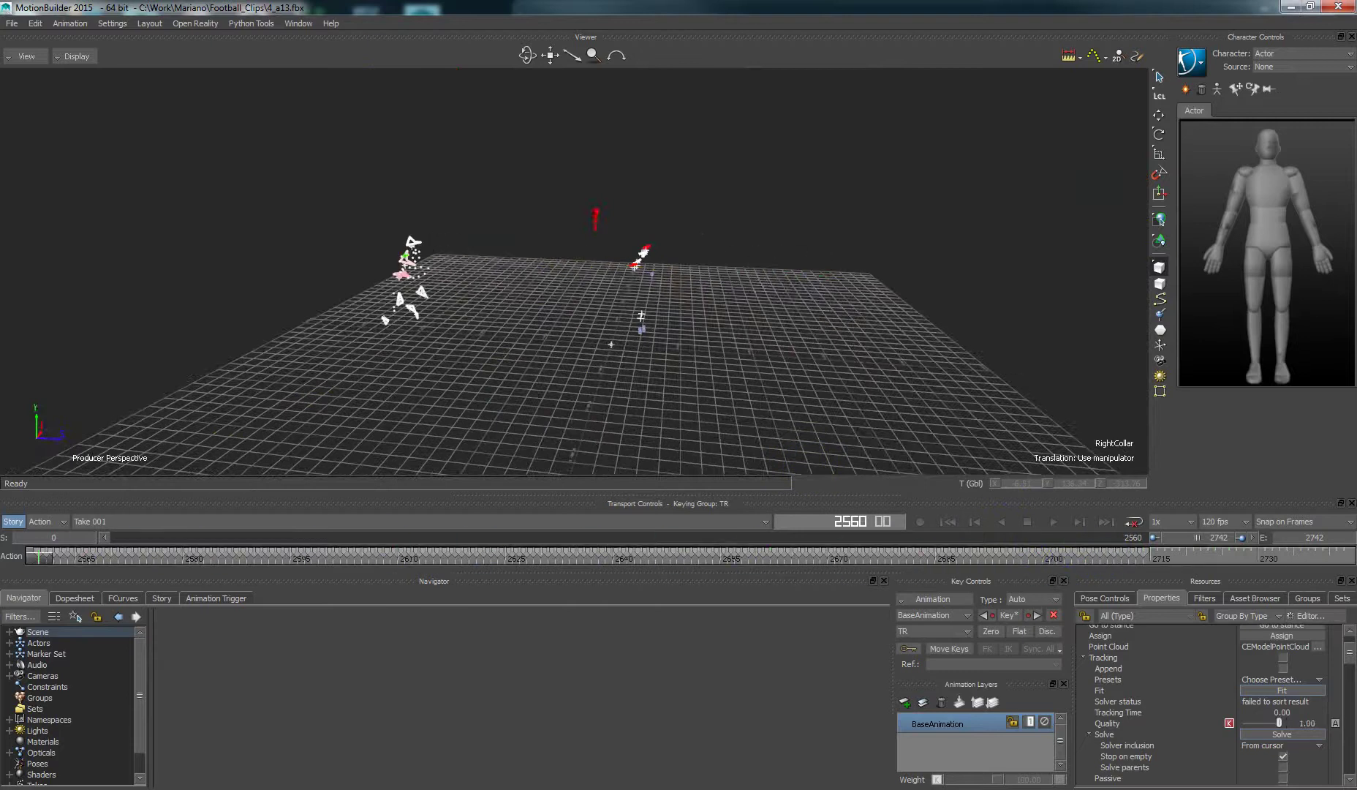
pyautogui.moveTo(564, 340)
pyautogui.mouseDown(button='right')
pyautogui.moveTo(422, 343)
pyautogui.moveTo(565, 358)
pyautogui.mouseUp(button='right')
pyautogui.moveTo(564, 356)
pyautogui.keyDown('ctrl'); pyautogui.keyDown('shift'); pyautogui.mouseDown()
pyautogui.moveTo(769, 366)
pyautogui.moveTo(524, 355)
pyautogui.moveTo(530, 342)
pyautogui.moveTo(855, 328)
pyautogui.moveTo(860, 358)
pyautogui.moveTo(817, 331)
pyautogui.moveTo(657, 355)
pyautogui.moveTo(484, 355)
pyautogui.moveTo(551, 362)
pyautogui.mouseUp(); pyautogui.keyUp('shift'); pyautogui.keyUp('ctrl')
pyautogui.click(525, 354)
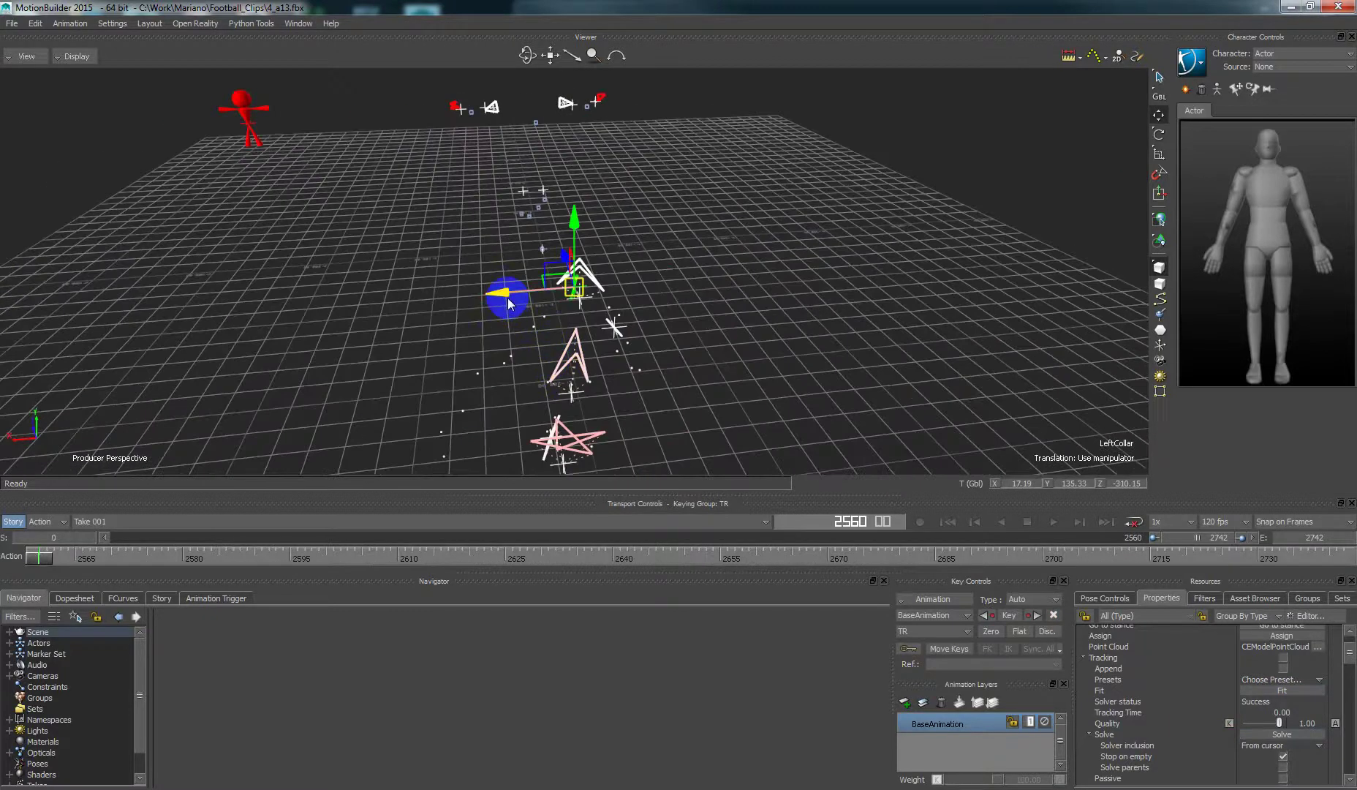
pyautogui.moveTo(506, 296); pyautogui.dragTo(453, 297)
pyautogui.click(1159, 116)
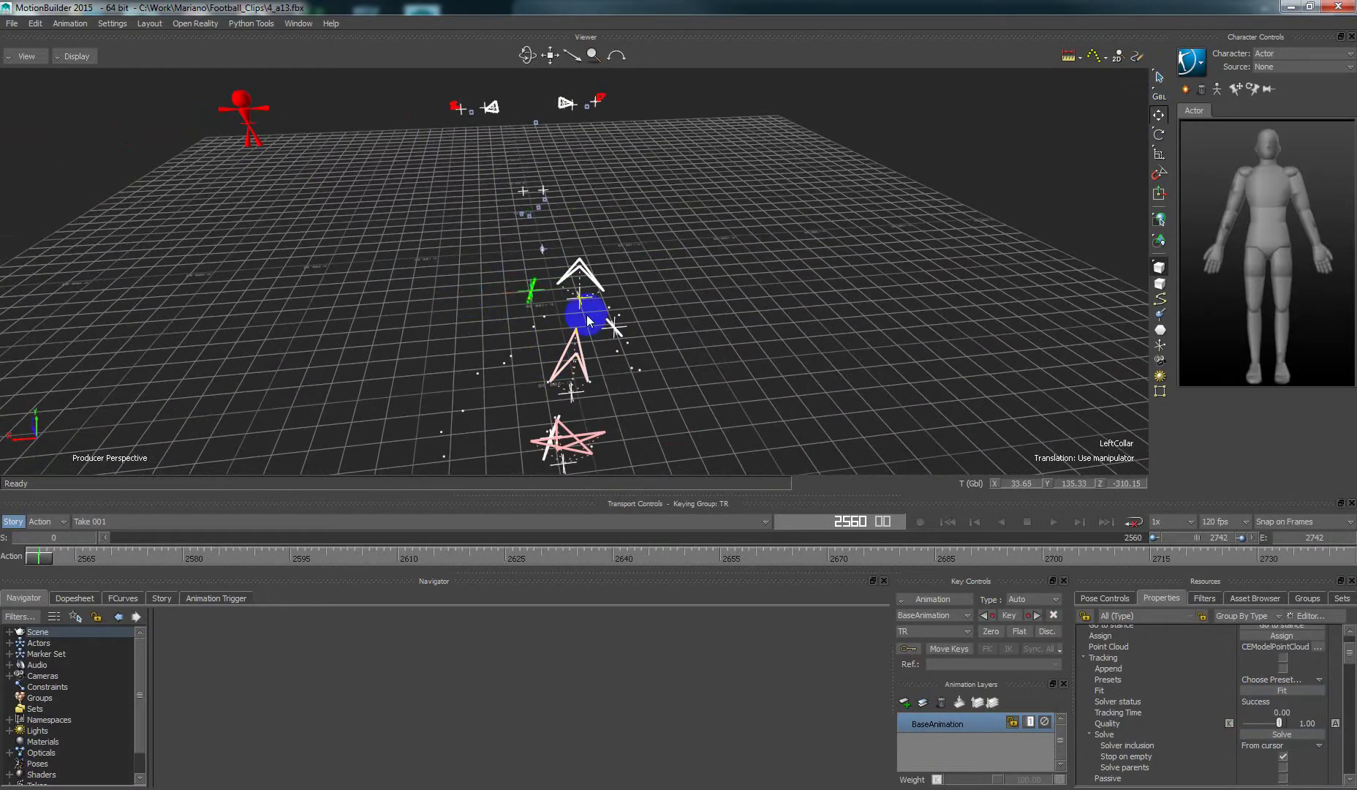
# Solve the LeftCollar trackable from frame 2560 and try fitting it again around frame 2574
pyautogui.keyDown('ctrl'); pyautogui.keyDown('shift'); pyautogui.moveTo(535, 331); pyautogui.dragTo(692, 256); pyautogui.keyUp('shift'); pyautogui.keyUp('ctrl')
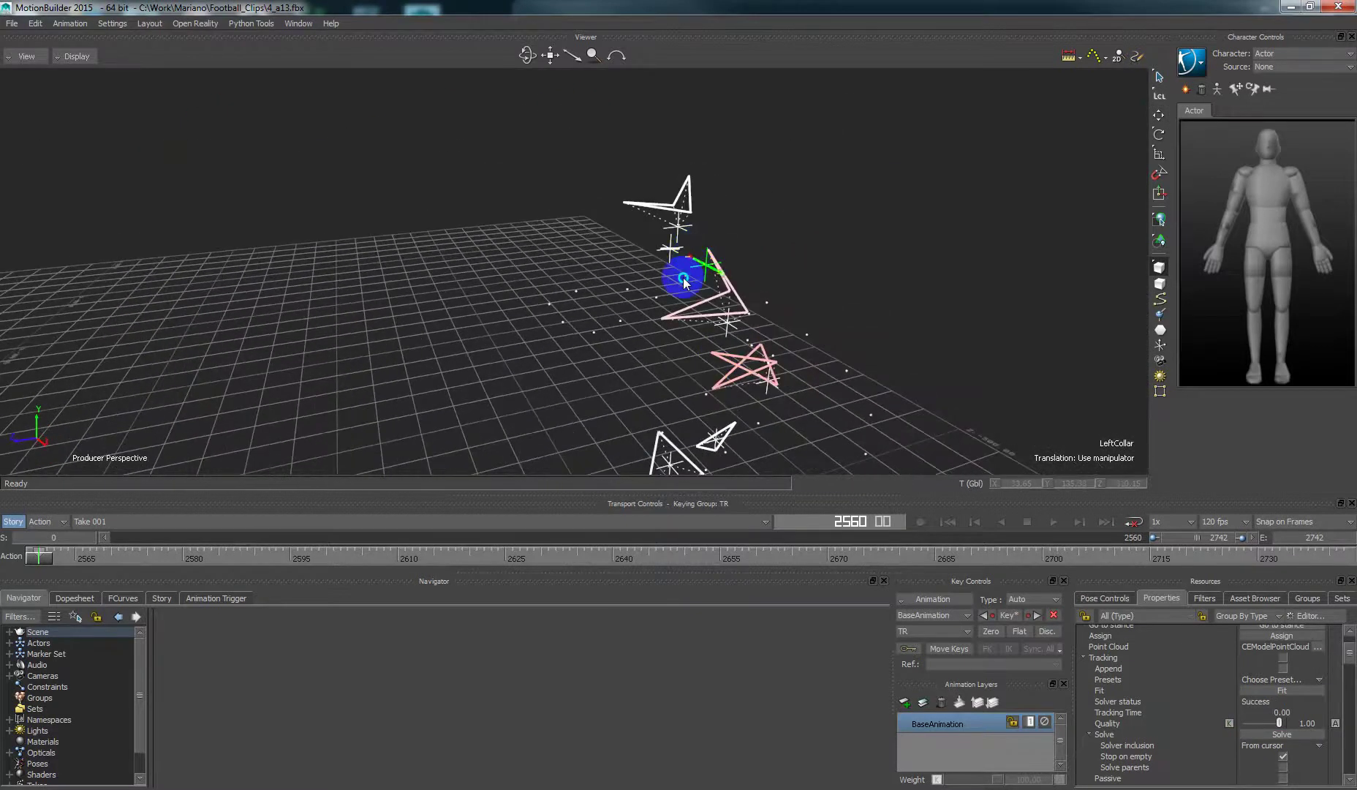
pyautogui.click(1265, 733)
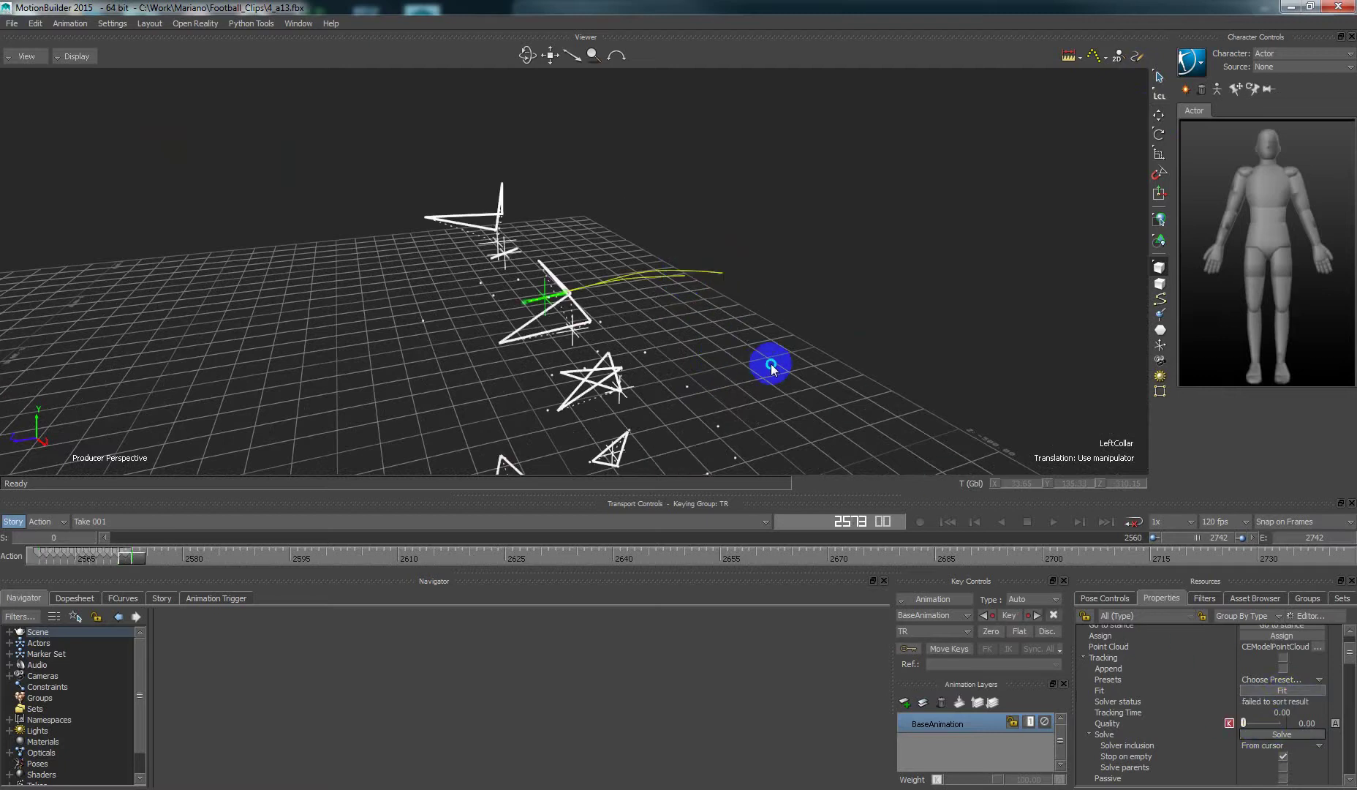
pyautogui.moveTo(773, 368)
pyautogui.keyDown('ctrl'); pyautogui.keyDown('shift'); pyautogui.mouseDown()
pyautogui.moveTo(727, 366)
pyautogui.moveTo(753, 355)
pyautogui.mouseUp(); pyautogui.keyUp('shift'); pyautogui.keyUp('ctrl')
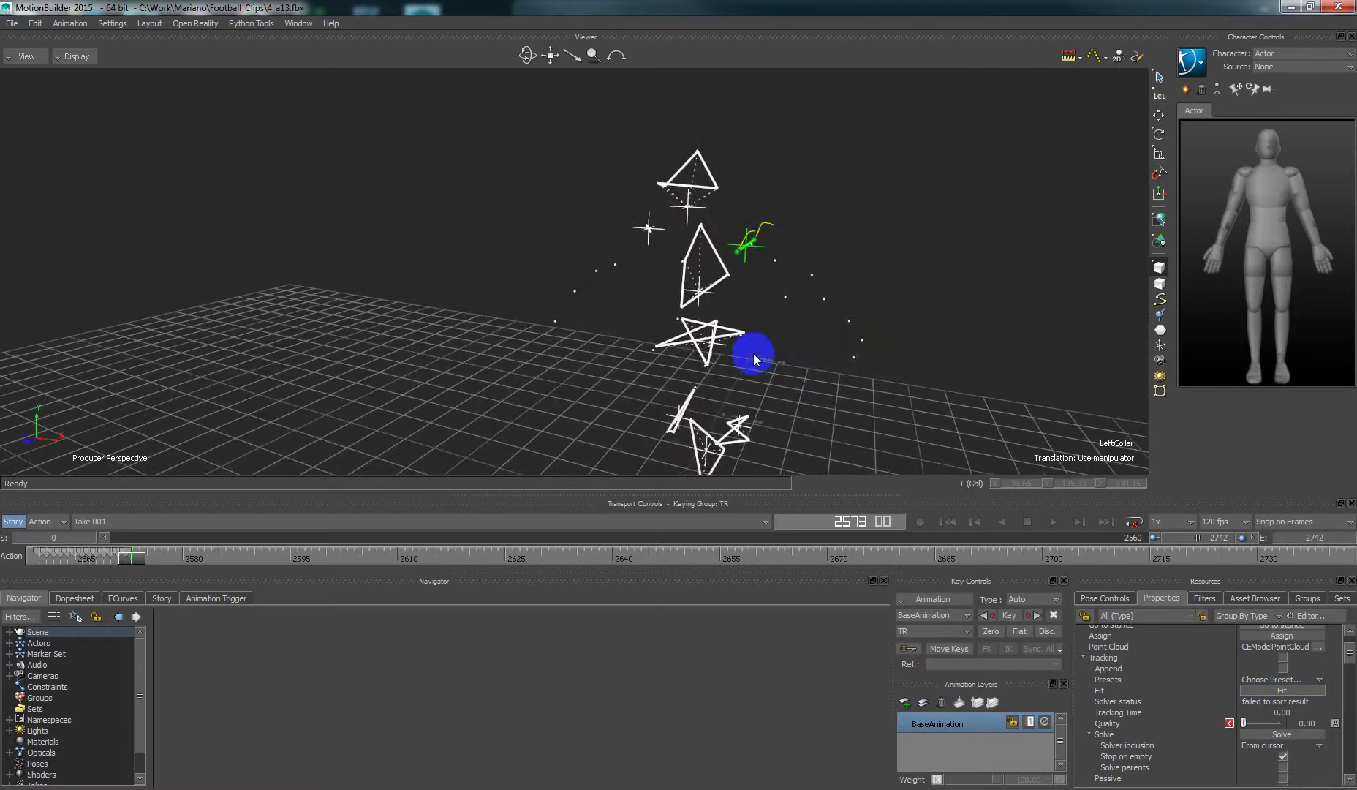
pyautogui.click(1256, 688)
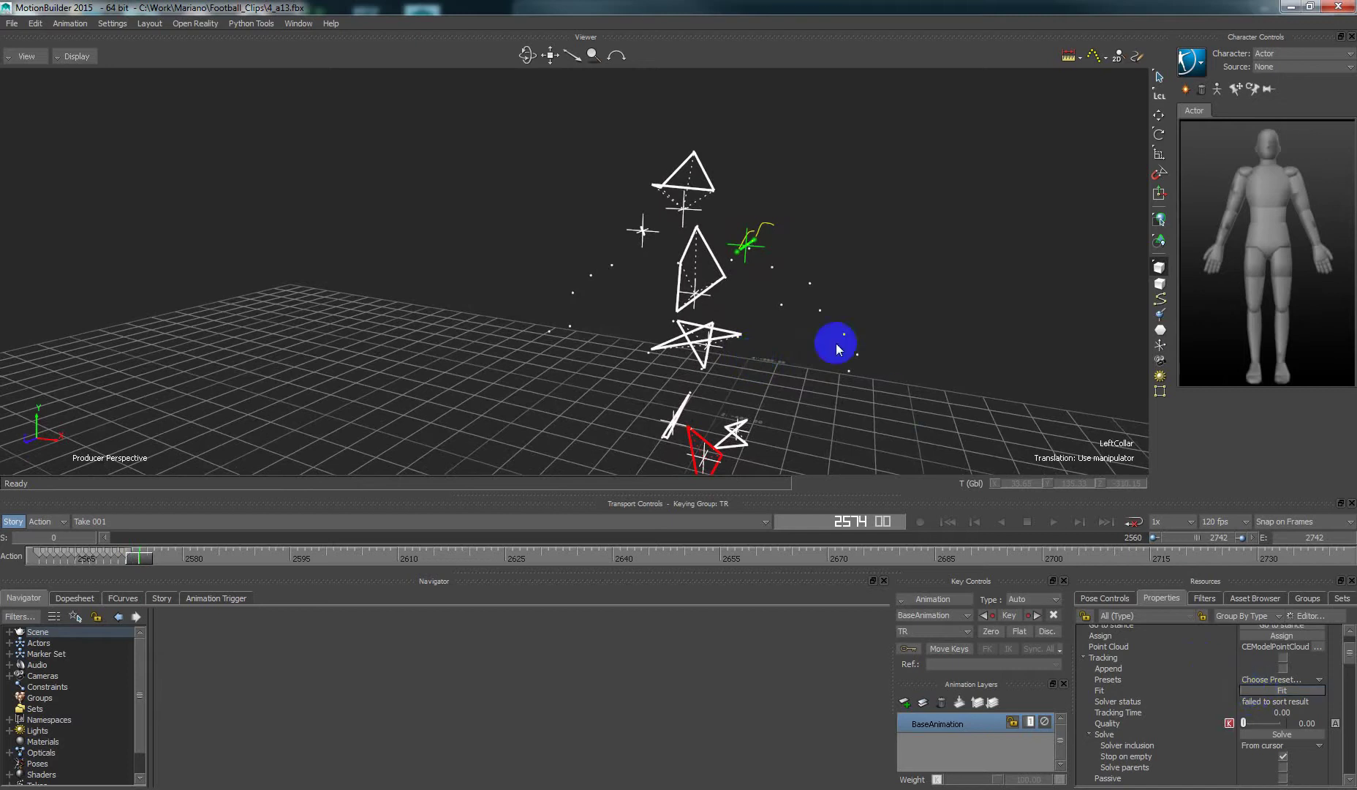
pyautogui.keyDown('ctrl'); pyautogui.keyDown('shift'); pyautogui.moveTo(833, 339); pyautogui.dragTo(546, 423); pyautogui.keyUp('shift'); pyautogui.keyUp('ctrl')
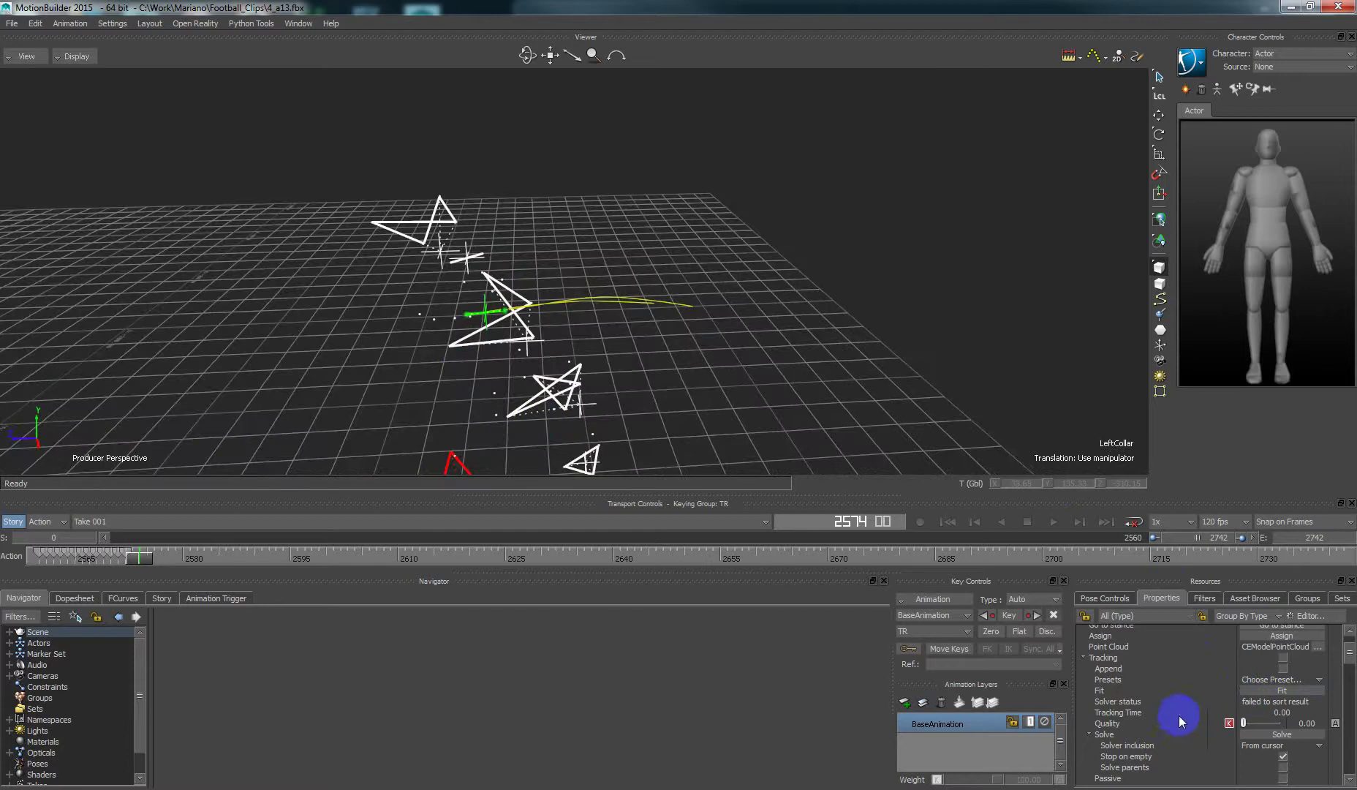
# Turn on the LeftCollar debug display with matching shown and DOF hidden, and compare its matching radii with nearby markers
pyautogui.scroll(-5, 1179, 714)
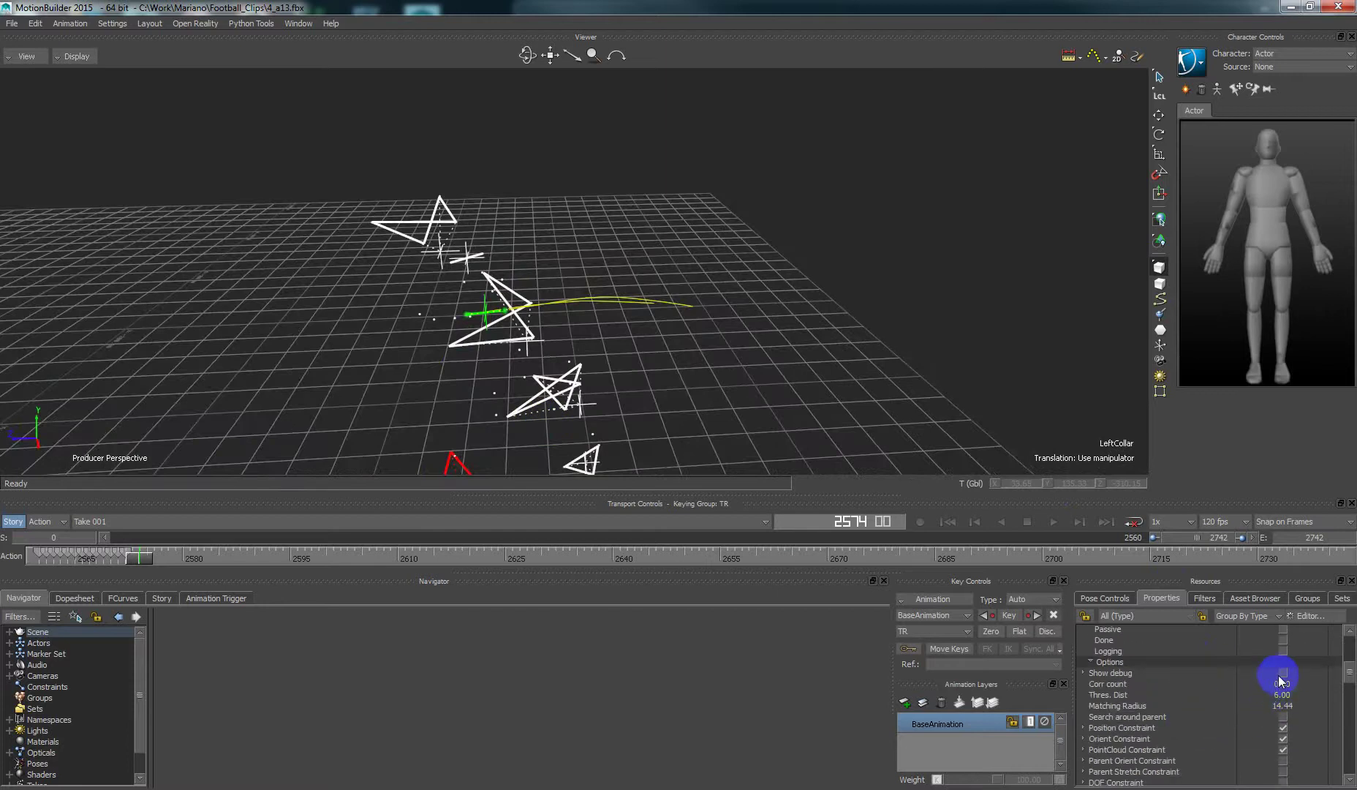
pyautogui.click(1085, 673)
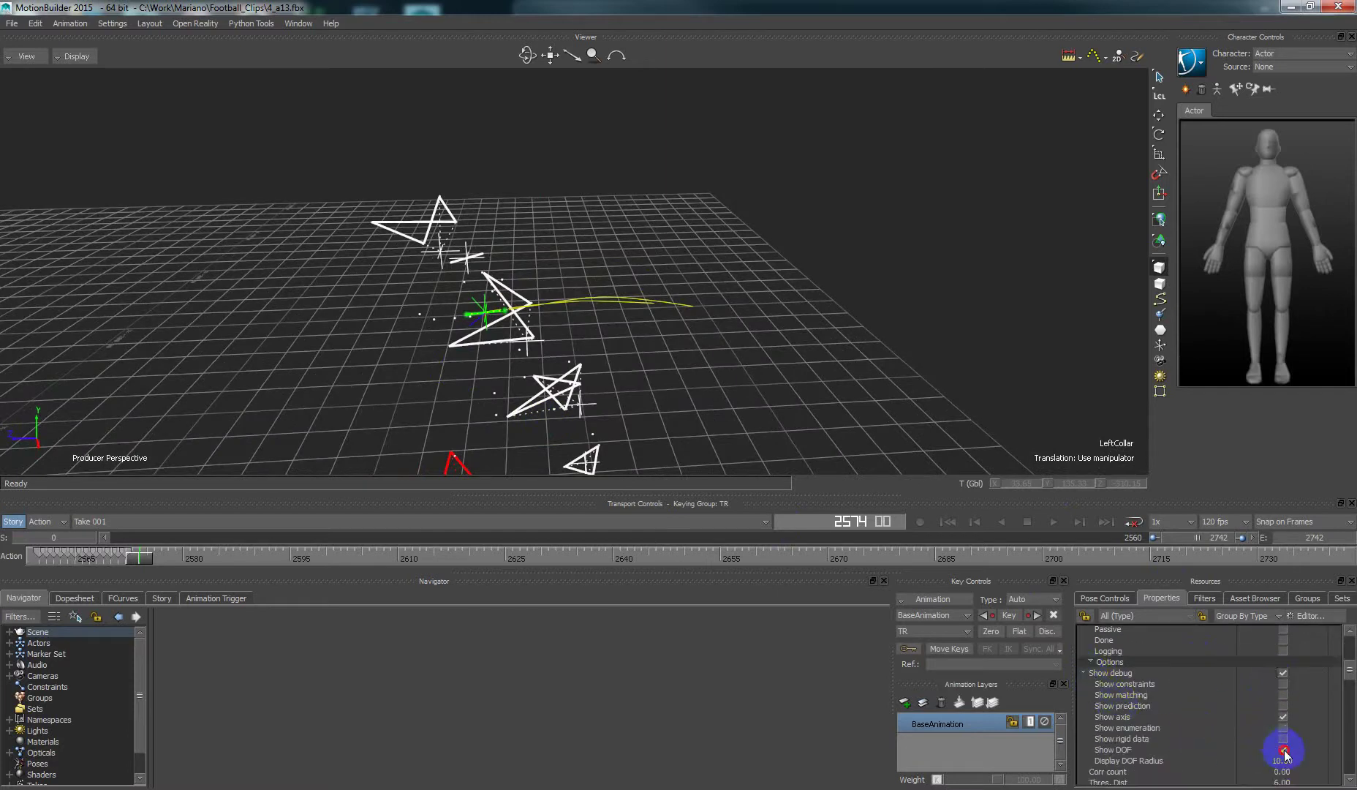
pyautogui.click(1284, 750)
pyautogui.click(1283, 695)
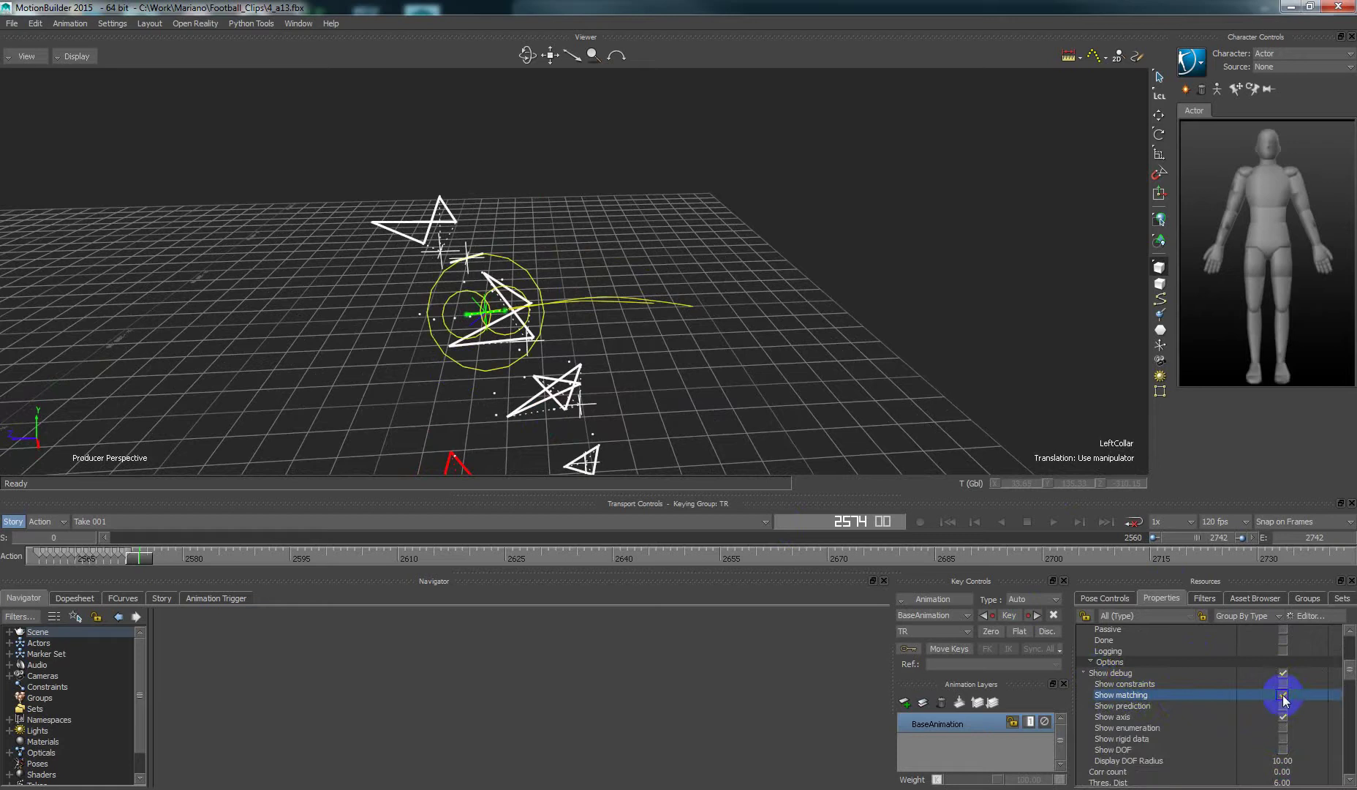
pyautogui.moveTo(606, 294); pyautogui.dragTo(403, 350)
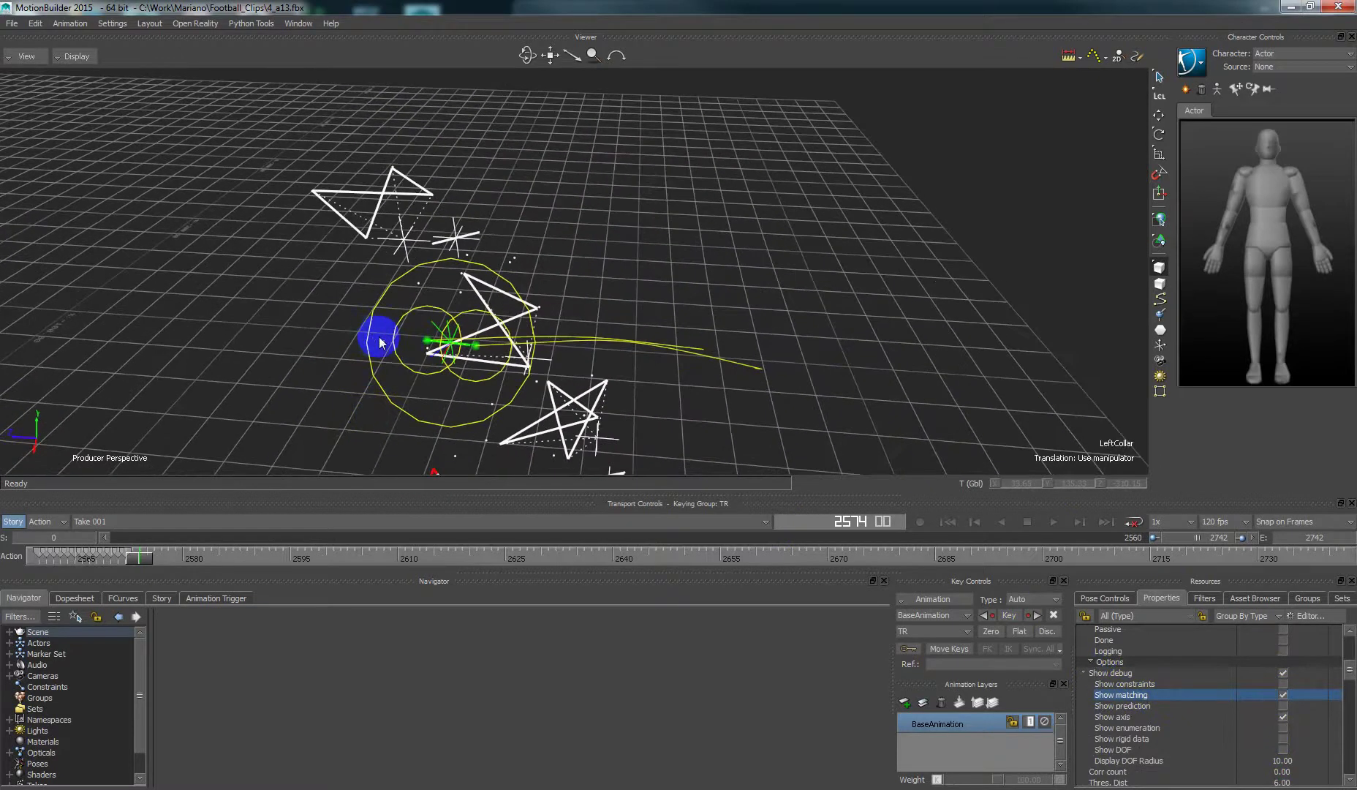
pyautogui.click(1084, 673)
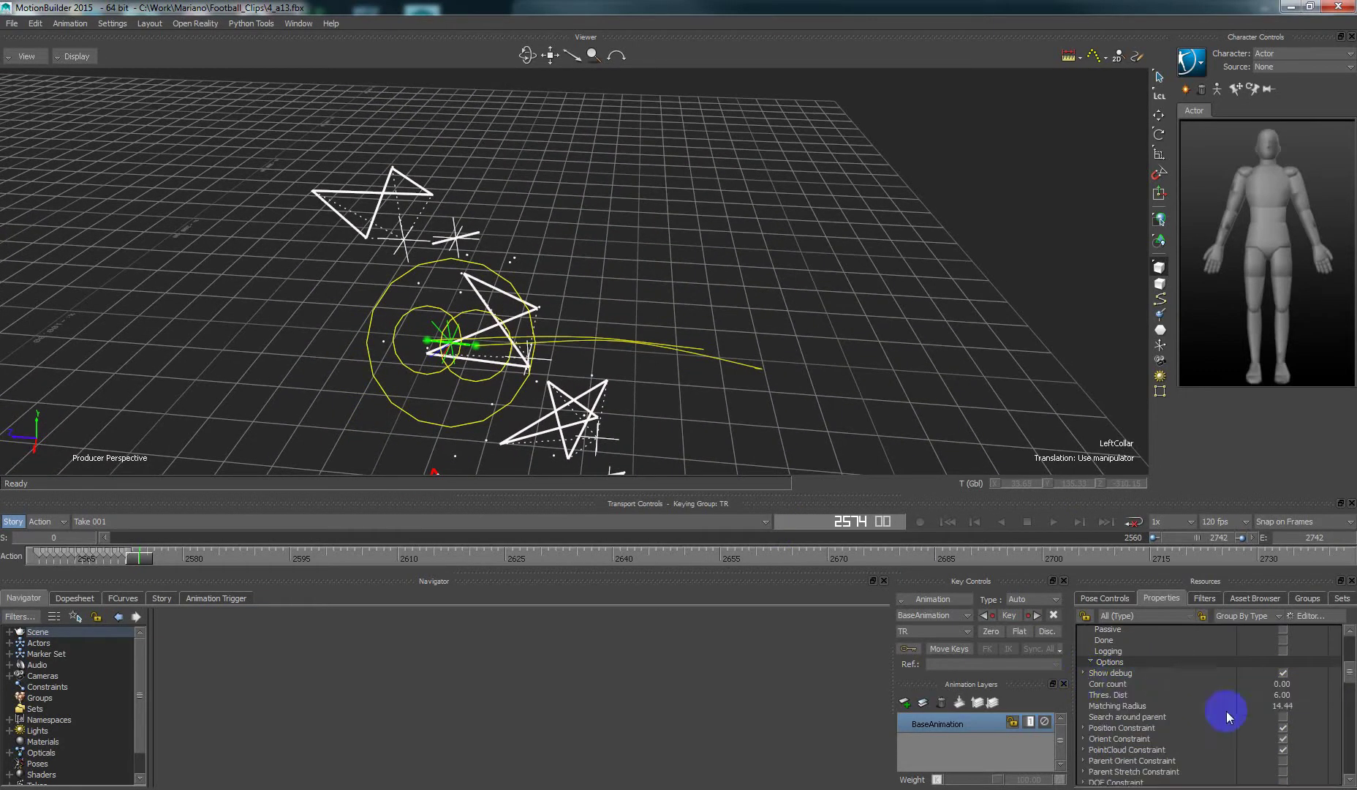
# Set the LeftCollar trackable's threshold distance to 8
pyautogui.click(1276, 697)
pyautogui.moveTo(1275, 697); pyautogui.dragTo(1277, 697)
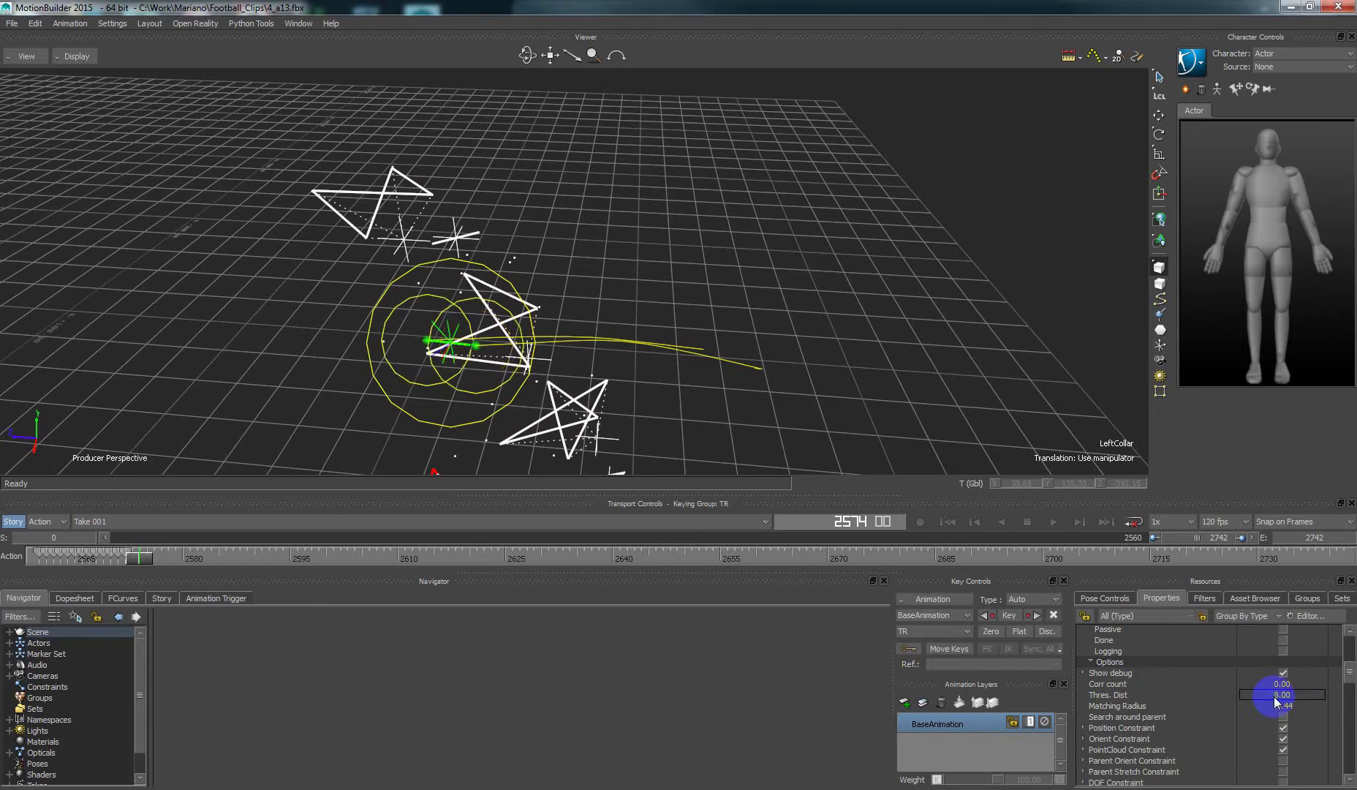
pyautogui.scroll(3, 1241, 697)
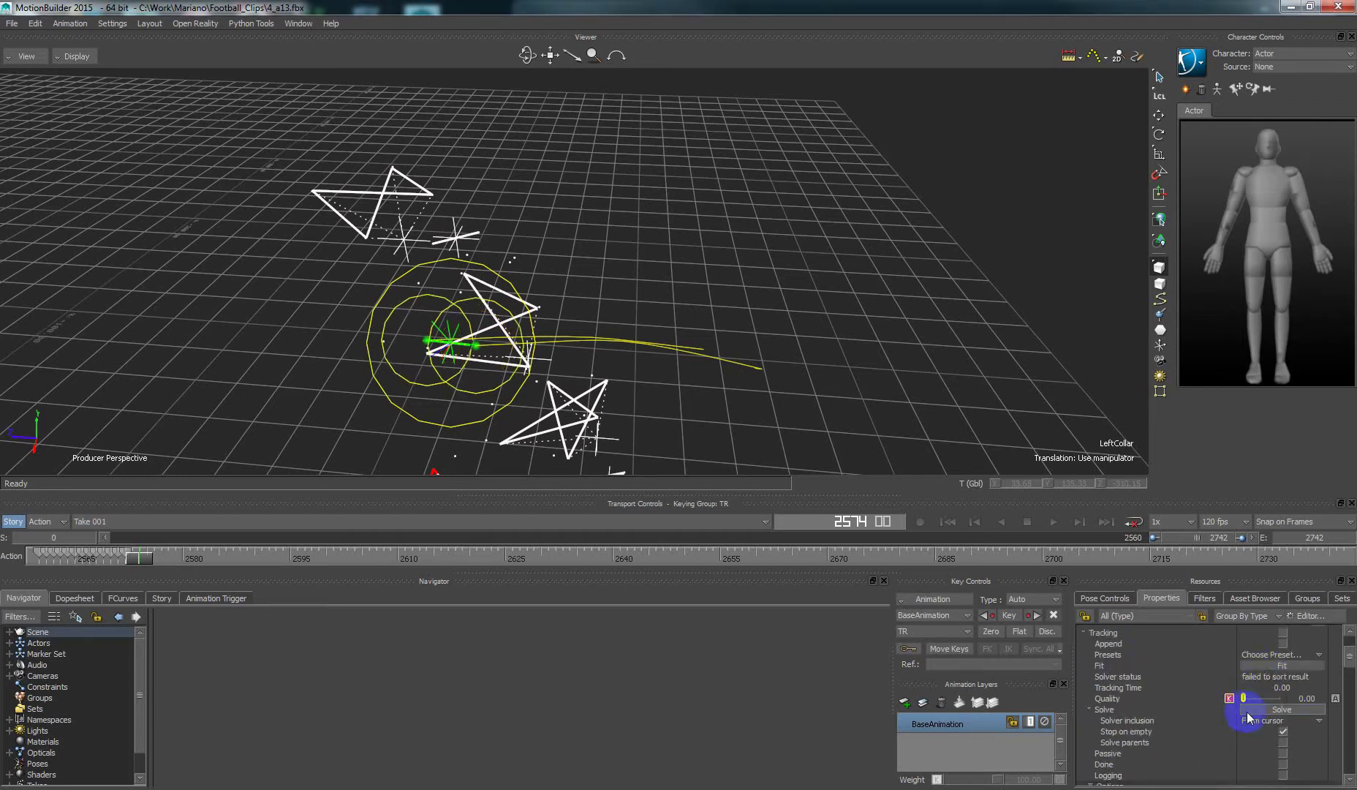
# Refit LeftCollar to the point cloud at frame 2574 and turn off its debug display
pyautogui.click(1268, 665)
pyautogui.moveTo(437, 358)
pyautogui.keyDown('shift'); pyautogui.mouseDown()
pyautogui.moveTo(455, 361)
pyautogui.moveTo(395, 356)
pyautogui.mouseUp(); pyautogui.keyUp('shift')
pyautogui.press('t')
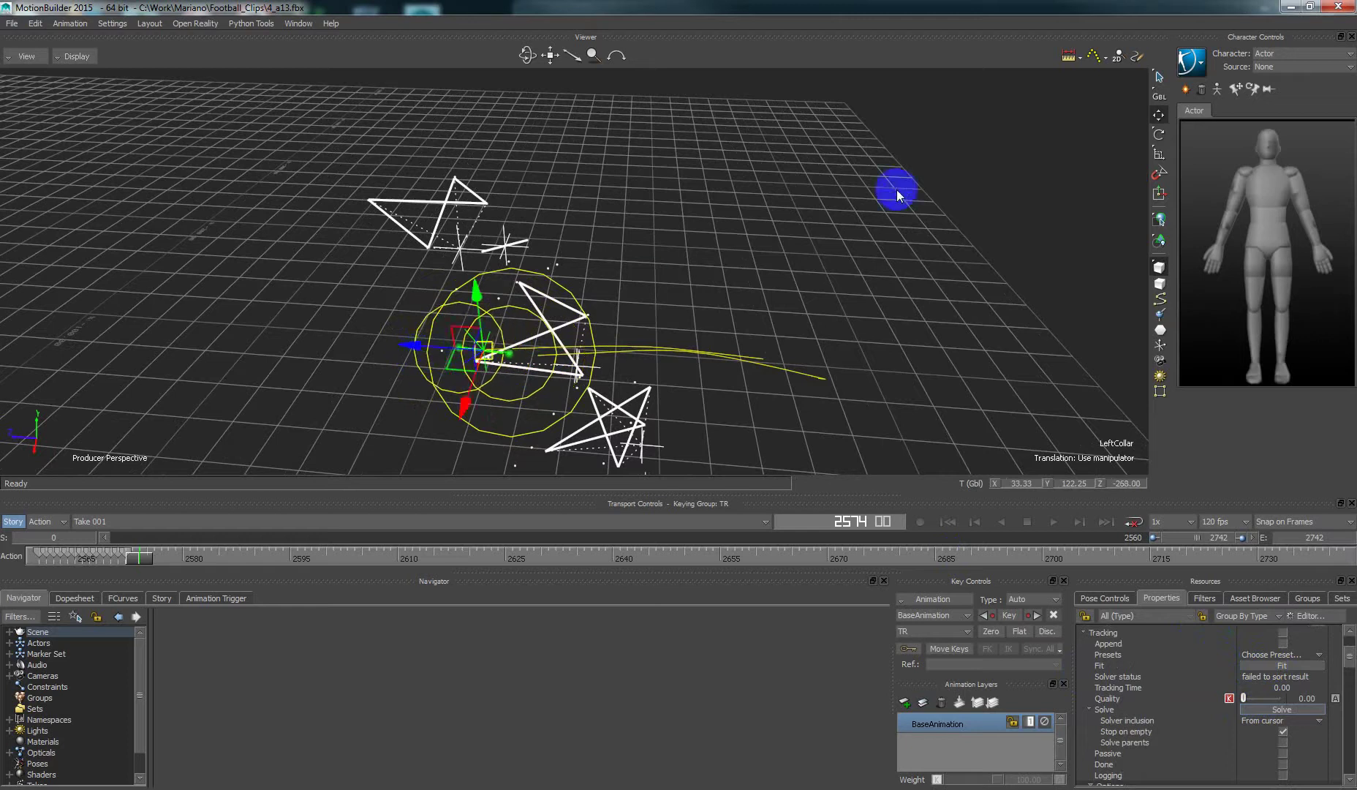
pyautogui.click(1159, 114)
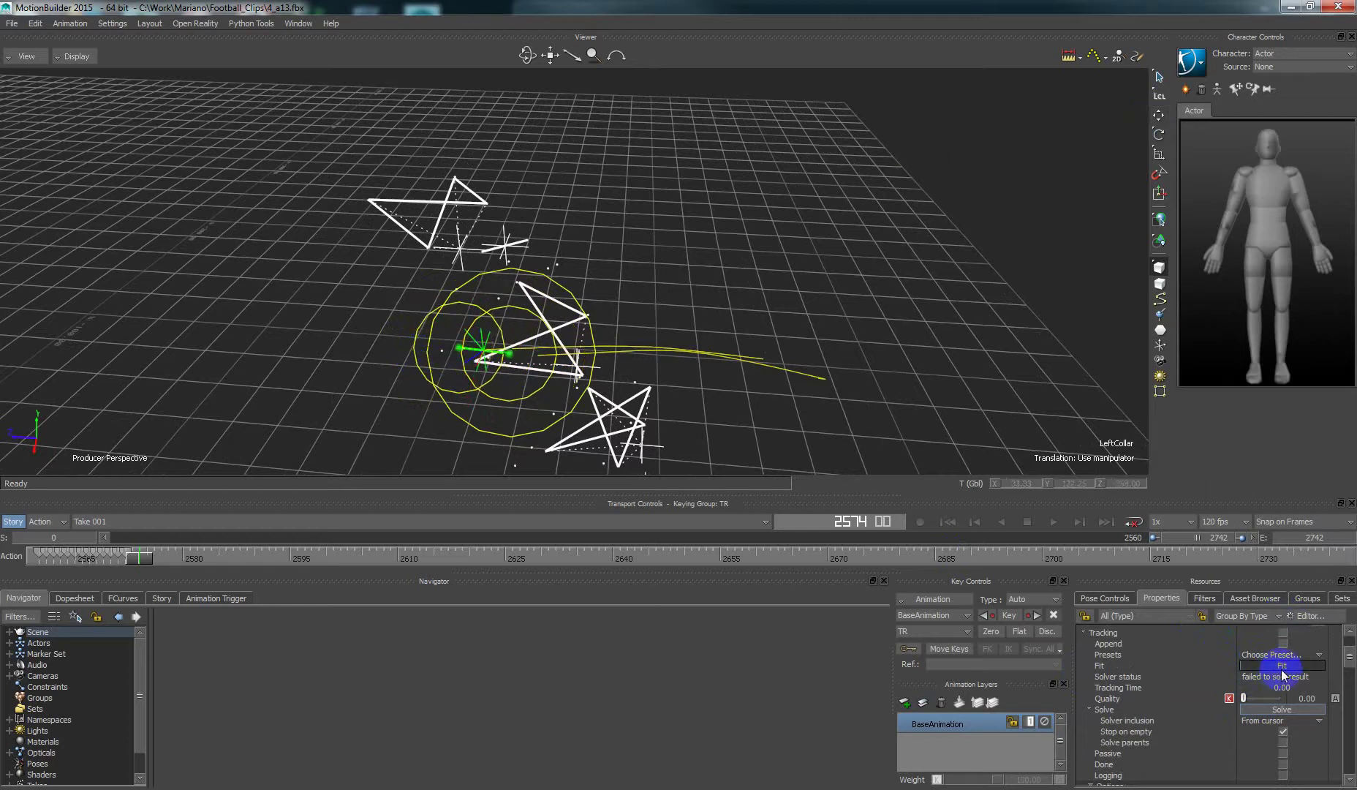
pyautogui.scroll(-3, 1211, 689)
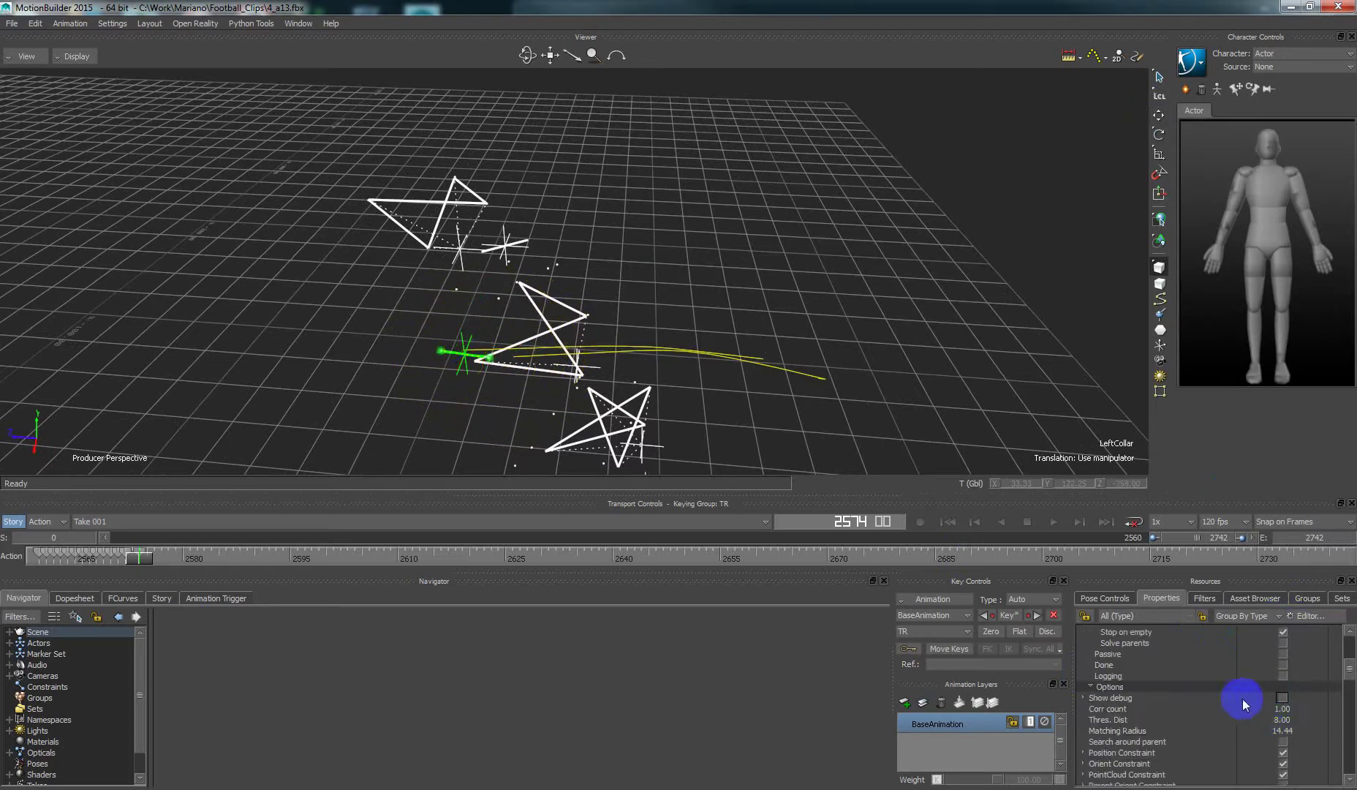
# Solve the LeftCollar trackable from the cursor at frame 2574
pyautogui.scroll(3, 1250, 706)
pyautogui.click(1264, 687)
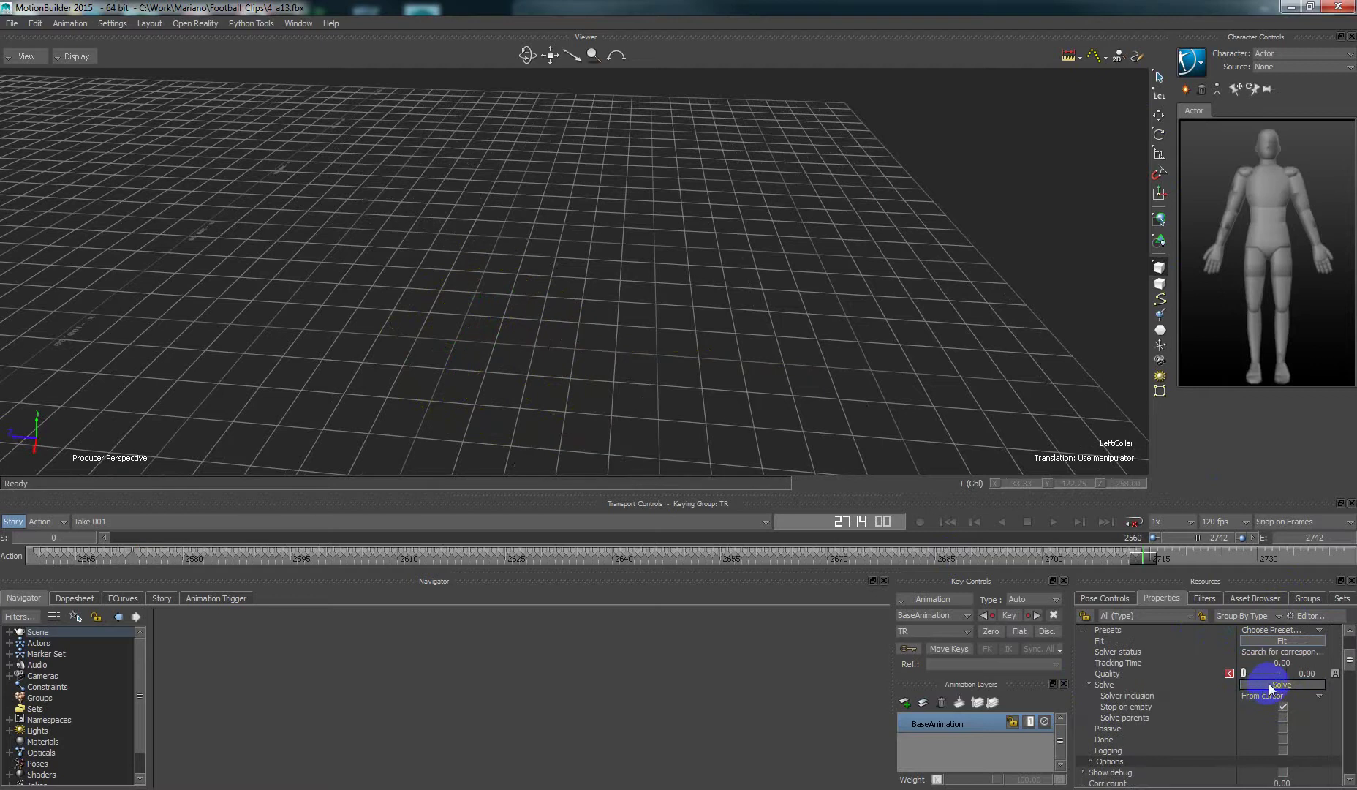
pyautogui.moveTo(651, 358)
pyautogui.keyDown('ctrl'); pyautogui.keyDown('shift'); pyautogui.mouseDown()
pyautogui.moveTo(336, 338)
pyautogui.moveTo(563, 340)
pyautogui.moveTo(533, 245)
pyautogui.moveTo(342, 266)
pyautogui.moveTo(474, 287)
pyautogui.mouseUp(); pyautogui.keyUp('shift'); pyautogui.keyUp('ctrl')
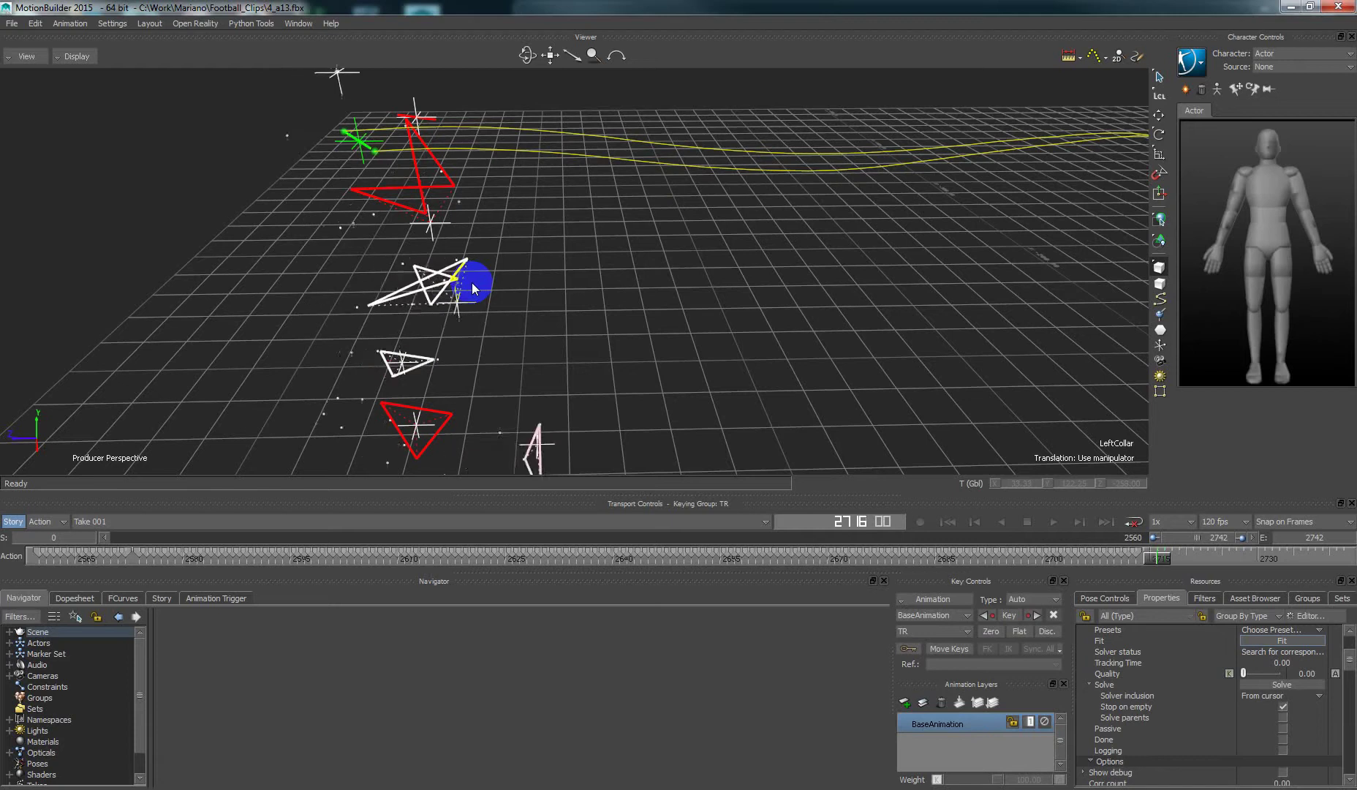
# Place LeftCollar on the left shoulder markers at frame 2717 and fit it to the point cloud
pyautogui.moveTo(481, 306)
pyautogui.keyDown('ctrl'); pyautogui.keyDown('shift'); pyautogui.mouseDown()
pyautogui.moveTo(337, 245)
pyautogui.moveTo(437, 188)
pyautogui.mouseUp(); pyautogui.keyUp('shift'); pyautogui.keyUp('ctrl')
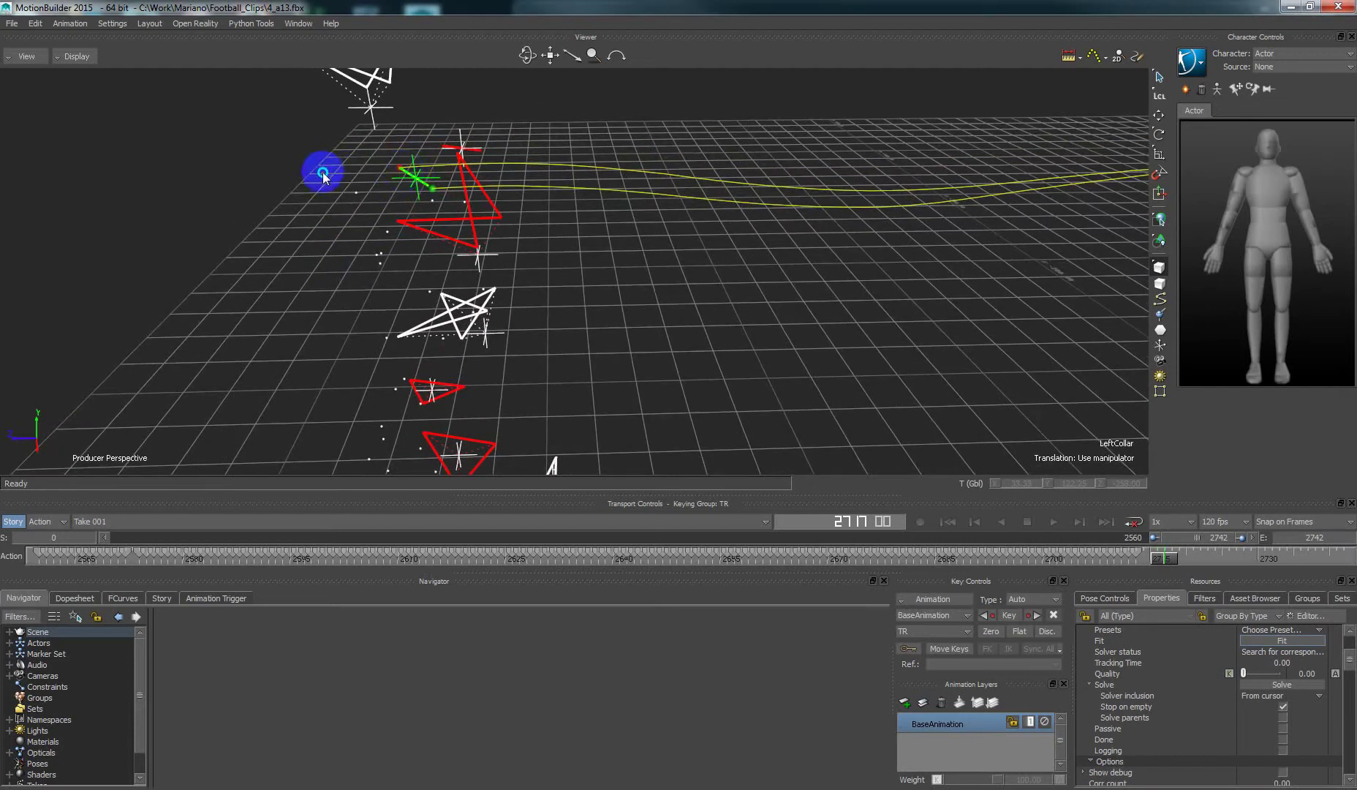
pyautogui.moveTo(322, 172); pyautogui.dragTo(322, 178)
pyautogui.click(1259, 642)
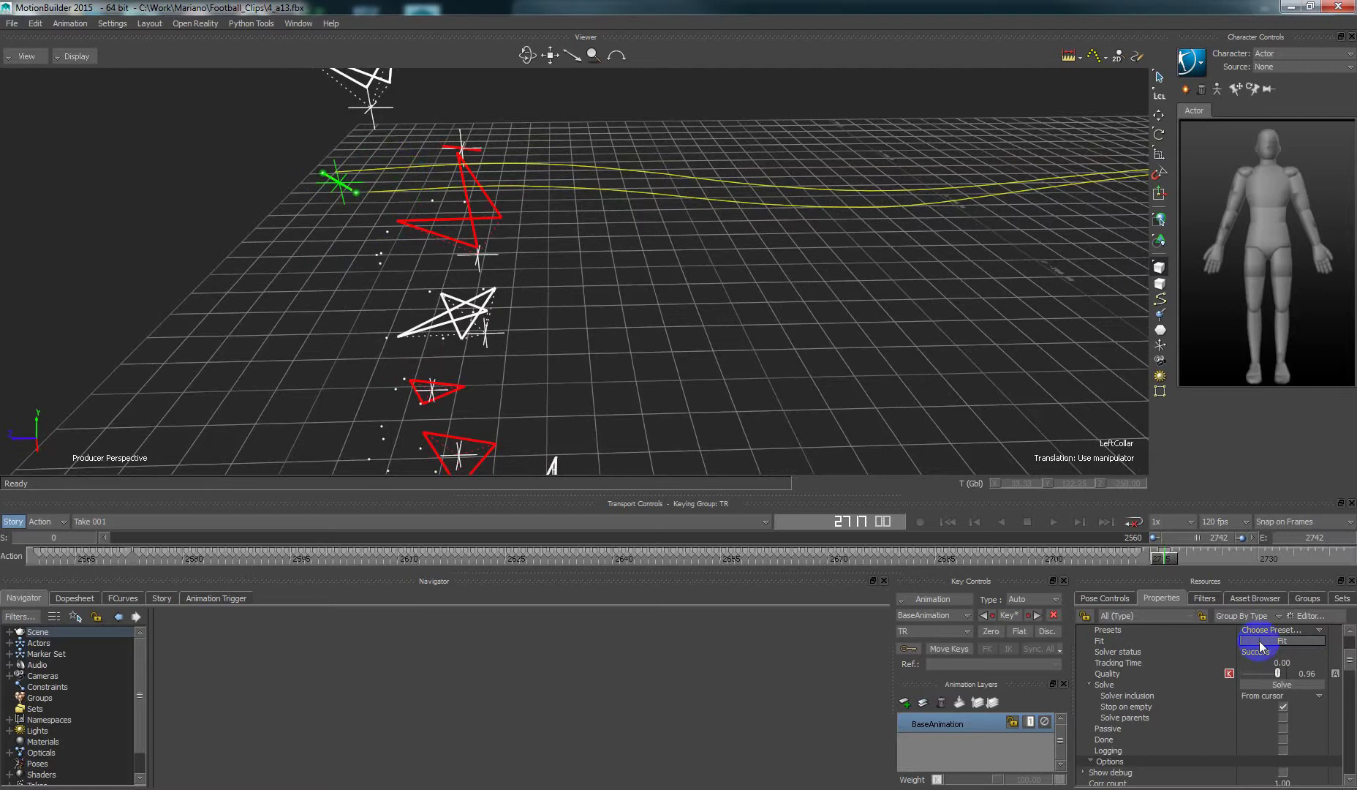
# Solve LeftCollar onward from frame 2717 and run the solve again further along the remaining frames
pyautogui.click(1254, 683)
pyautogui.moveTo(377, 277)
pyautogui.keyDown('shift'); pyautogui.mouseDown()
pyautogui.moveTo(419, 285)
pyautogui.moveTo(361, 260)
pyautogui.moveTo(374, 243)
pyautogui.mouseUp(); pyautogui.keyUp('shift')
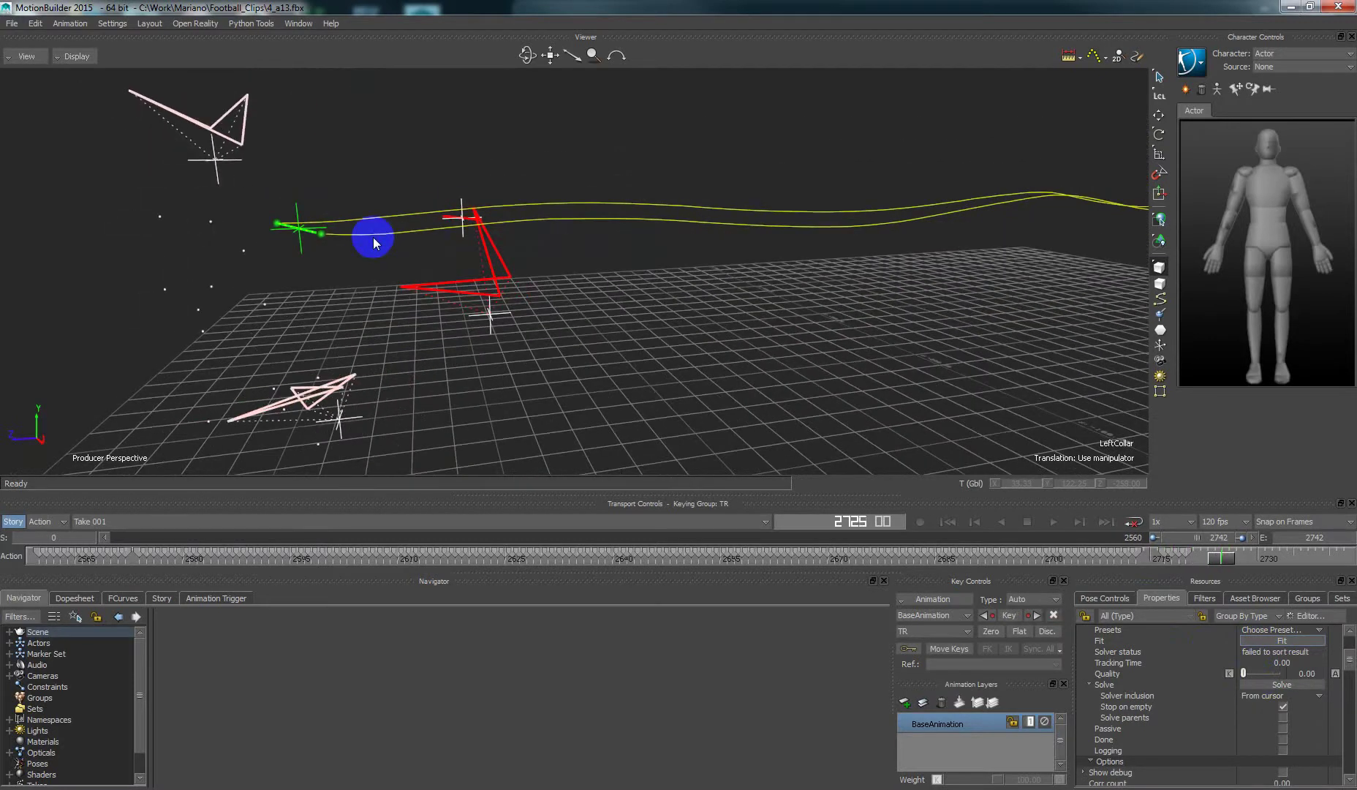
pyautogui.moveTo(374, 244)
pyautogui.keyDown('ctrl'); pyautogui.keyDown('shift'); pyautogui.mouseDown()
pyautogui.moveTo(324, 223)
pyautogui.moveTo(204, 246)
pyautogui.moveTo(537, 205)
pyautogui.moveTo(533, 307)
pyautogui.moveTo(496, 279)
pyautogui.moveTo(536, 240)
pyautogui.moveTo(529, 275)
pyautogui.mouseUp(); pyautogui.keyUp('shift'); pyautogui.keyUp('ctrl')
pyautogui.click(1256, 684)
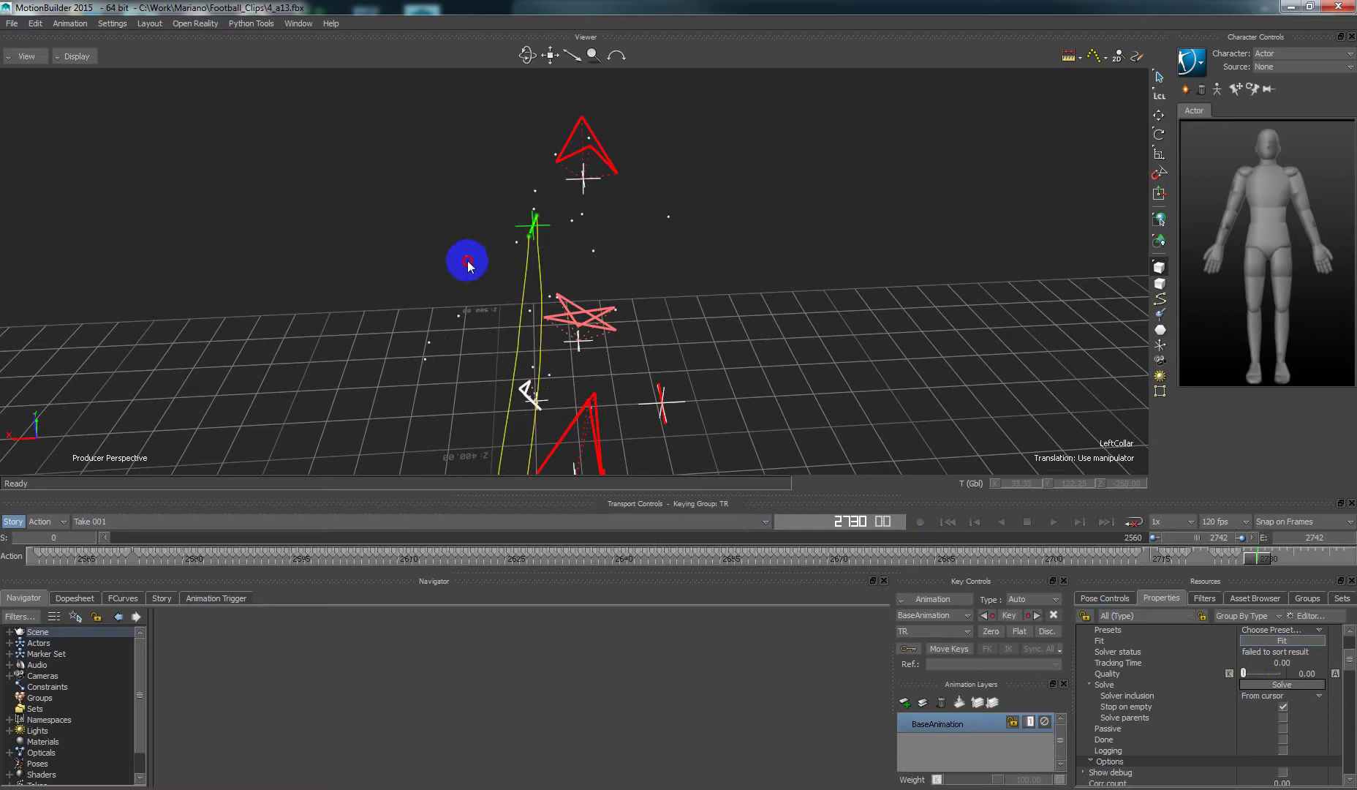
# Return to frame 2560 at the start of the take and select the LeftShoulder rigid body
pyautogui.keyDown('ctrl'); pyautogui.keyDown('shift'); pyautogui.moveTo(468, 265); pyautogui.dragTo(355, 314); pyautogui.keyUp('shift'); pyautogui.keyUp('ctrl')
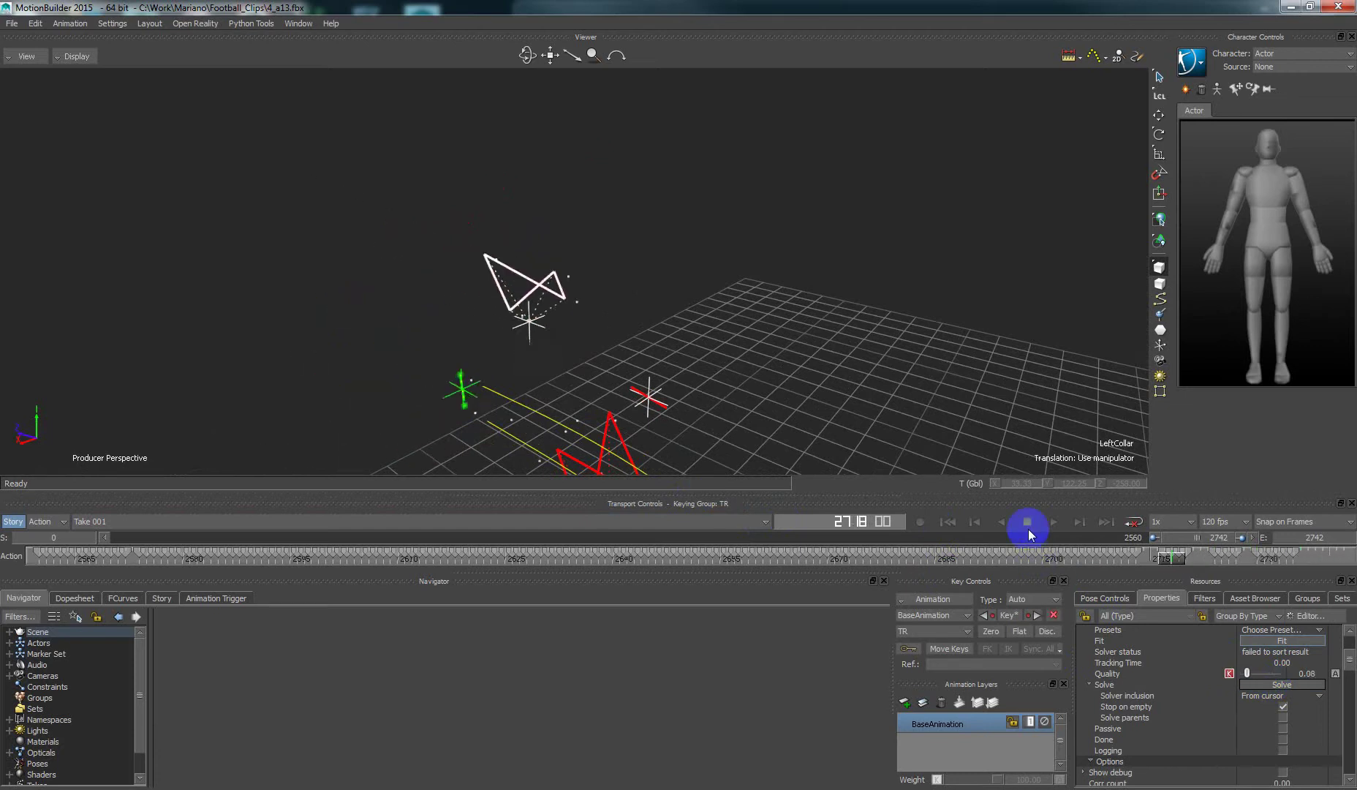
pyautogui.click(439, 344)
pyautogui.keyDown('ctrl'); pyautogui.moveTo(907, 319); pyautogui.dragTo(801, 387); pyautogui.keyUp('ctrl')
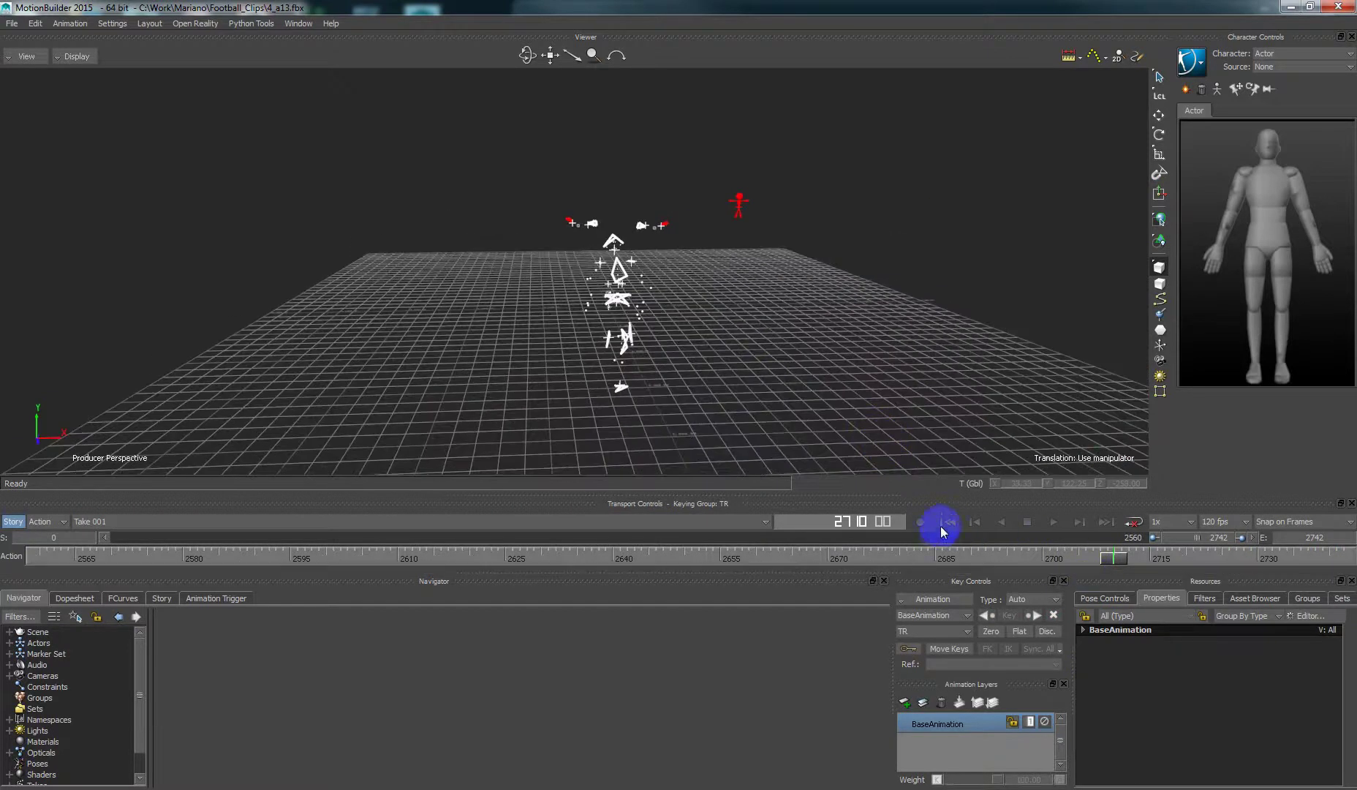
pyautogui.click(948, 521)
pyautogui.moveTo(742, 218); pyautogui.dragTo(647, 364)
pyautogui.click(659, 373)
pyautogui.moveTo(856, 357)
pyautogui.keyDown('ctrl'); pyautogui.keyDown('shift'); pyautogui.mouseDown()
pyautogui.moveTo(477, 331)
pyautogui.moveTo(585, 347)
pyautogui.mouseUp(); pyautogui.keyUp('shift'); pyautogui.keyUp('ctrl')
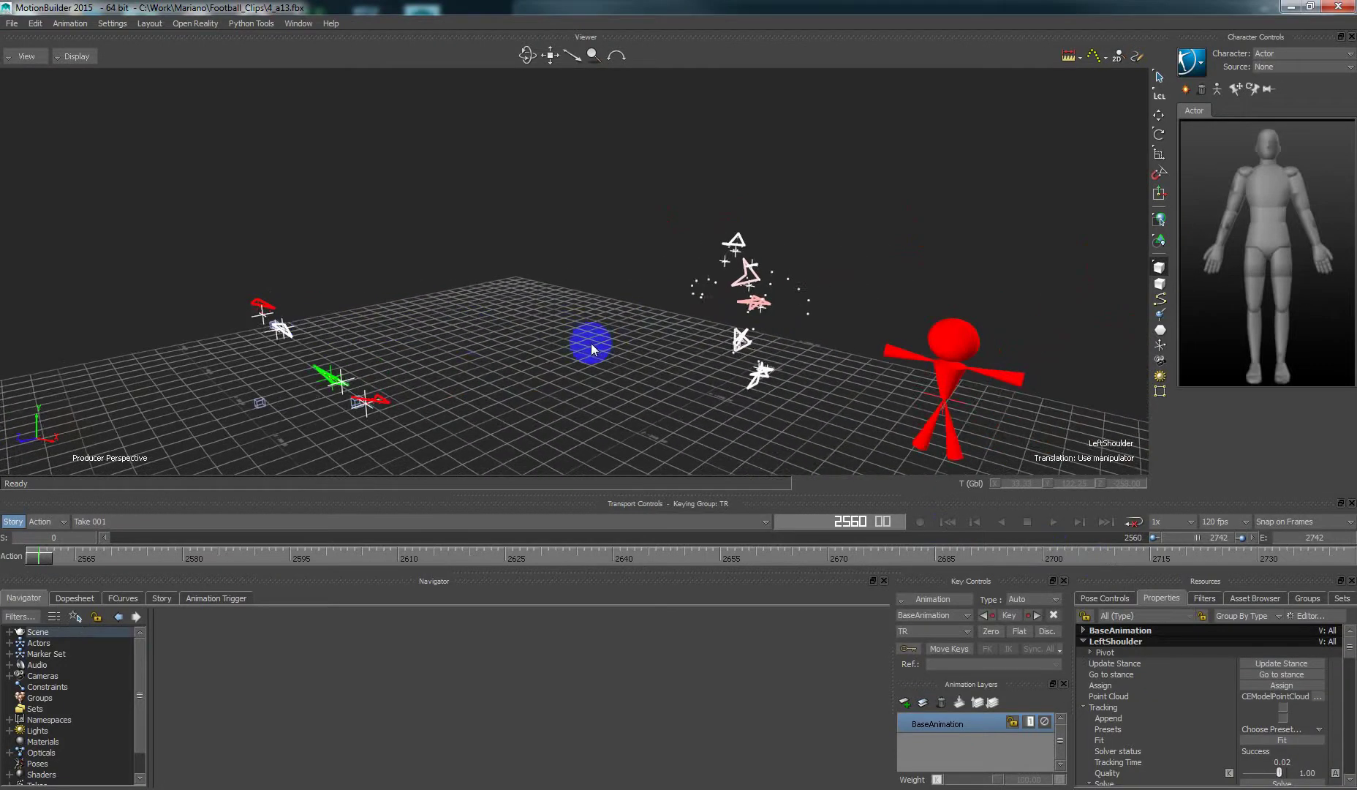
# Step forward through the frames after 2560 to examine how the point cloud and tracked bodies move
pyautogui.press('Right')
pyautogui.press('Right')
pyautogui.press('Right')
pyautogui.press('Right')
pyautogui.press('Right')
pyautogui.press('Right')
pyautogui.press('Right')
pyautogui.press('Right')
pyautogui.press('Right')
pyautogui.press('Right')
pyautogui.press('Right')
pyautogui.press('Right')
pyautogui.press('Right')
pyautogui.press('Right')
pyautogui.press('Right')
pyautogui.press('Right')
pyautogui.press('Right')
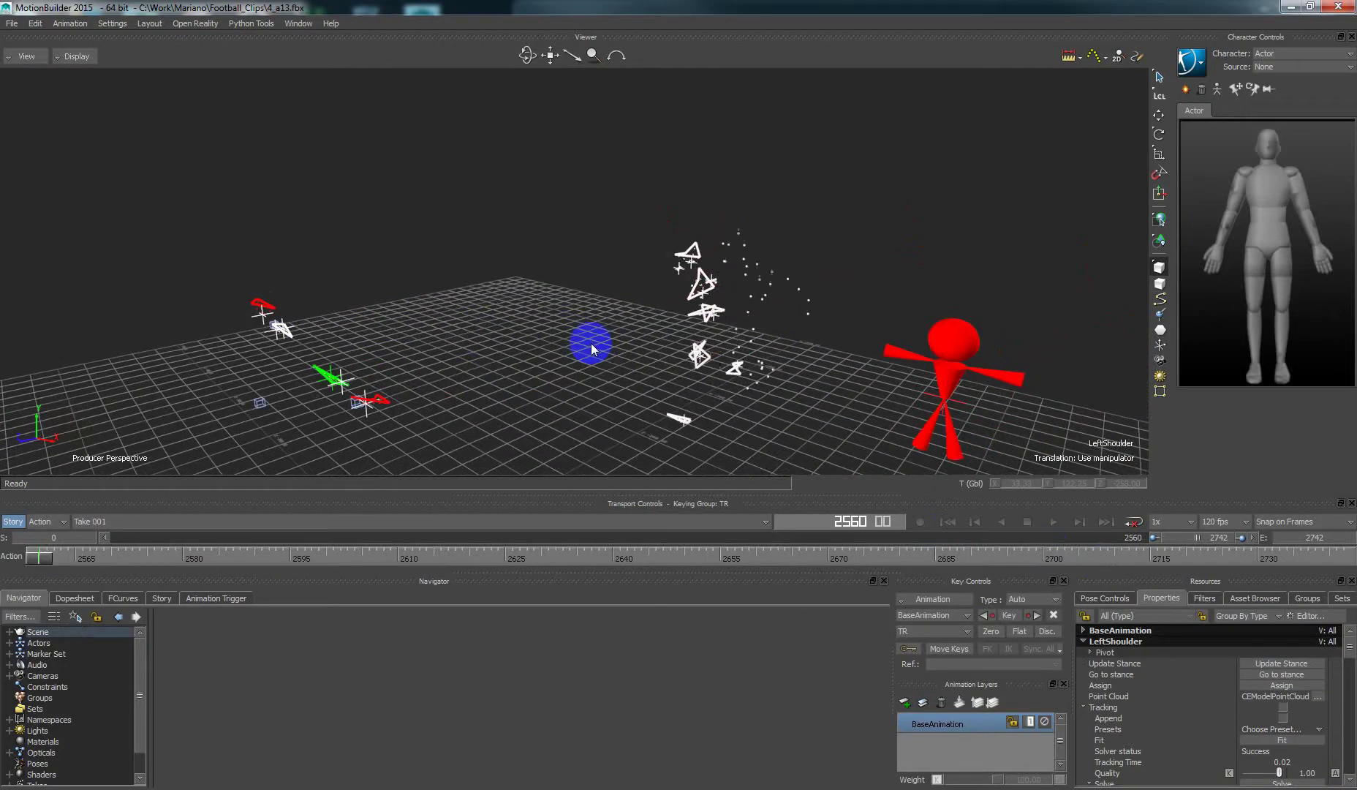
# Place LeftShoulder on the left upper-arm markers at frame 2560 and fit it to the point cloud
pyautogui.click(333, 378)
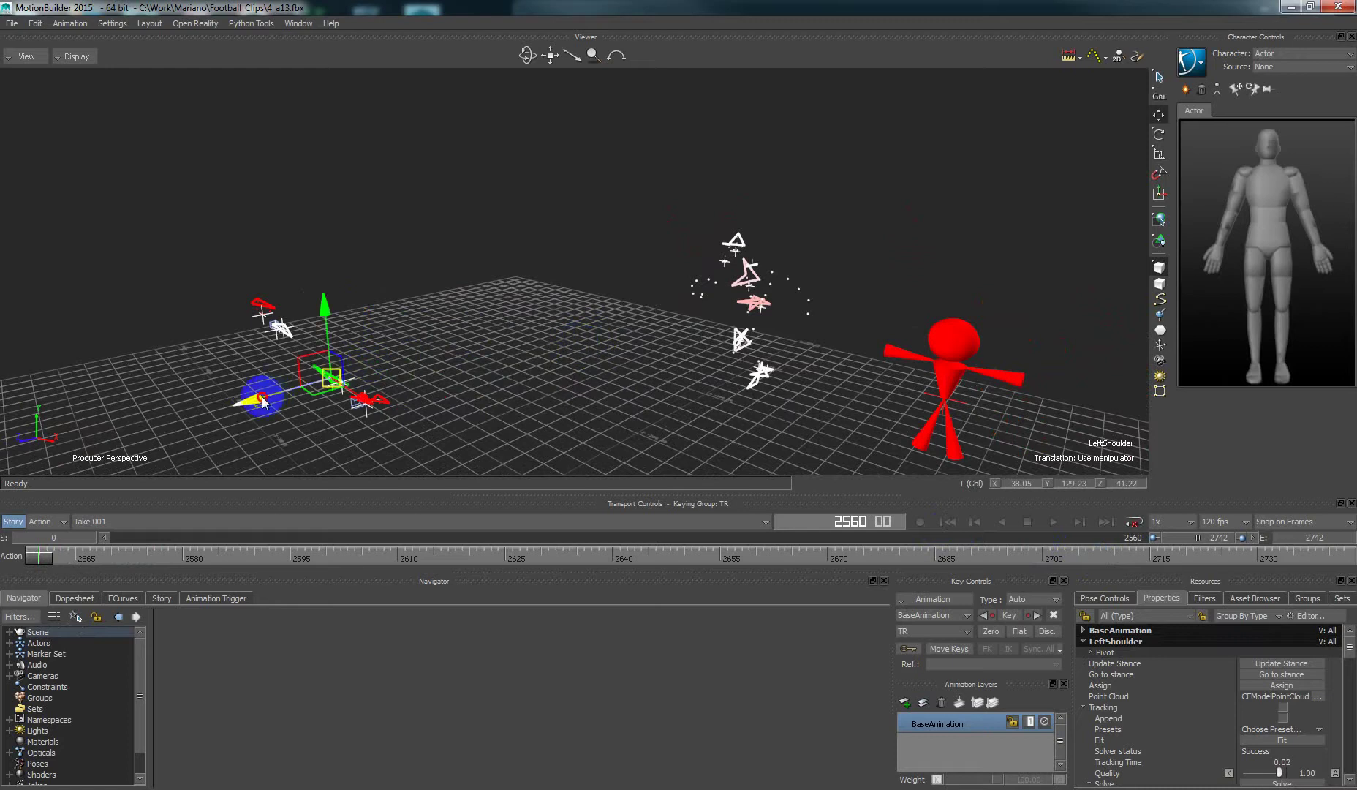
pyautogui.moveTo(262, 398)
pyautogui.mouseDown()
pyautogui.moveTo(734, 283)
pyautogui.moveTo(154, 417)
pyautogui.moveTo(615, 404)
pyautogui.moveTo(146, 194)
pyautogui.moveTo(733, 352)
pyautogui.moveTo(531, 354)
pyautogui.moveTo(502, 392)
pyautogui.moveTo(529, 317)
pyautogui.mouseUp()
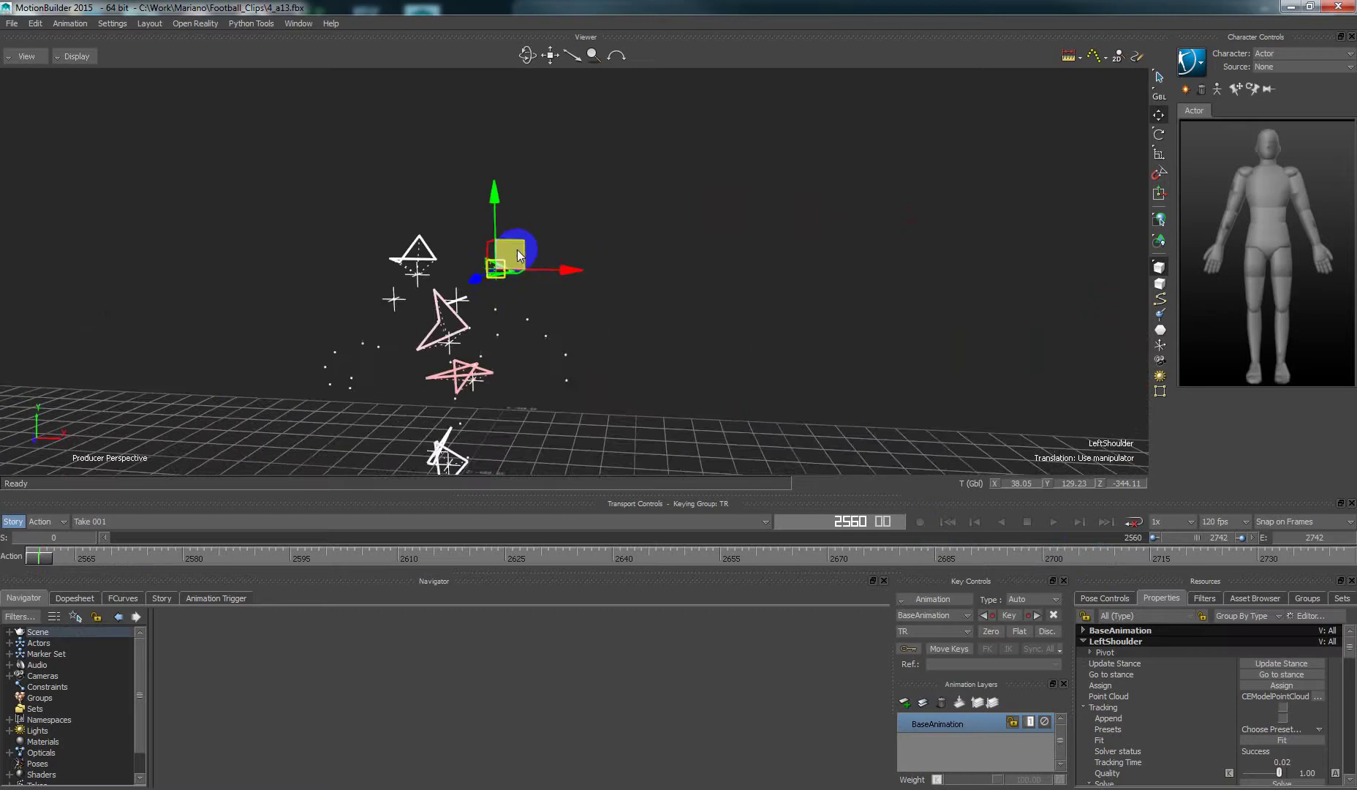
pyautogui.moveTo(517, 255)
pyautogui.mouseDown()
pyautogui.moveTo(523, 302)
pyautogui.moveTo(503, 354)
pyautogui.moveTo(1102, 234)
pyautogui.mouseUp()
pyautogui.keyDown('ctrl'); pyautogui.keyDown('shift'); pyautogui.moveTo(344, 403); pyautogui.dragTo(510, 352); pyautogui.keyUp('shift'); pyautogui.keyUp('ctrl')
pyautogui.keyDown('ctrl'); pyautogui.keyDown('shift'); pyautogui.moveTo(614, 377); pyautogui.dragTo(515, 376); pyautogui.keyUp('shift'); pyautogui.keyUp('ctrl')
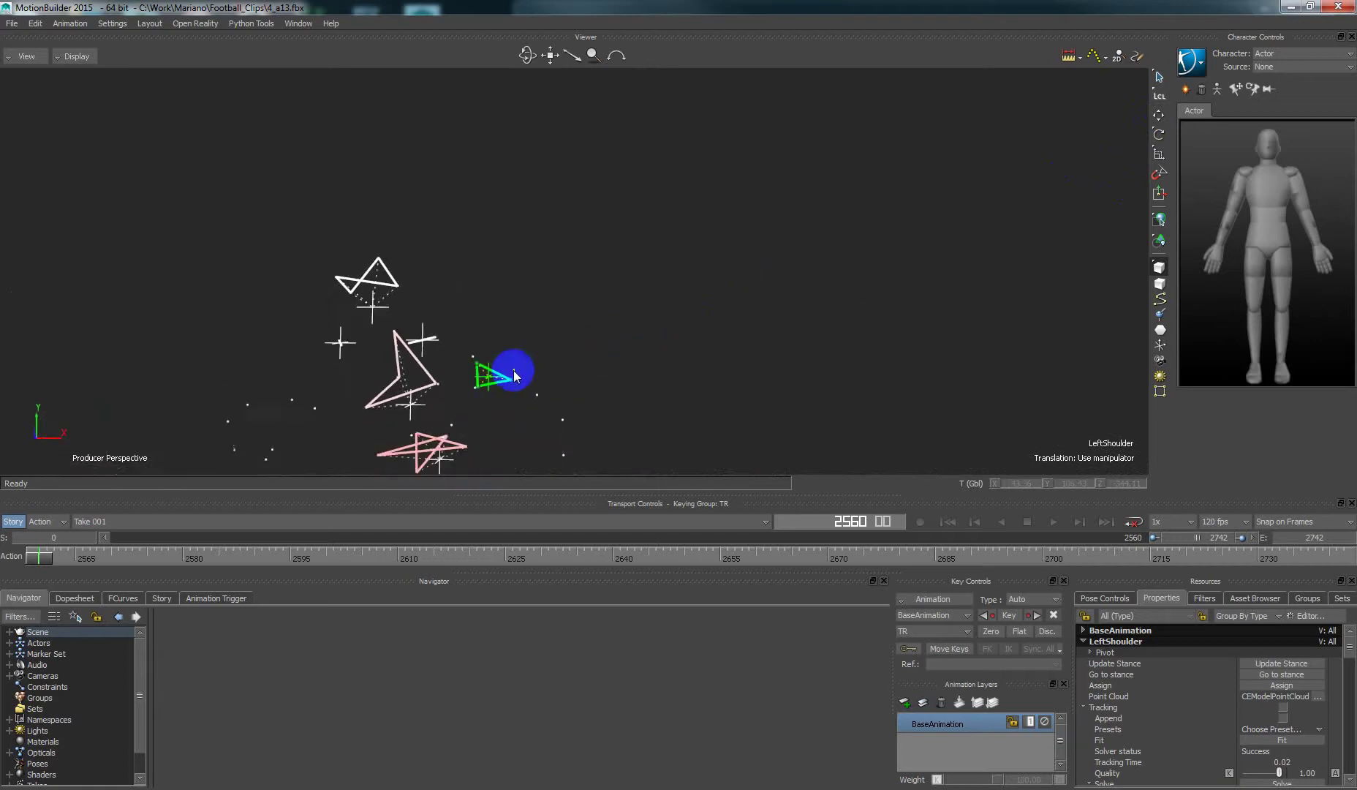
pyautogui.click(475, 387)
pyautogui.moveTo(585, 398)
pyautogui.mouseDown()
pyautogui.moveTo(394, 460)
pyautogui.moveTo(740, 294)
pyautogui.moveTo(554, 393)
pyautogui.moveTo(611, 338)
pyautogui.mouseUp()
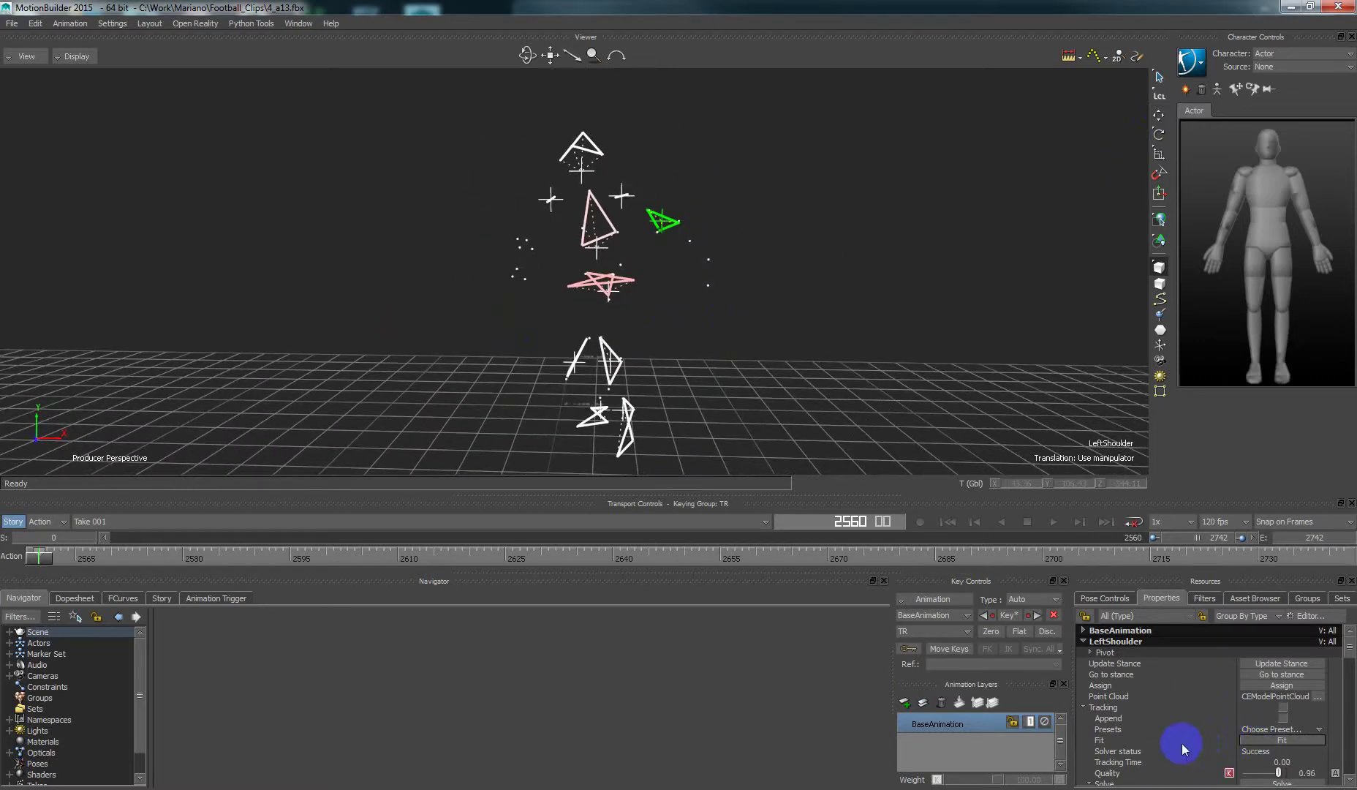
# Change LeftShoulder's solver approach to Auto and solve it from the cursor at frame 2560
pyautogui.scroll(-5, 1181, 743)
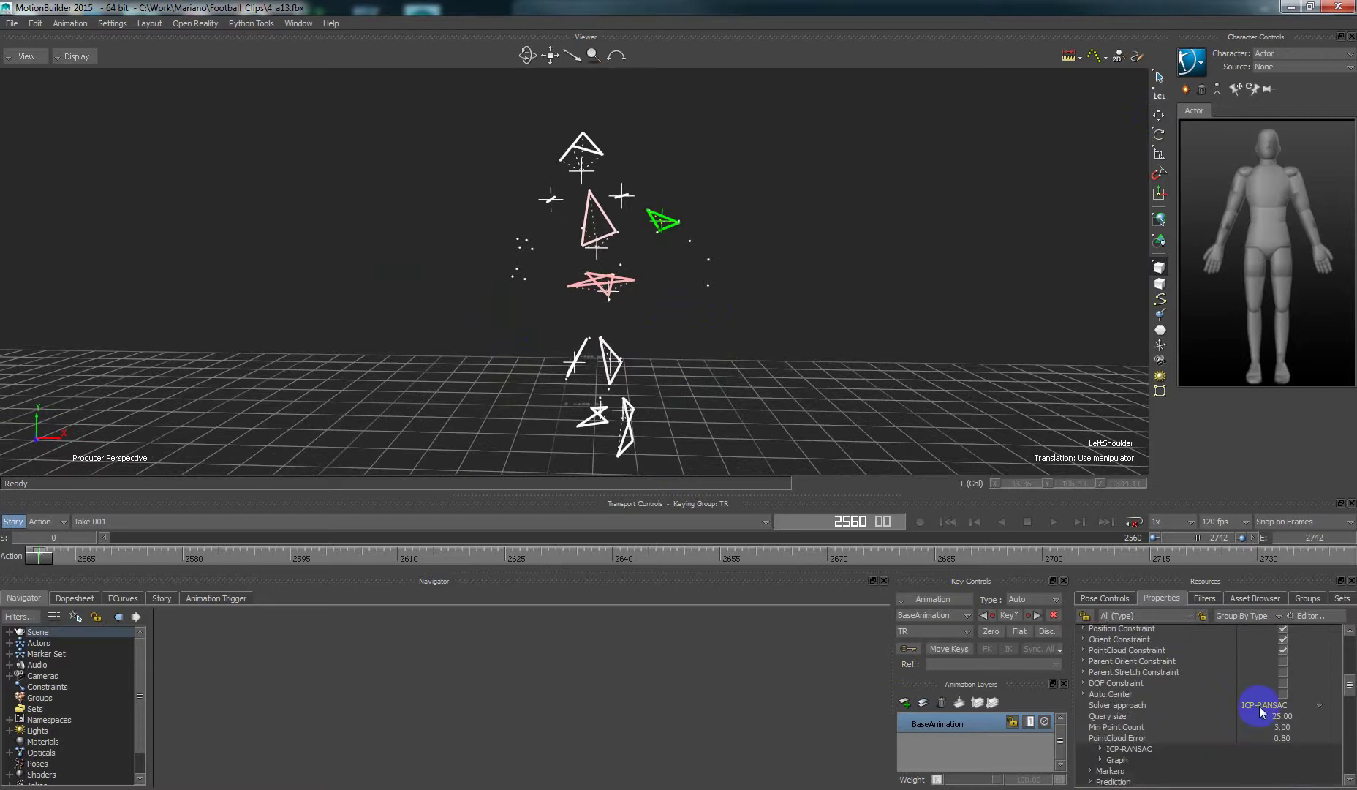
pyautogui.click(1260, 708)
pyautogui.click(1248, 714)
pyautogui.scroll(5, 1248, 716)
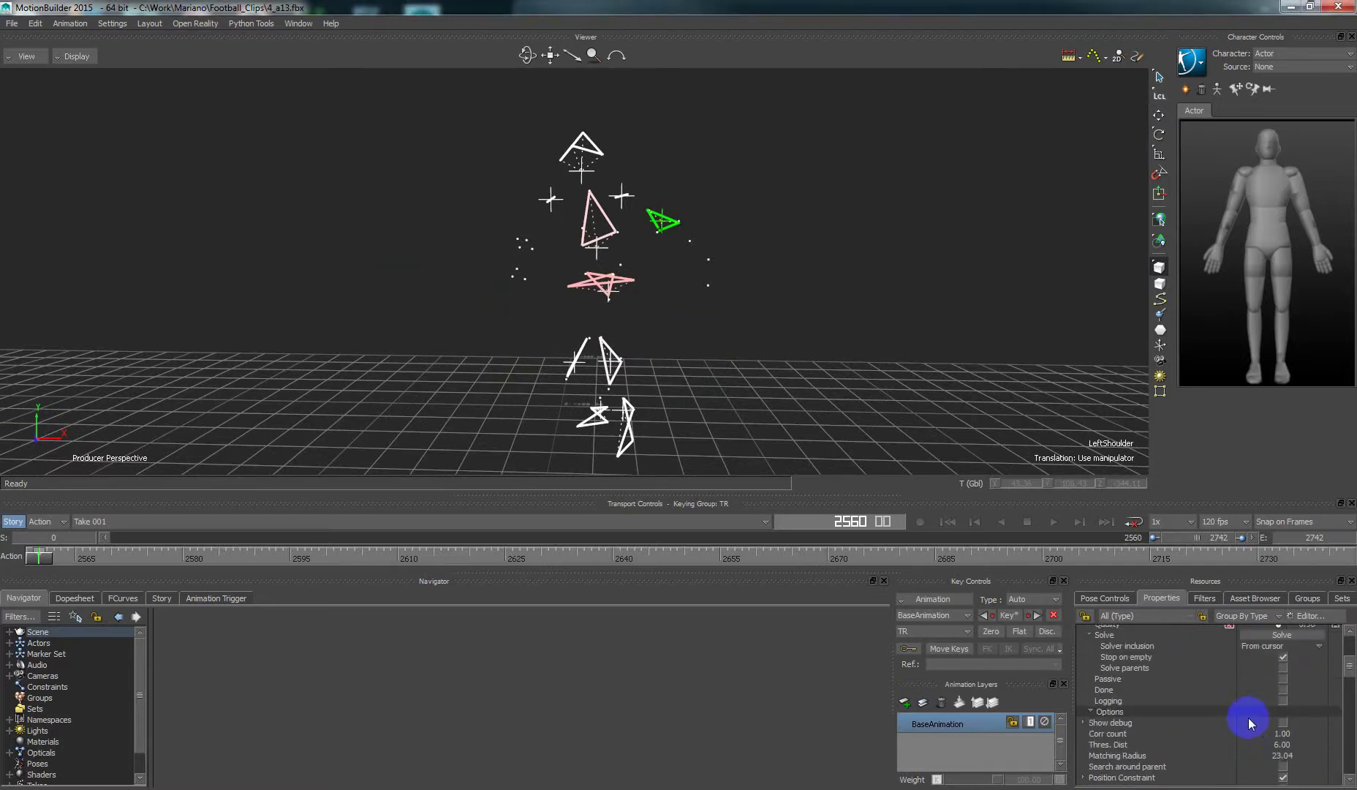
pyautogui.scroll(3, 1249, 719)
pyautogui.click(1247, 715)
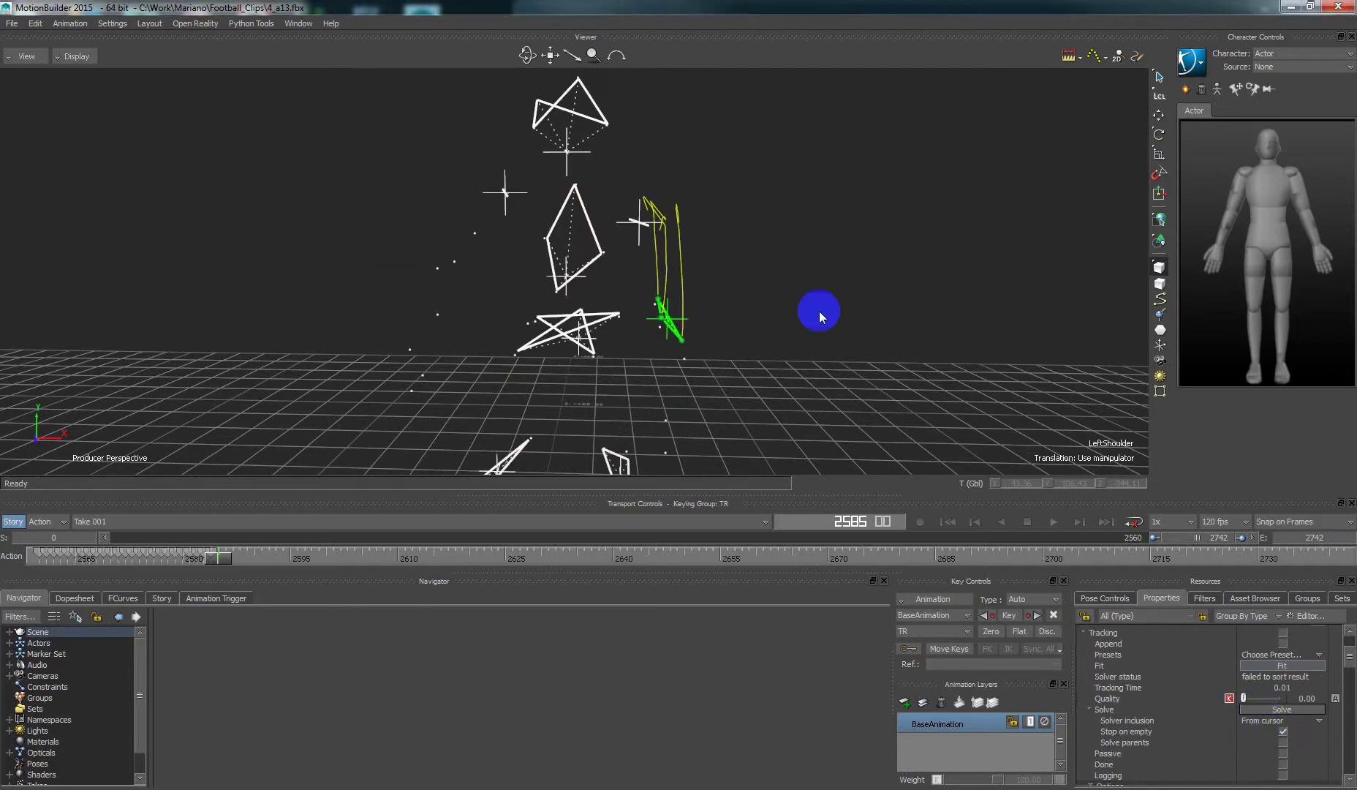
# Shift LeftShoulder along Z onto its markers at frame 2585 and solve from the cursor
pyautogui.moveTo(819, 316)
pyautogui.keyDown('ctrl'); pyautogui.keyDown('shift'); pyautogui.mouseDown()
pyautogui.moveTo(772, 384)
pyautogui.moveTo(718, 391)
pyautogui.moveTo(781, 398)
pyautogui.mouseUp(); pyautogui.keyUp('shift'); pyautogui.keyUp('ctrl')
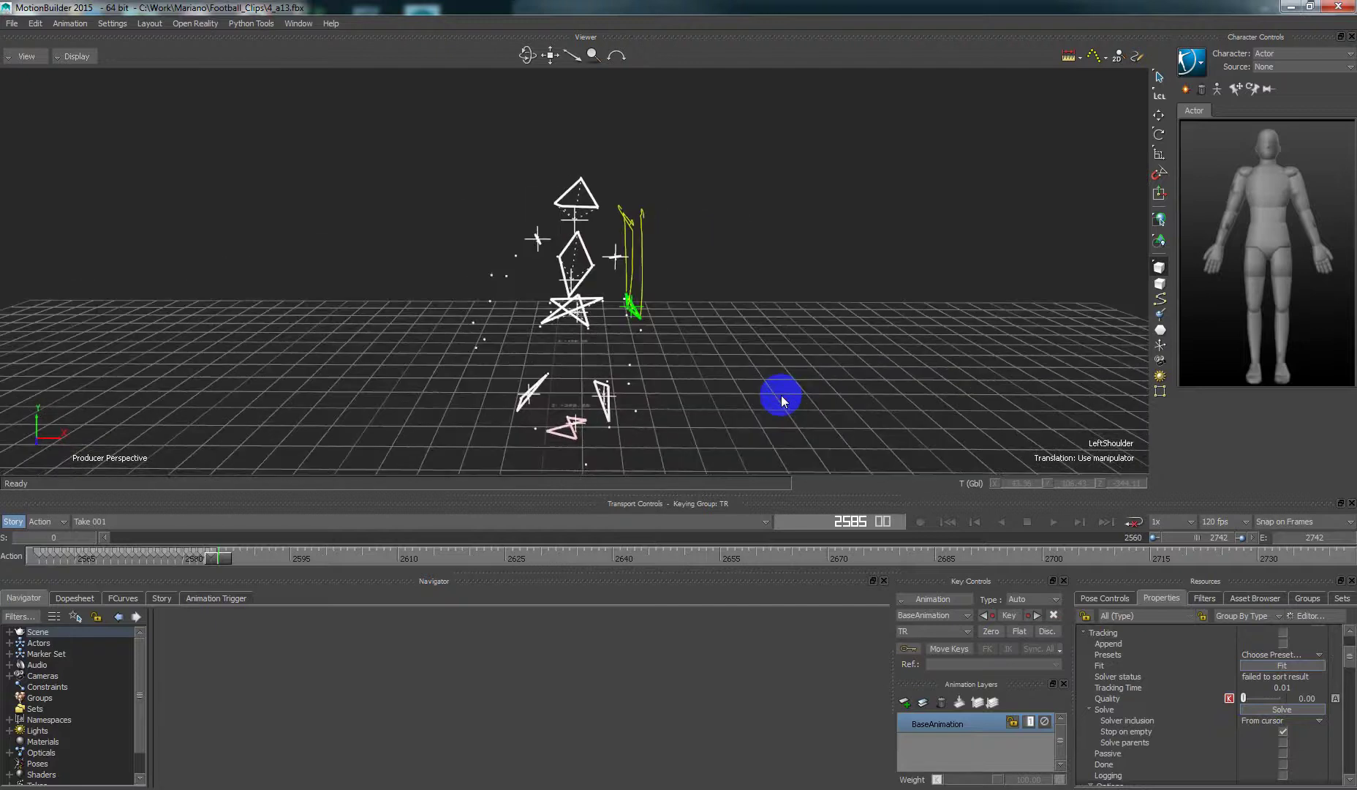
pyautogui.press('Left')
pyautogui.press('Left')
pyautogui.press('Left')
pyautogui.press('Left')
pyautogui.press('Left')
pyautogui.press('Right')
pyautogui.moveTo(749, 370); pyautogui.dragTo(558, 327)
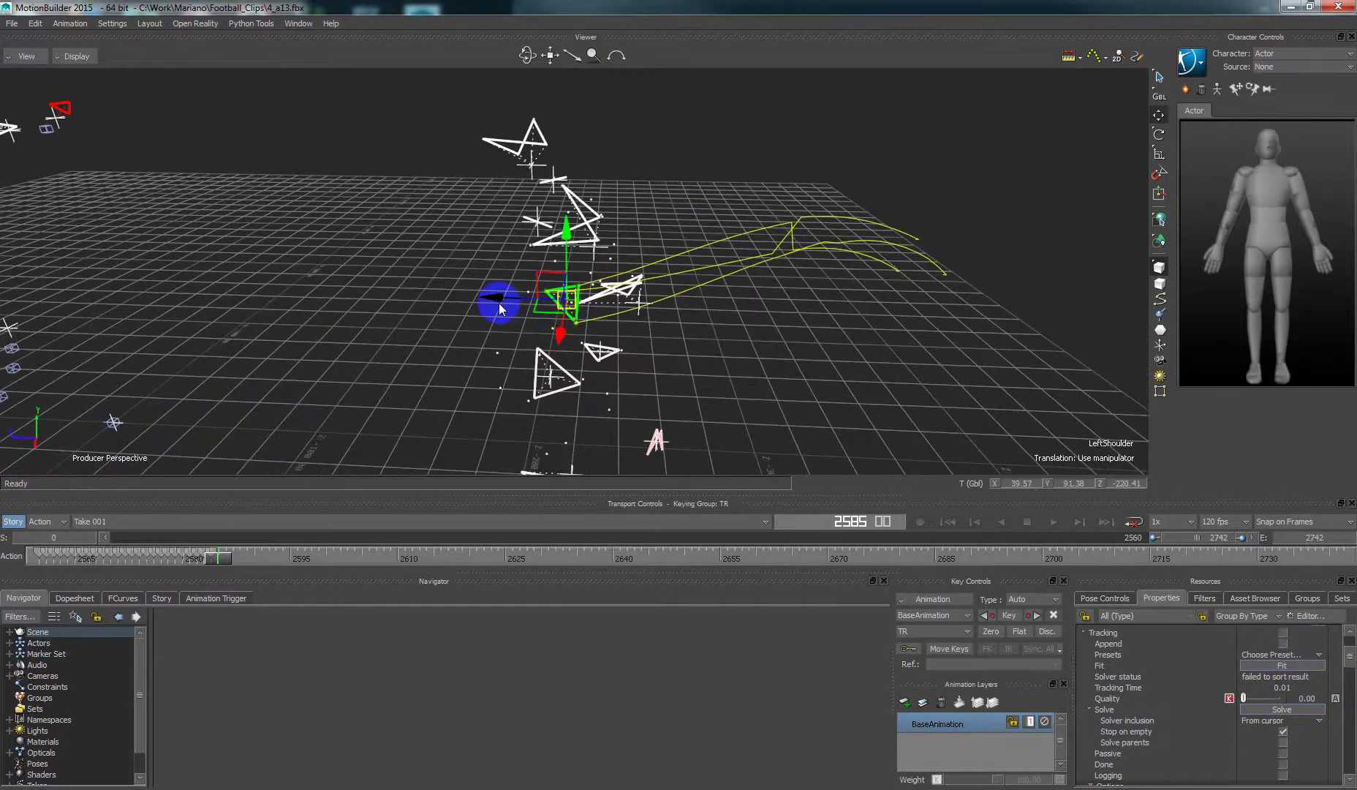
pyautogui.moveTo(476, 301); pyautogui.dragTo(482, 300)
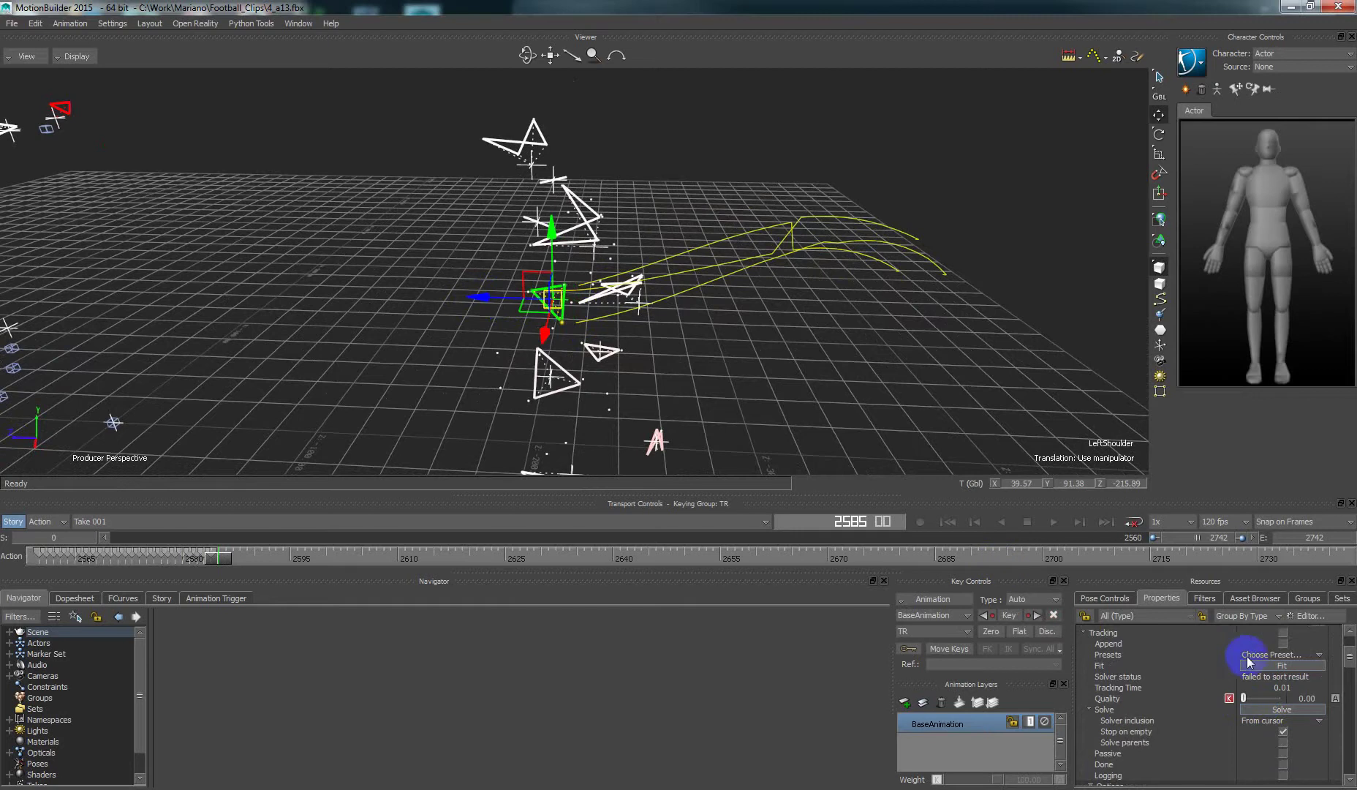
pyautogui.click(1264, 710)
# Nudge LeftShoulder toward its markers and rerun the solve at frames 2586 through 2588
pyautogui.click(1002, 545)
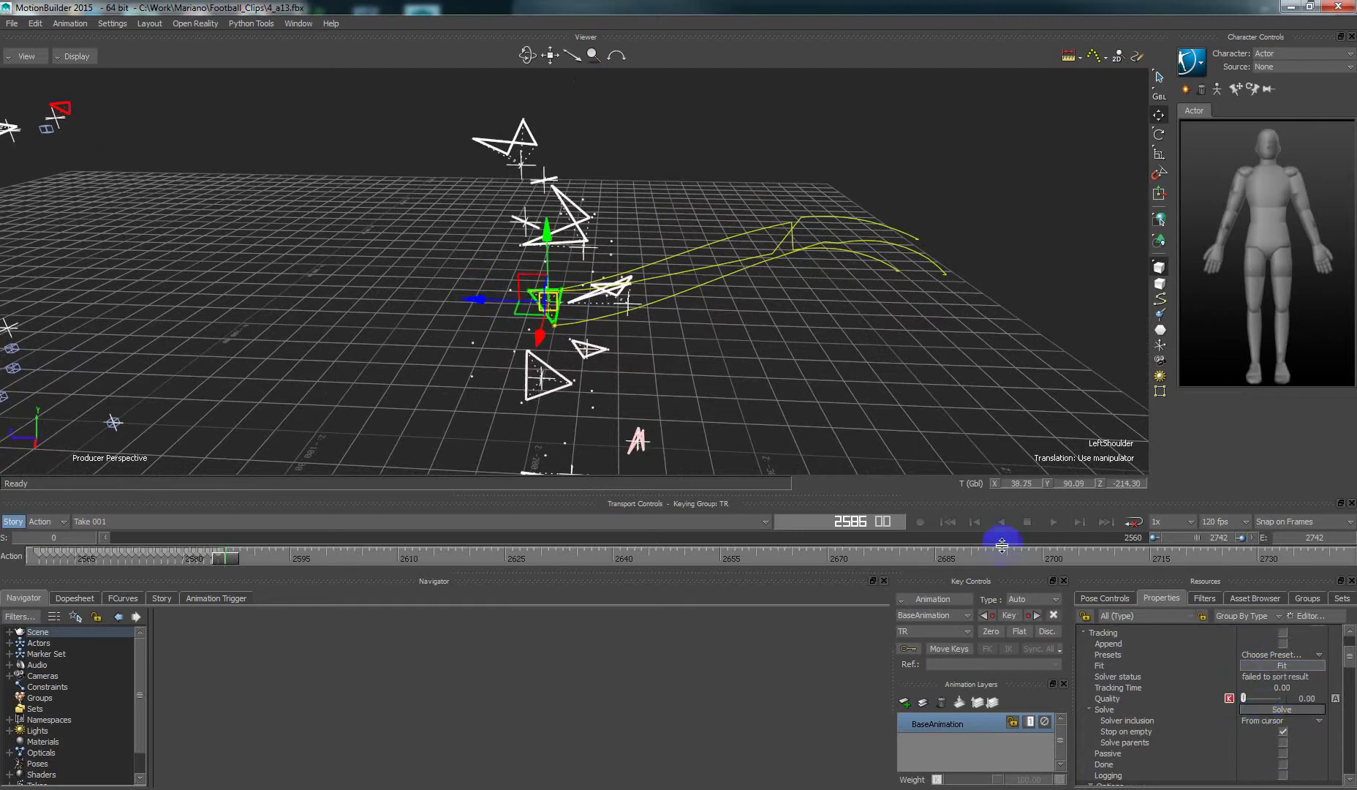
pyautogui.moveTo(485, 309)
pyautogui.mouseDown()
pyautogui.moveTo(468, 306)
pyautogui.moveTo(497, 346)
pyautogui.moveTo(479, 306)
pyautogui.mouseUp()
pyautogui.click(1255, 711)
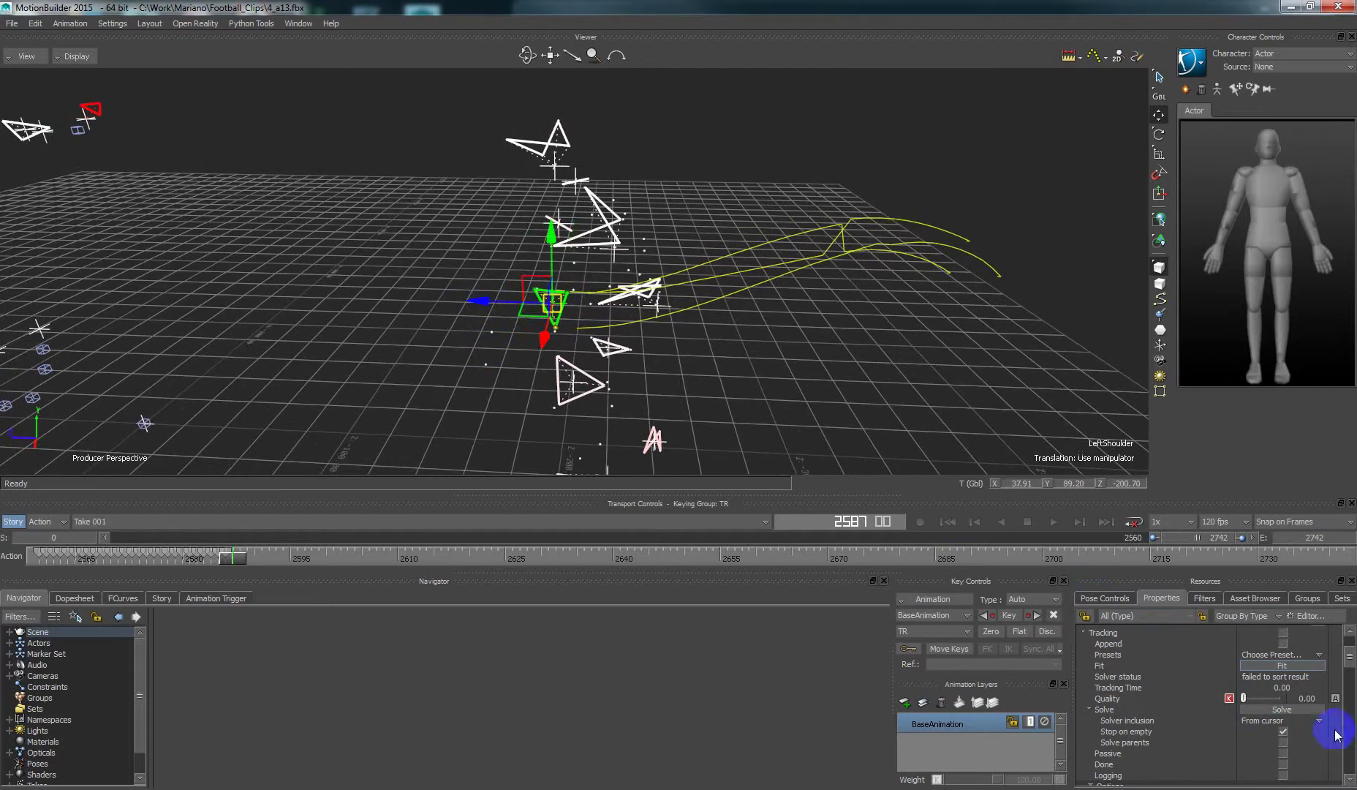
pyautogui.click(1280, 709)
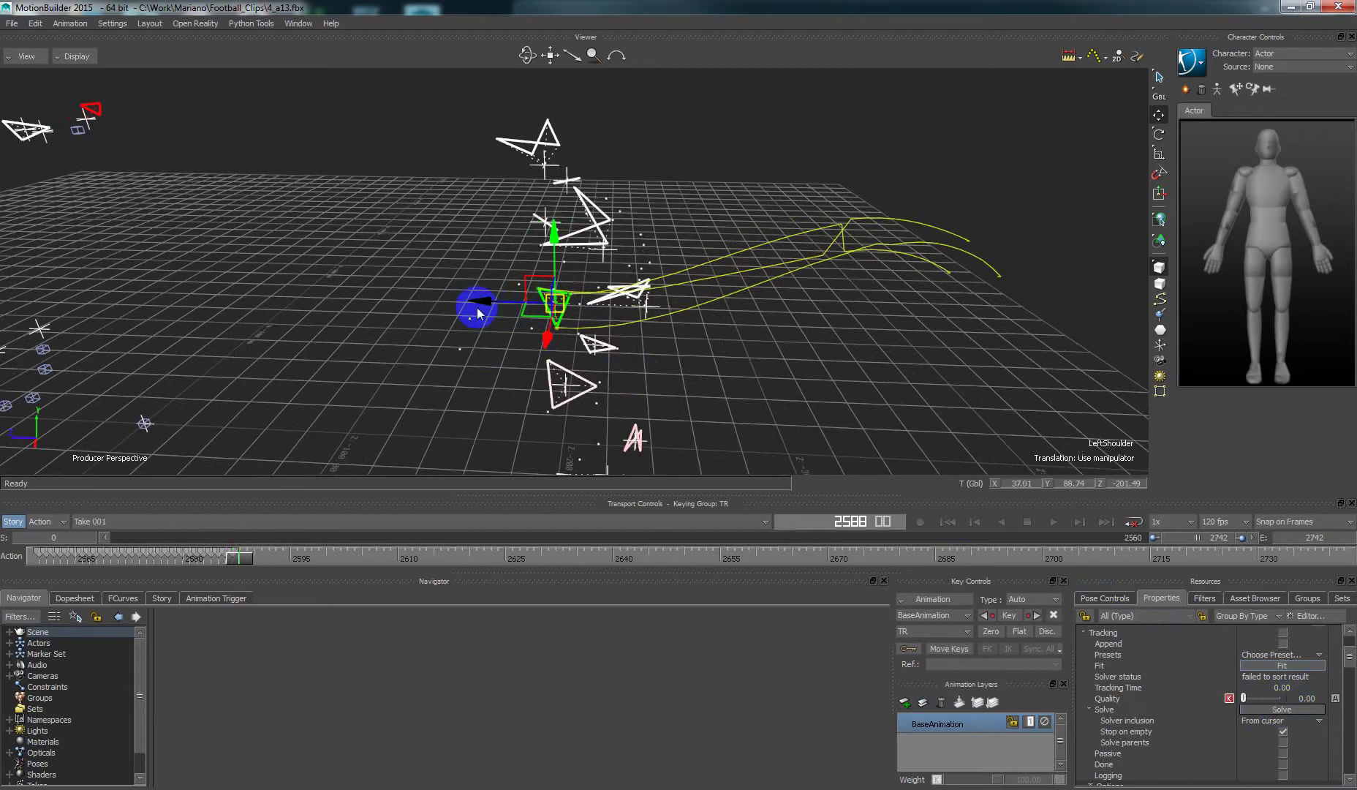
pyautogui.moveTo(465, 301); pyautogui.dragTo(478, 307)
pyautogui.click(1252, 713)
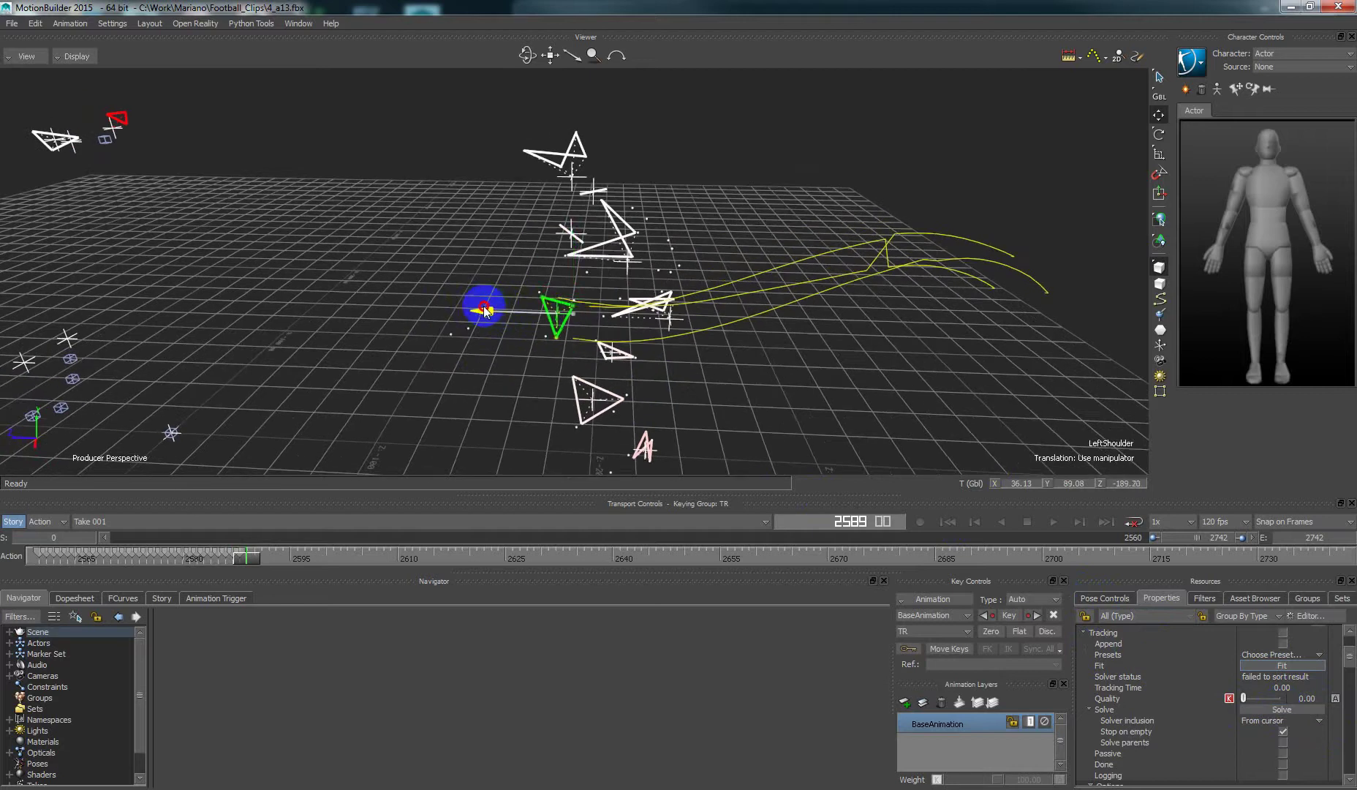
# Fit and solve LeftShoulder at frame 2589, and move it along Z and solve again at frame 2590
pyautogui.click(1258, 664)
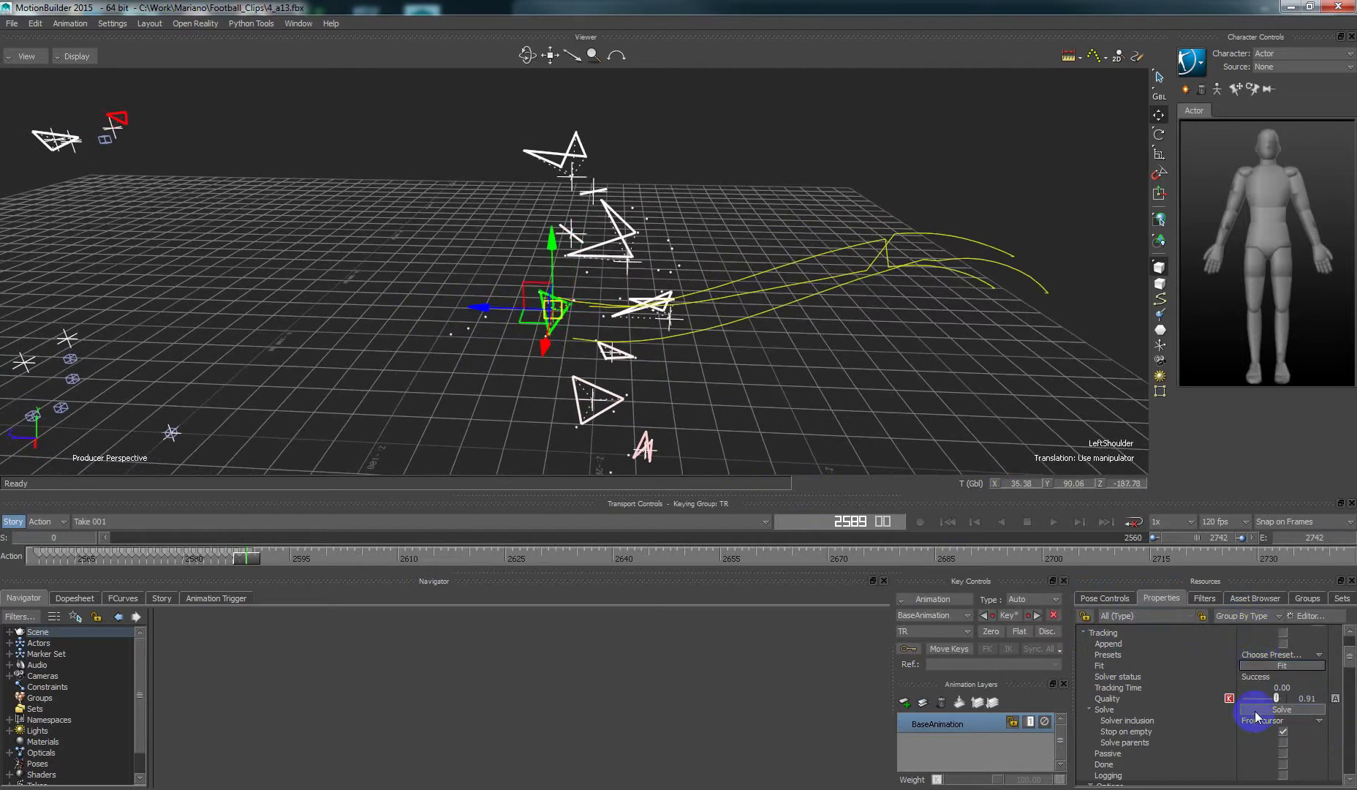
pyautogui.click(1255, 711)
pyautogui.moveTo(485, 309); pyautogui.dragTo(472, 307)
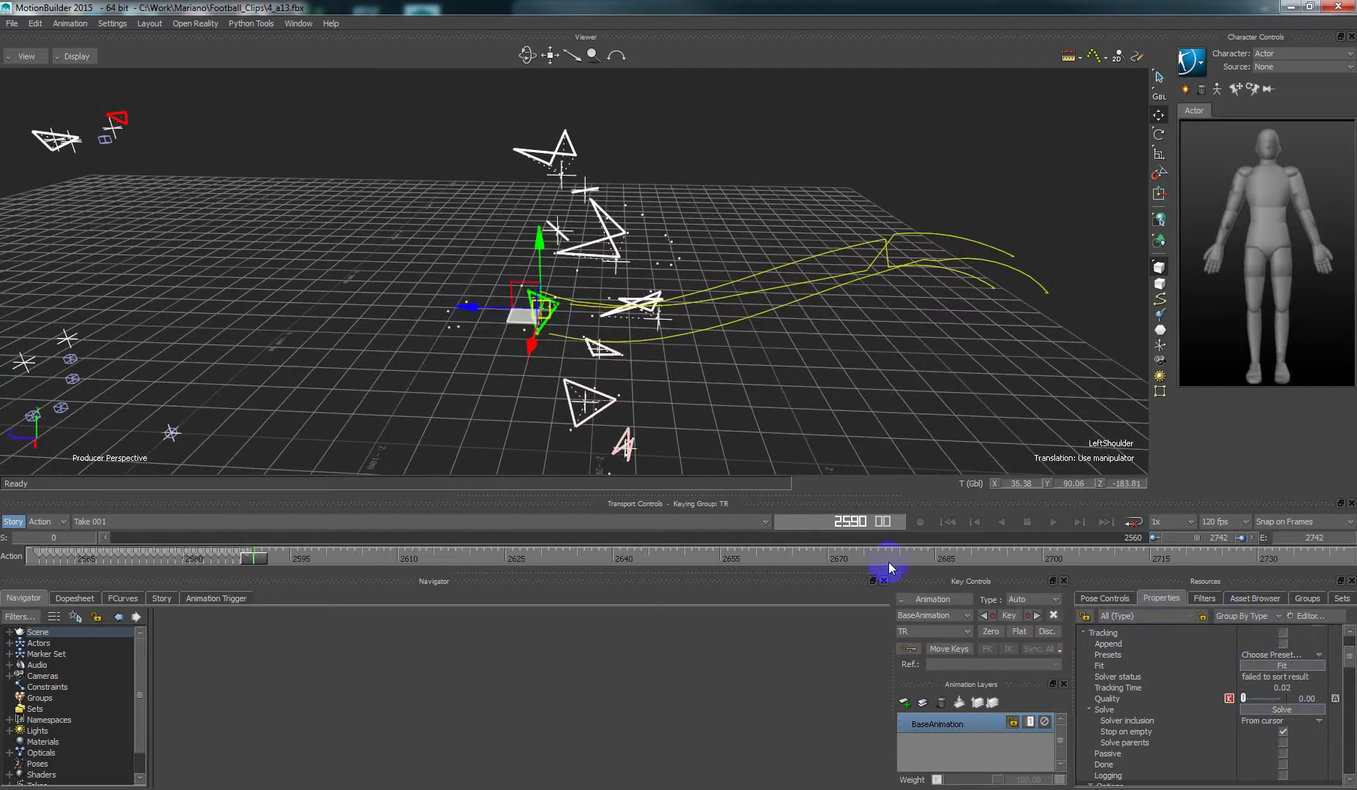
pyautogui.click(1248, 711)
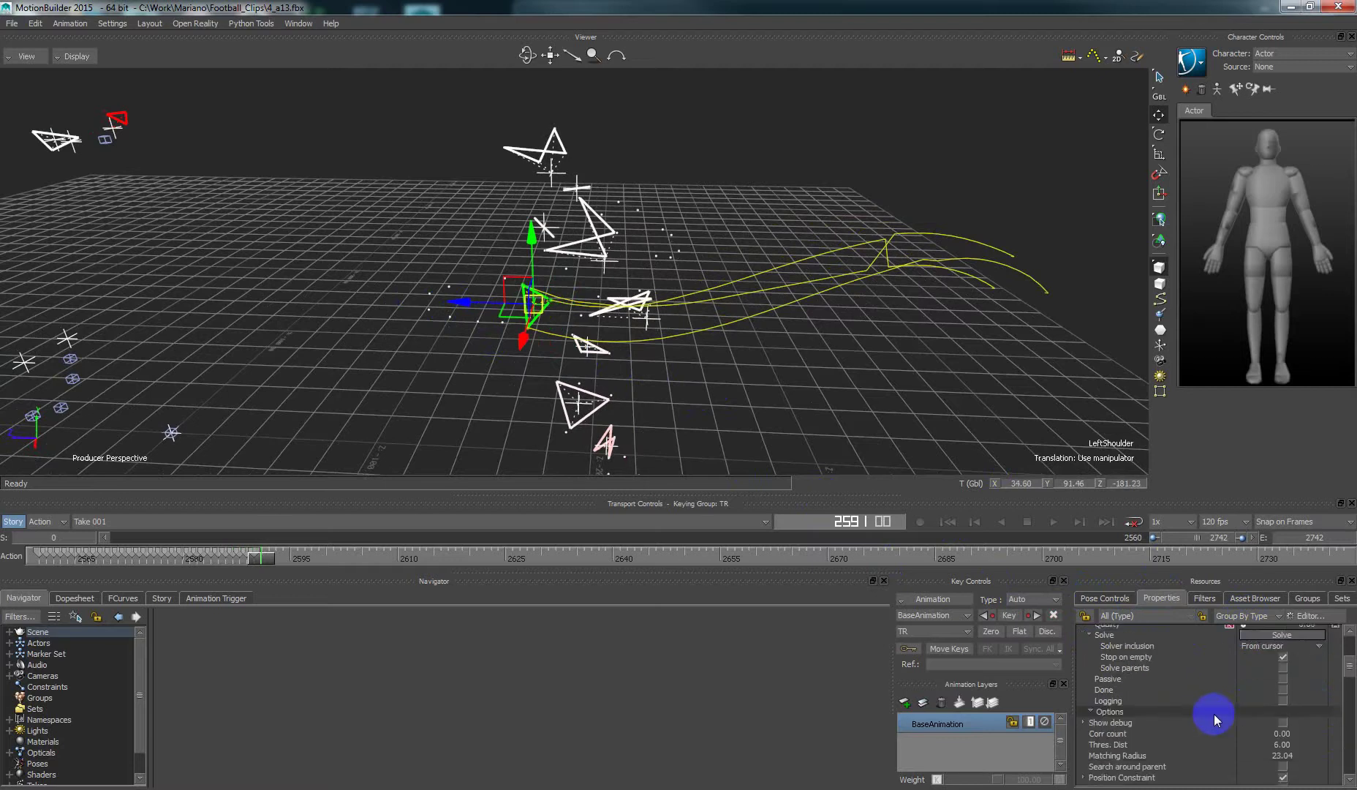
# Turn on LeftShoulder's debug display with the matching display at frame 2591
pyautogui.scroll(-3, 1214, 714)
pyautogui.click(1082, 724)
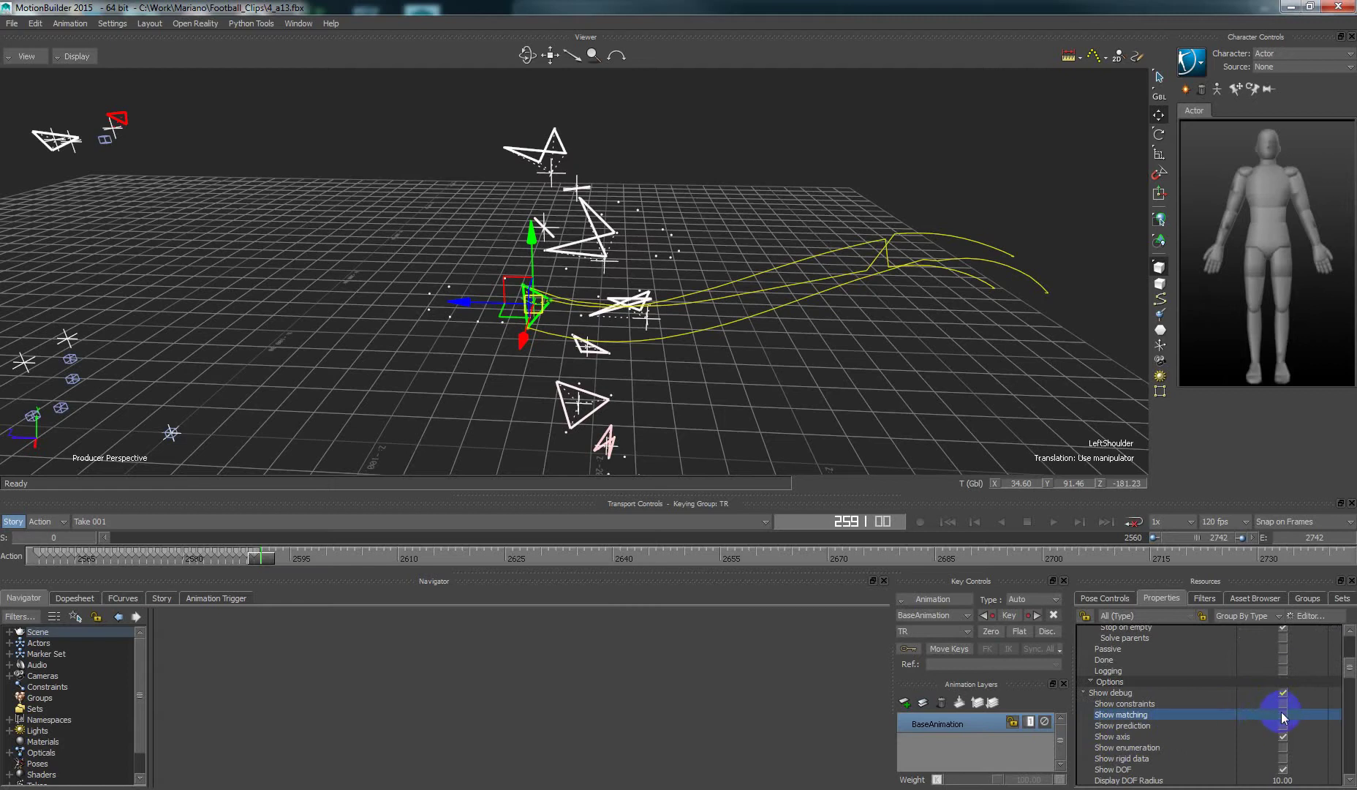
pyautogui.click(1284, 714)
pyautogui.keyDown('ctrl'); pyautogui.keyDown('shift'); pyautogui.moveTo(638, 423); pyautogui.dragTo(644, 382); pyautogui.keyUp('shift'); pyautogui.keyUp('ctrl')
# Raise LeftShoulder's threshold distance to 9.00 and refit it to the point cloud at frame 2591
pyautogui.scroll(-5, 1207, 751)
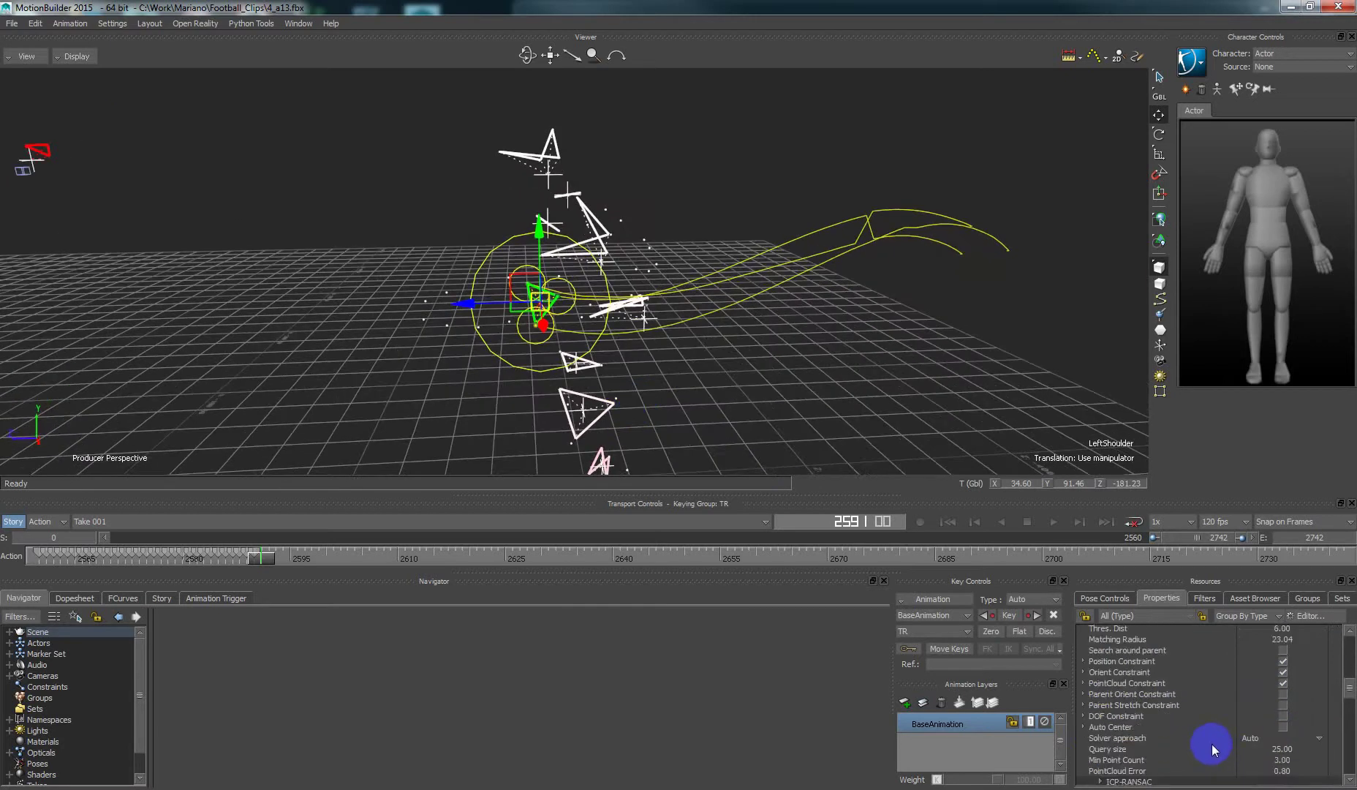
pyautogui.scroll(5, 1218, 742)
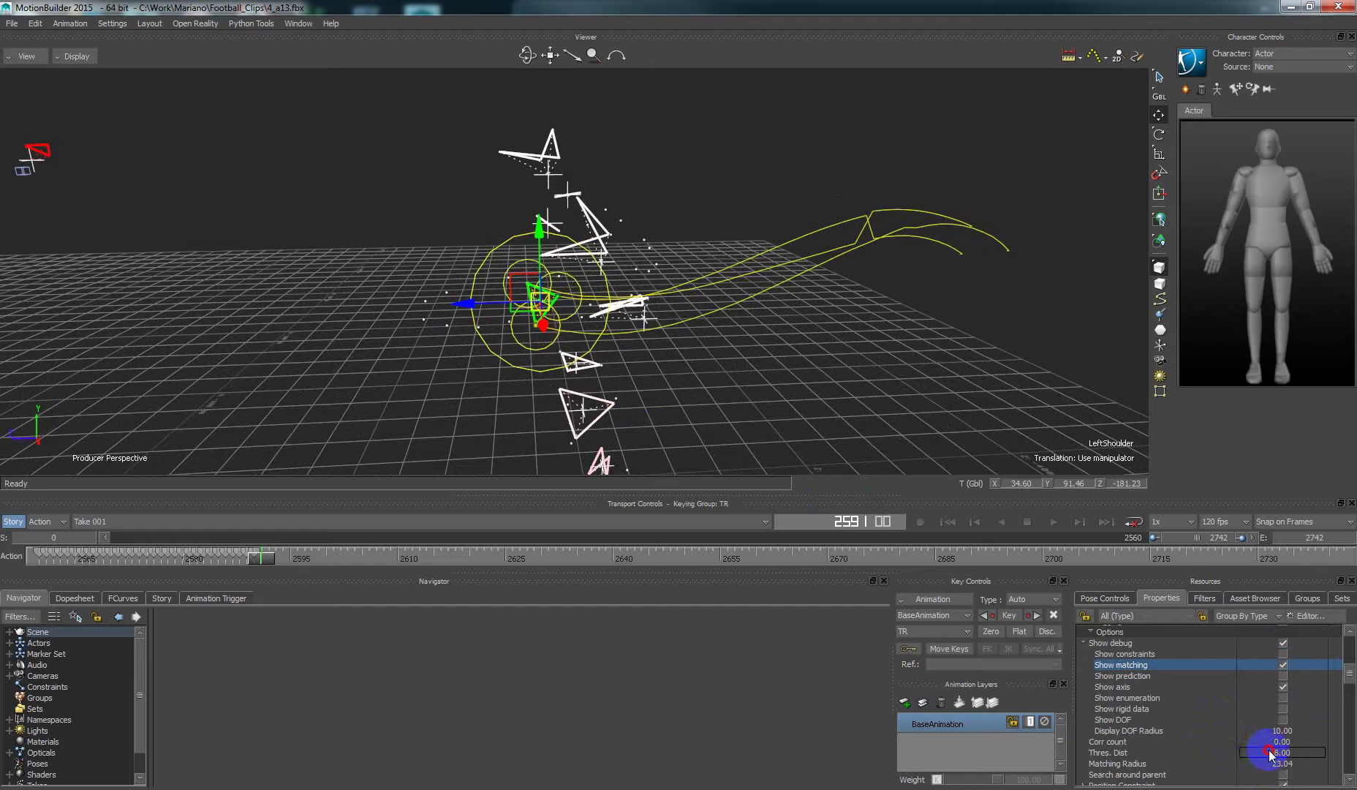
pyautogui.scroll(3, 1256, 733)
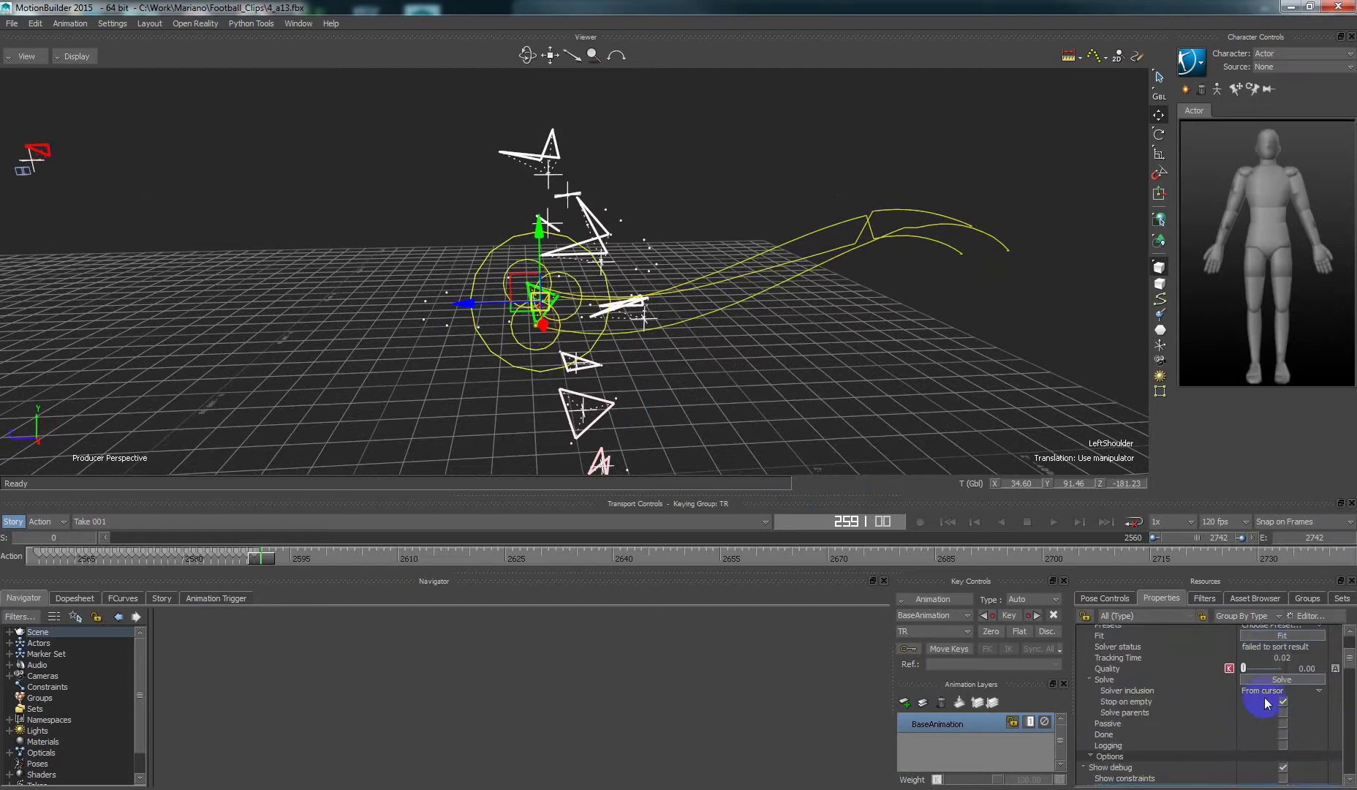
pyautogui.click(1280, 636)
pyautogui.scroll(-3, 1264, 678)
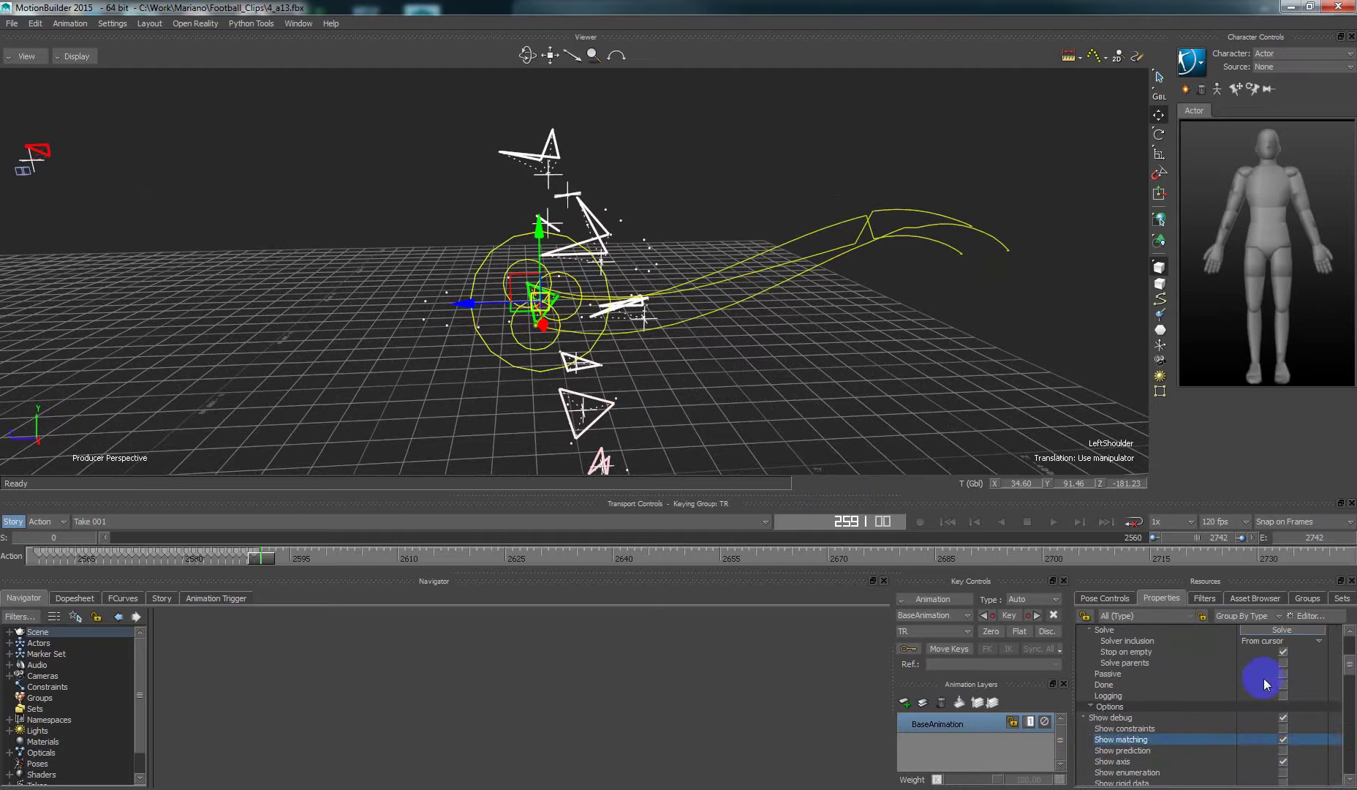
pyautogui.scroll(-2, 1248, 763)
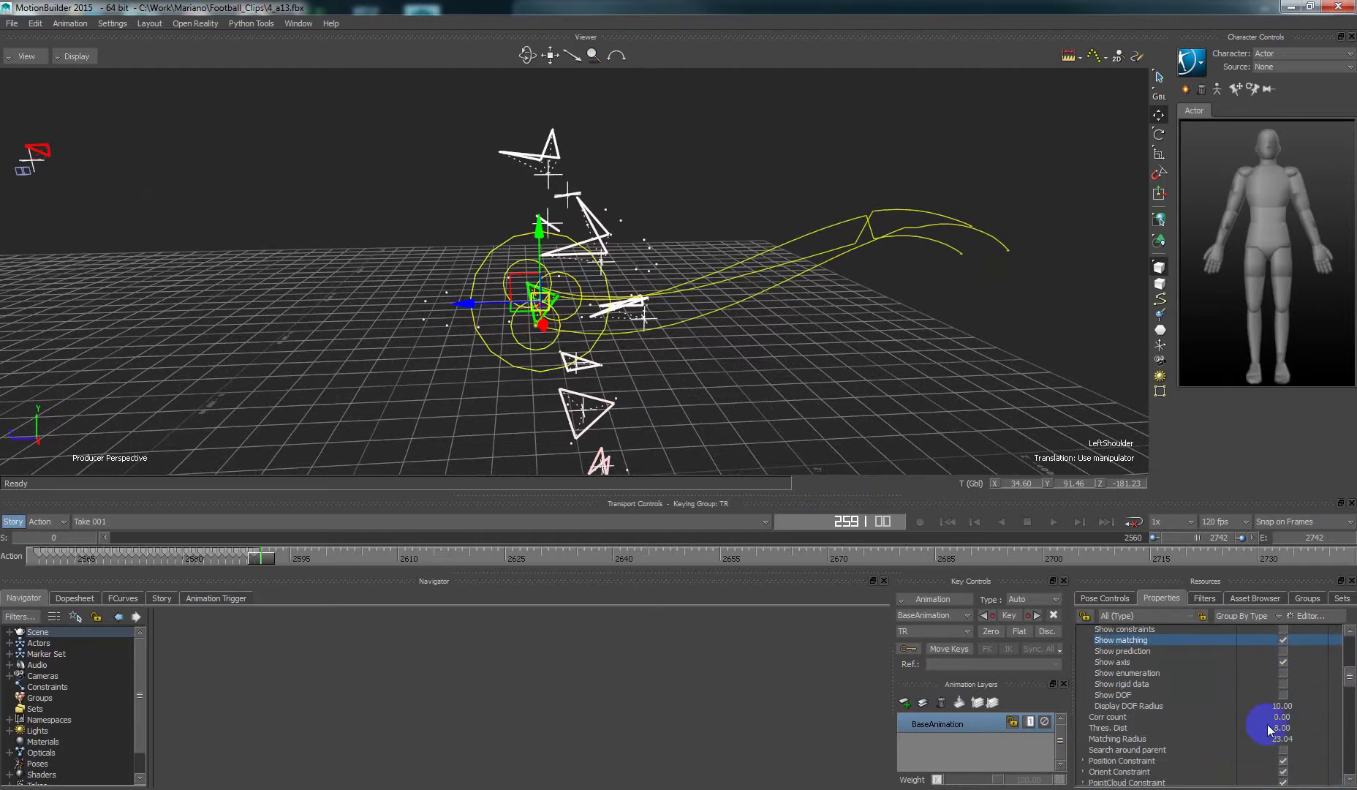
pyautogui.moveTo(1267, 724); pyautogui.dragTo(1271, 725)
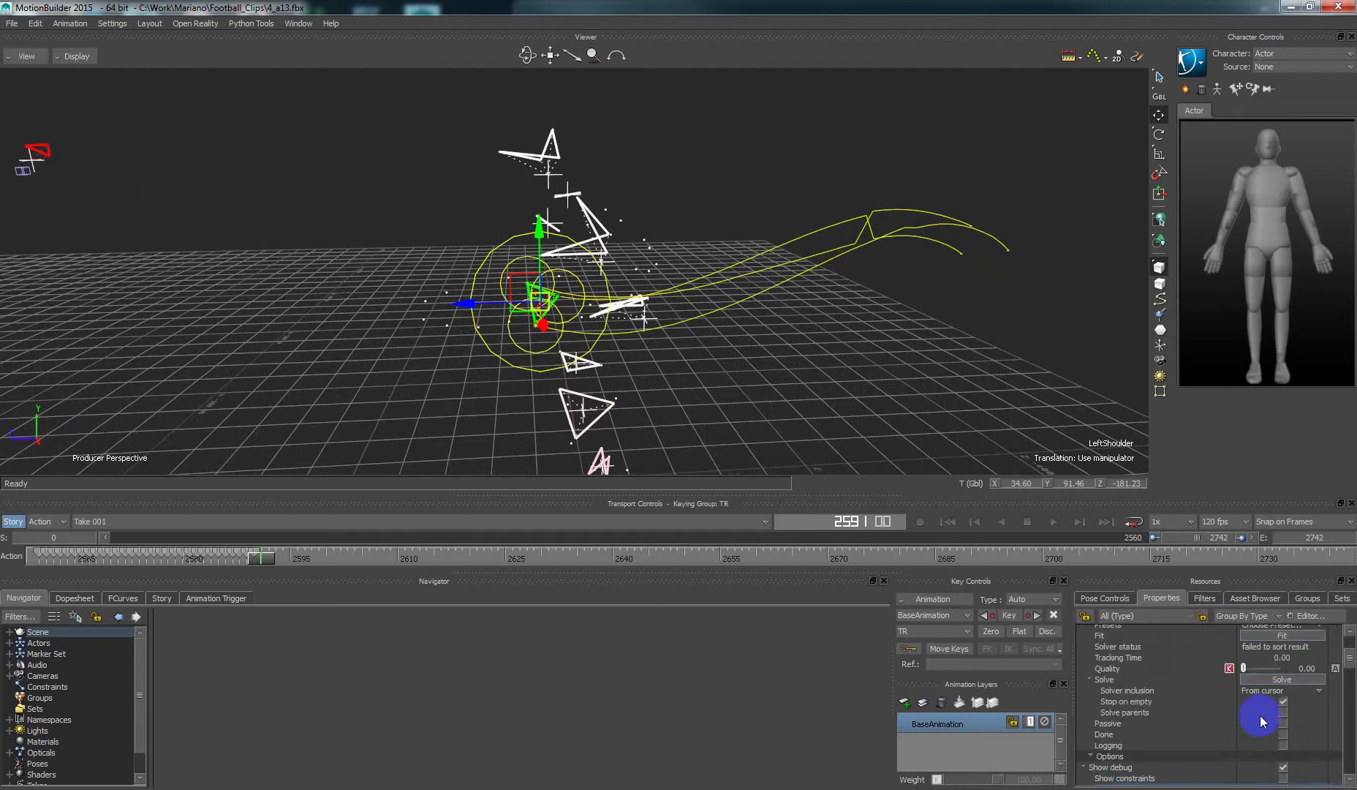
pyautogui.scroll(5, 1260, 715)
pyautogui.click(1279, 662)
# Refit LeftShoulder from a corrected position at frame 2591 and turn off its debug display
pyautogui.click(553, 352)
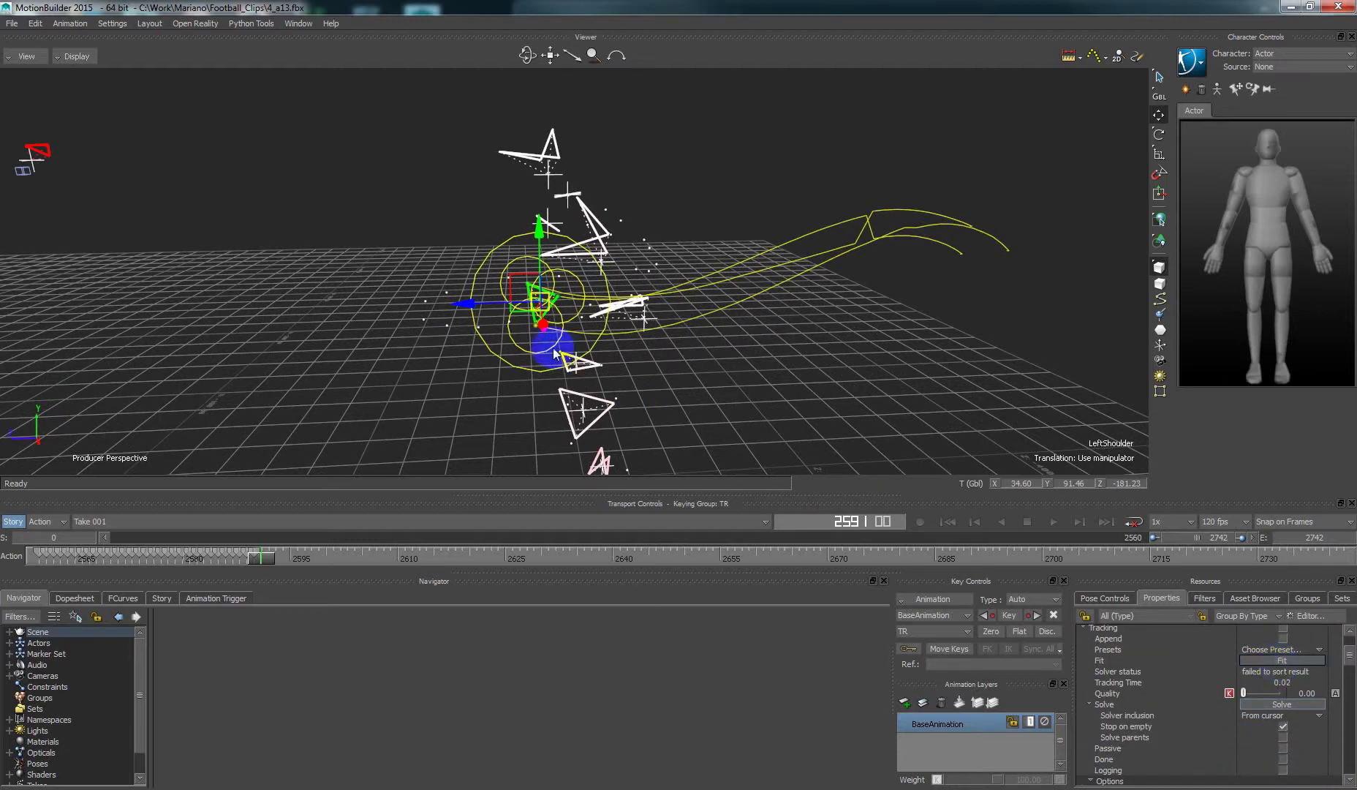
pyautogui.moveTo(522, 299)
pyautogui.mouseDown()
pyautogui.moveTo(509, 294)
pyautogui.moveTo(587, 360)
pyautogui.mouseUp()
pyautogui.click(1279, 662)
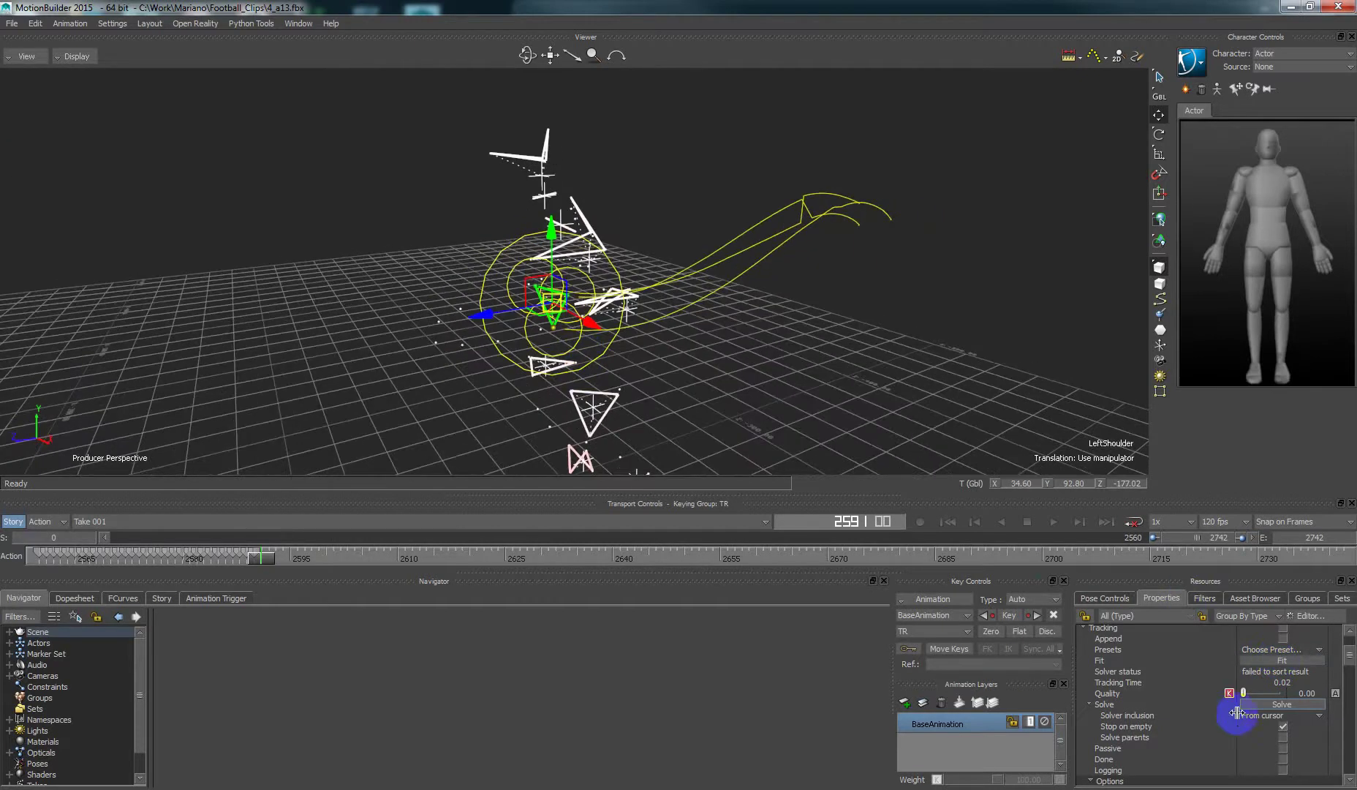
pyautogui.scroll(-4, 1269, 737)
pyautogui.click(1283, 667)
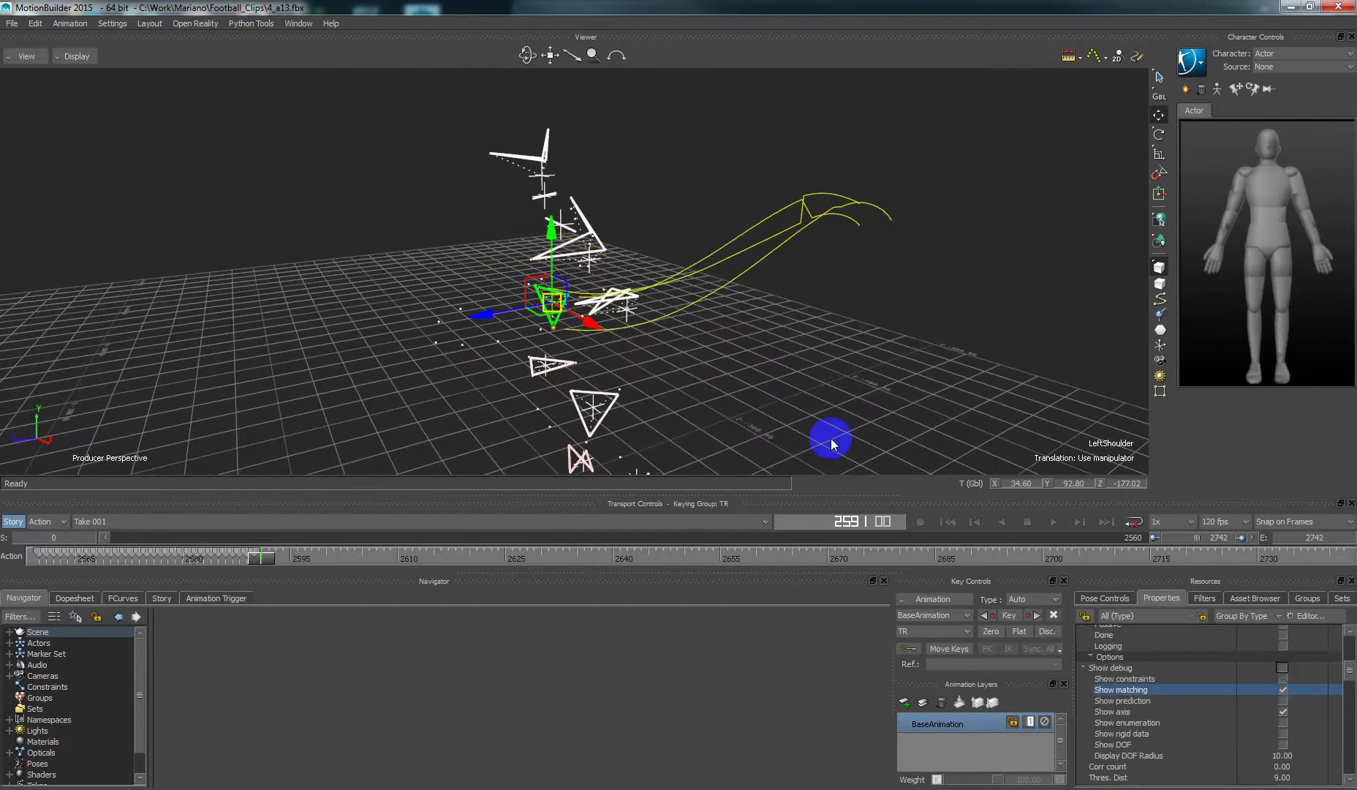
# Move LeftShoulder closer to its points at frame 2592, fit it to the point cloud and solve from the cursor
pyautogui.keyDown('ctrl'); pyautogui.keyDown('shift'); pyautogui.moveTo(827, 439); pyautogui.dragTo(659, 358); pyautogui.keyUp('shift'); pyautogui.keyUp('ctrl')
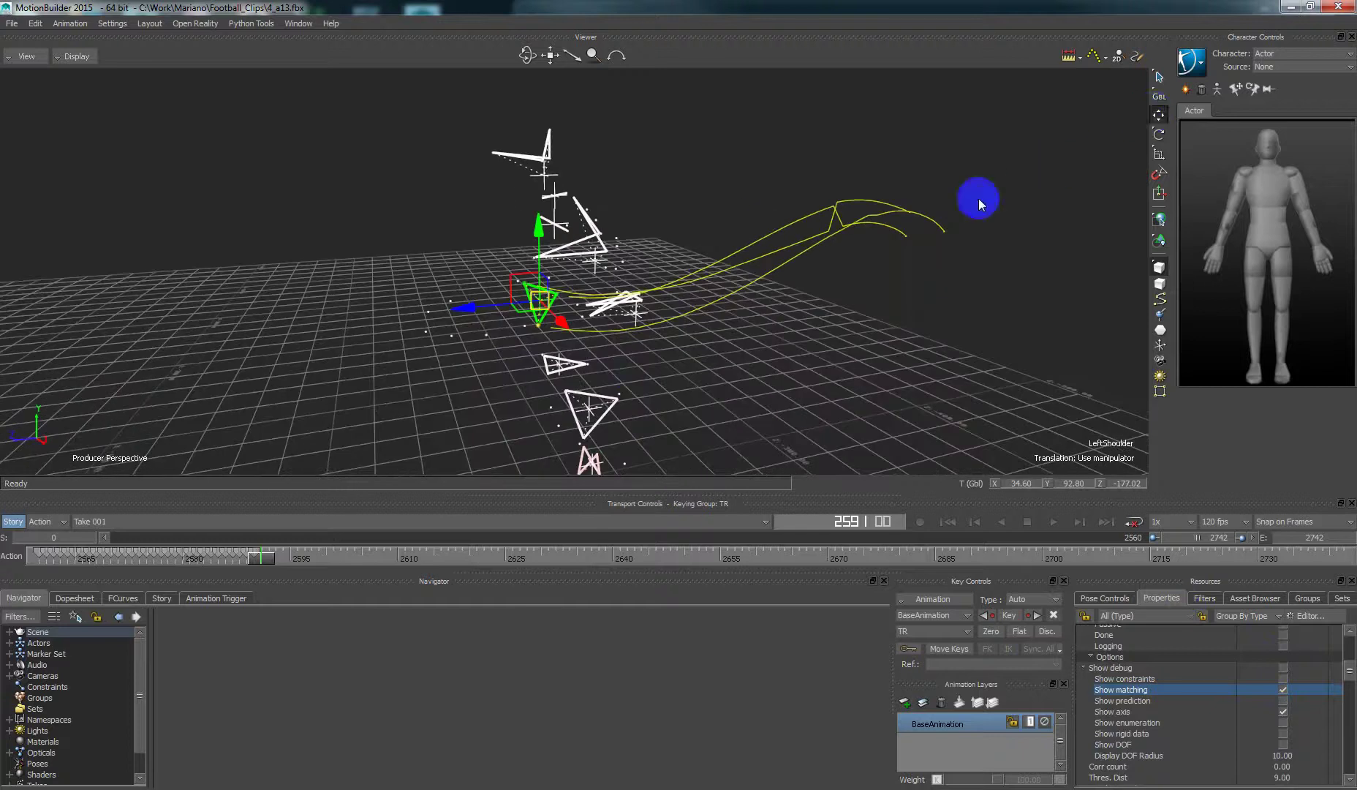
pyautogui.keyDown('ctrl'); pyautogui.keyDown('shift'); pyautogui.moveTo(979, 198); pyautogui.dragTo(587, 337); pyautogui.keyUp('shift'); pyautogui.keyUp('ctrl')
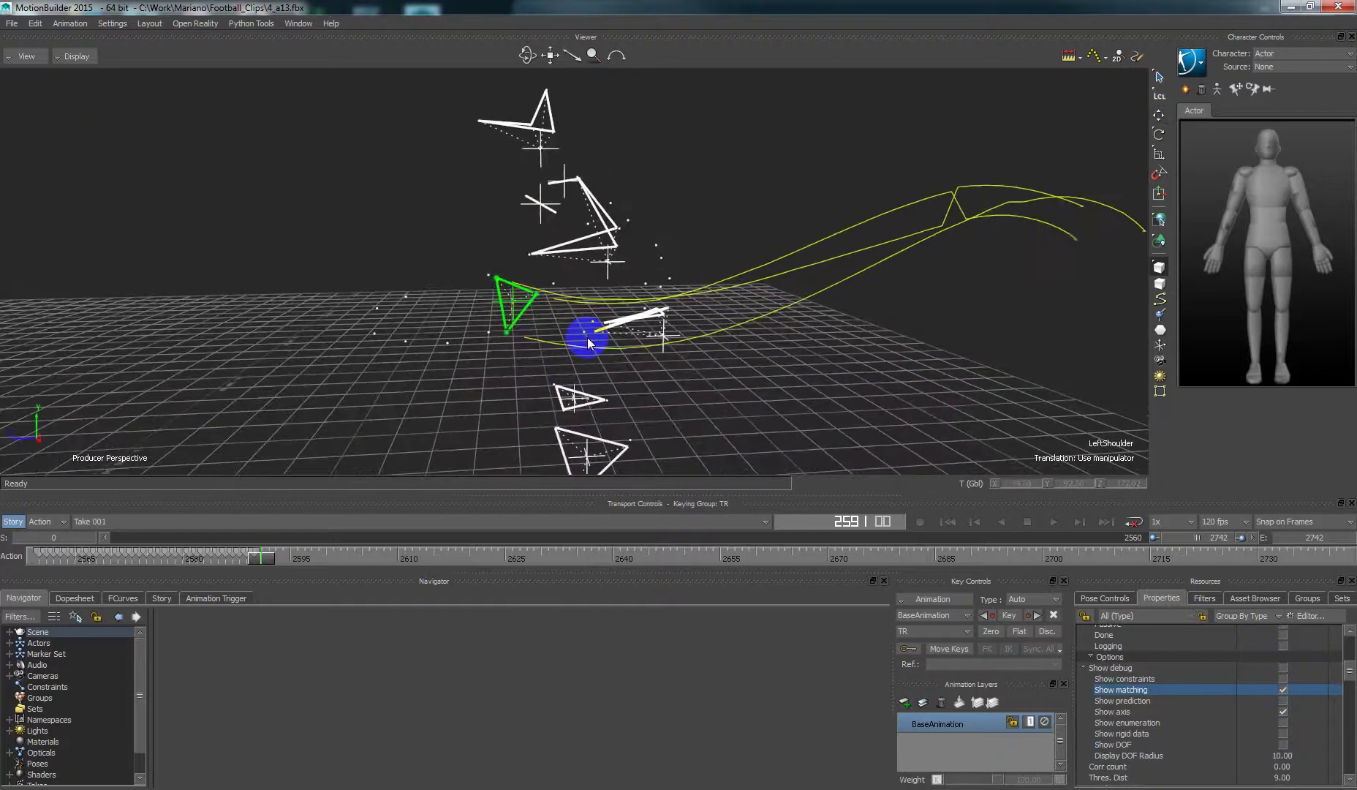
pyautogui.press('Left')
pyautogui.press('Right')
pyautogui.press('Right')
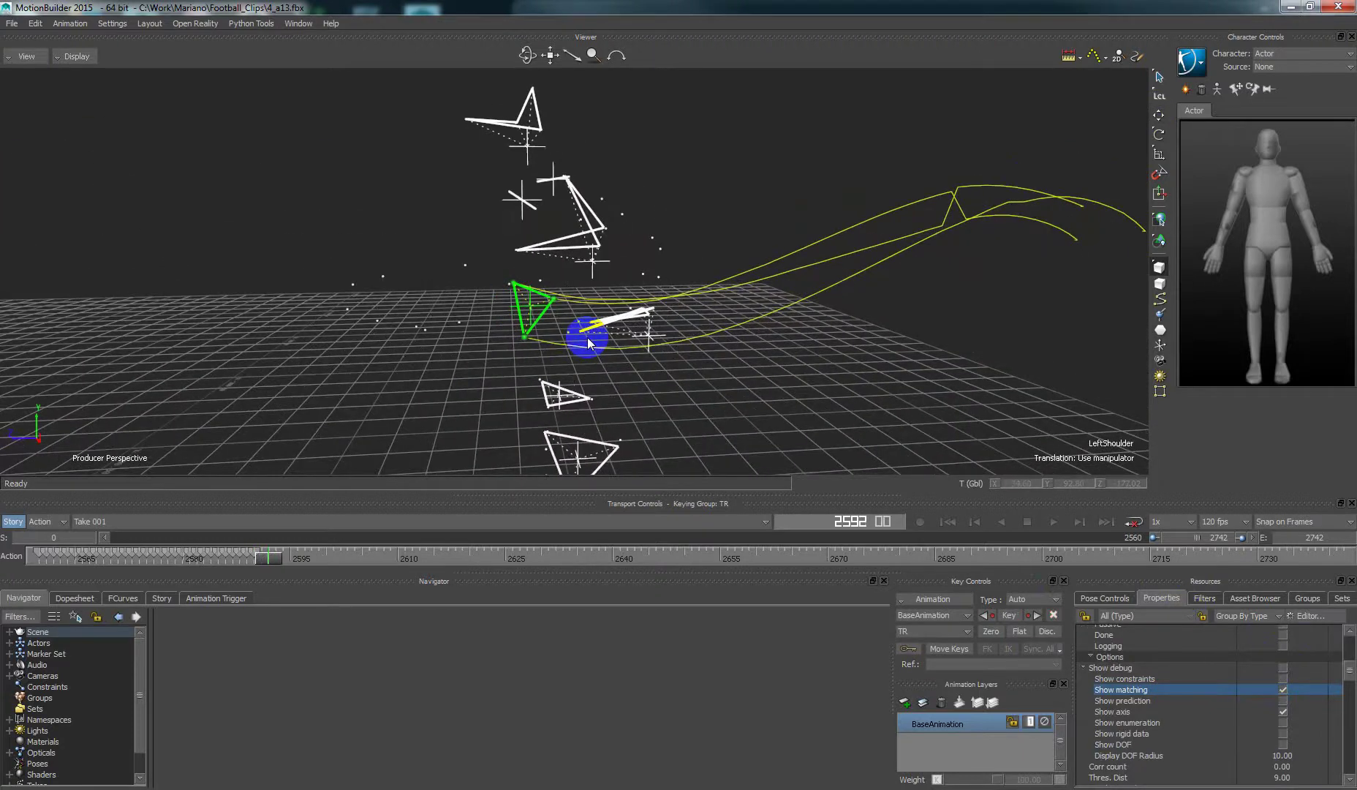
pyautogui.click(501, 314)
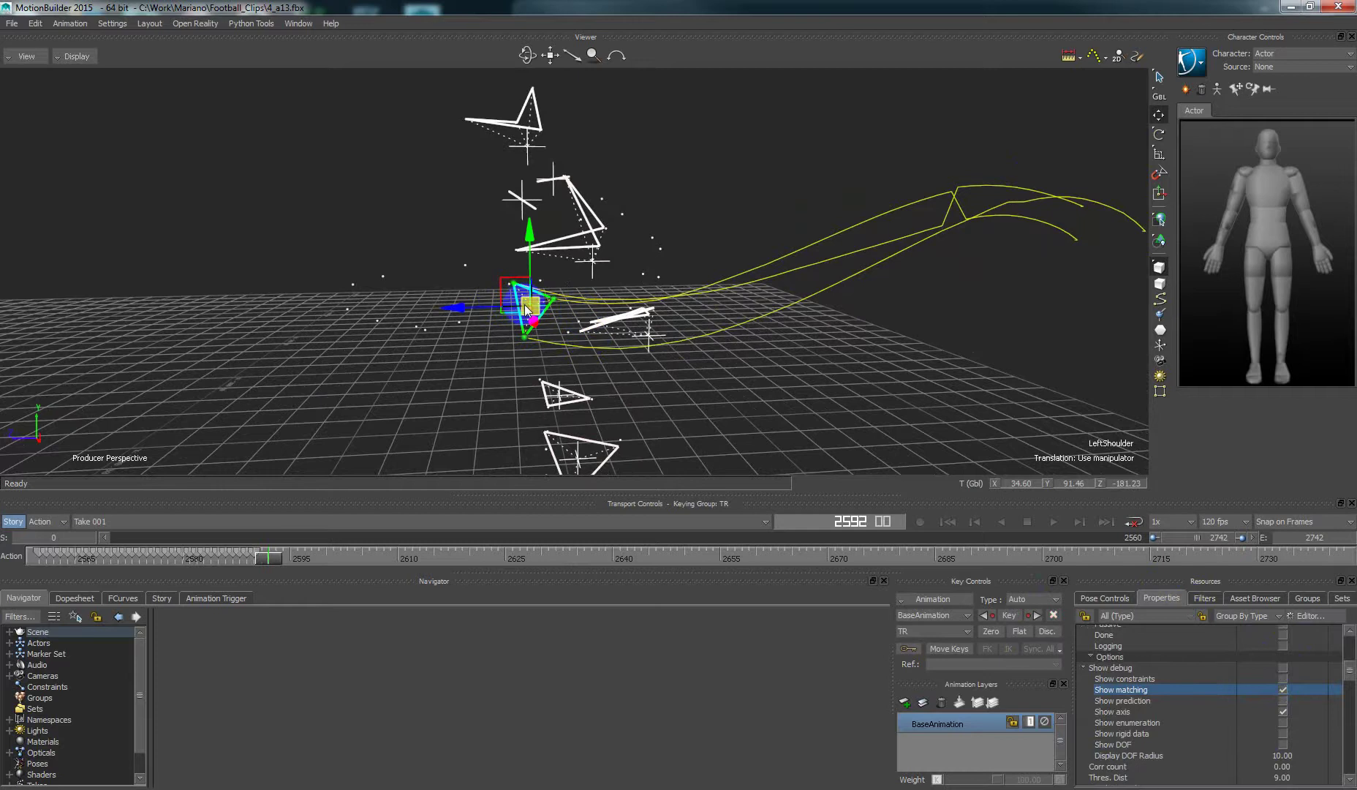
pyautogui.moveTo(526, 309)
pyautogui.mouseDown()
pyautogui.moveTo(485, 304)
pyautogui.moveTo(479, 291)
pyautogui.mouseUp()
pyautogui.scroll(4, 1243, 707)
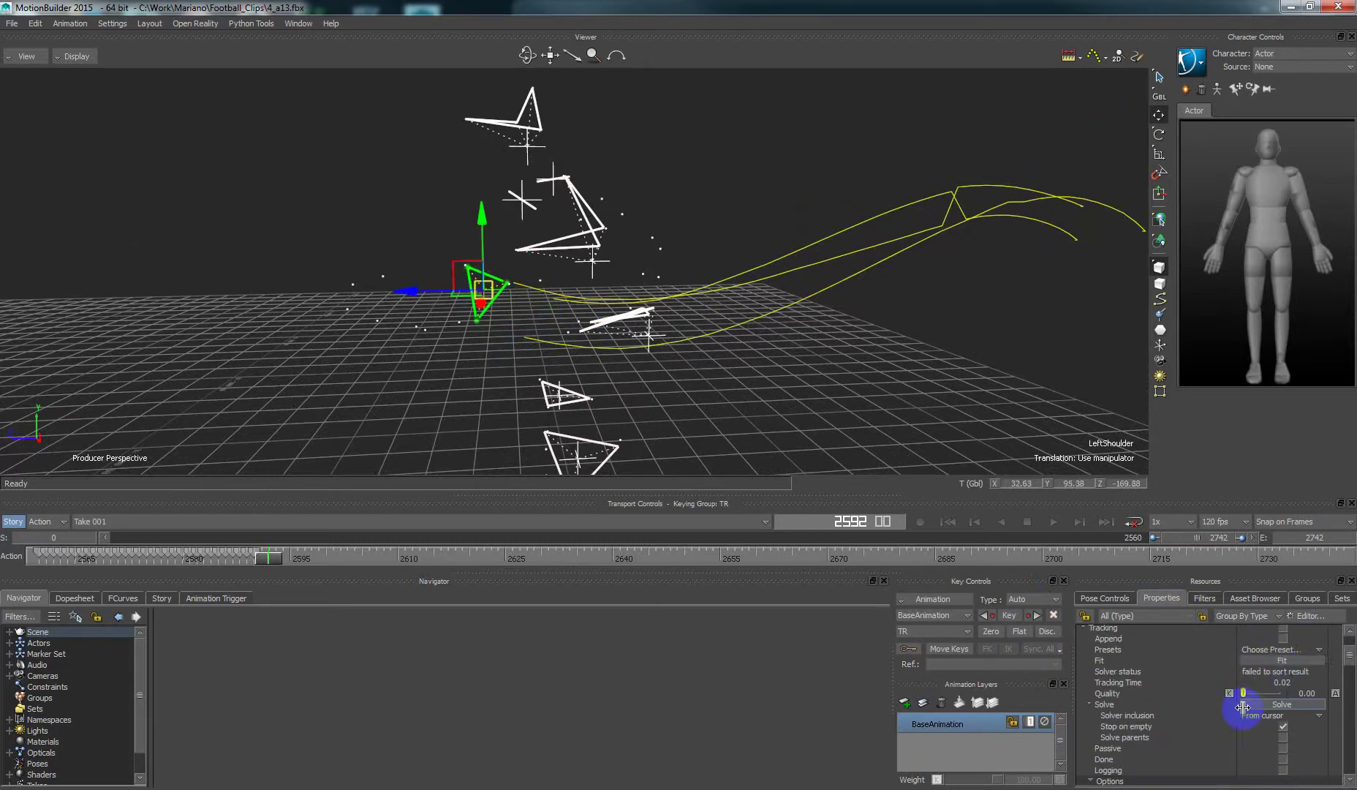
pyautogui.click(1278, 661)
pyautogui.click(1271, 705)
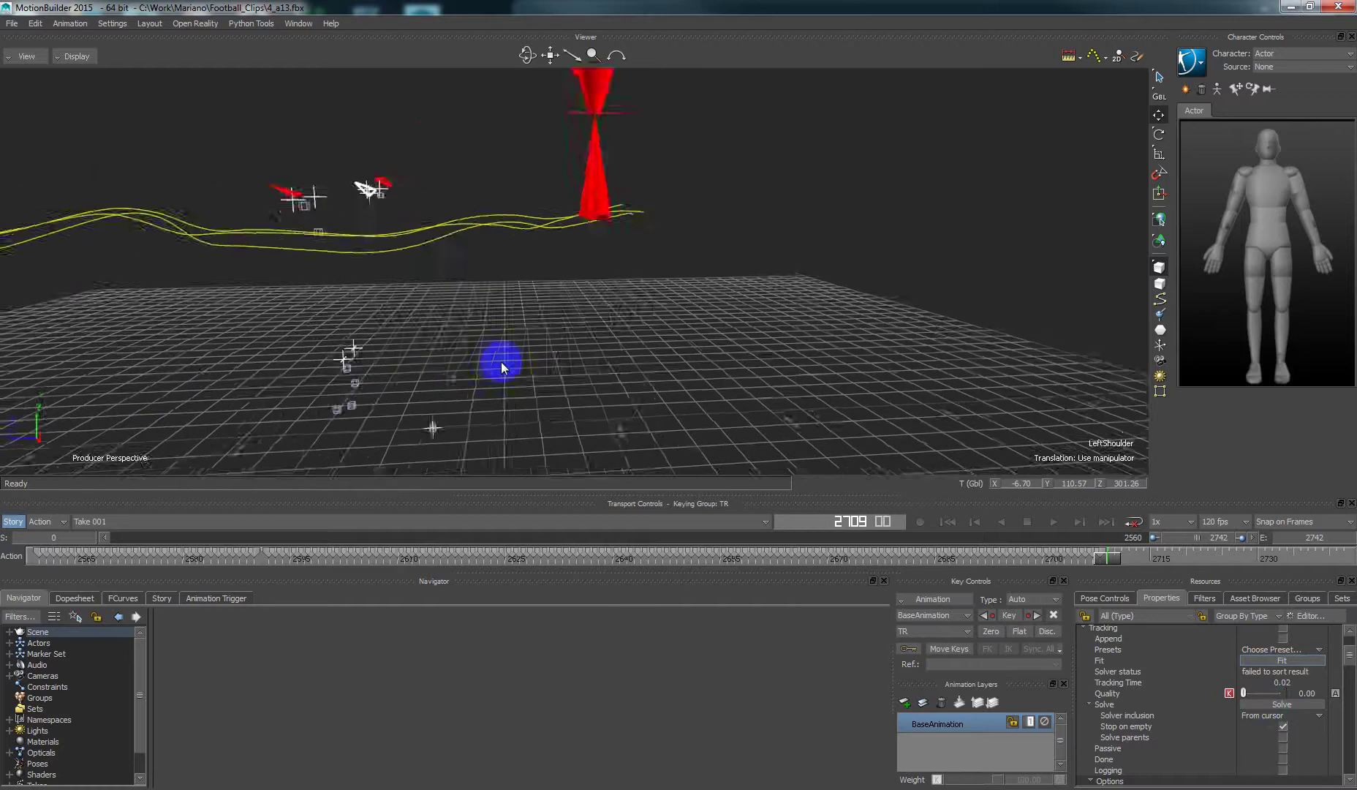
# Review LeftShoulder's solved motion across the take
pyautogui.moveTo(1113, 560); pyautogui.dragTo(183, 551)
pyautogui.keyDown('ctrl'); pyautogui.keyDown('shift'); pyautogui.moveTo(524, 352); pyautogui.dragTo(566, 358); pyautogui.keyUp('shift'); pyautogui.keyUp('ctrl')
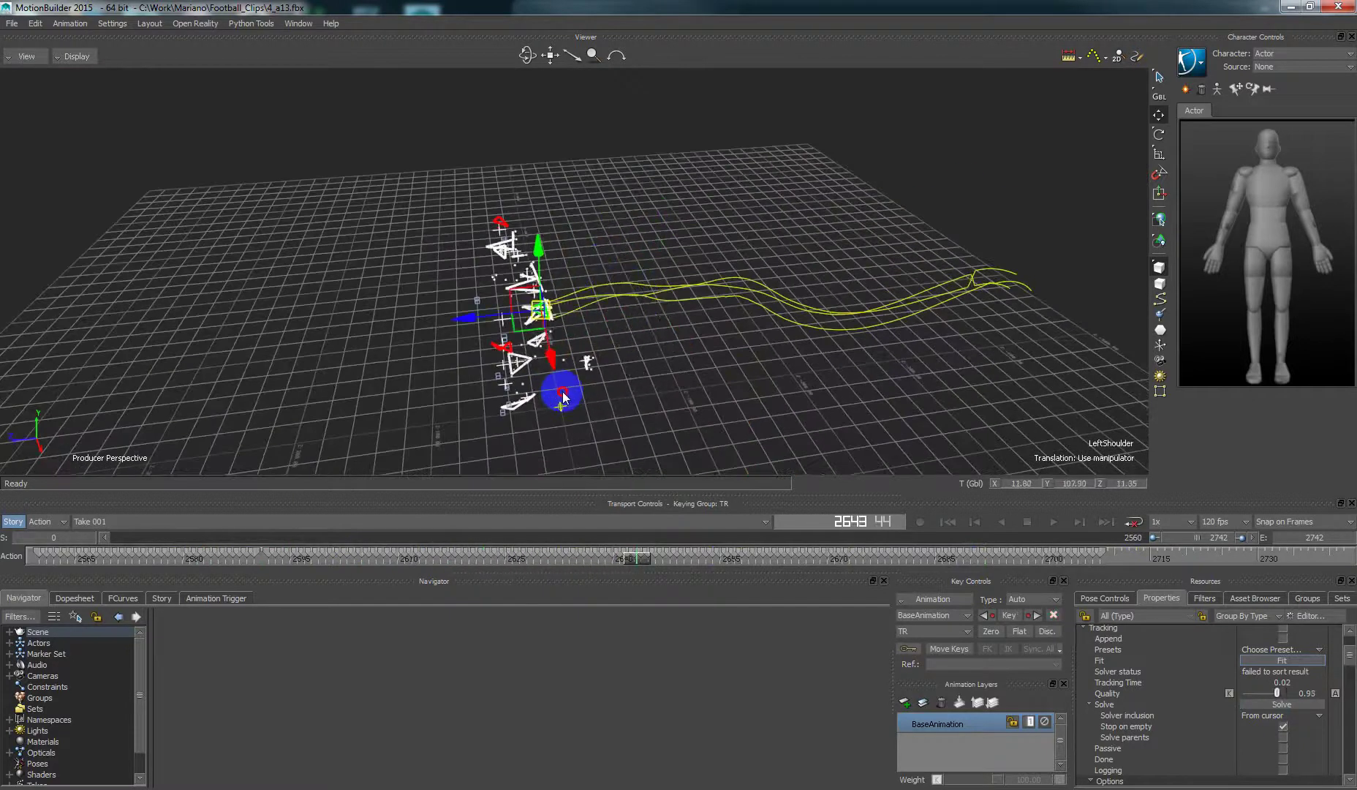
pyautogui.hotkey('ctrl', 'space')
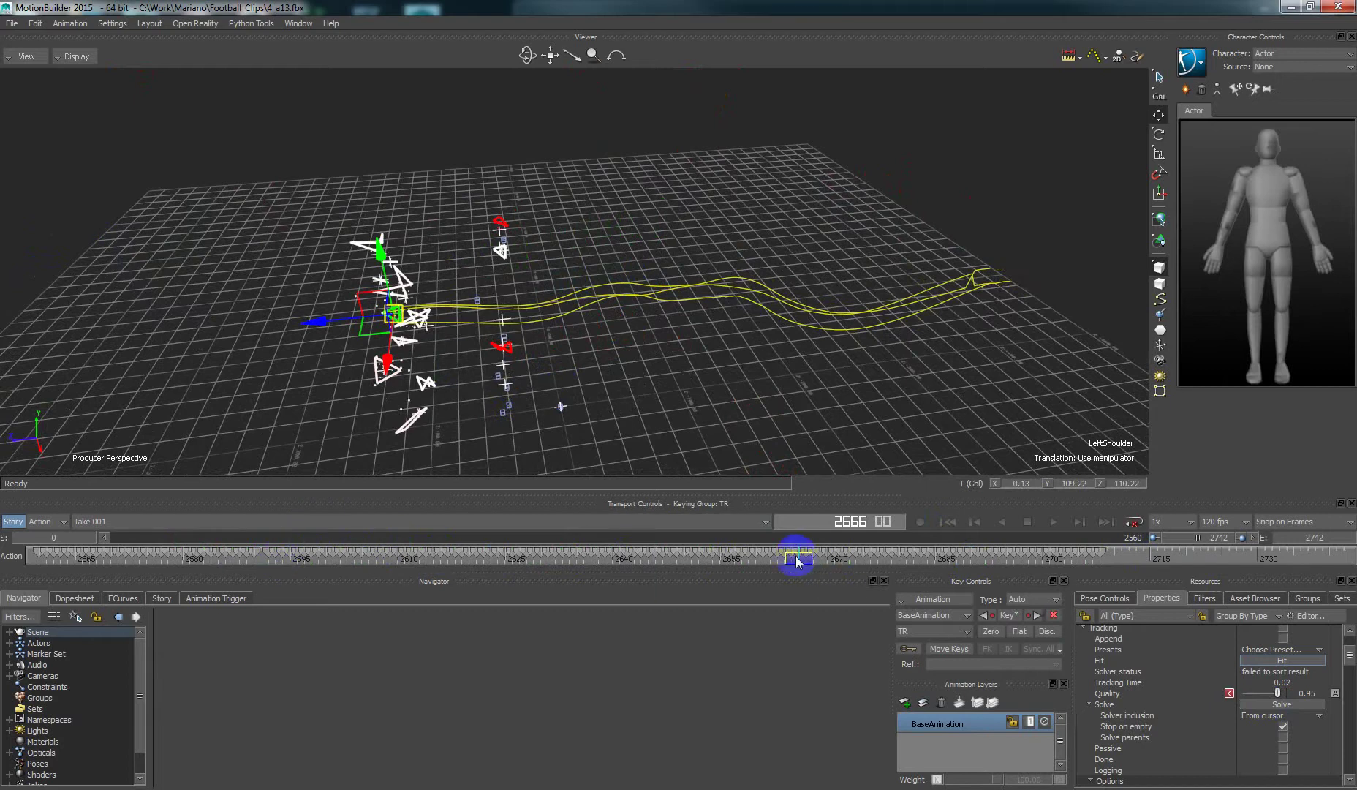
pyautogui.moveTo(797, 561); pyautogui.dragTo(526, 560)
# Display LeftShoulder's translation and rotation curves together and frame their keys between about 2550 and 2625
pyautogui.click(124, 600)
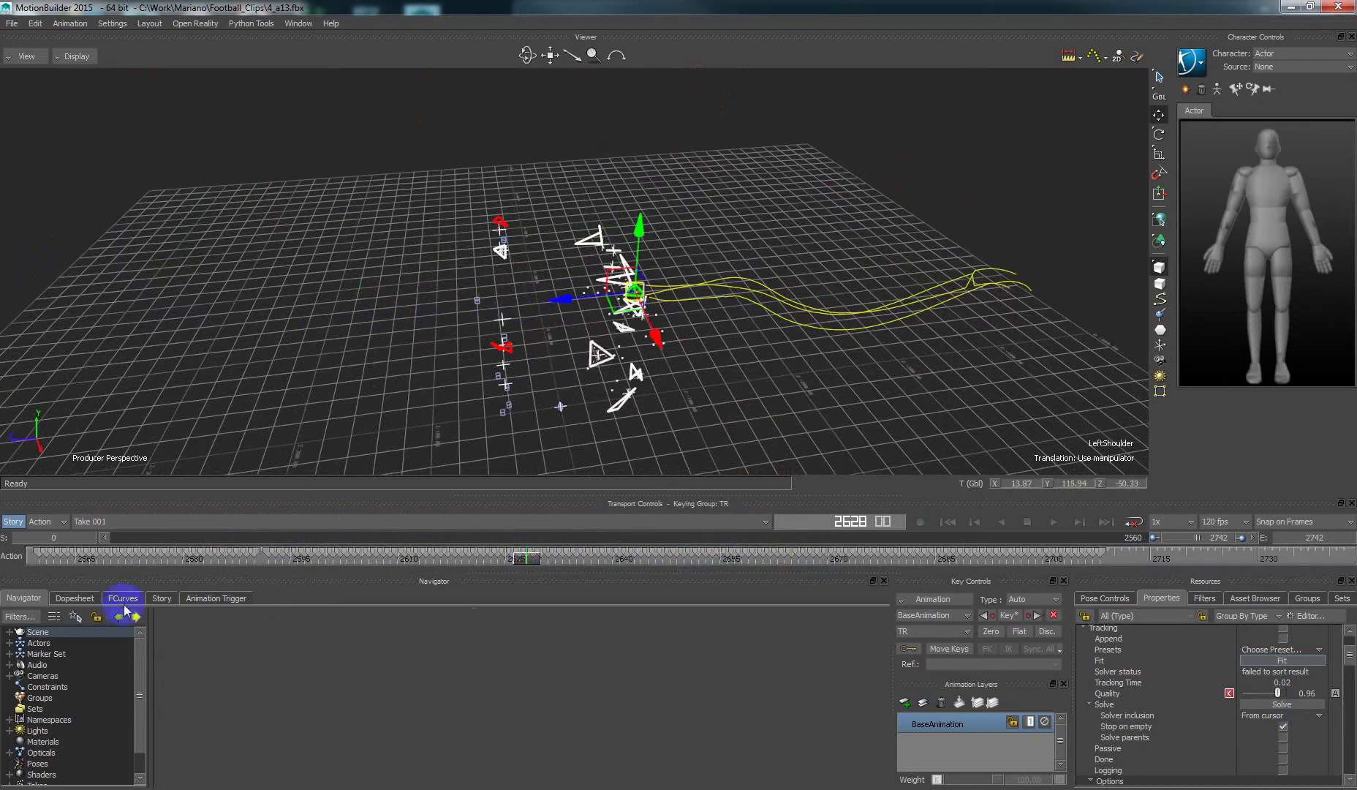
pyautogui.click(92, 650)
pyautogui.click(38, 716)
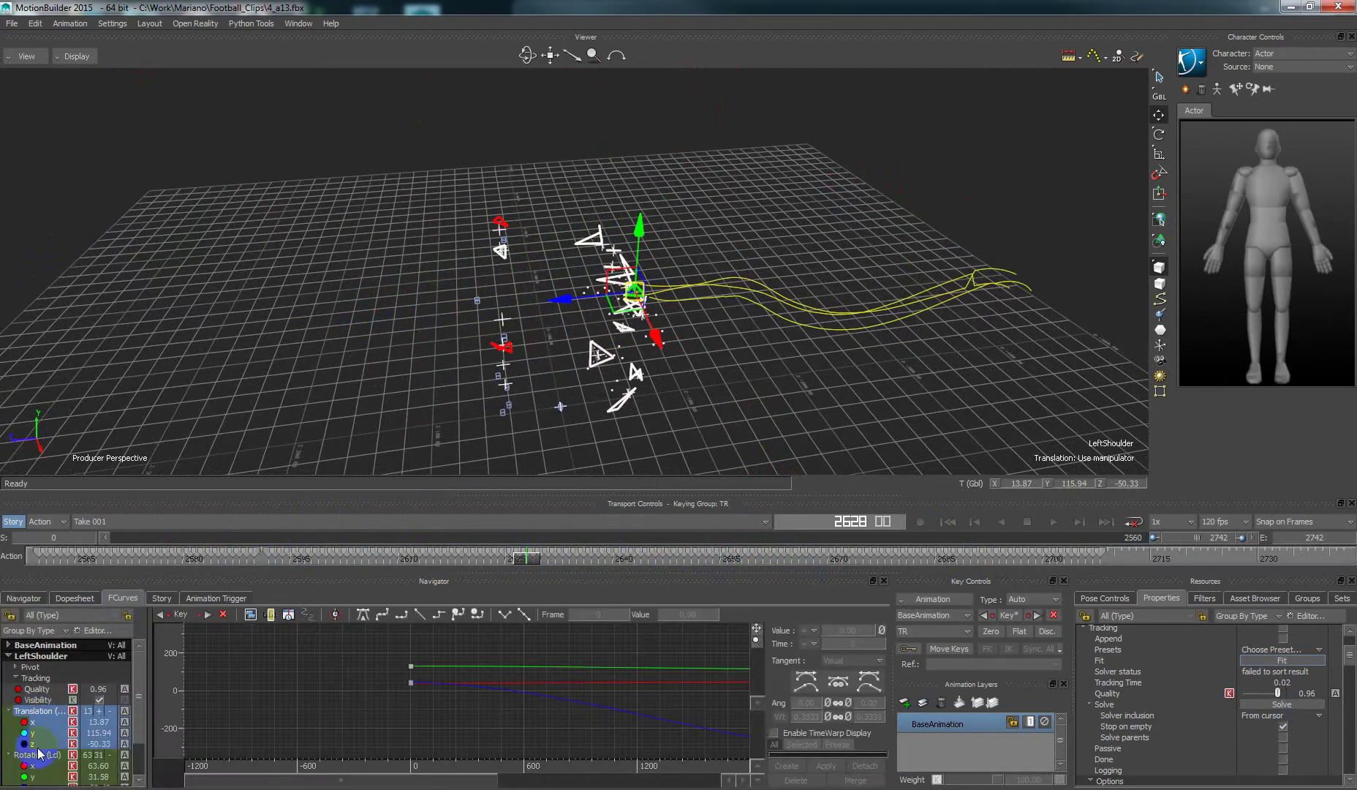
pyautogui.keyDown('ctrl'); pyautogui.click(38, 755); pyautogui.keyUp('ctrl')
pyautogui.keyDown('shift'); pyautogui.moveTo(615, 713); pyautogui.dragTo(424, 709); pyautogui.keyUp('shift')
pyautogui.keyDown('shift'); pyautogui.moveTo(555, 701); pyautogui.dragTo(299, 765); pyautogui.keyUp('shift')
pyautogui.moveTo(666, 438); pyautogui.dragTo(666, 344)
pyautogui.moveTo(387, 727); pyautogui.dragTo(330, 708)
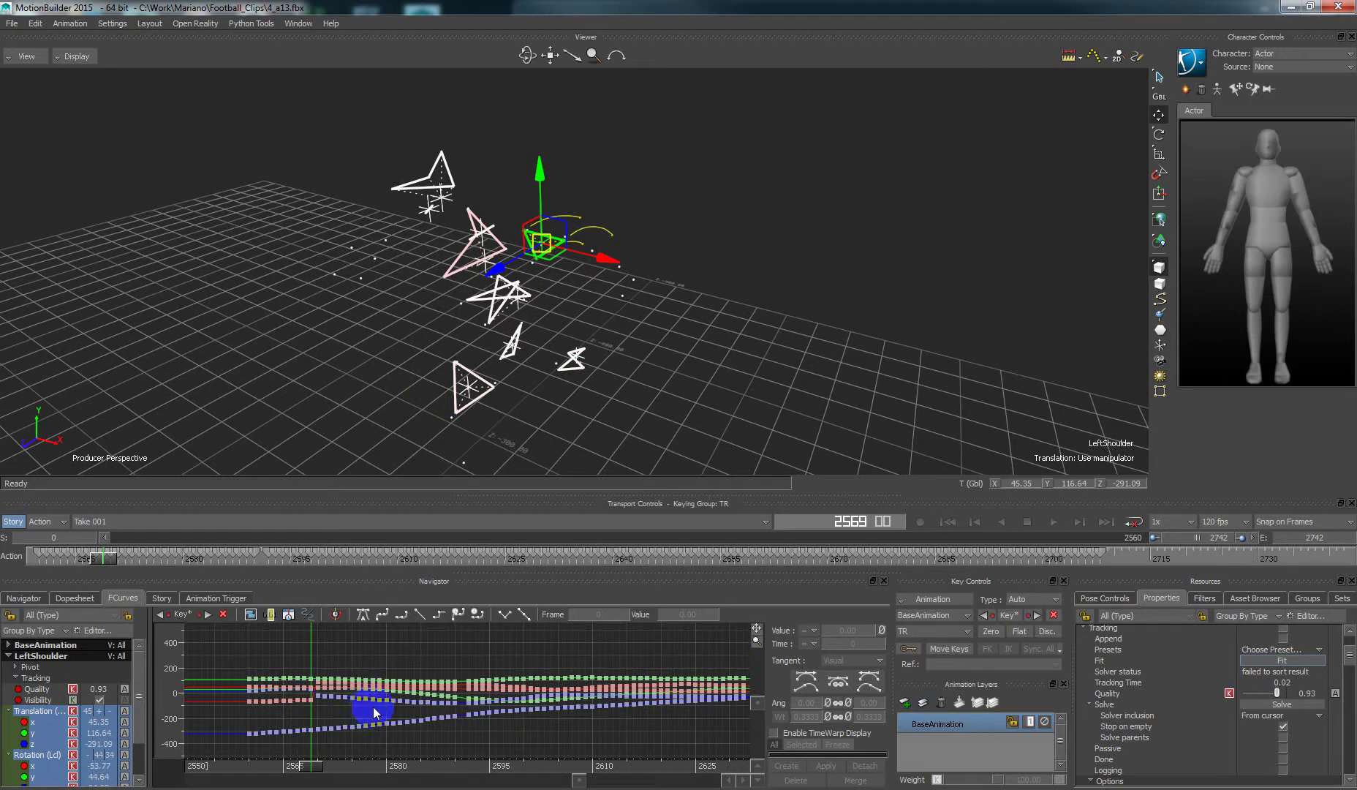
pyautogui.keyDown('shift'); pyautogui.moveTo(373, 706); pyautogui.dragTo(377, 700); pyautogui.keyUp('shift')
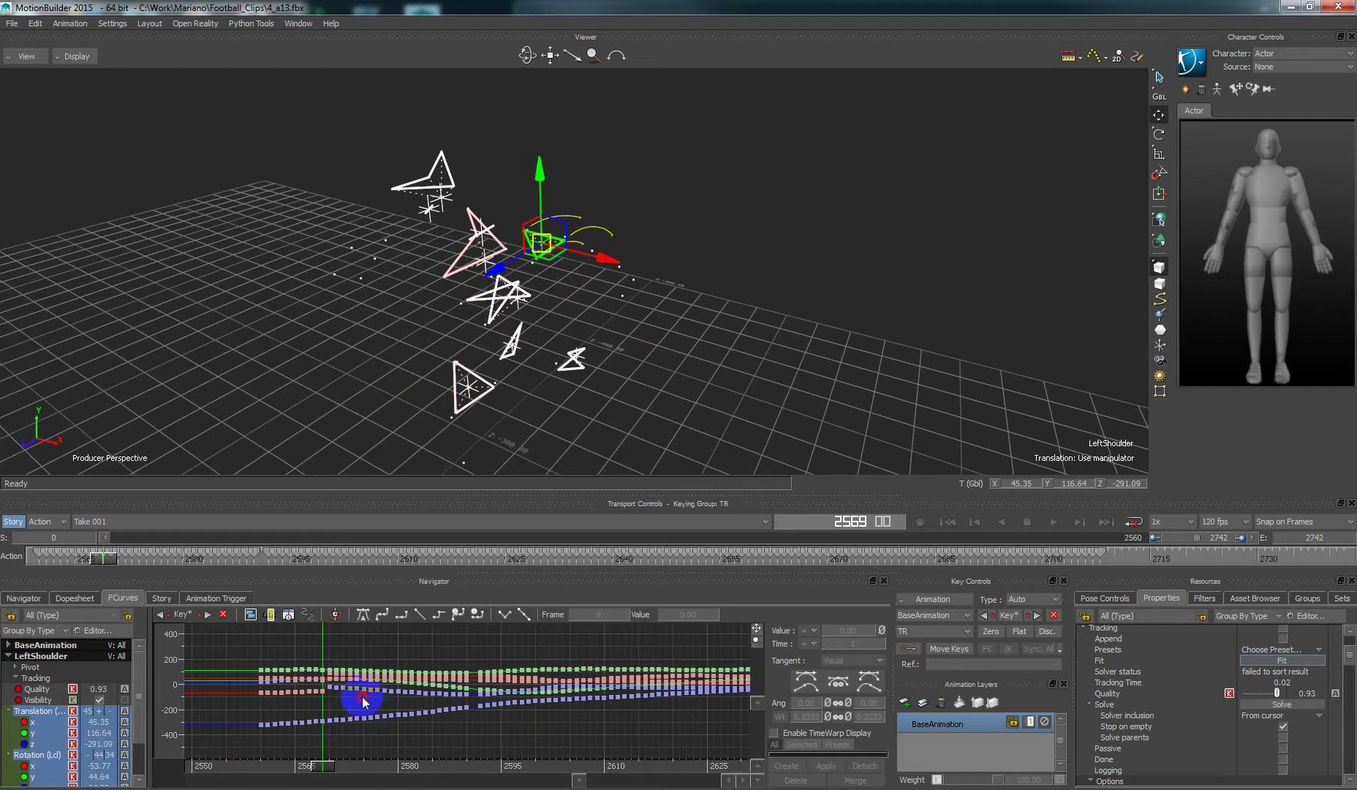
# Examine LeftShoulder's pose and function curves frame by frame around frame 2569 for continuity
pyautogui.press('Right')
pyautogui.press('Right')
pyautogui.press('Right')
pyautogui.press('Right')
pyautogui.press('Right')
pyautogui.press('Left')
pyautogui.press('Left')
pyautogui.press('Left')
pyautogui.press('Left')
pyautogui.press('Left')
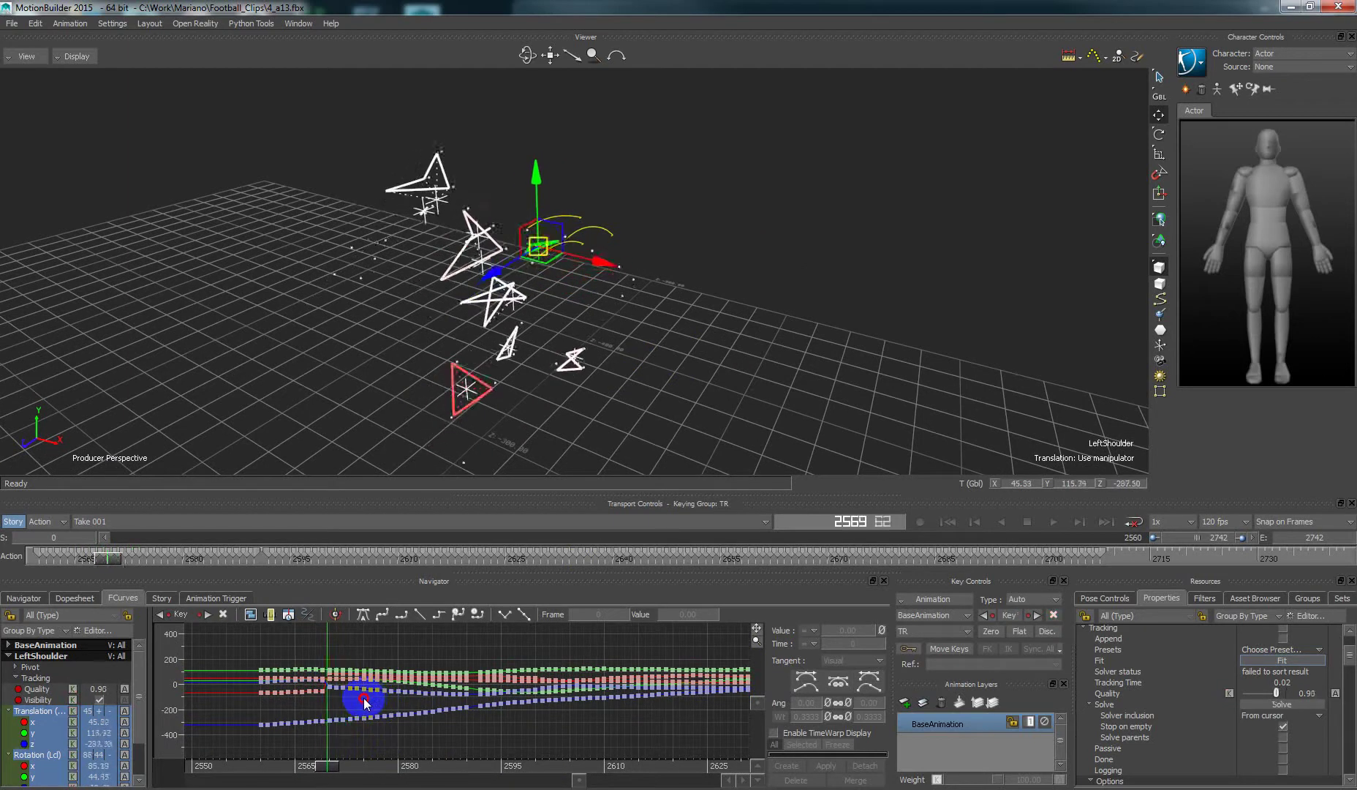
pyautogui.press('Left')
pyautogui.press('Left')
pyautogui.press('Left')
pyautogui.press('Right')
pyautogui.press('Right')
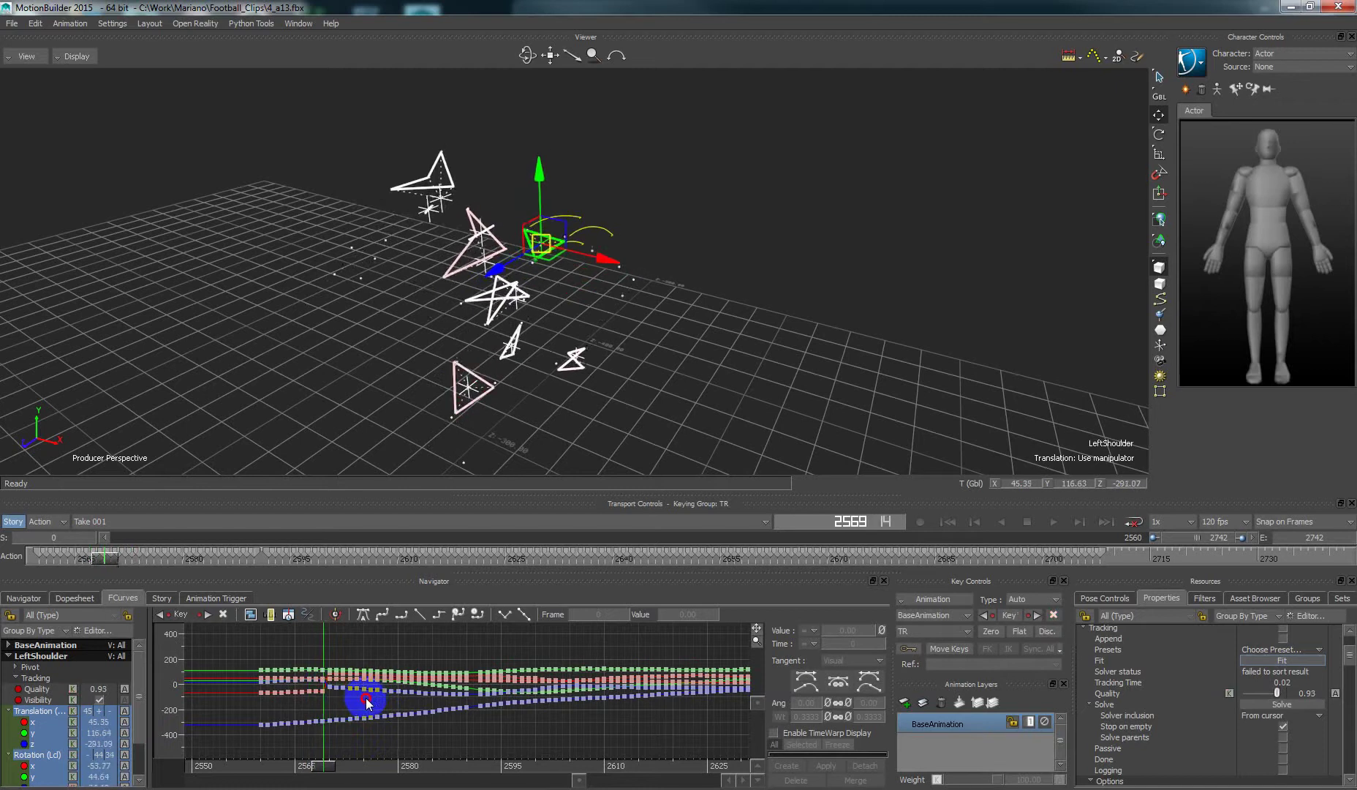
pyautogui.moveTo(367, 702); pyautogui.dragTo(318, 683)
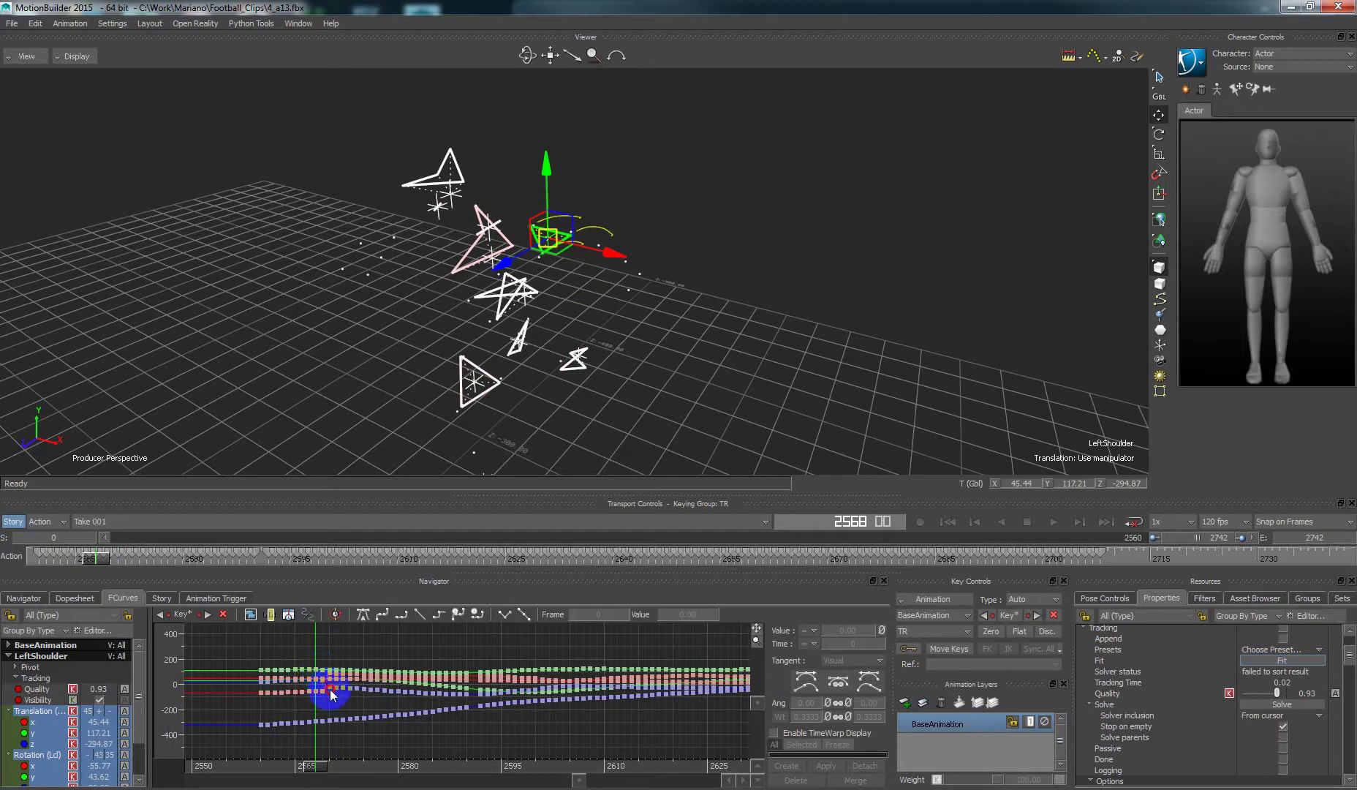
pyautogui.moveTo(330, 695); pyautogui.dragTo(440, 665)
pyautogui.moveTo(331, 695); pyautogui.dragTo(427, 720)
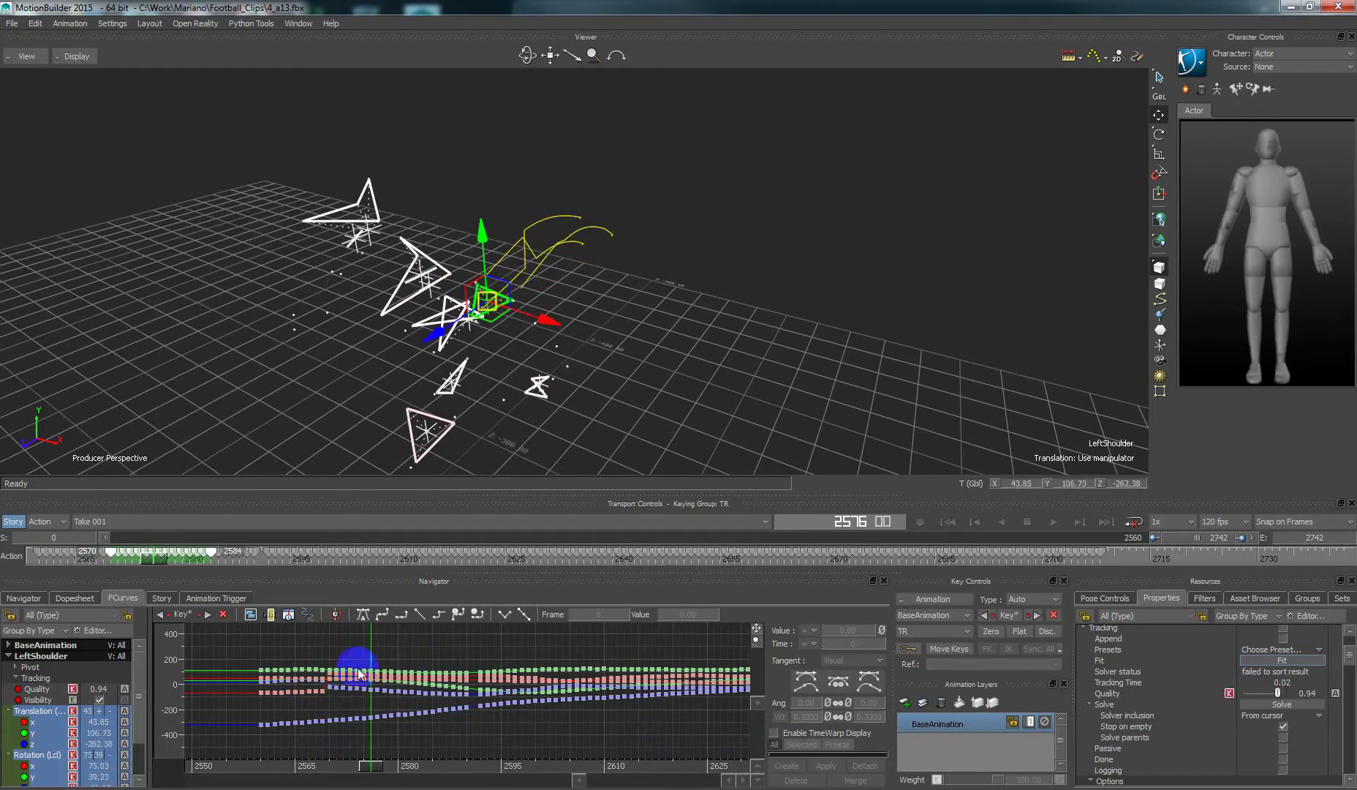
# Inspect LeftShoulder against the point cloud near the end of the take, around frames 2718 to 2730
pyautogui.click(572, 403)
pyautogui.click(646, 368)
pyautogui.scroll(-3, 600, 348)
pyautogui.click(530, 289)
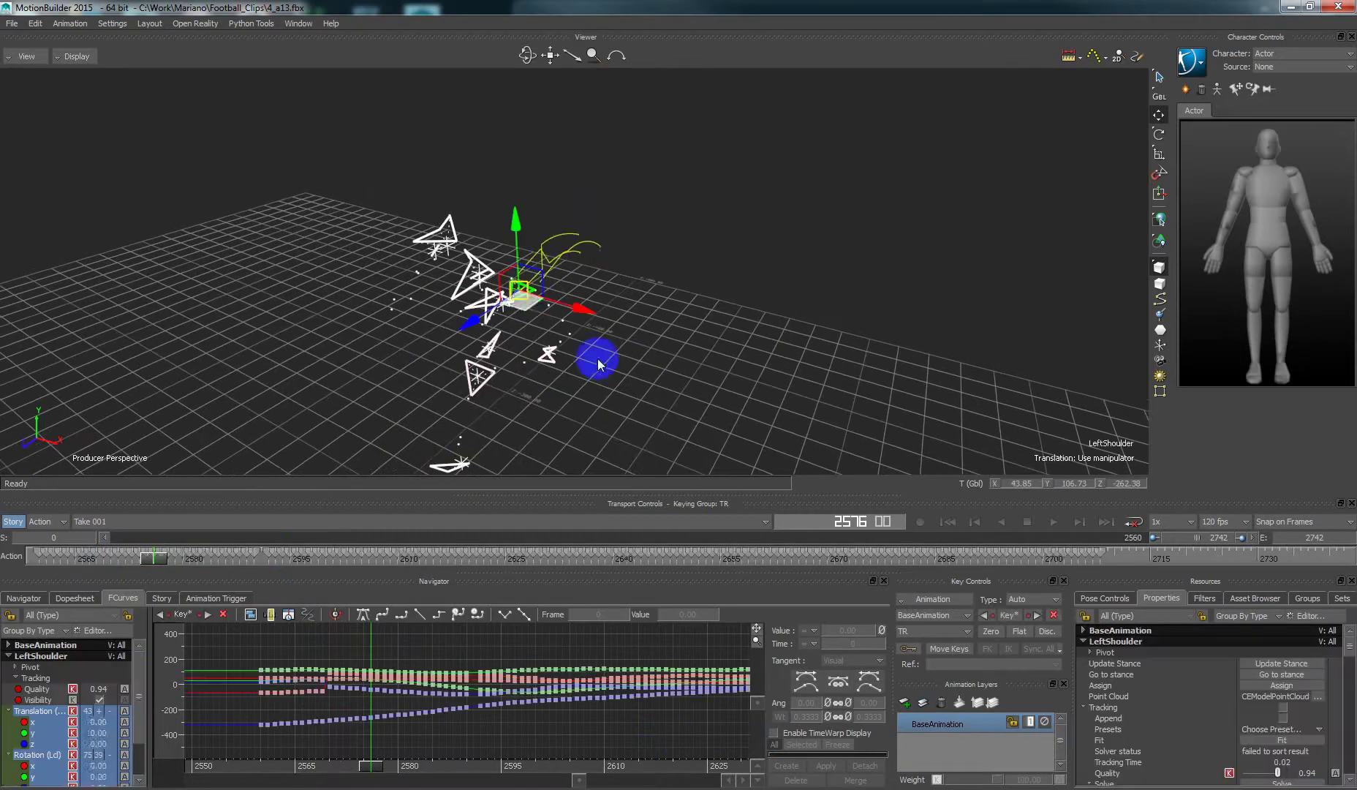
pyautogui.click(1183, 554)
pyautogui.click(985, 633)
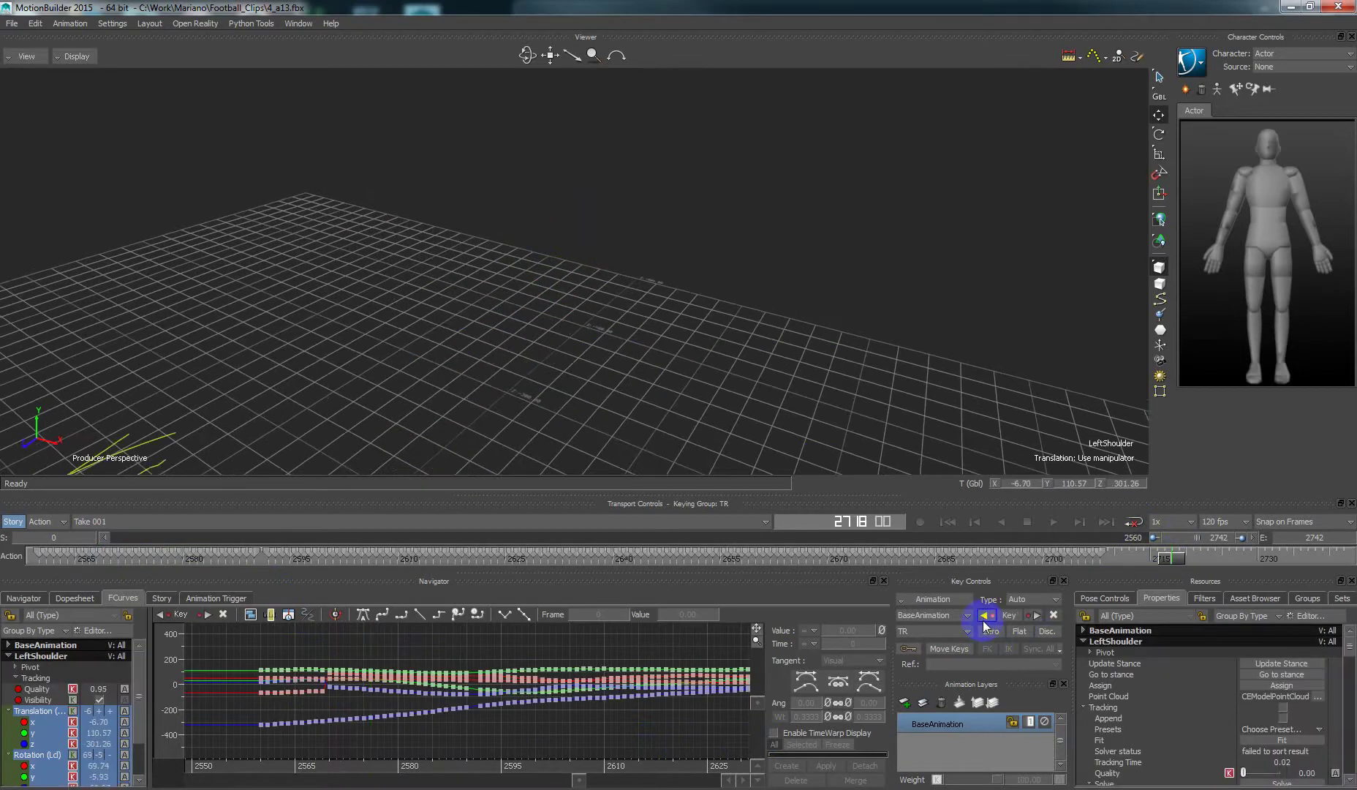
pyautogui.click(984, 621)
pyautogui.scroll(-4, 353, 300)
pyautogui.keyDown('shift'); pyautogui.moveTo(354, 409); pyautogui.dragTo(424, 321); pyautogui.keyUp('shift')
pyautogui.click(1159, 112)
pyautogui.scroll(4, 493, 335)
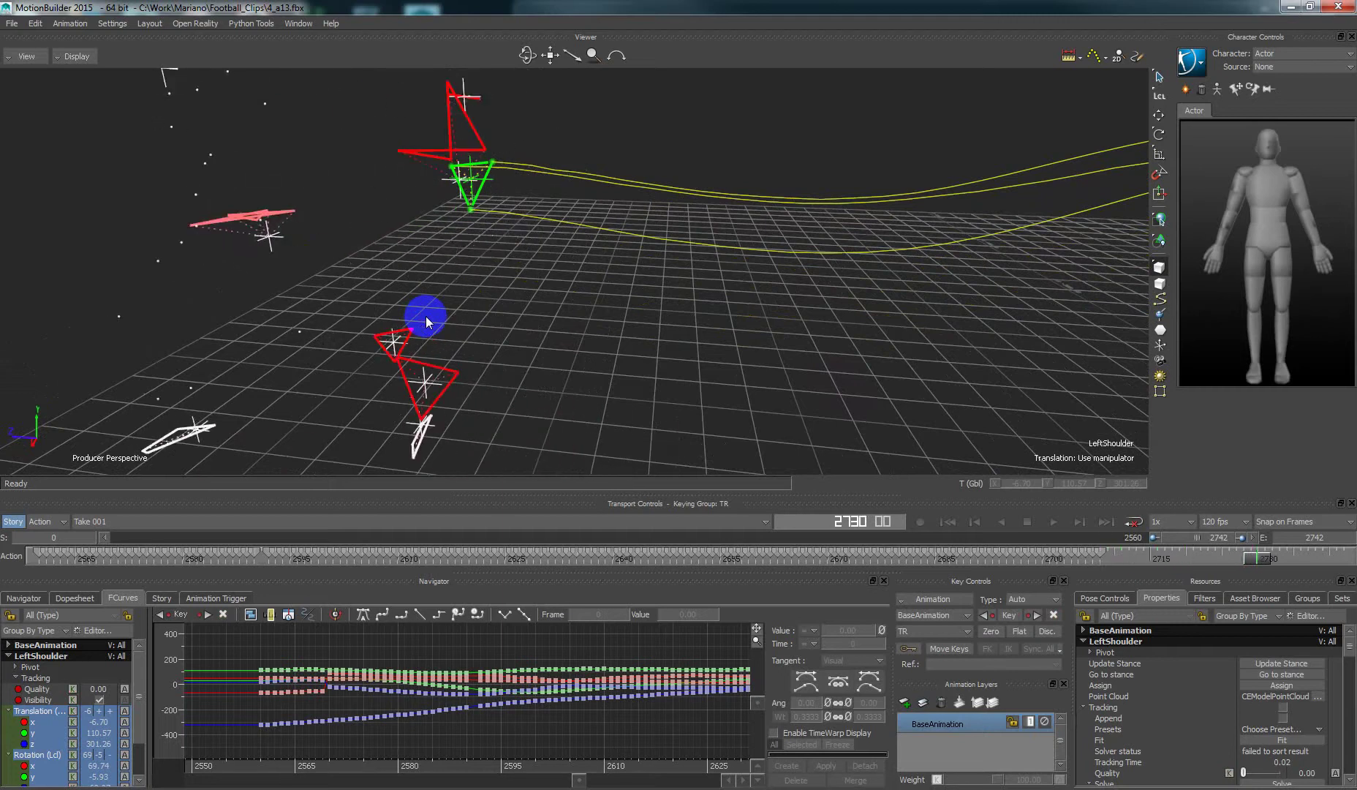
pyautogui.moveTo(327, 229); pyautogui.dragTo(318, 275)
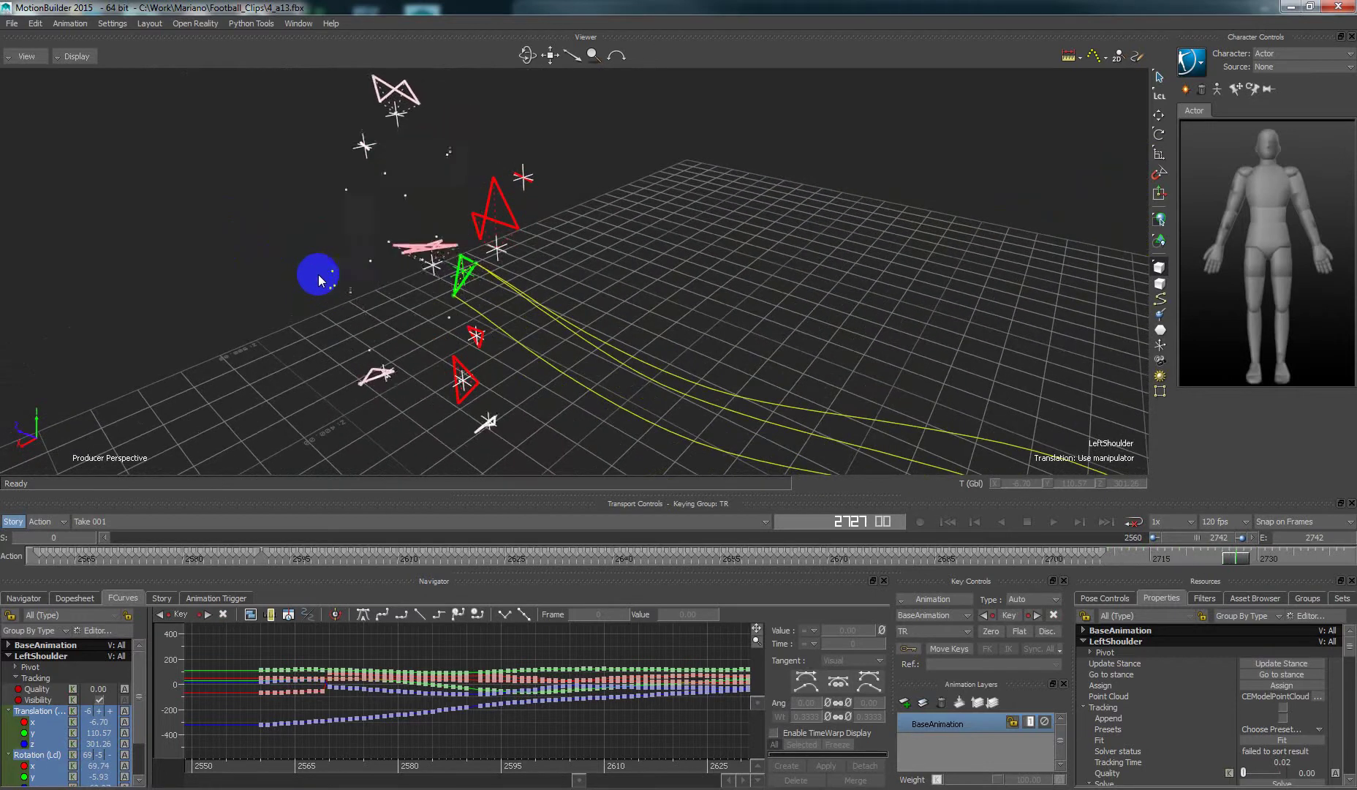
# Step backward from frame 2727 to frame 2700 to check where LeftShoulder follows its points
pyautogui.press('Left')
pyautogui.press('Left')
pyautogui.press('Left')
pyautogui.press('Left')
pyautogui.press('Left')
pyautogui.press('Left')
pyautogui.press('Left')
pyautogui.press('Left')
pyautogui.press('Left')
pyautogui.press('Left')
pyautogui.press('Left')
pyautogui.press('Left')
pyautogui.press('Left')
pyautogui.press('Left')
pyautogui.press('Left')
pyautogui.press('Left')
pyautogui.press('Left')
pyautogui.press('Left')
pyautogui.press('Left')
pyautogui.press('Left')
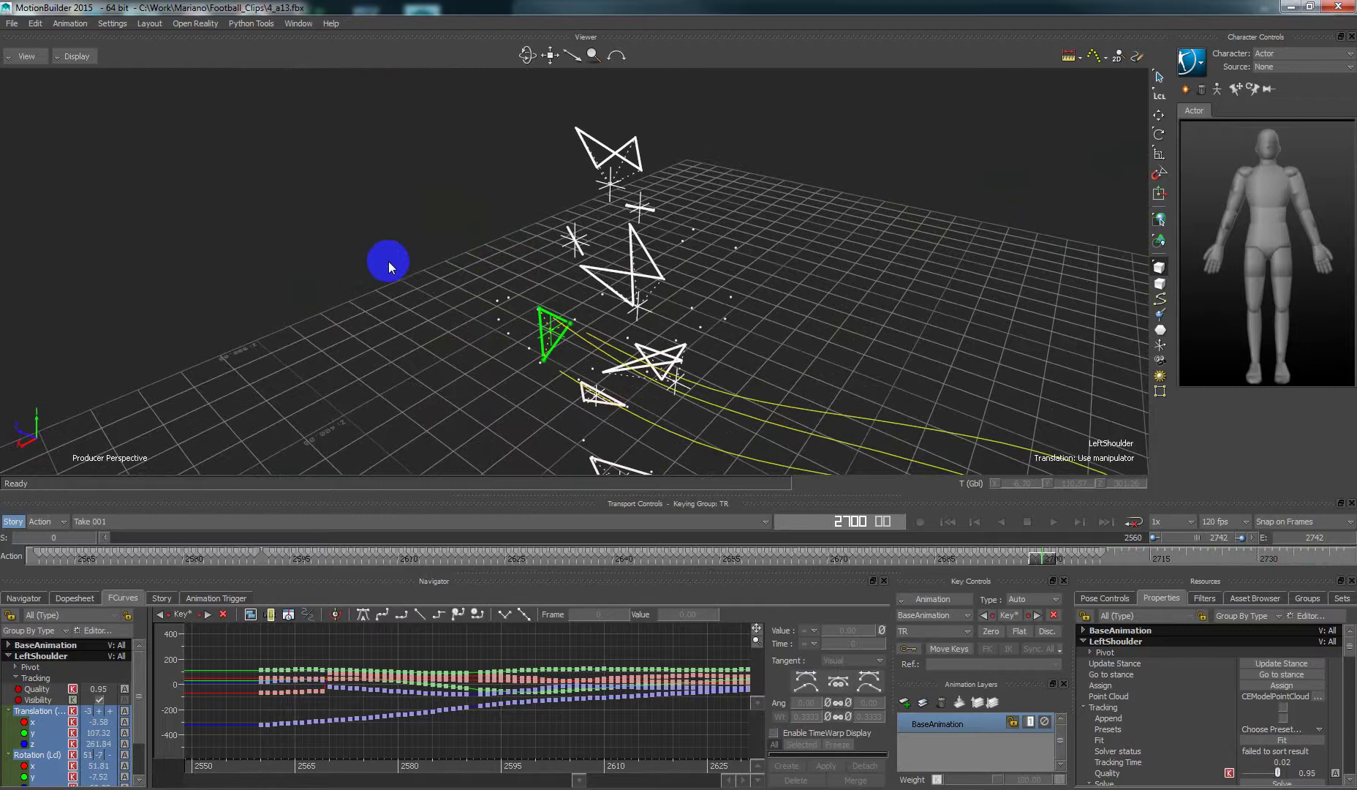
pyautogui.moveTo(388, 261); pyautogui.dragTo(702, 446)
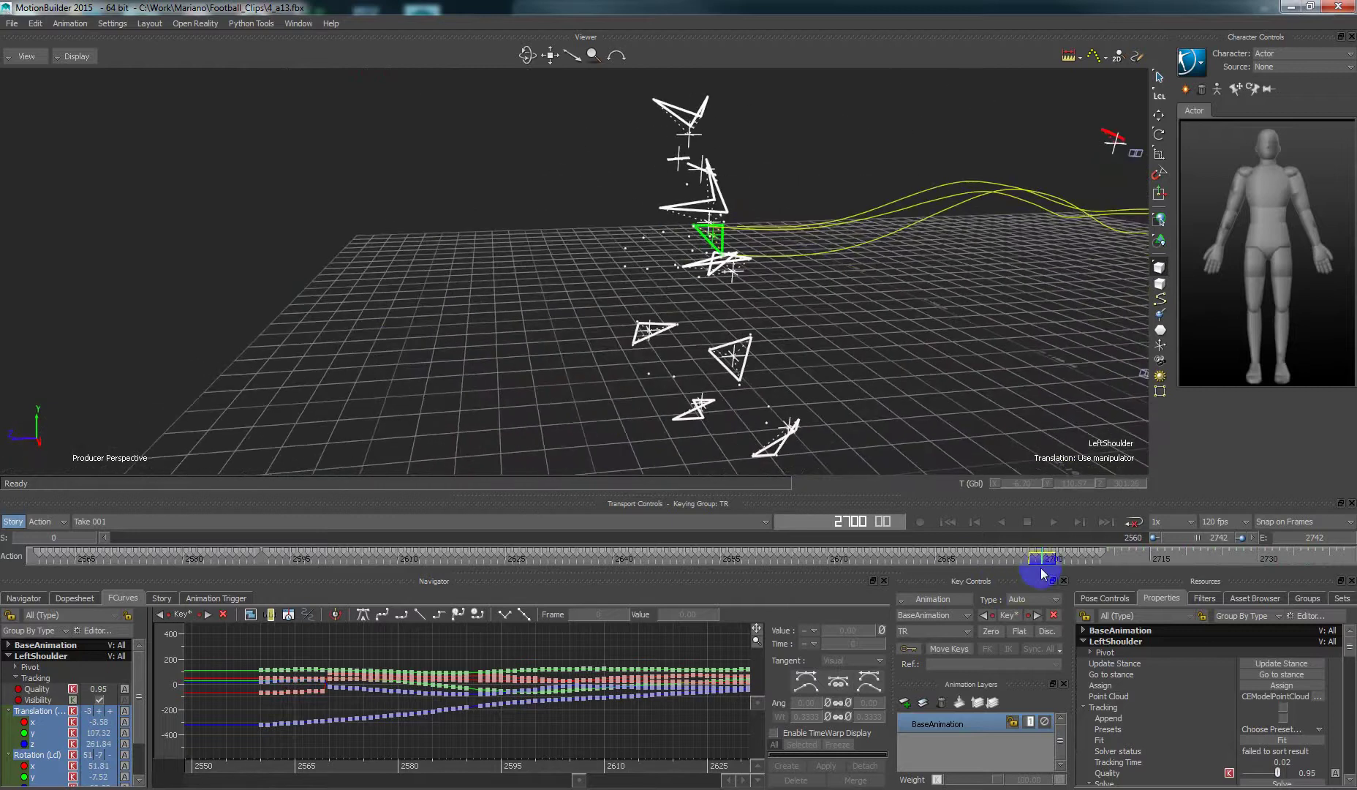
# Return to frame 2560 and move the RightShoulder rigid body over to the performer's point cloud
pyautogui.moveTo(1043, 574); pyautogui.dragTo(29, 553)
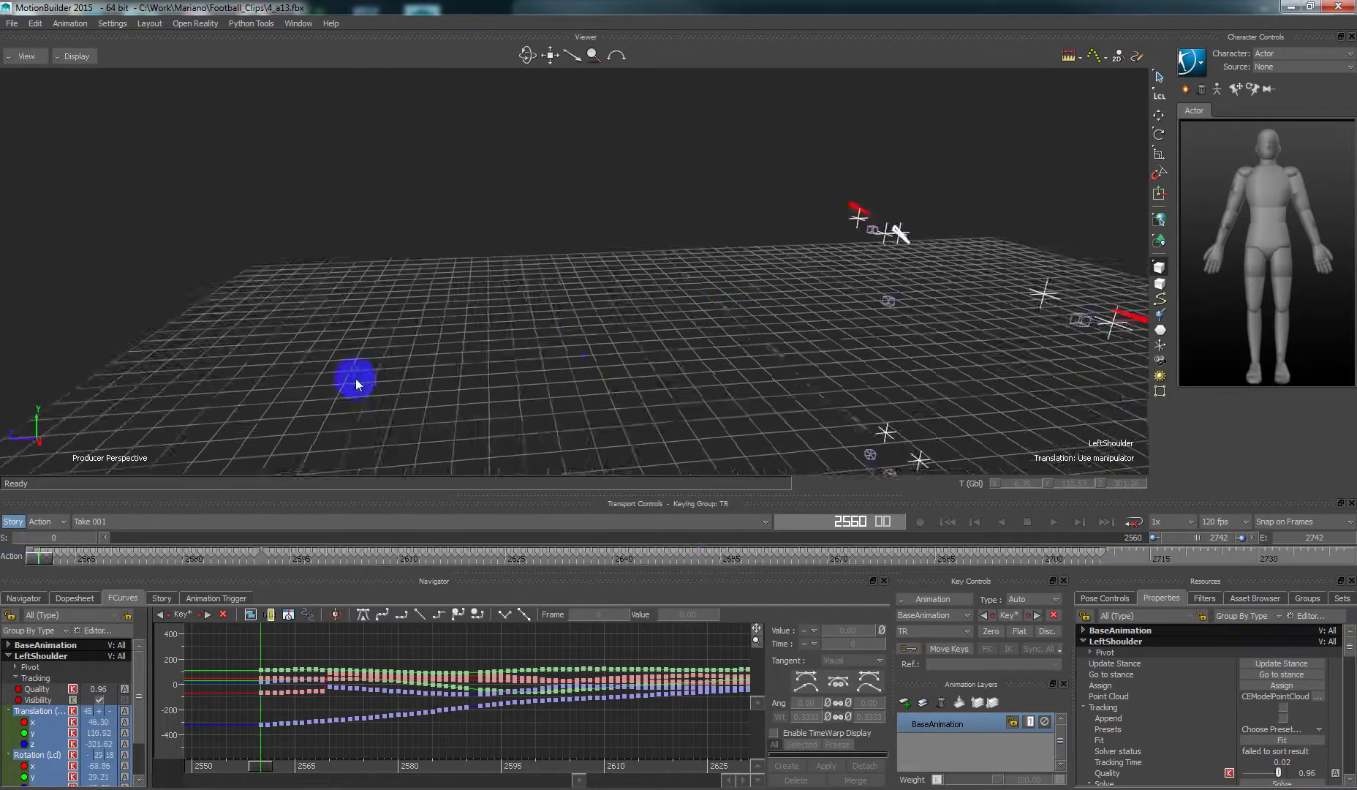
pyautogui.moveTo(356, 383); pyautogui.dragTo(779, 342)
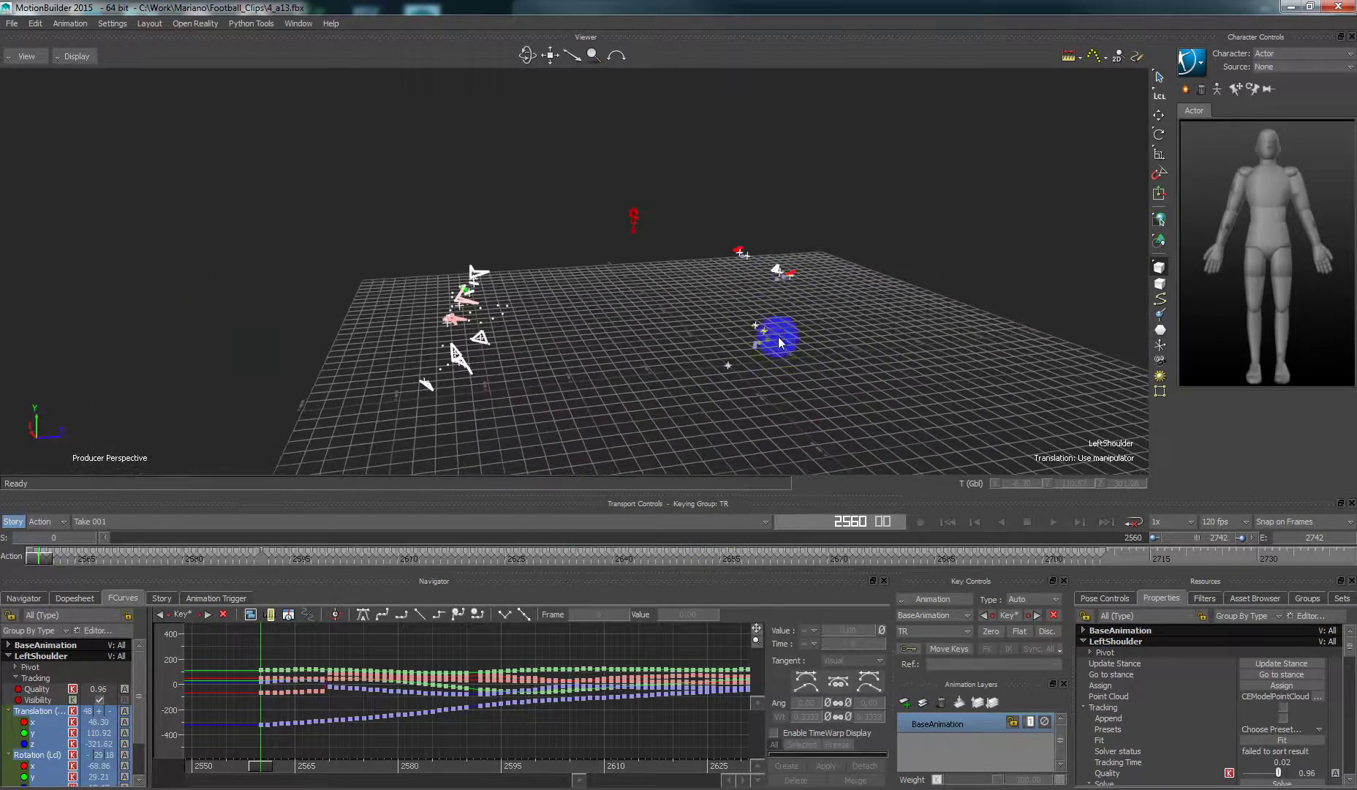
pyautogui.click(775, 274)
pyautogui.keyDown('ctrl'); pyautogui.keyDown('shift'); pyautogui.moveTo(775, 277); pyautogui.dragTo(746, 333); pyautogui.keyUp('shift'); pyautogui.keyUp('ctrl')
pyautogui.press('t')
pyautogui.moveTo(865, 281)
pyautogui.mouseDown()
pyautogui.moveTo(576, 288)
pyautogui.moveTo(578, 302)
pyautogui.moveTo(531, 335)
pyautogui.moveTo(491, 303)
pyautogui.moveTo(579, 285)
pyautogui.moveTo(548, 338)
pyautogui.mouseUp()
# Rotate RightShoulder to match its marker orientation and position it over the right shoulder points at frame 2560
pyautogui.keyDown('ctrl'); pyautogui.keyDown('shift'); pyautogui.moveTo(623, 302); pyautogui.dragTo(667, 292); pyautogui.keyUp('shift'); pyautogui.keyUp('ctrl')
pyautogui.keyDown('ctrl'); pyautogui.keyDown('shift'); pyautogui.moveTo(568, 266); pyautogui.dragTo(586, 381); pyautogui.keyUp('shift'); pyautogui.keyUp('ctrl')
pyautogui.press('r')
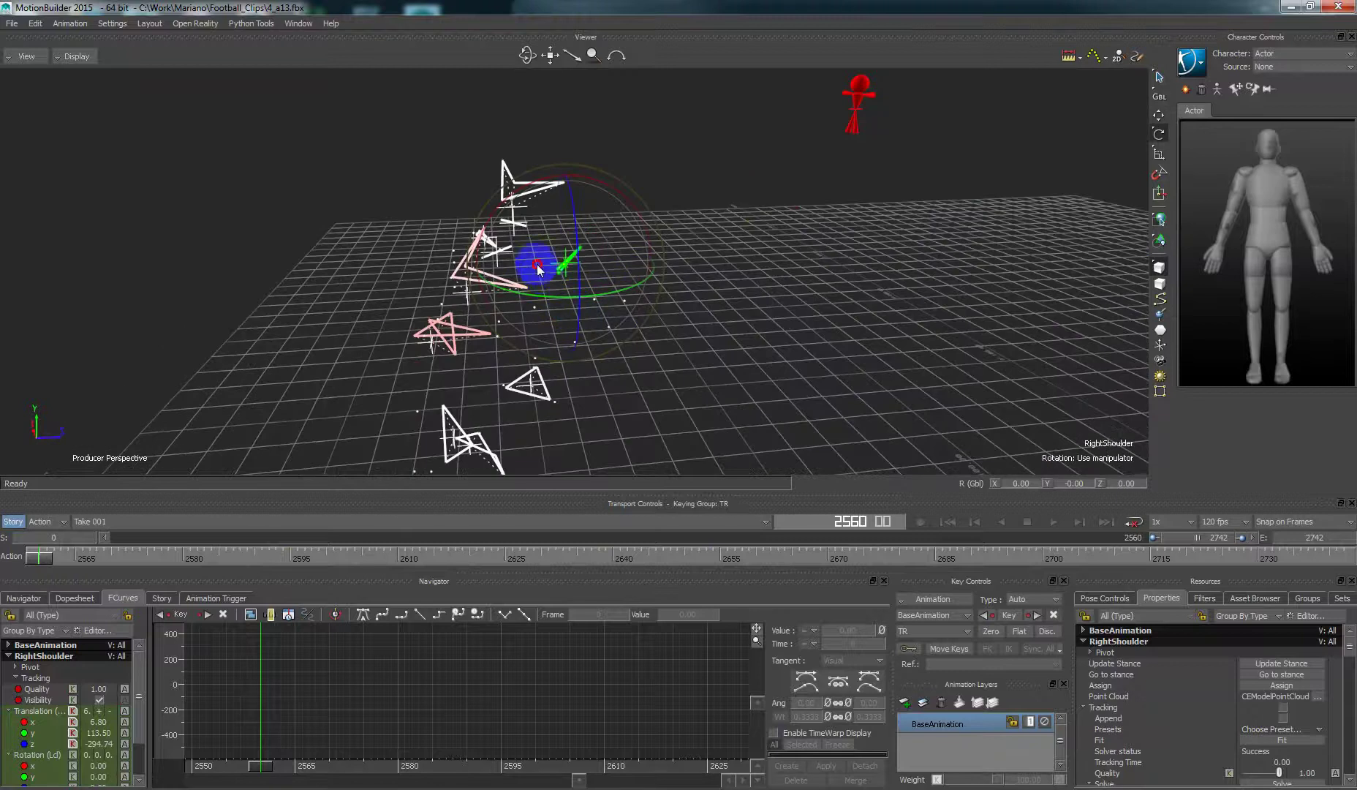
pyautogui.moveTo(533, 267); pyautogui.dragTo(628, 334)
pyautogui.moveTo(689, 374)
pyautogui.keyDown('ctrl'); pyautogui.keyDown('shift'); pyautogui.mouseDown()
pyautogui.moveTo(658, 341)
pyautogui.moveTo(714, 346)
pyautogui.moveTo(660, 339)
pyautogui.mouseUp(); pyautogui.keyUp('shift'); pyautogui.keyUp('ctrl')
pyautogui.press('t')
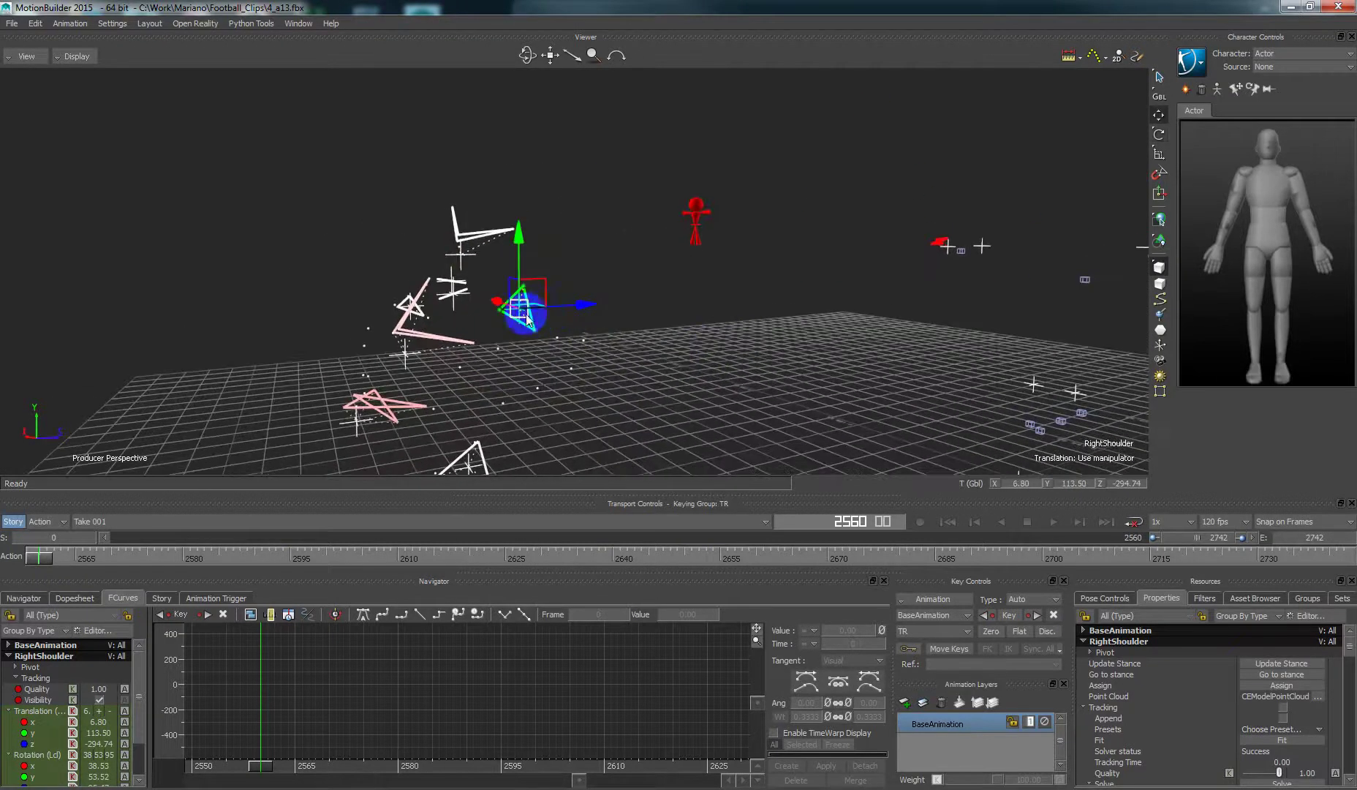
pyautogui.click(827, 244)
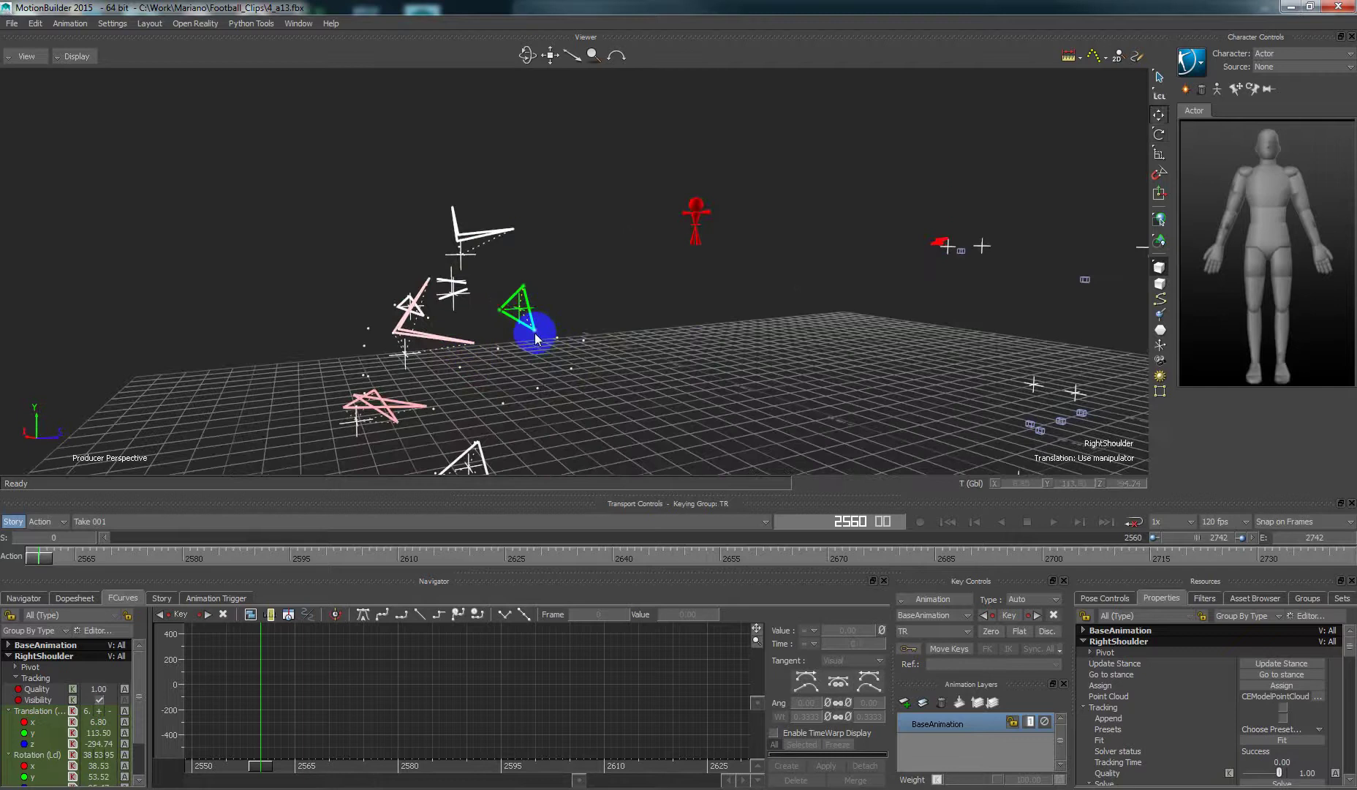
pyautogui.moveTo(535, 333)
pyautogui.mouseDown()
pyautogui.moveTo(504, 404)
pyautogui.moveTo(469, 388)
pyautogui.moveTo(499, 349)
pyautogui.mouseUp()
# Fit RightShoulder to the point cloud at frame 2560 and solve it from the cursor
pyautogui.click(1236, 720)
pyautogui.scroll(-1, 1236, 721)
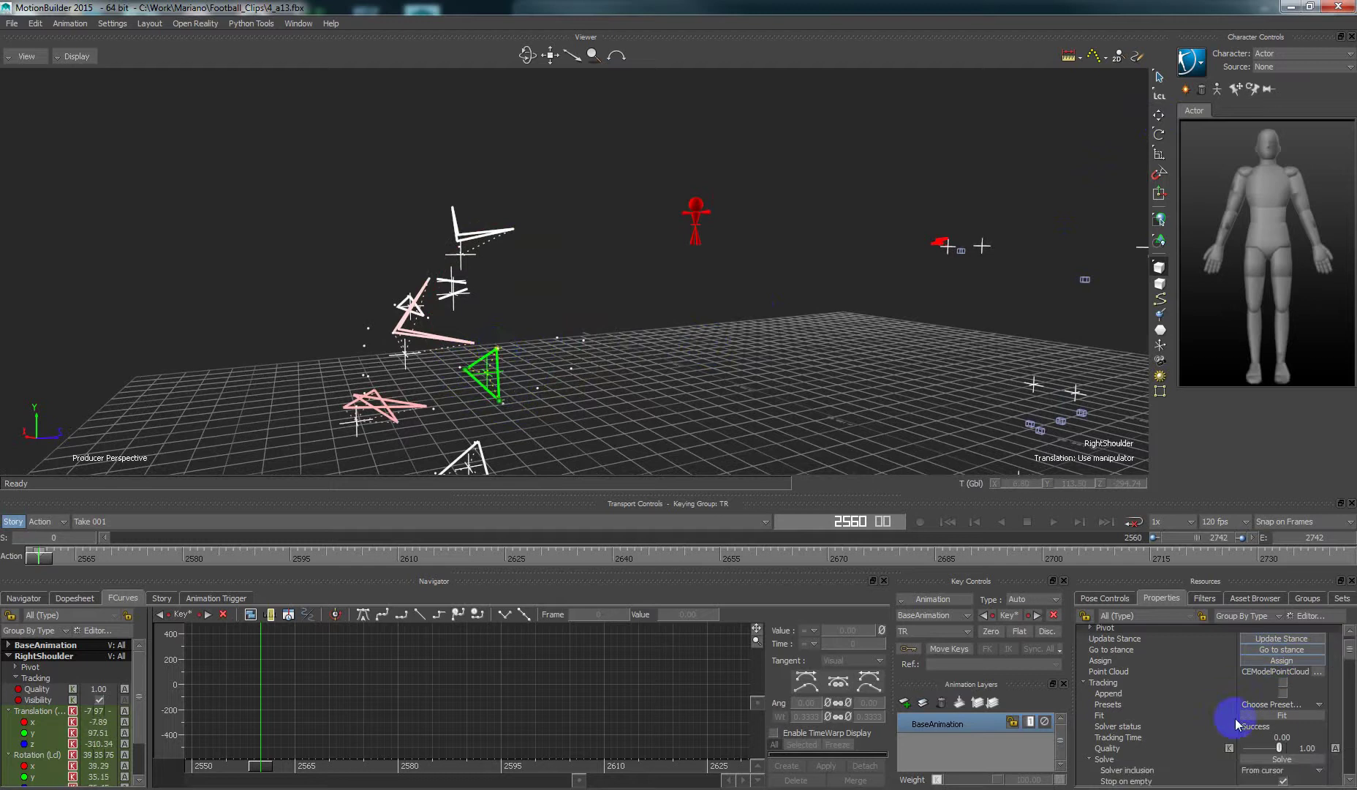
pyautogui.scroll(-1, 1250, 709)
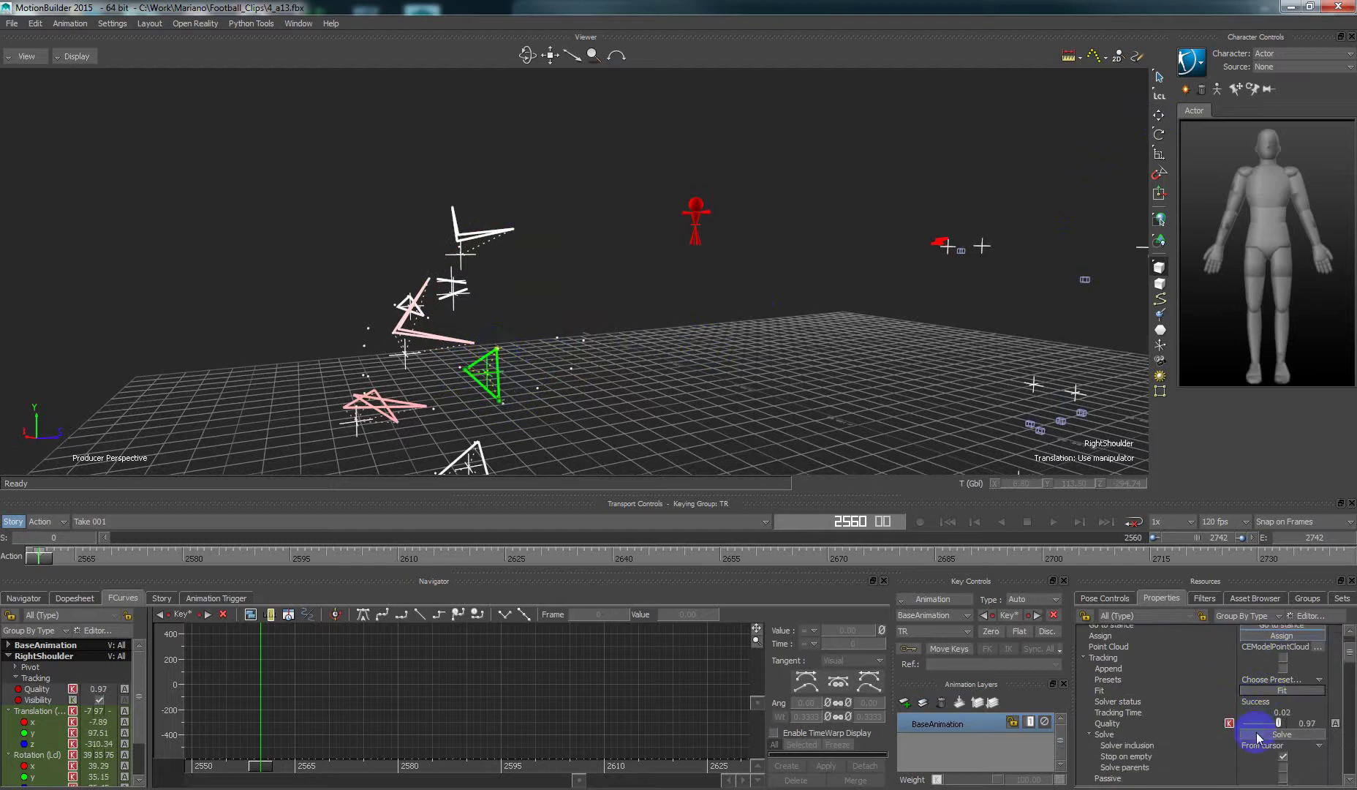
pyautogui.click(1258, 733)
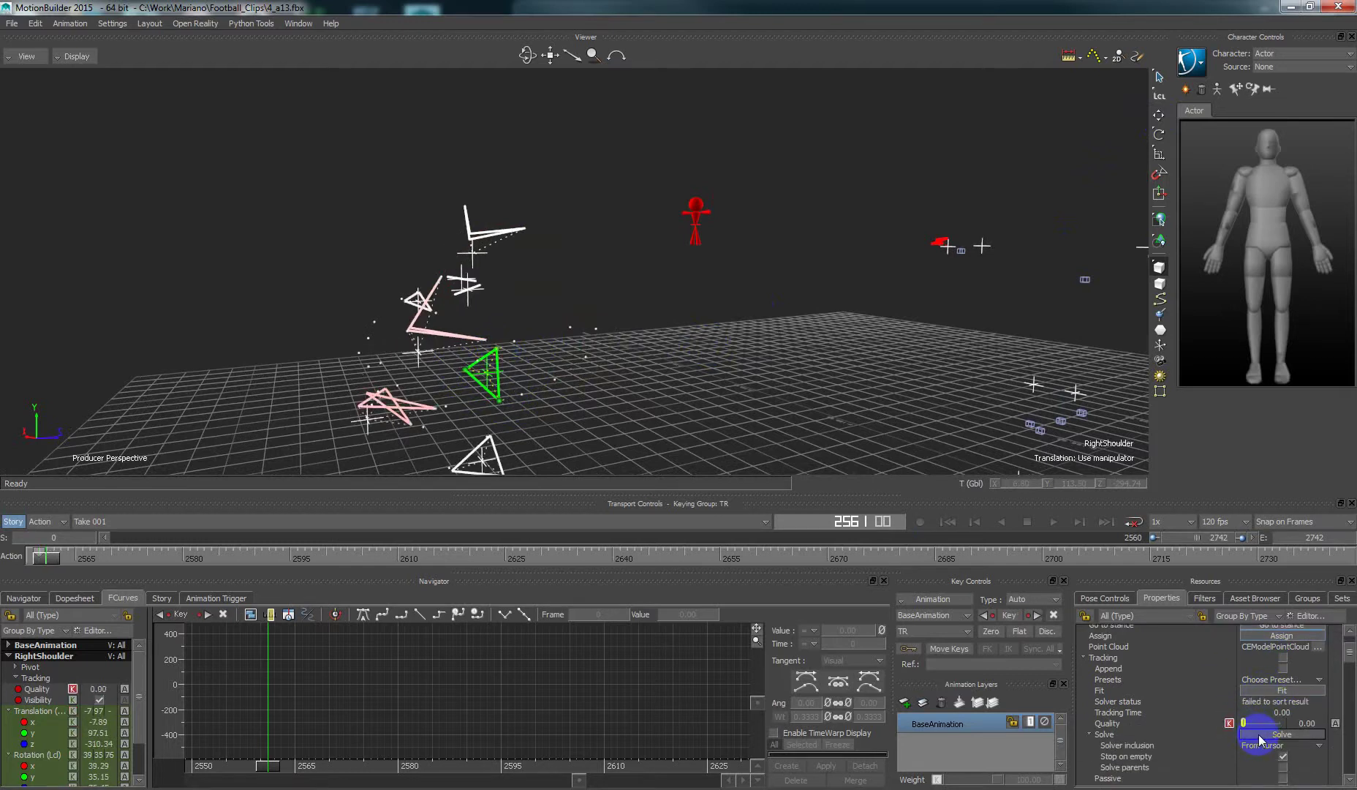
# Set RightShoulder's solver approach to Auto
pyautogui.scroll(-4, 1221, 733)
pyautogui.scroll(-6, 1243, 736)
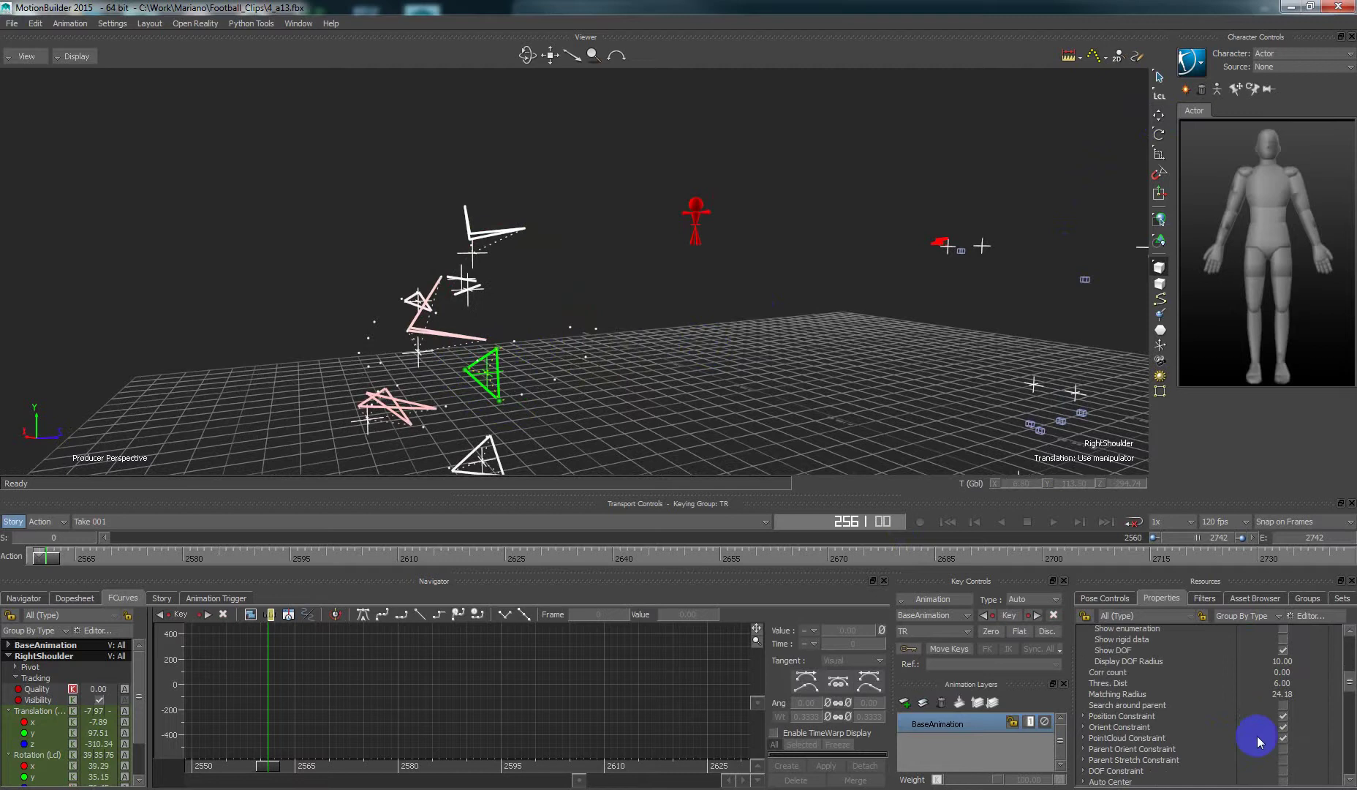
pyautogui.click(1259, 718)
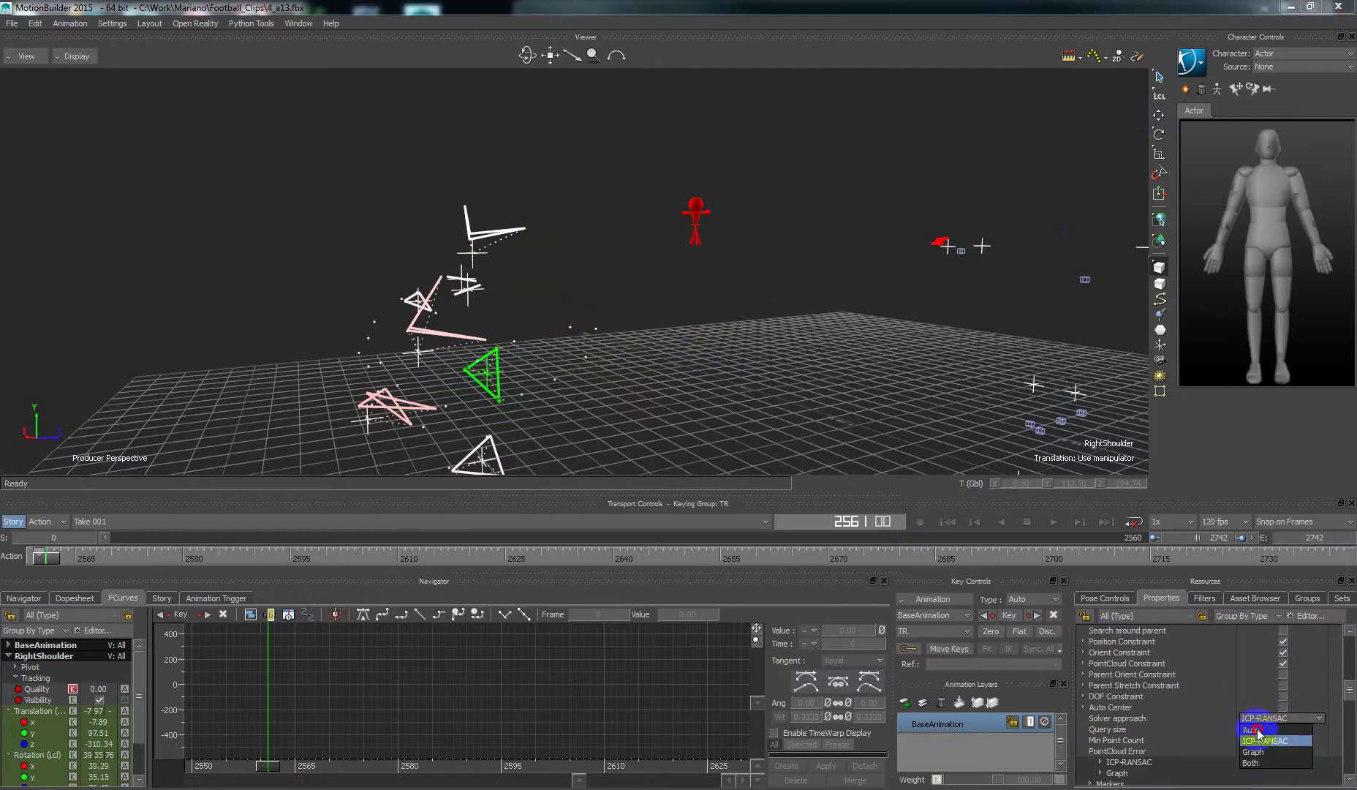
pyautogui.click(1255, 729)
pyautogui.scroll(10, 1251, 736)
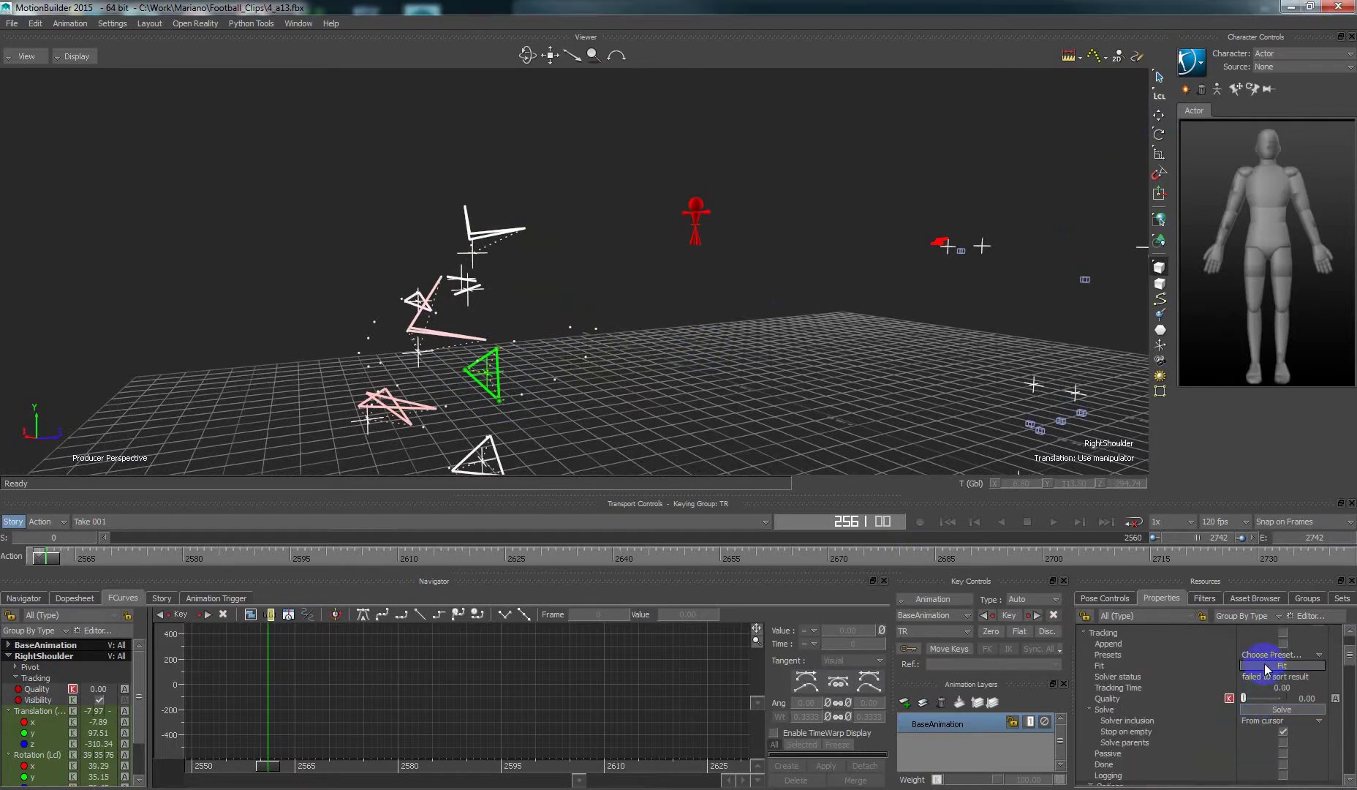
# Turn on RightShoulder's debug display and turn off its DOF display
pyautogui.scroll(-4, 1236, 720)
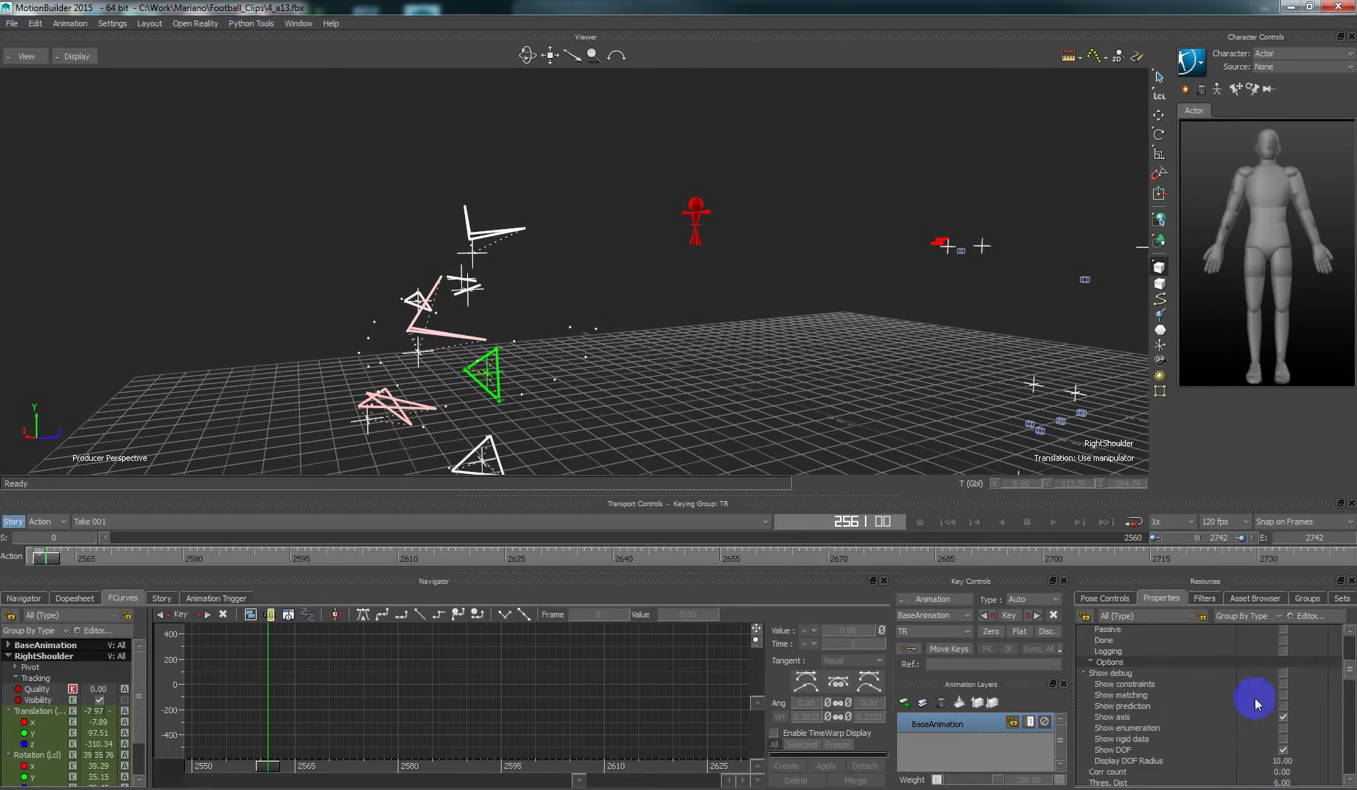
pyautogui.click(1283, 672)
pyautogui.click(1284, 749)
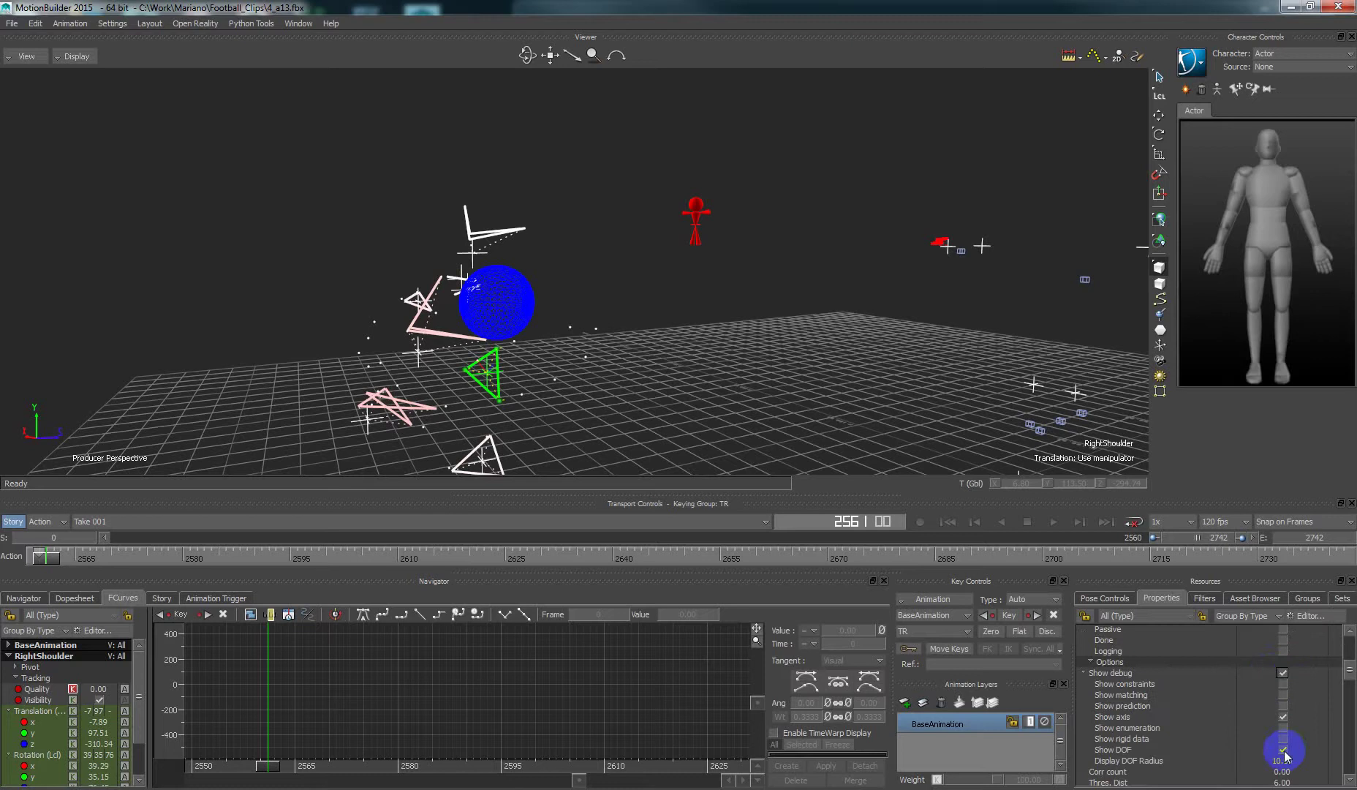
# Turn on the matching display in RightShoulder's debug options and select its threshold distance value
pyautogui.click(1283, 694)
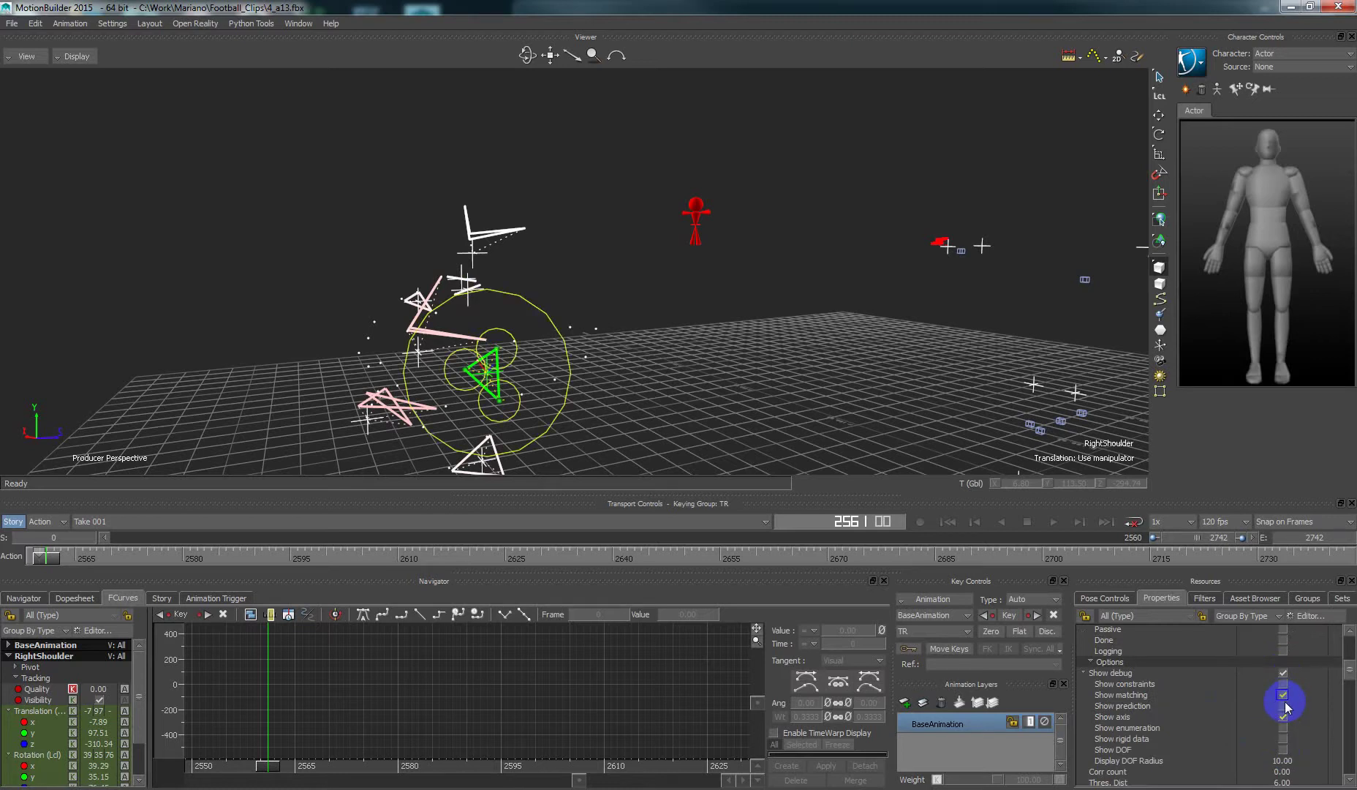
pyautogui.scroll(-1, 1272, 728)
pyautogui.scroll(-1, 1258, 745)
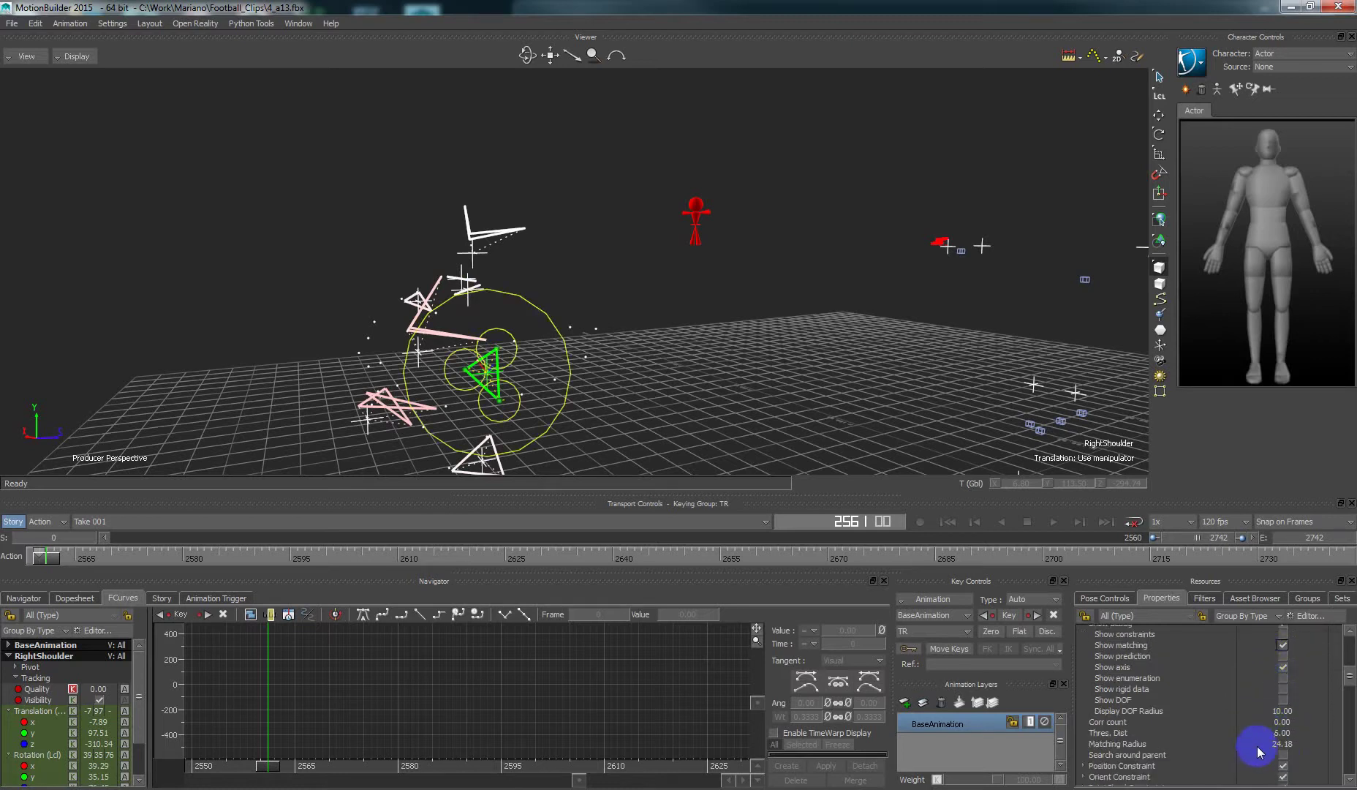
pyautogui.moveTo(1277, 733); pyautogui.dragTo(1280, 735)
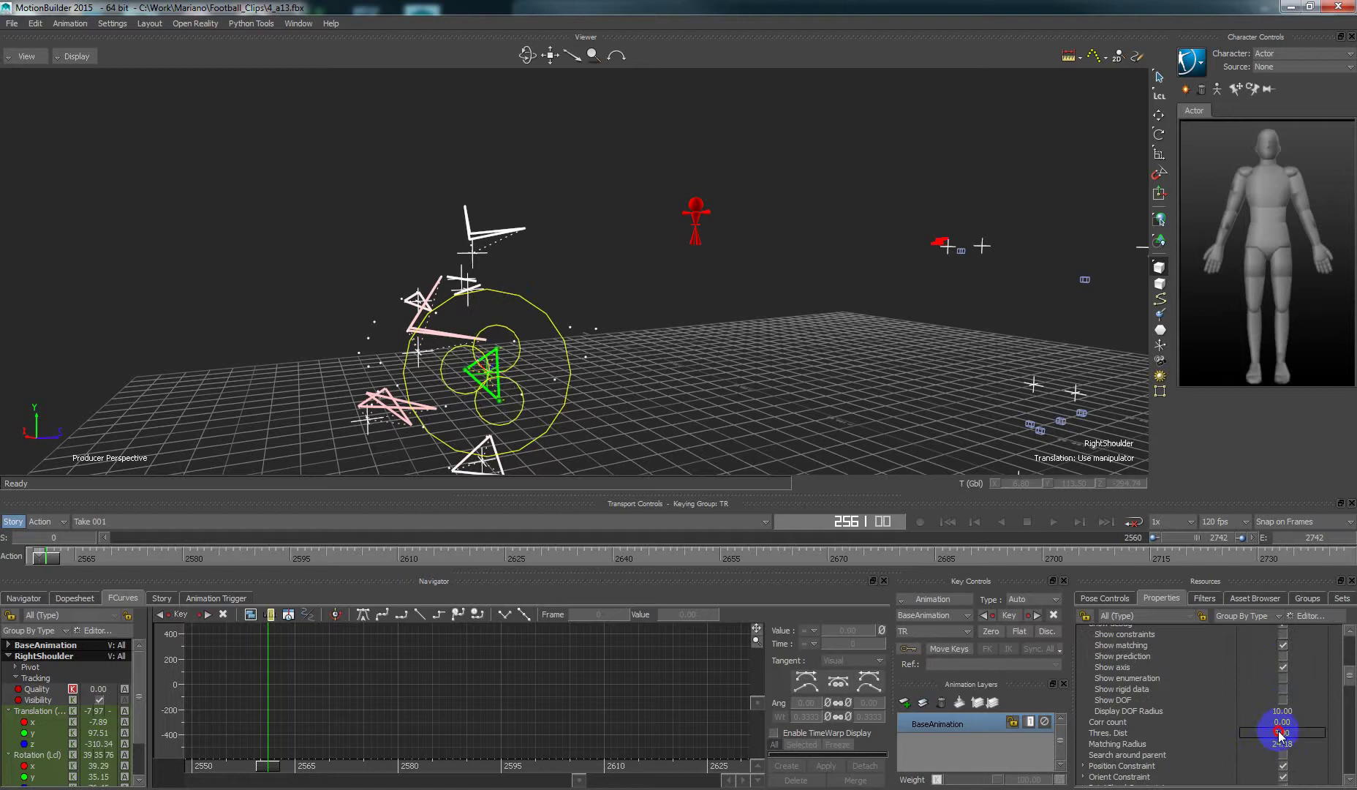
# Fit RightShoulder to the point cloud at frame 2561 and solve it from the cursor
pyautogui.scroll(5, 1272, 733)
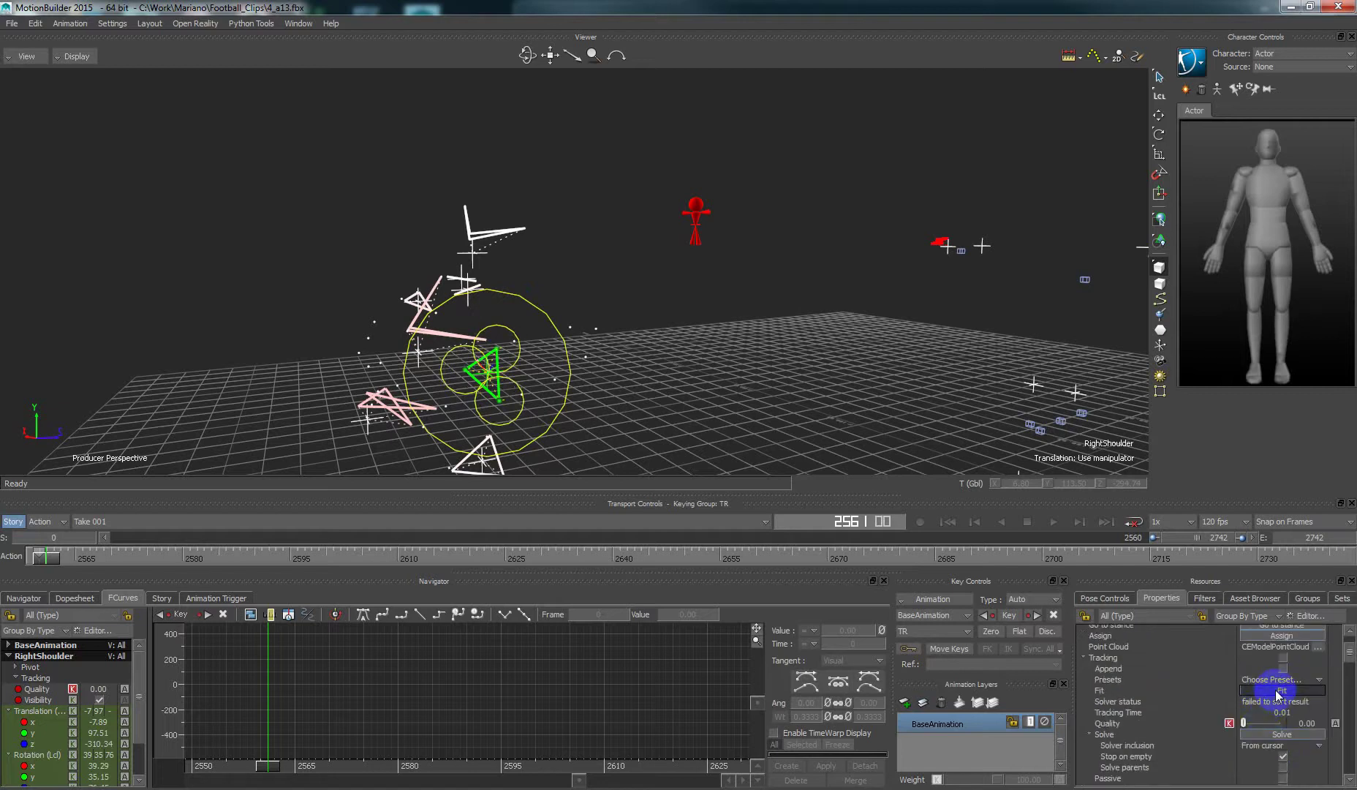
pyautogui.click(1278, 691)
pyautogui.click(1268, 736)
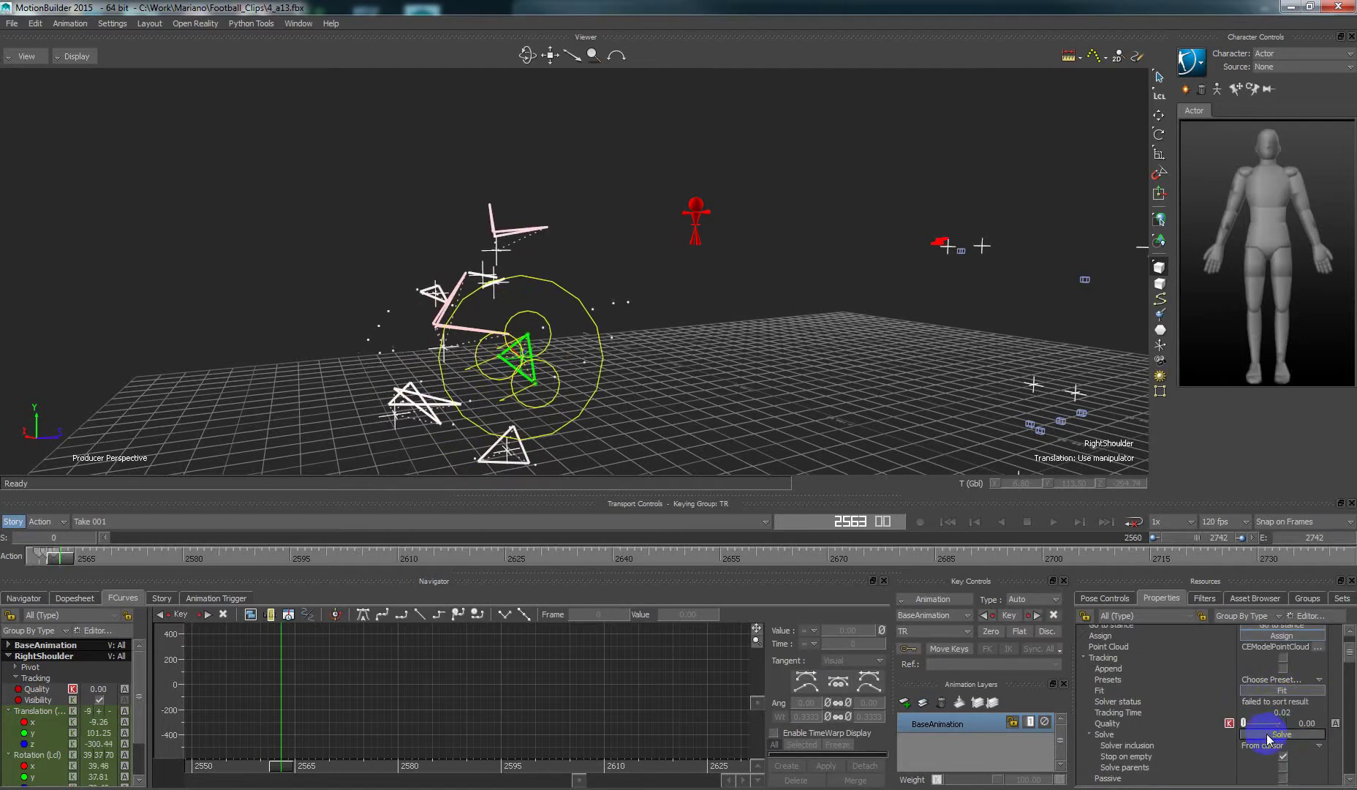
# Turn off RightShoulder's debug display
pyautogui.moveTo(749, 399); pyautogui.dragTo(1192, 569)
pyautogui.scroll(-4, 1209, 704)
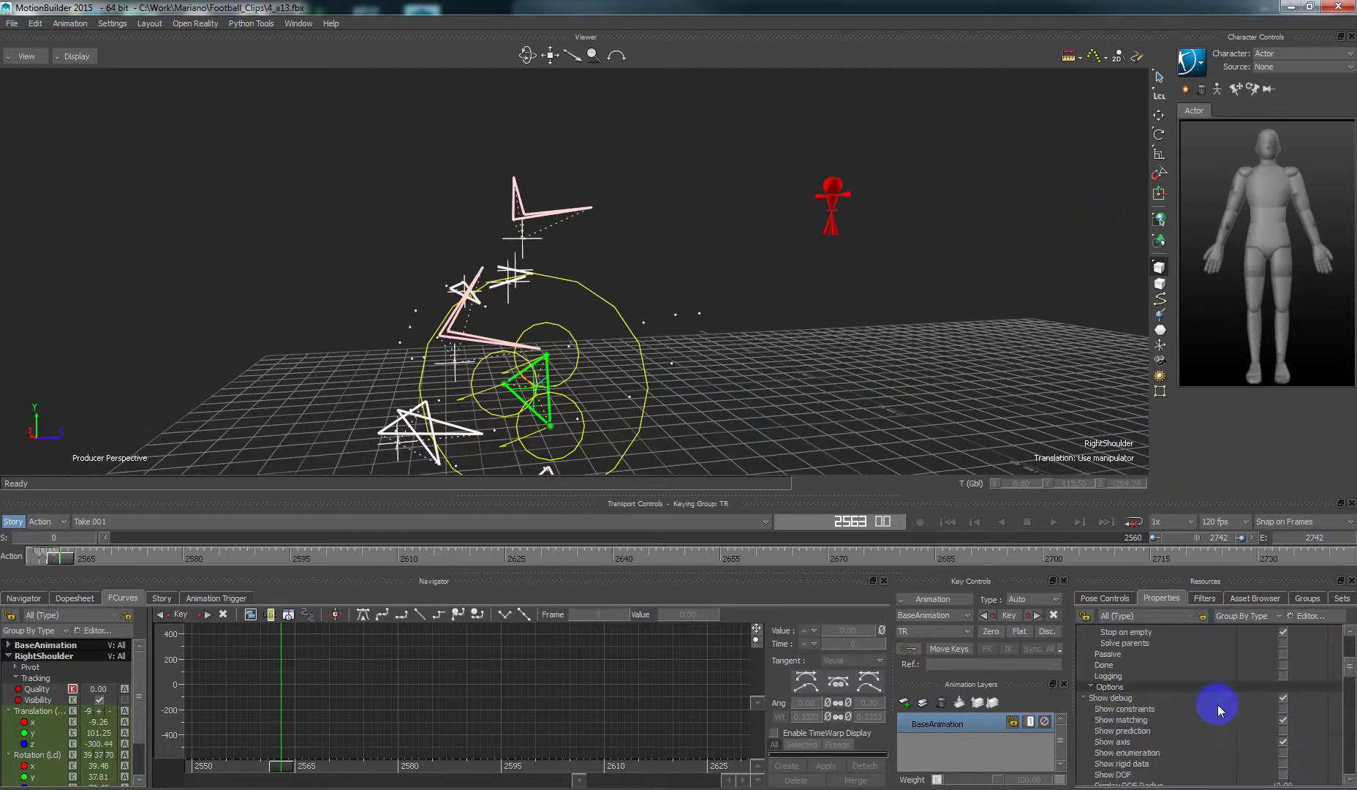
pyautogui.click(1281, 697)
# Advance through the take to frame 2571 and move RightShoulder onto the right shoulder points there
pyautogui.keyDown('shift'); pyautogui.moveTo(769, 381); pyautogui.dragTo(763, 375); pyautogui.keyUp('shift')
pyautogui.press('Right')
pyautogui.press('Right')
pyautogui.press('Right')
pyautogui.press('Right')
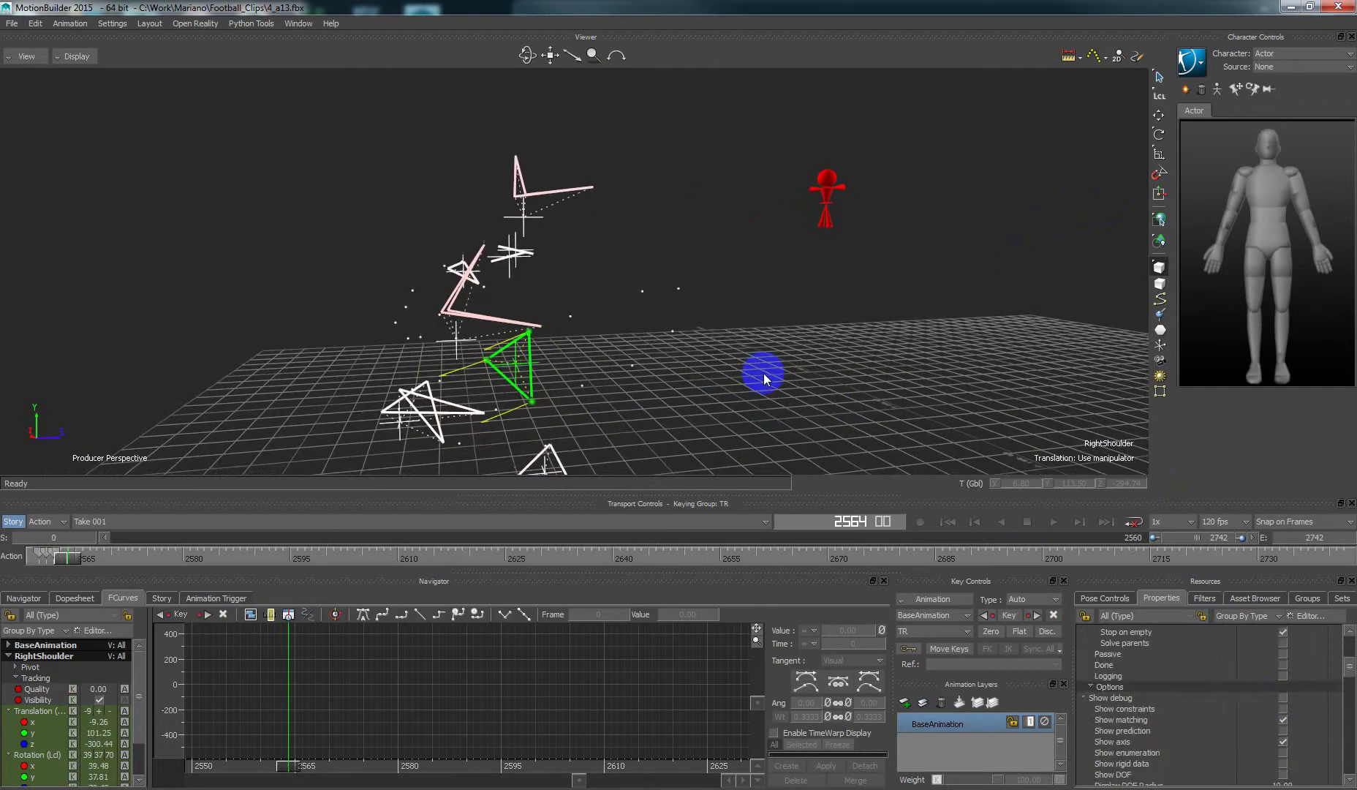
pyautogui.press('Right')
pyautogui.press('Right')
pyautogui.press('Right')
pyautogui.press('Right')
pyautogui.press('Right')
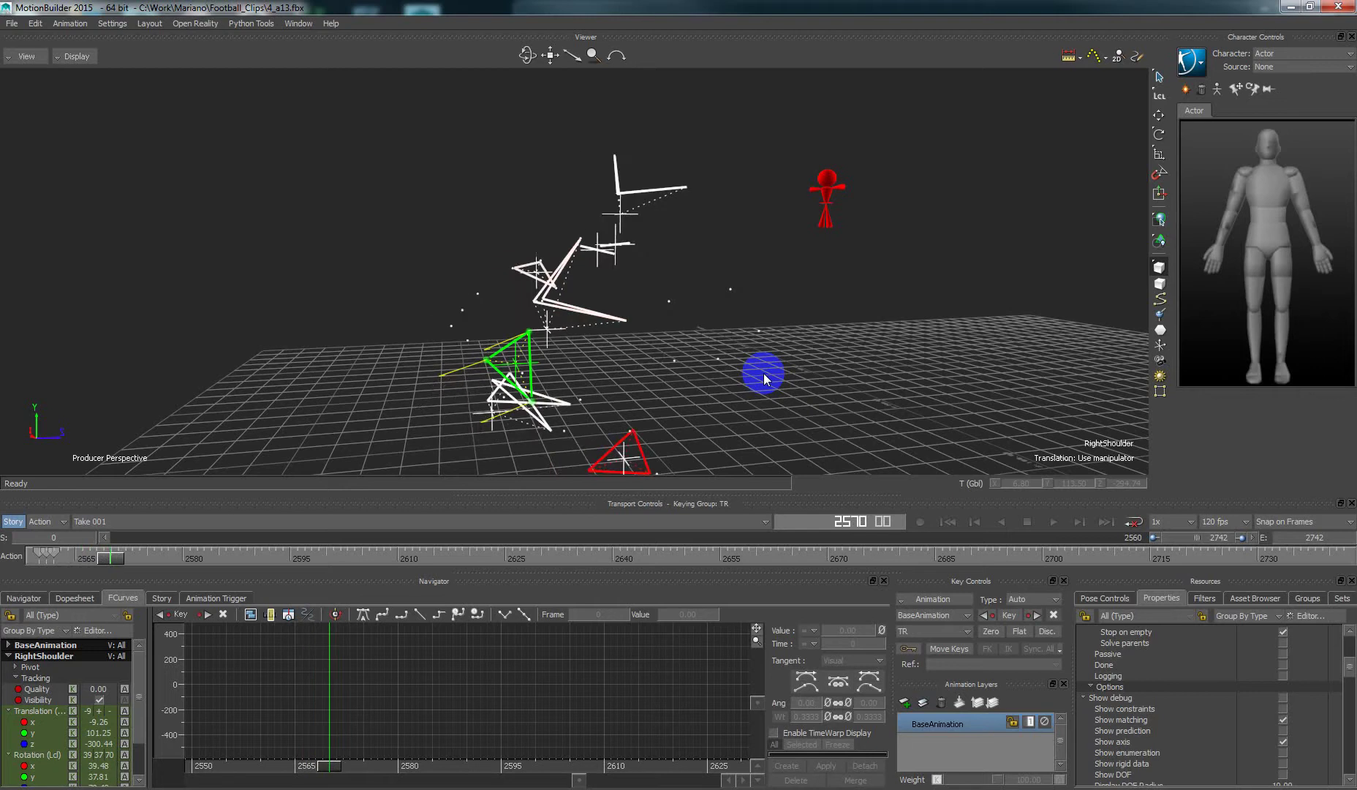
pyautogui.press('Left')
pyautogui.press('Left')
pyautogui.press('Right')
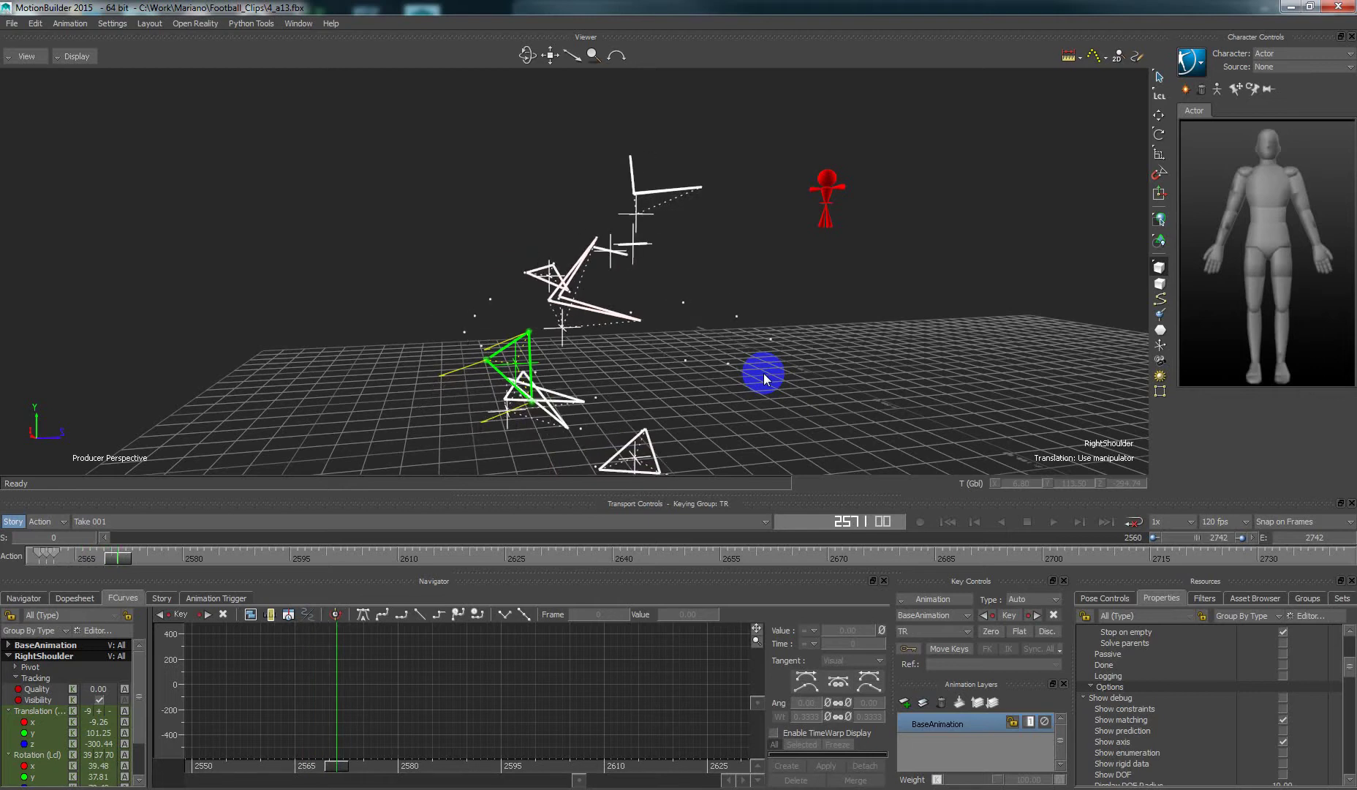
pyautogui.click(596, 378)
pyautogui.keyDown('ctrl'); pyautogui.keyDown('shift'); pyautogui.moveTo(596, 376); pyautogui.dragTo(584, 376); pyautogui.keyUp('shift'); pyautogui.keyUp('ctrl')
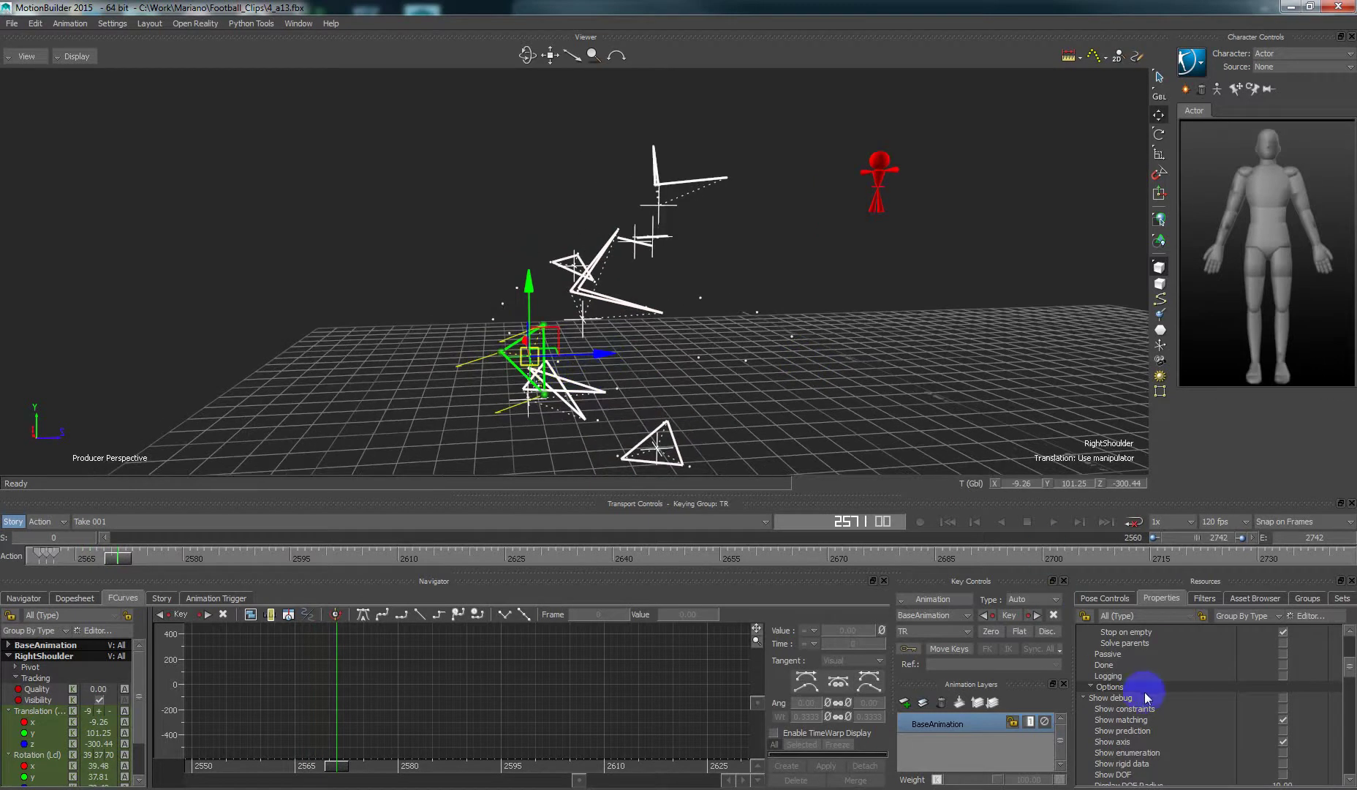
pyautogui.moveTo(1040, 272); pyautogui.dragTo(820, 366, button='middle')
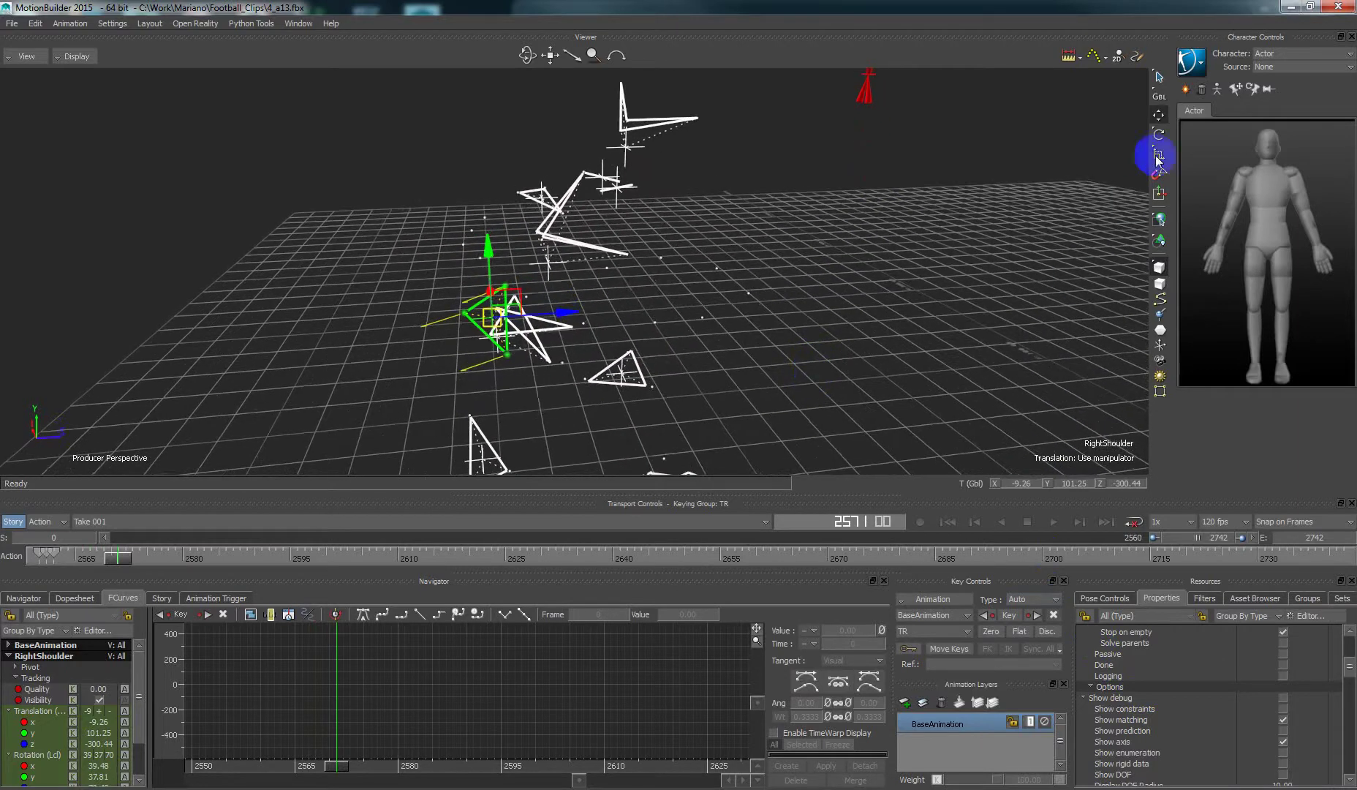
pyautogui.click(1159, 115)
pyautogui.click(506, 286)
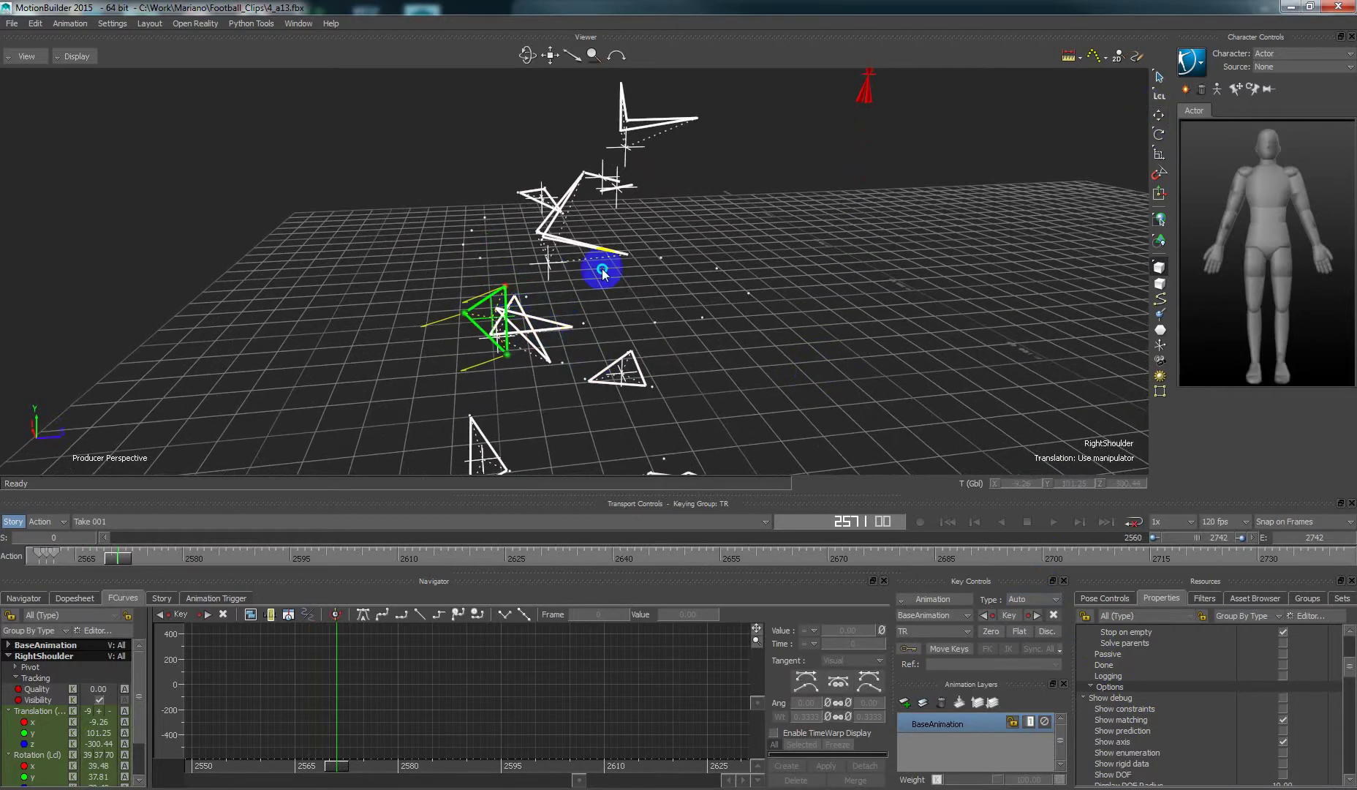
pyautogui.moveTo(663, 257); pyautogui.dragTo(663, 257)
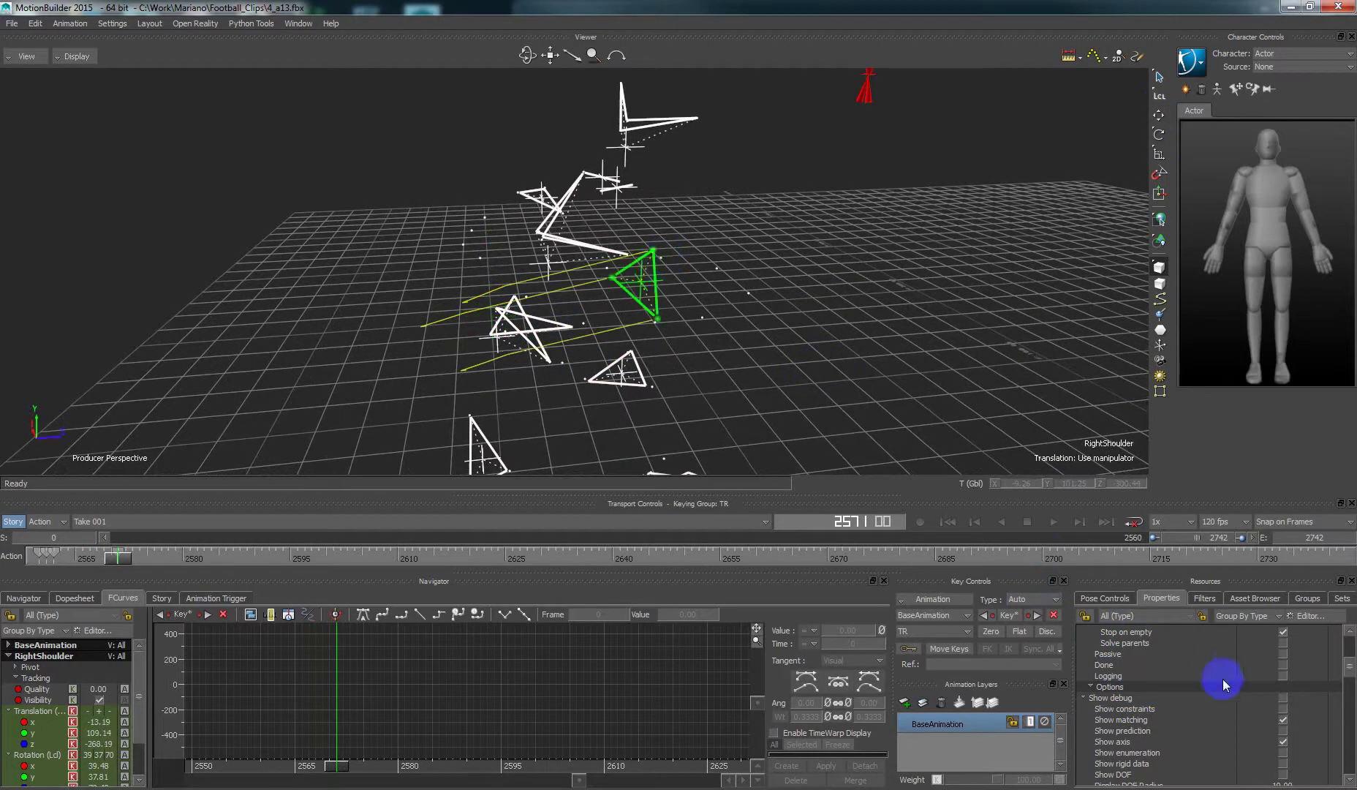
# Fit RightShoulder to the point cloud at frame 2571 and solve the rest of the take from the cursor
pyautogui.scroll(5, 1221, 687)
pyautogui.click(1260, 717)
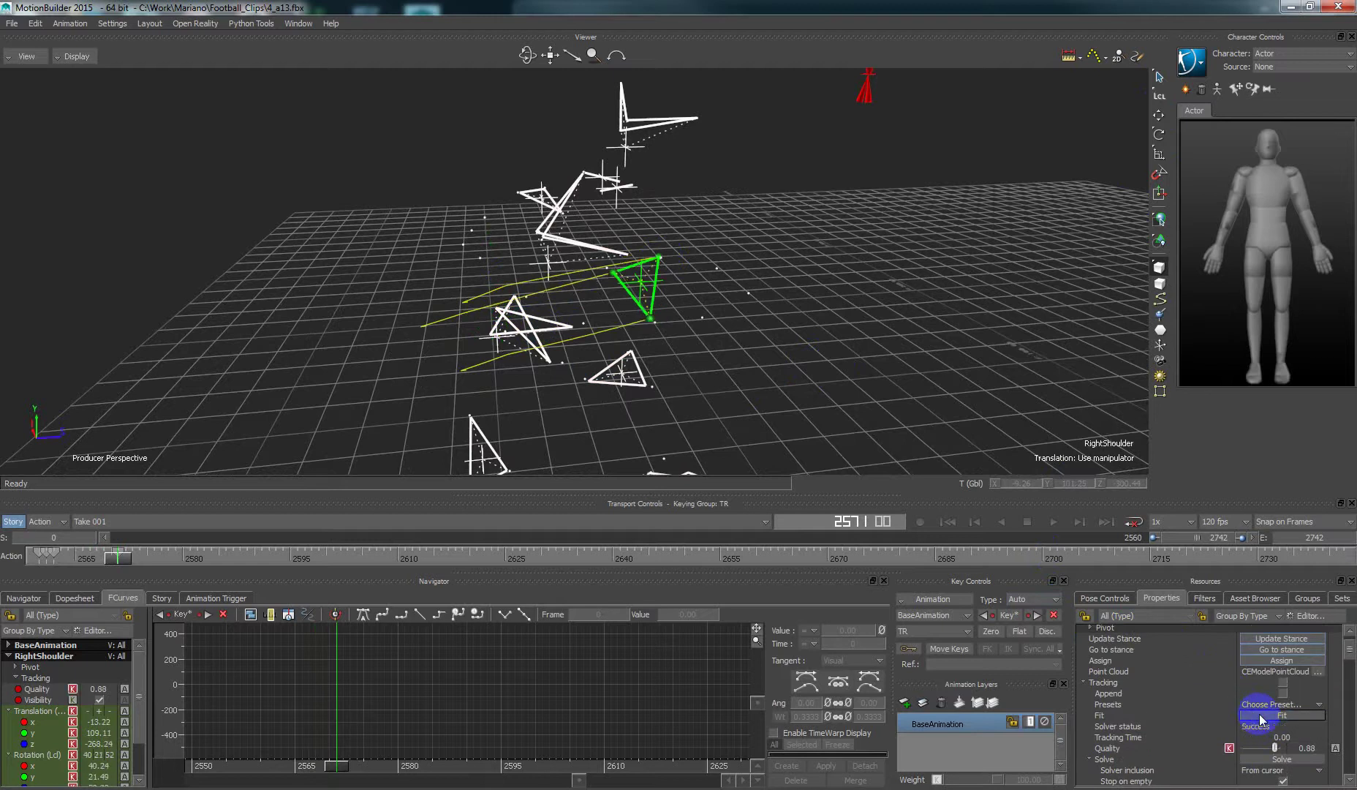
pyautogui.click(1253, 757)
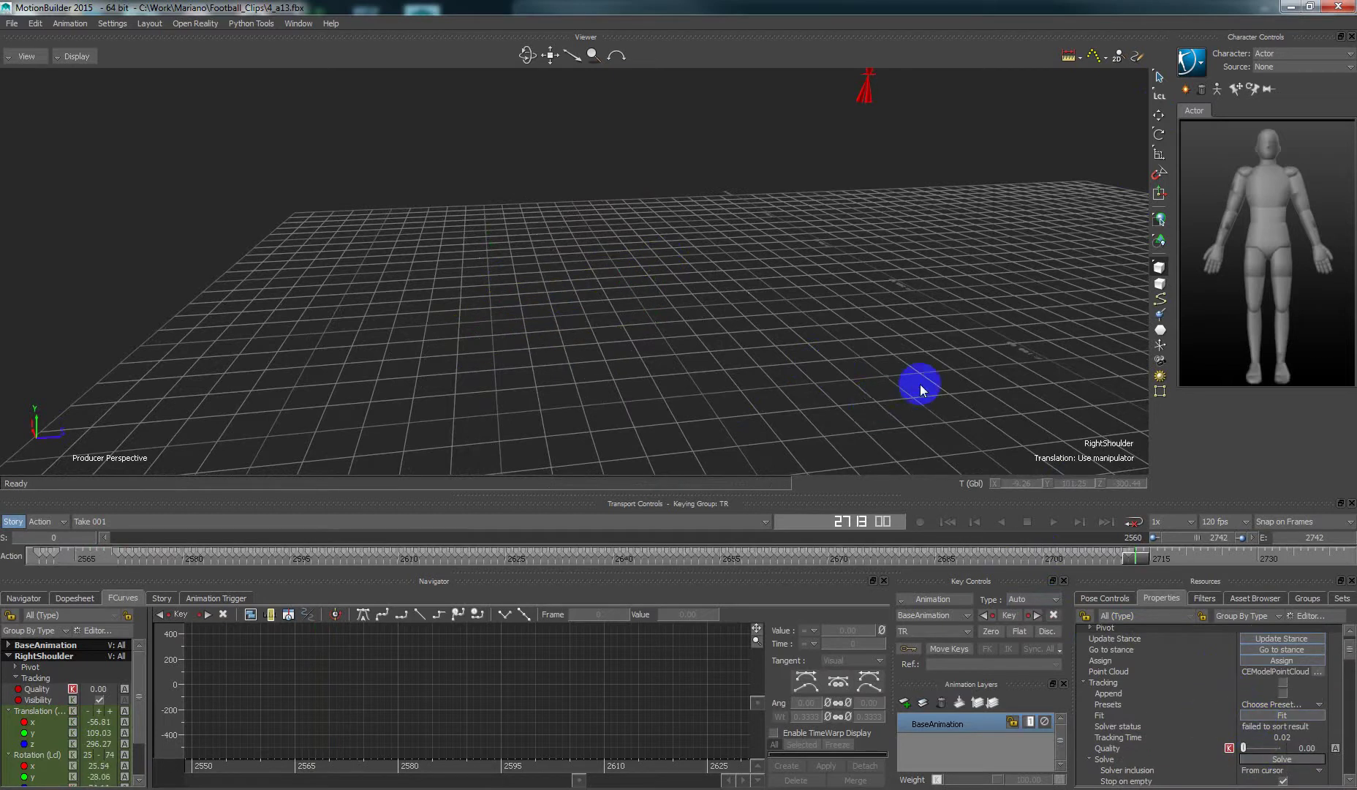
# Step back and forth between about frames 2716 and 2728 to examine RightShoulder's position against the nearby marker points
pyautogui.keyDown('shift'); pyautogui.moveTo(920, 384); pyautogui.dragTo(673, 309); pyautogui.keyUp('shift')
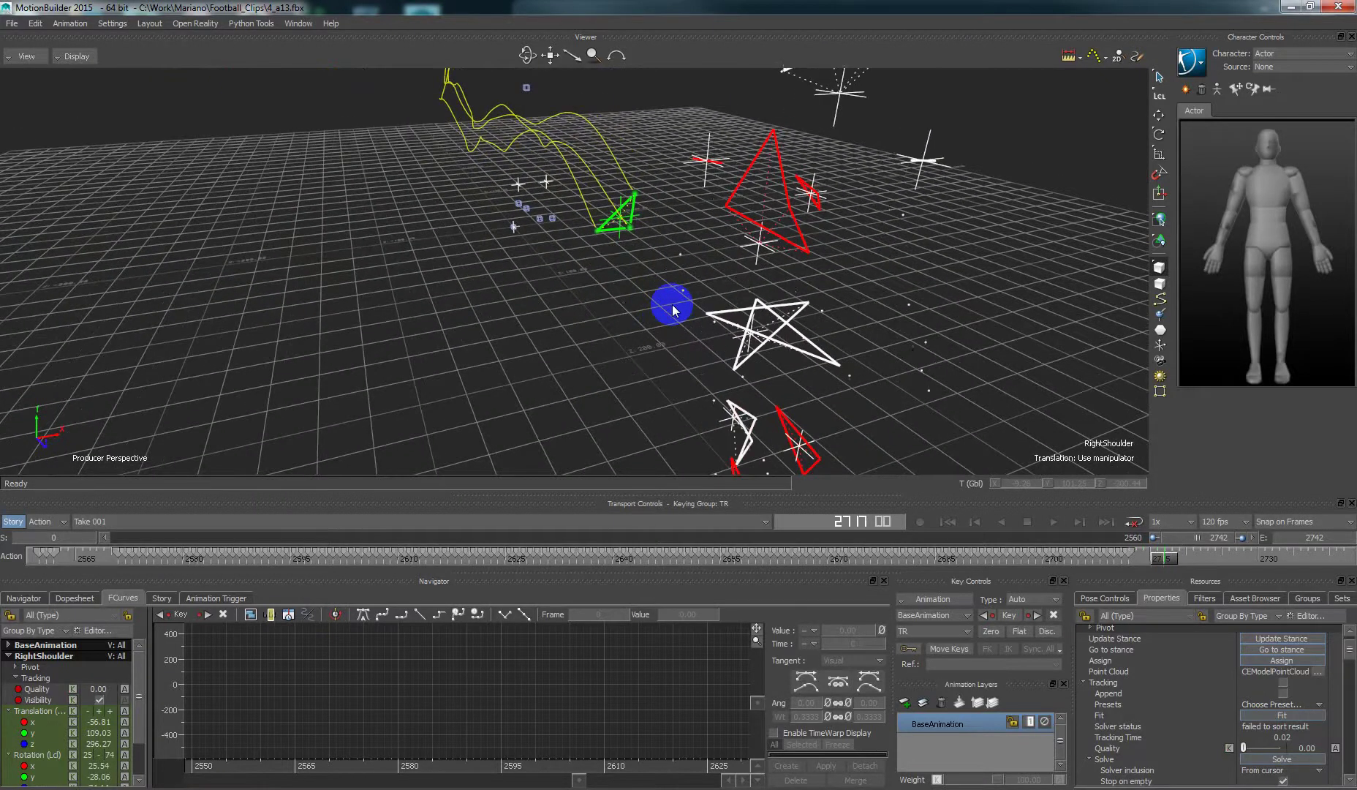
pyautogui.moveTo(650, 307); pyautogui.dragTo(723, 403)
pyautogui.press('Left')
pyautogui.press('Left')
pyautogui.press('Left')
pyautogui.press('Left')
pyautogui.press('Left')
pyautogui.press('Left')
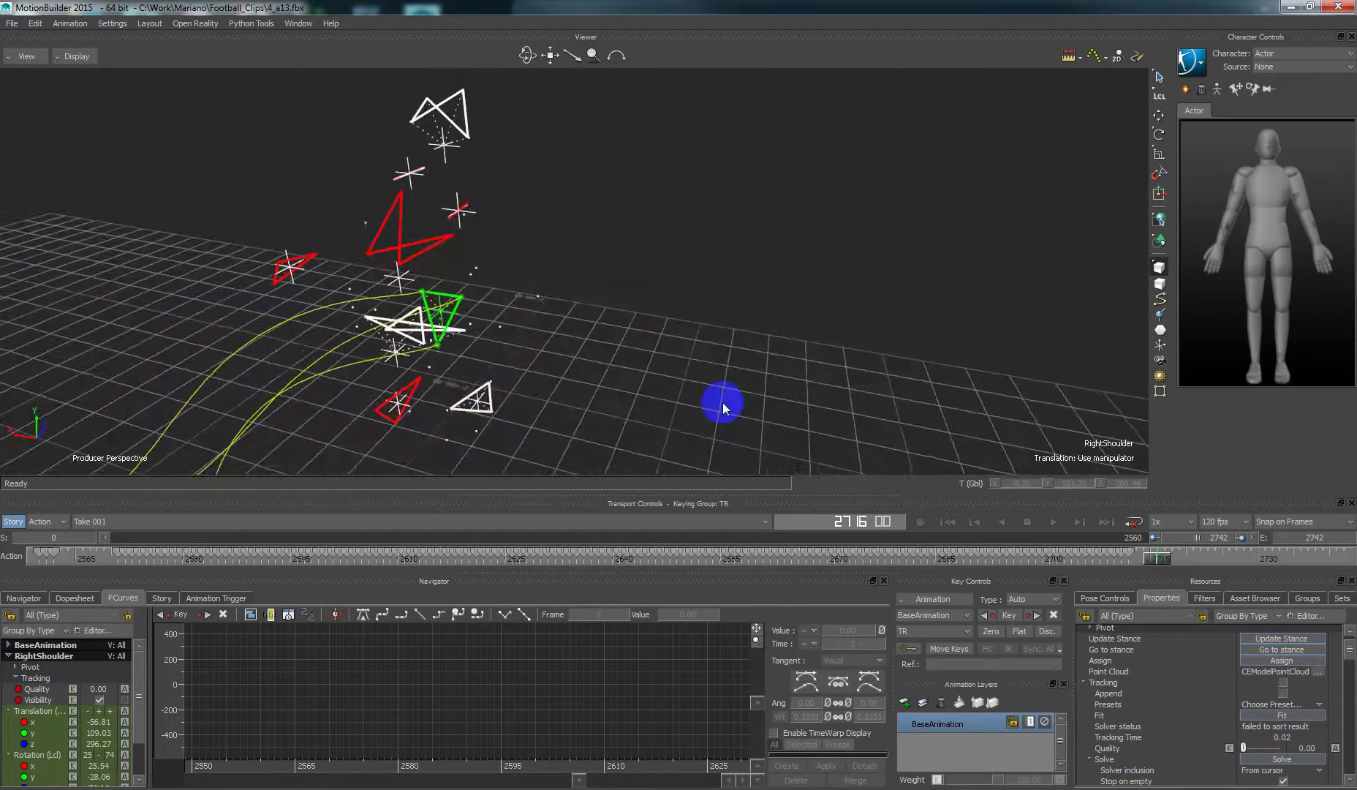
pyautogui.press('Right')
pyautogui.press('Right')
pyautogui.press('Right')
pyautogui.press('Right')
pyautogui.press('Right')
pyautogui.press('Right')
pyautogui.press('Right')
pyautogui.press('Right')
pyautogui.press('Right')
pyautogui.press('Right')
pyautogui.press('Left')
pyautogui.press('Left')
pyautogui.press('Left')
pyautogui.press('Left')
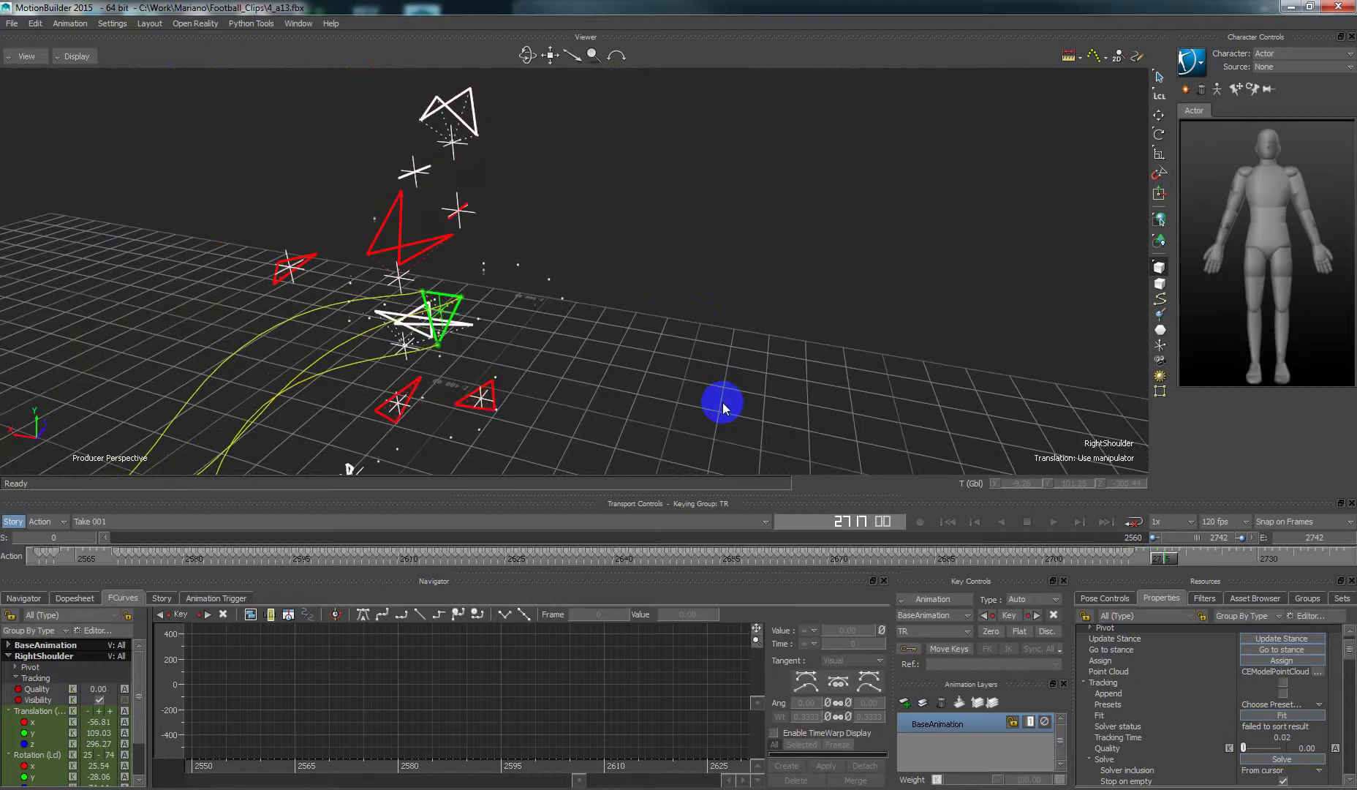
pyautogui.press('Right')
pyautogui.moveTo(724, 407)
pyautogui.mouseDown()
pyautogui.moveTo(683, 354)
pyautogui.moveTo(705, 333)
pyautogui.moveTo(670, 378)
pyautogui.moveTo(578, 369)
pyautogui.moveTo(661, 366)
pyautogui.moveTo(740, 410)
pyautogui.moveTo(725, 418)
pyautogui.mouseUp()
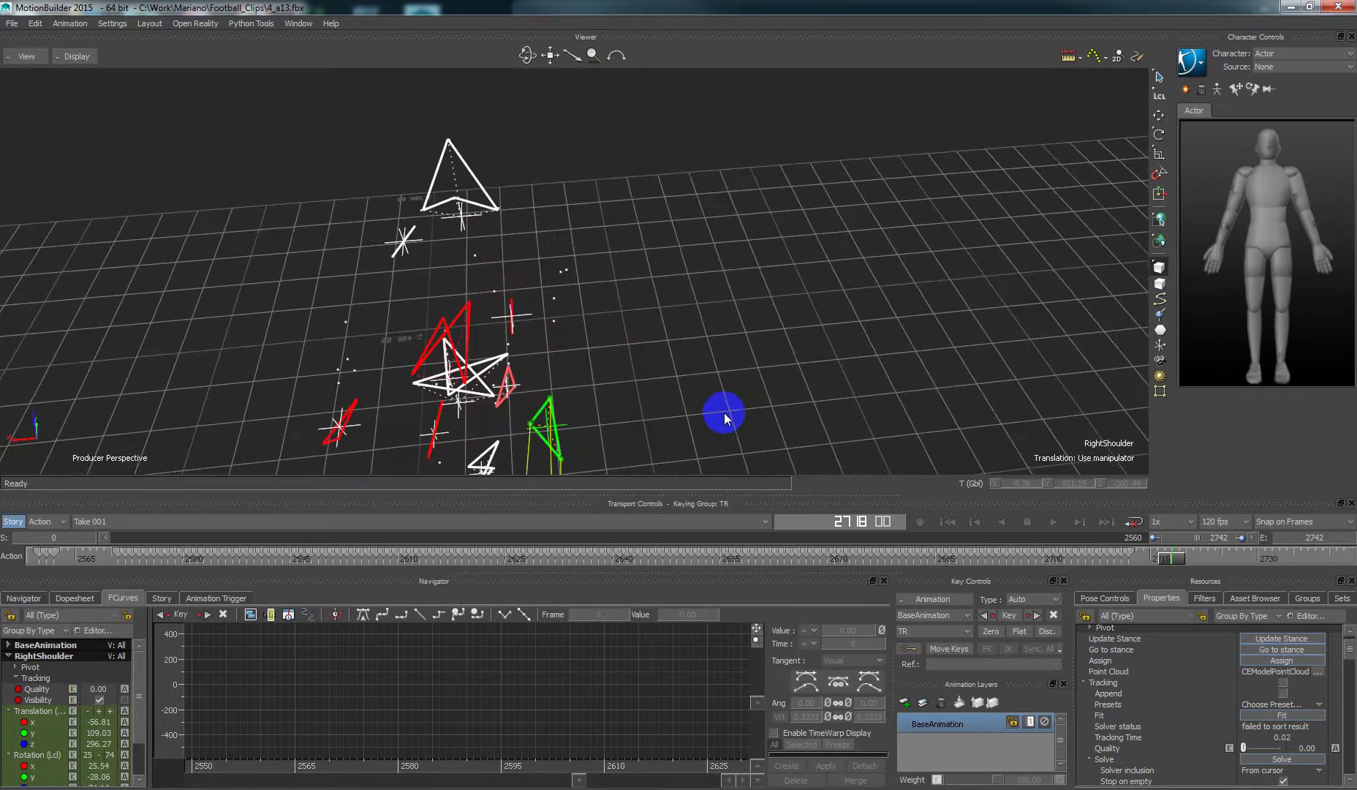
pyautogui.press('Left')
pyautogui.press('Left')
pyautogui.press('Left')
pyautogui.press('Left')
pyautogui.press('Left')
pyautogui.press('Left')
pyautogui.press('Right')
pyautogui.press('Right')
pyautogui.press('Right')
pyautogui.press('Right')
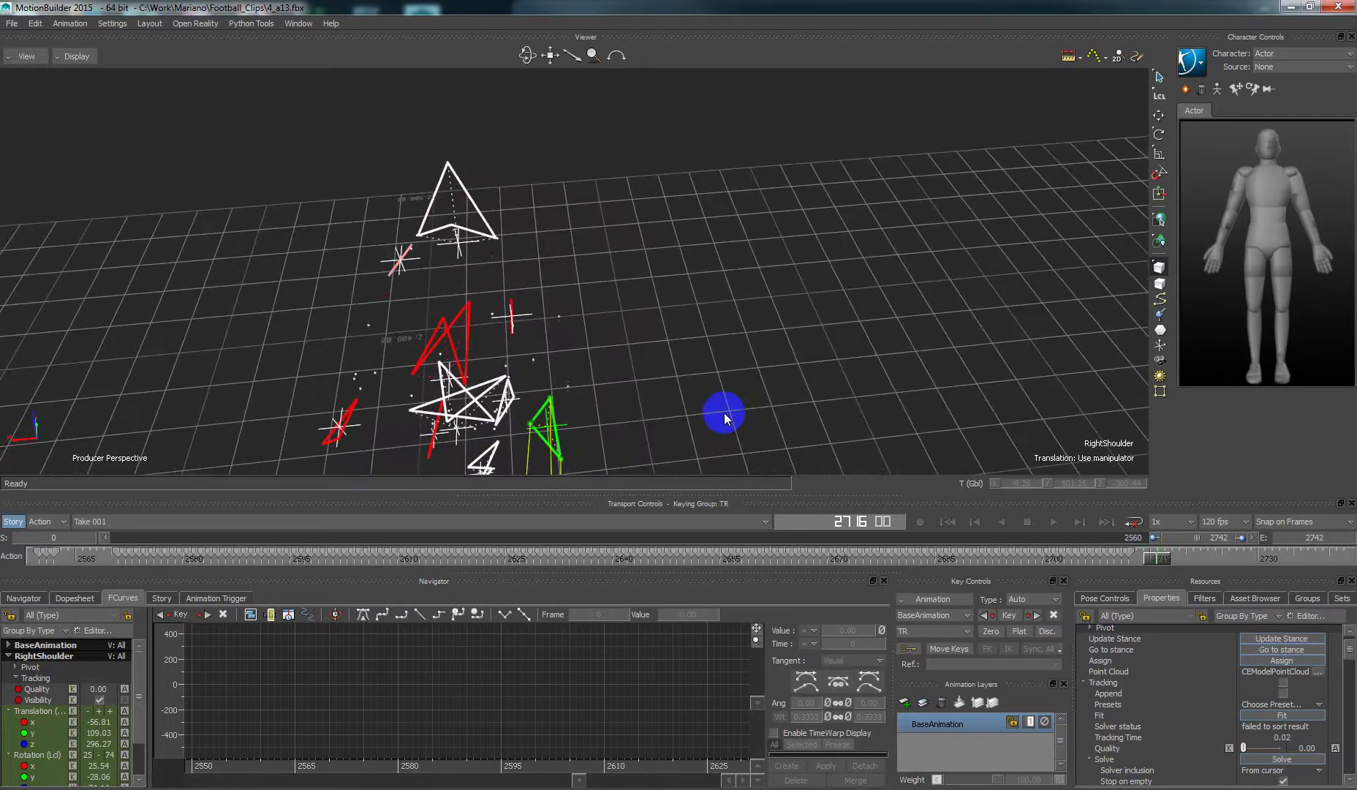
pyautogui.press('Right')
pyautogui.press('Right')
pyautogui.press('Right')
pyautogui.press('Right')
pyautogui.press('Right')
pyautogui.press('Right')
pyautogui.press('Right')
pyautogui.press('Right')
pyautogui.press('Right')
pyautogui.press('Right')
pyautogui.press('Right')
pyautogui.press('Right')
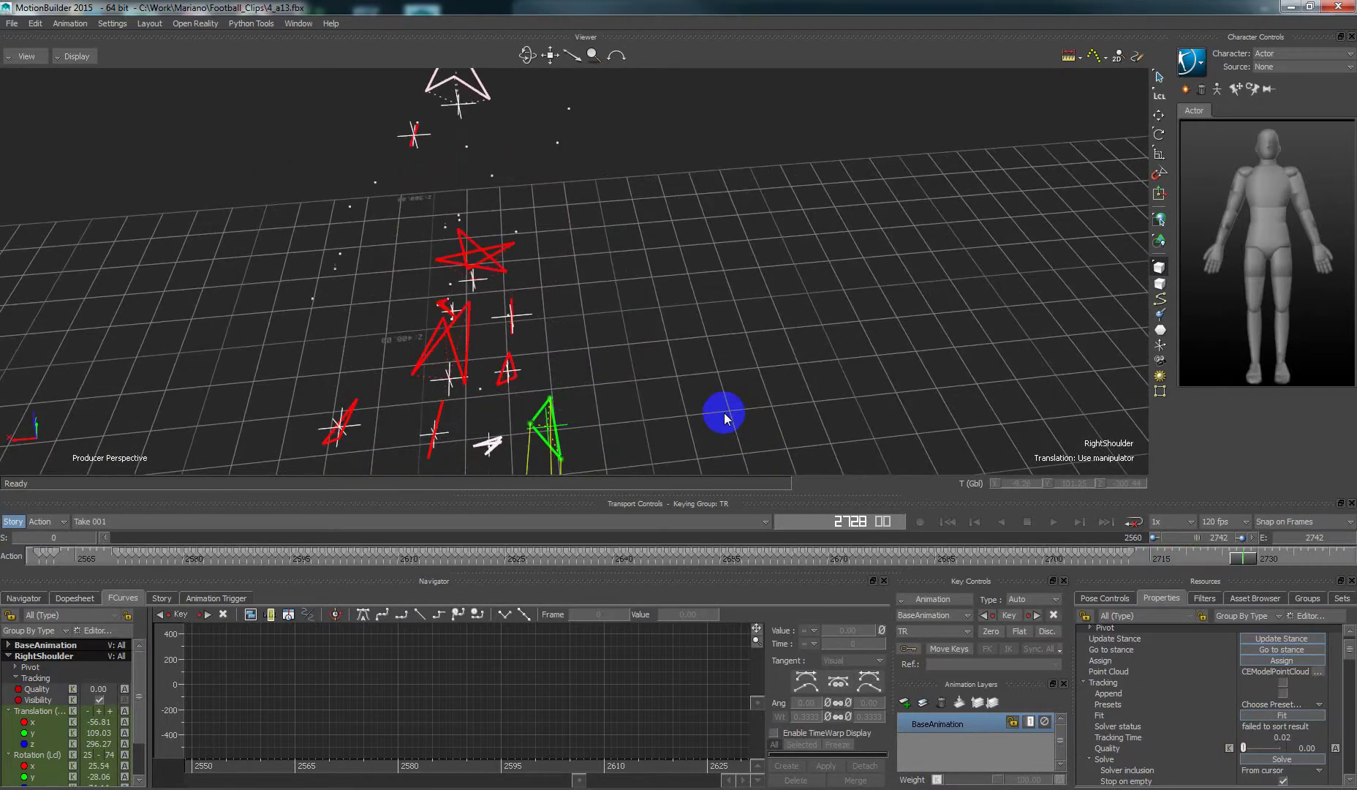
# Return to frame 2560, then rotate and move RightWrist onto the right wrist points
pyautogui.moveTo(678, 308); pyautogui.dragTo(1059, 596)
pyautogui.click(946, 522)
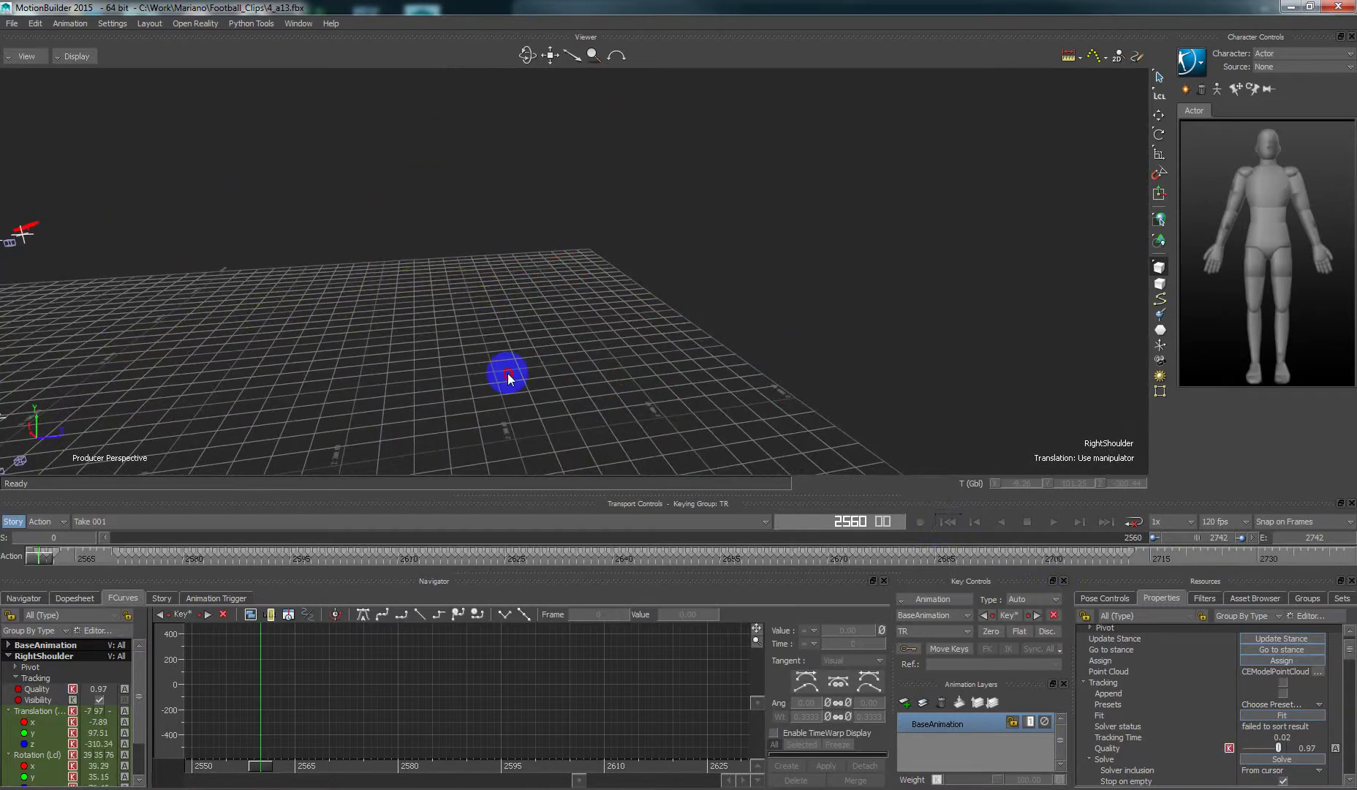
pyautogui.moveTo(509, 377); pyautogui.dragTo(661, 368)
pyautogui.click(682, 379)
pyautogui.moveTo(673, 338); pyautogui.dragTo(121, 404)
pyautogui.moveTo(379, 367)
pyautogui.keyDown('ctrl'); pyautogui.keyDown('shift'); pyautogui.mouseDown()
pyautogui.moveTo(670, 342)
pyautogui.moveTo(695, 264)
pyautogui.moveTo(642, 257)
pyautogui.moveTo(458, 316)
pyautogui.moveTo(509, 318)
pyautogui.moveTo(455, 339)
pyautogui.mouseUp(); pyautogui.keyUp('shift'); pyautogui.keyUp('ctrl')
pyautogui.moveTo(568, 340)
pyautogui.keyDown('ctrl'); pyautogui.keyDown('shift'); pyautogui.mouseDown()
pyautogui.moveTo(643, 337)
pyautogui.moveTo(586, 342)
pyautogui.mouseUp(); pyautogui.keyUp('shift'); pyautogui.keyUp('ctrl')
pyautogui.press('r')
pyautogui.moveTo(638, 283)
pyautogui.mouseDown()
pyautogui.moveTo(645, 369)
pyautogui.moveTo(642, 348)
pyautogui.moveTo(630, 379)
pyautogui.moveTo(686, 379)
pyautogui.moveTo(624, 382)
pyautogui.moveTo(569, 221)
pyautogui.moveTo(554, 330)
pyautogui.moveTo(621, 303)
pyautogui.moveTo(631, 248)
pyautogui.moveTo(543, 294)
pyautogui.moveTo(580, 324)
pyautogui.moveTo(541, 323)
pyautogui.moveTo(515, 267)
pyautogui.moveTo(558, 276)
pyautogui.moveTo(555, 298)
pyautogui.mouseUp()
pyautogui.press('t')
pyautogui.click(1155, 118)
# Fit RightWrist to the point cloud at frame 2560 and check the alignment from another angle
pyautogui.click(1267, 706)
pyautogui.scroll(-3, 1245, 727)
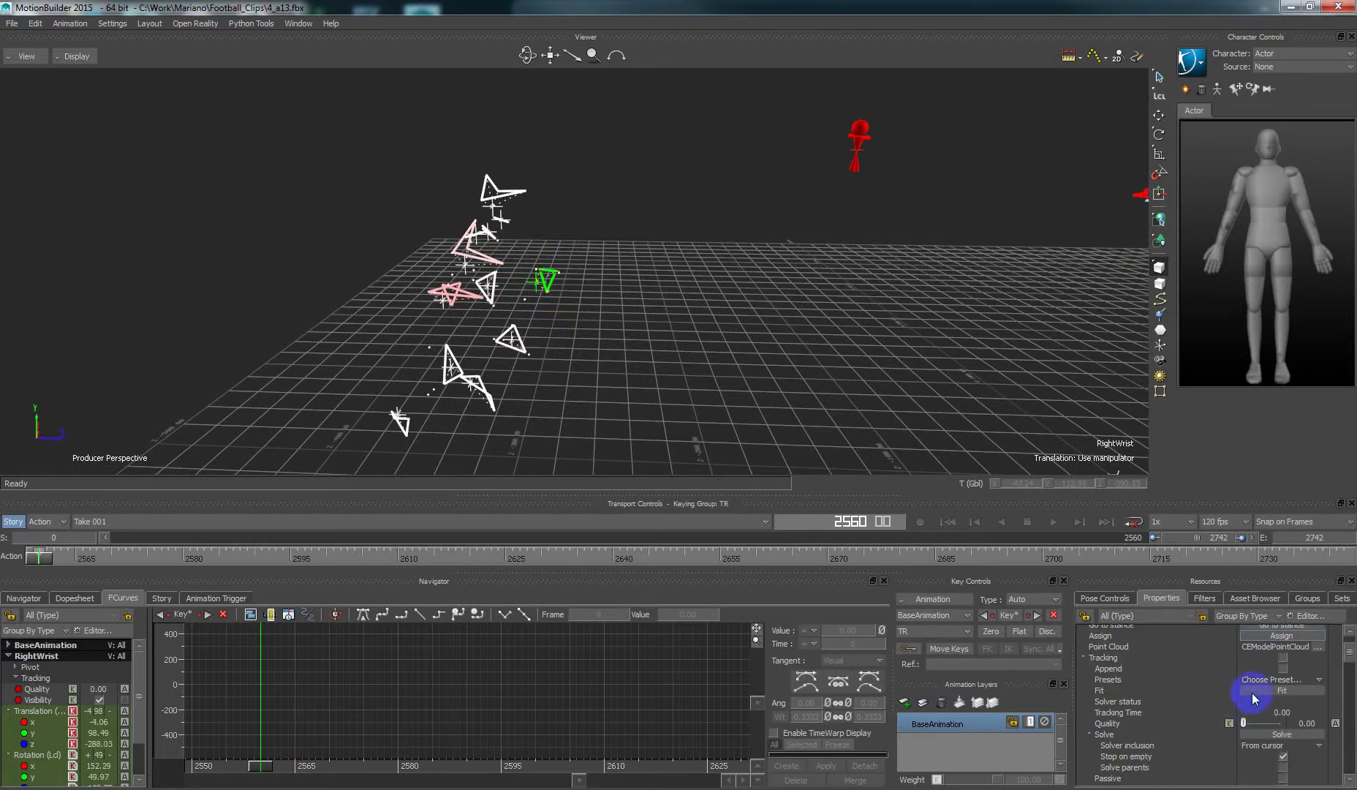
pyautogui.click(1254, 691)
pyautogui.keyDown('ctrl'); pyautogui.keyDown('shift'); pyautogui.moveTo(636, 338); pyautogui.dragTo(727, 362); pyautogui.keyUp('shift'); pyautogui.keyUp('ctrl')
pyautogui.moveTo(628, 302)
pyautogui.keyDown('ctrl'); pyautogui.keyDown('shift'); pyautogui.mouseDown()
pyautogui.moveTo(688, 294)
pyautogui.moveTo(644, 300)
pyautogui.mouseUp(); pyautogui.keyUp('shift'); pyautogui.keyUp('ctrl')
# Set RightWrist's solver approach to Auto and solve it from the cursor
pyautogui.scroll(-2, 1220, 740)
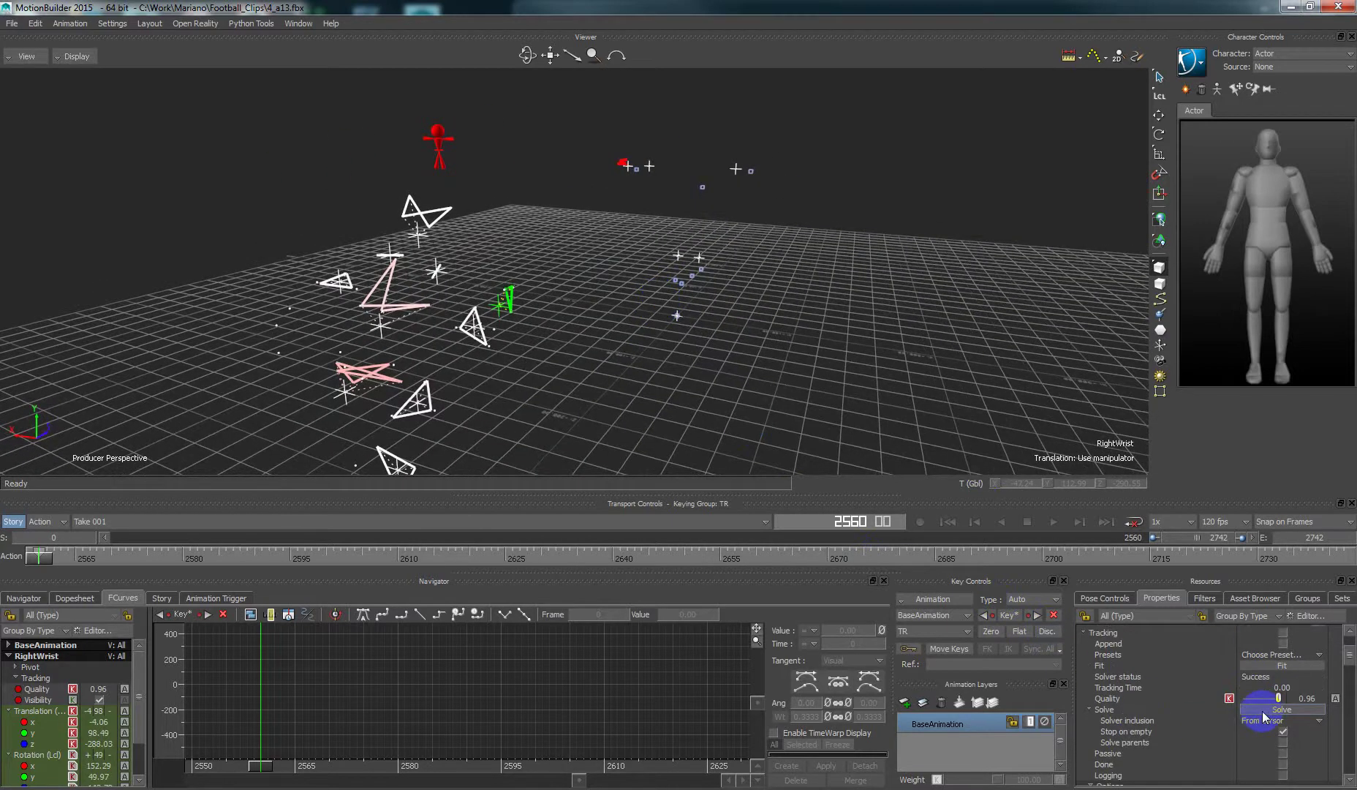
pyautogui.scroll(-10, 1264, 716)
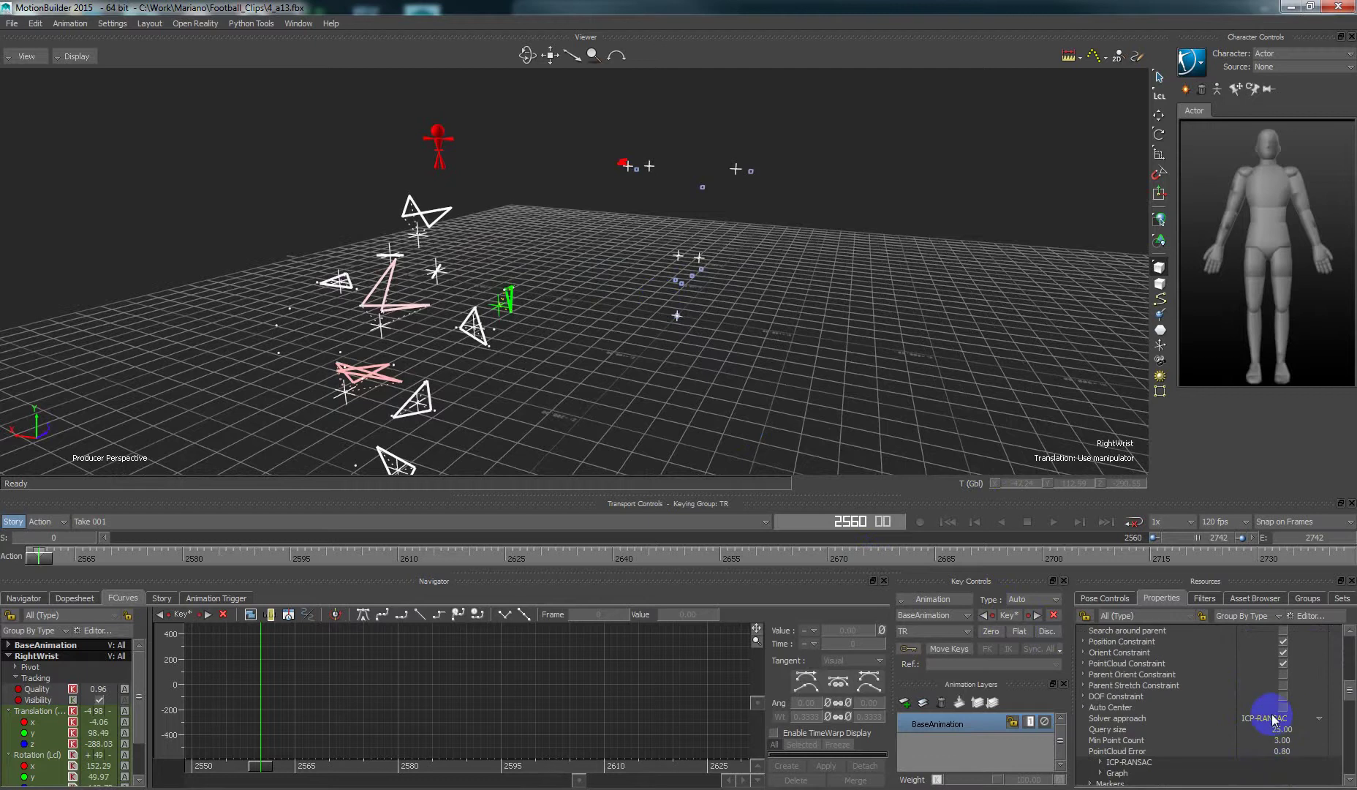
pyautogui.click(1273, 717)
pyautogui.click(1247, 730)
pyautogui.scroll(8, 1246, 729)
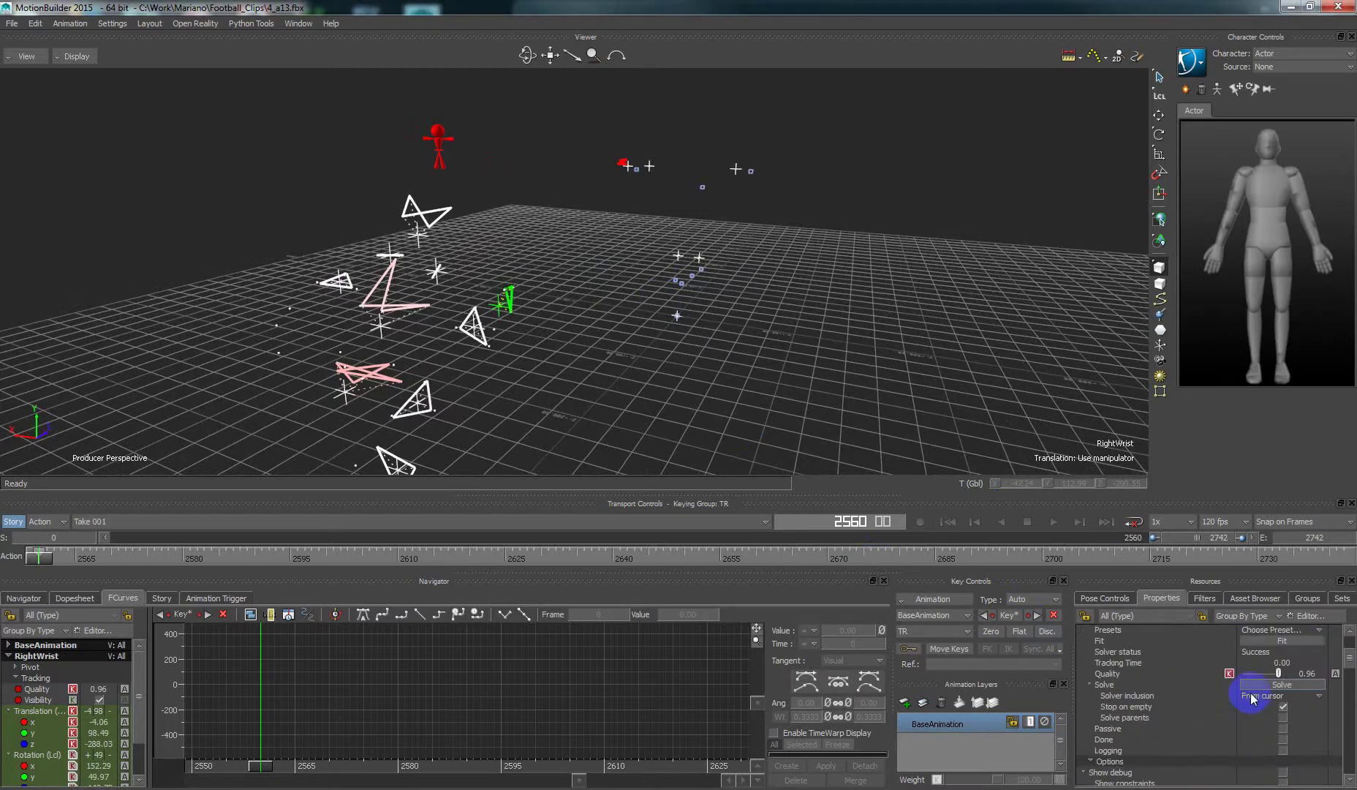
pyautogui.click(1261, 691)
# Move RightWrist up and forward onto the right wrist points at frame 2561
pyautogui.moveTo(674, 356); pyautogui.dragTo(571, 358)
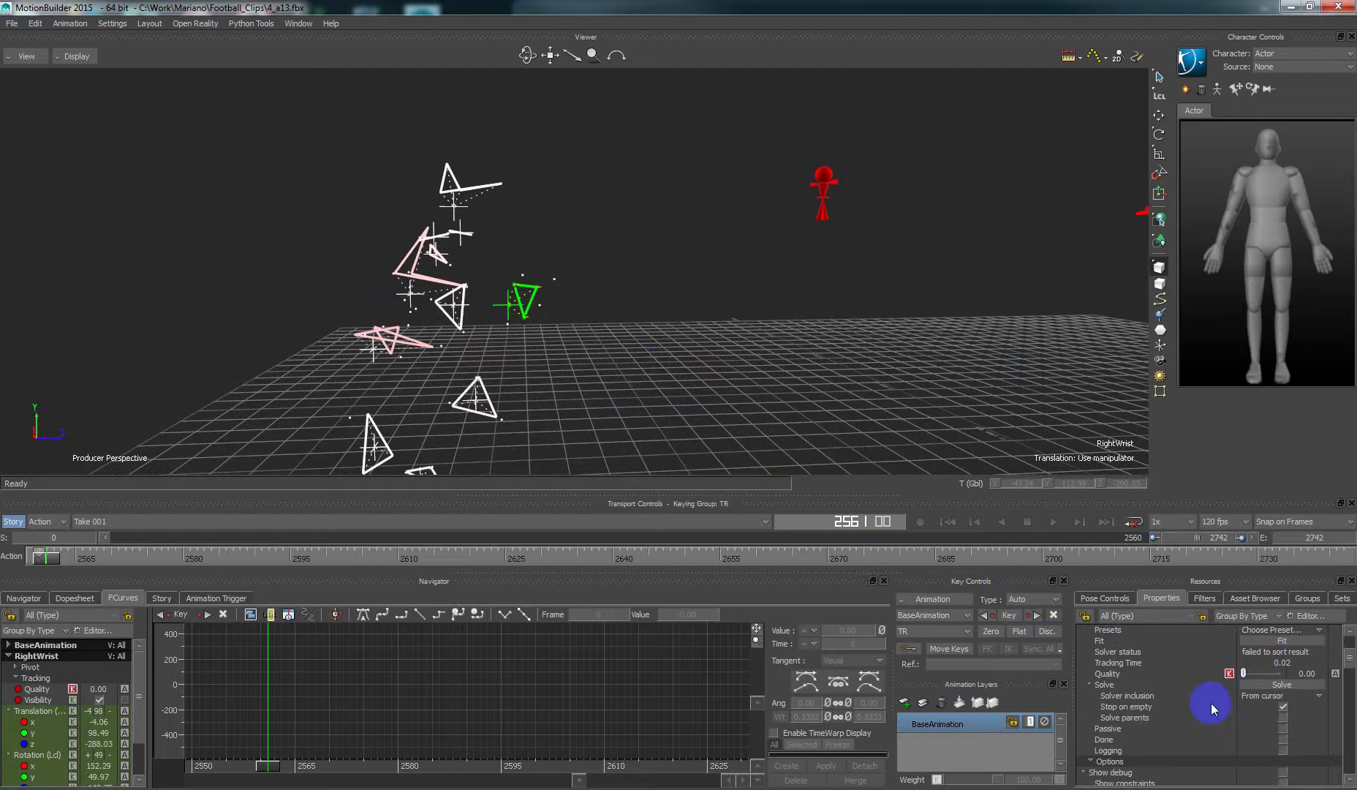
pyautogui.scroll(-2, 1211, 705)
pyautogui.click(520, 306)
pyautogui.moveTo(530, 294); pyautogui.dragTo(532, 282)
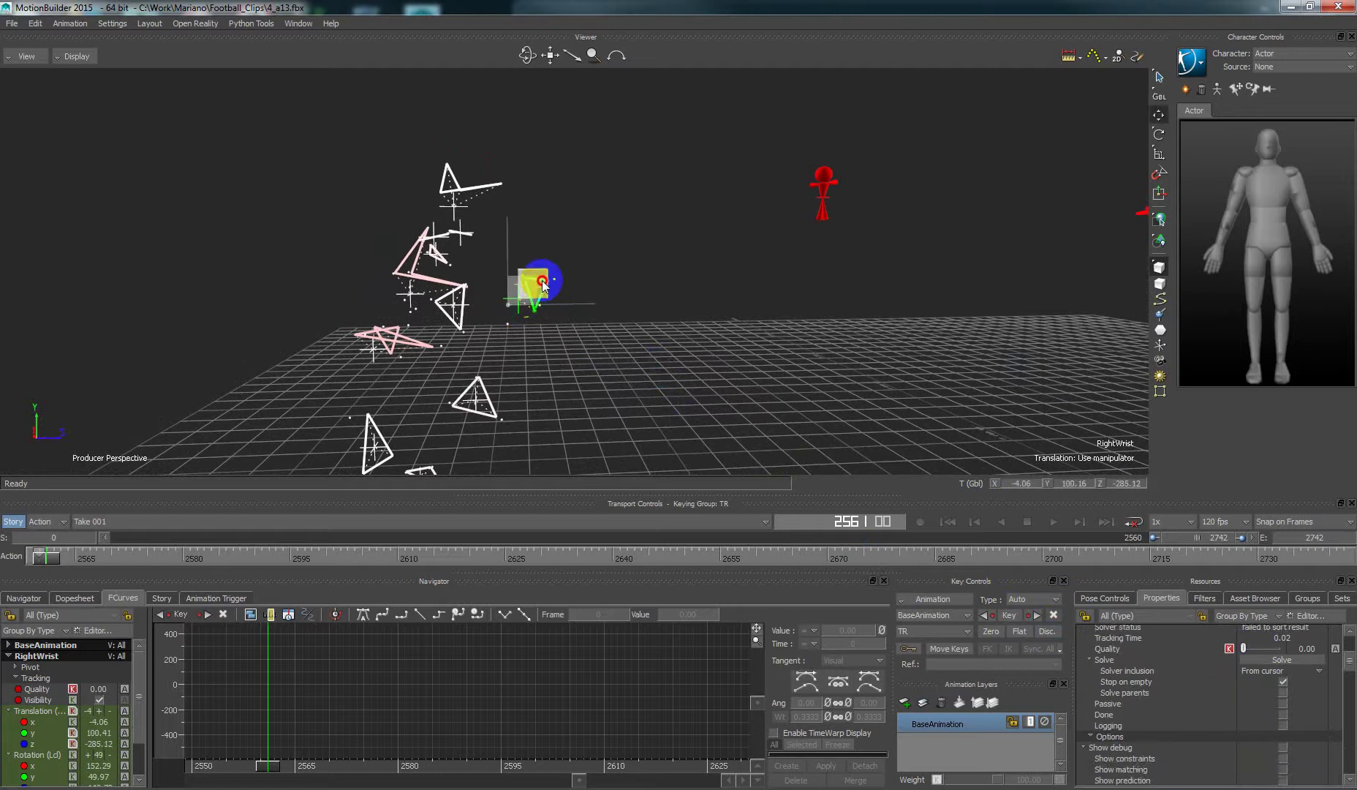
# Fit RightWrist to the point cloud at frame 2561 and solve it from the cursor
pyautogui.scroll(3, 1227, 685)
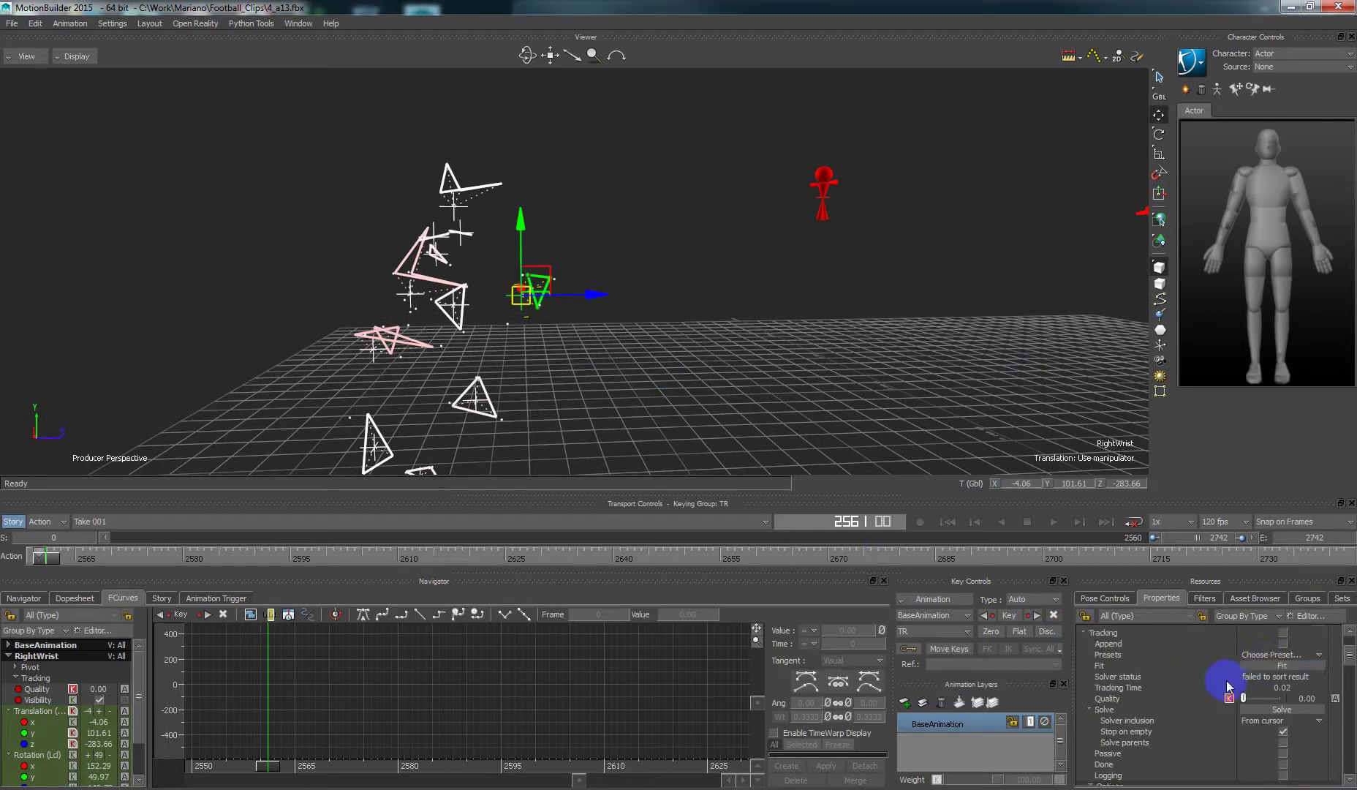
pyautogui.click(1269, 667)
pyautogui.click(1263, 710)
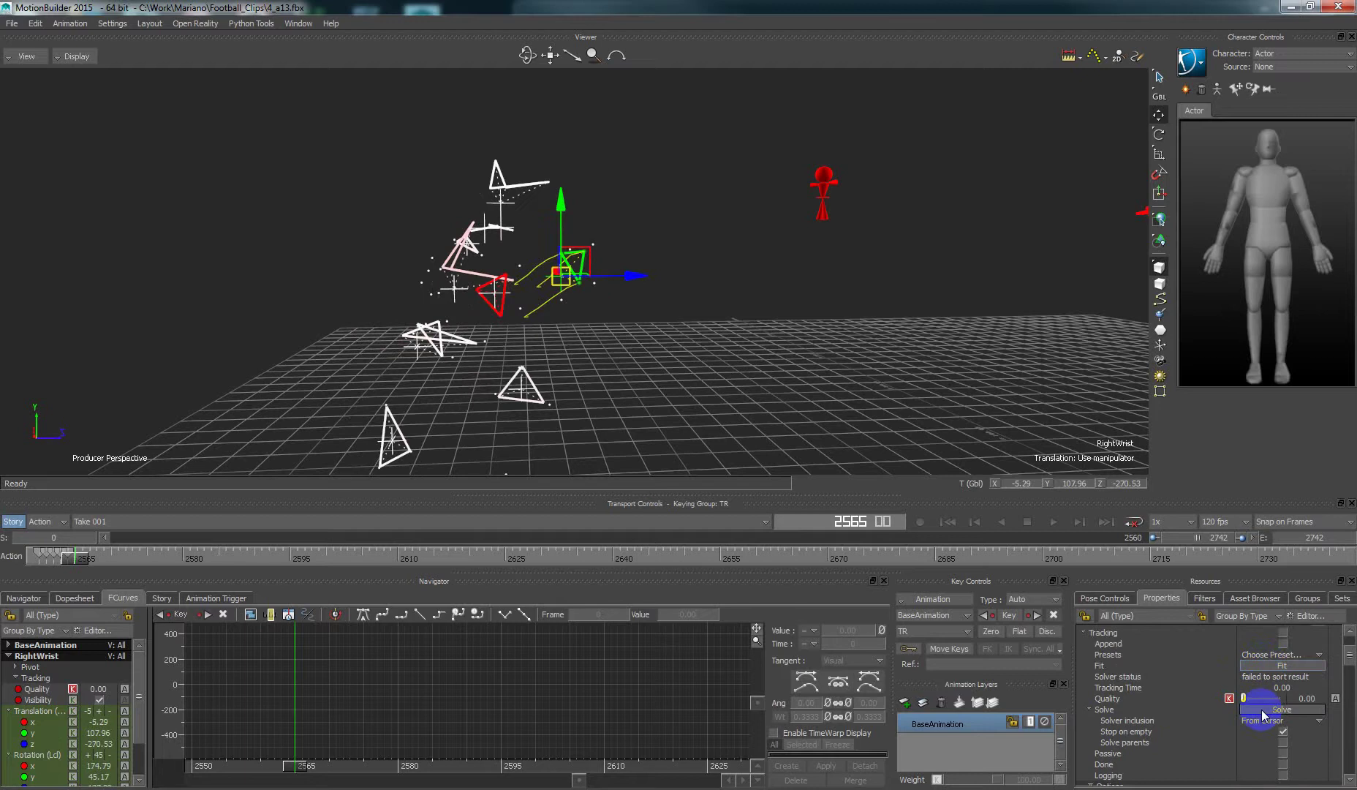
# Reposition RightWrist over the right wrist points at frame 2565 and fit it to the point cloud
pyautogui.keyDown('ctrl'); pyautogui.keyDown('shift'); pyautogui.moveTo(718, 305); pyautogui.dragTo(617, 299); pyautogui.keyUp('shift'); pyautogui.keyUp('ctrl')
pyautogui.moveTo(538, 251); pyautogui.dragTo(550, 244)
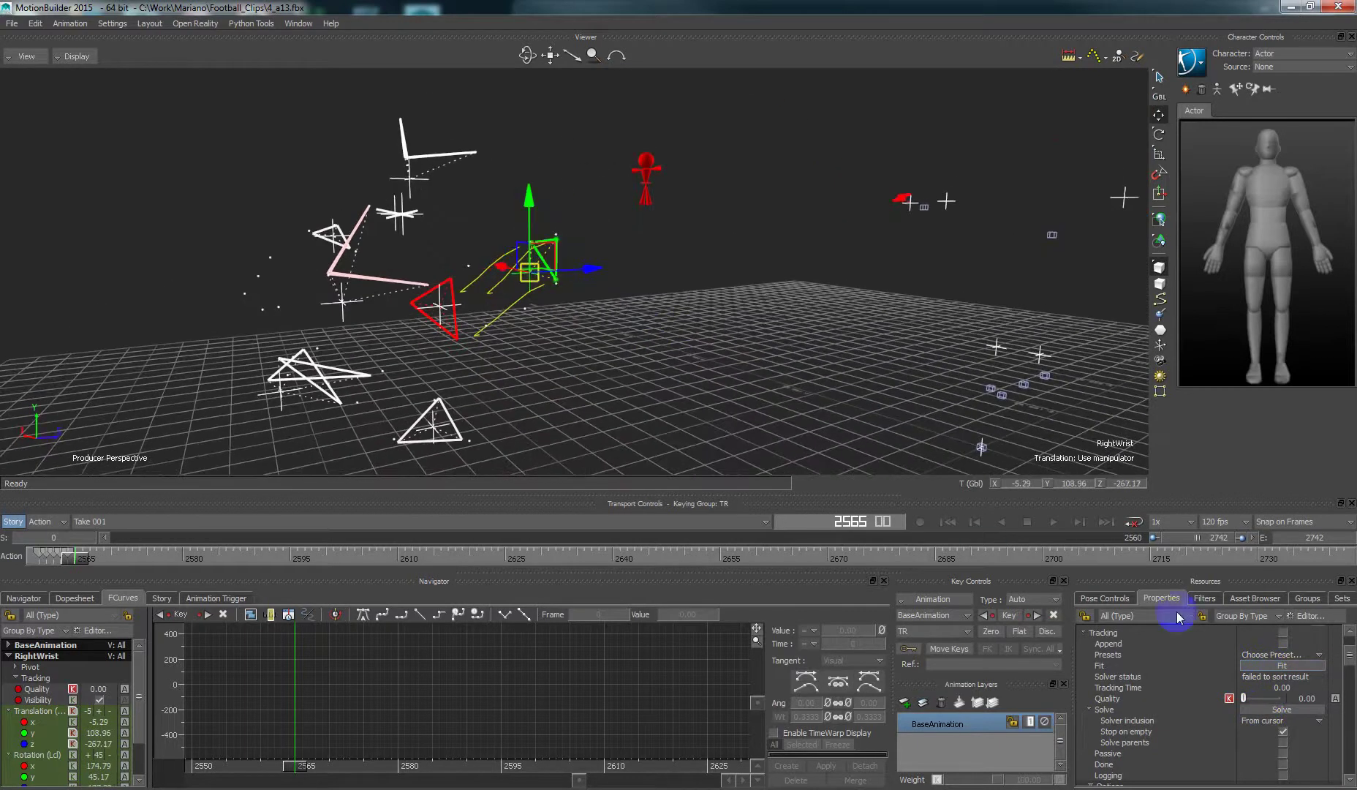
pyautogui.keyDown('ctrl'); pyautogui.keyDown('shift'); pyautogui.moveTo(756, 392); pyautogui.dragTo(561, 352); pyautogui.keyUp('shift'); pyautogui.keyUp('ctrl')
pyautogui.press('r')
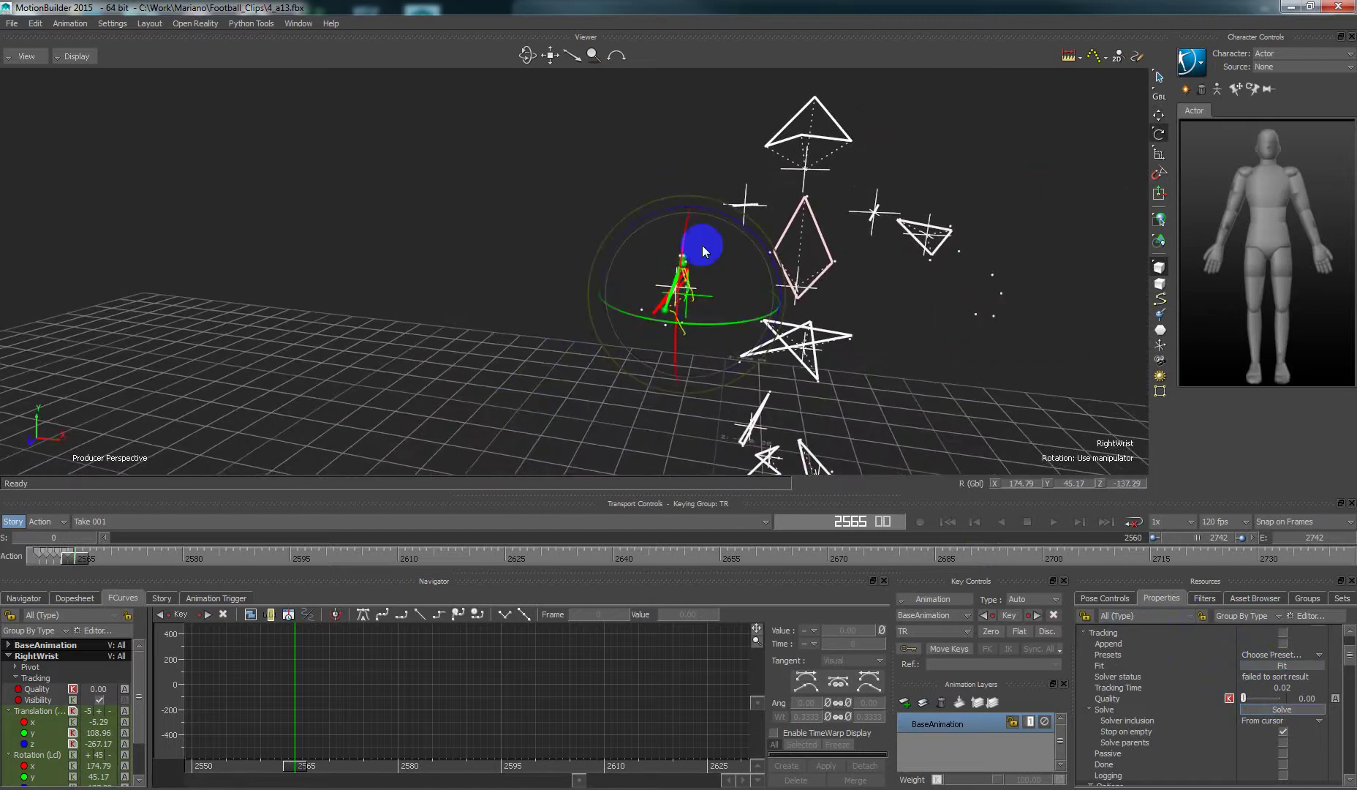
pyautogui.click(1283, 669)
pyautogui.keyDown('ctrl'); pyautogui.keyDown('shift'); pyautogui.moveTo(647, 363); pyautogui.dragTo(812, 367); pyautogui.keyUp('shift'); pyautogui.keyUp('ctrl')
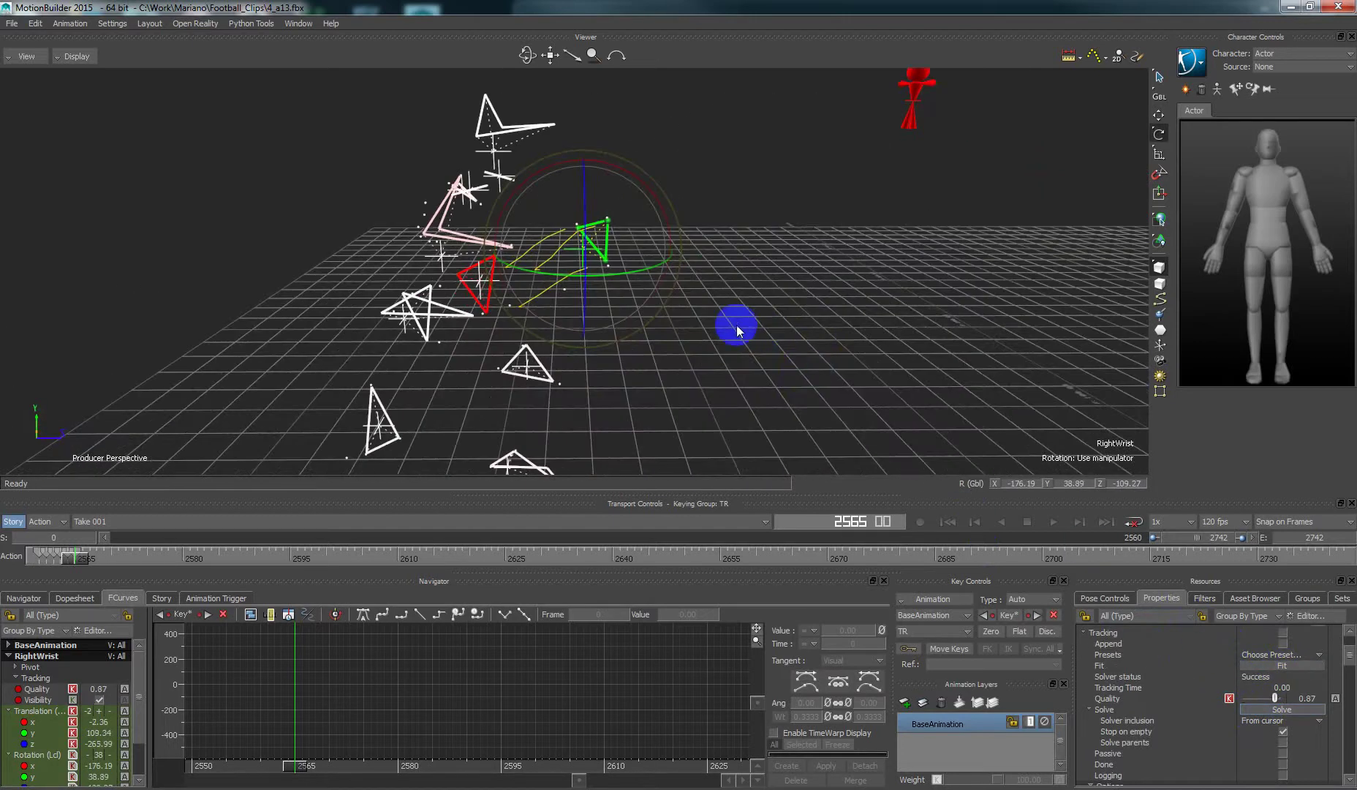
pyautogui.keyDown('shift'); pyautogui.moveTo(709, 338); pyautogui.dragTo(704, 365); pyautogui.keyUp('shift')
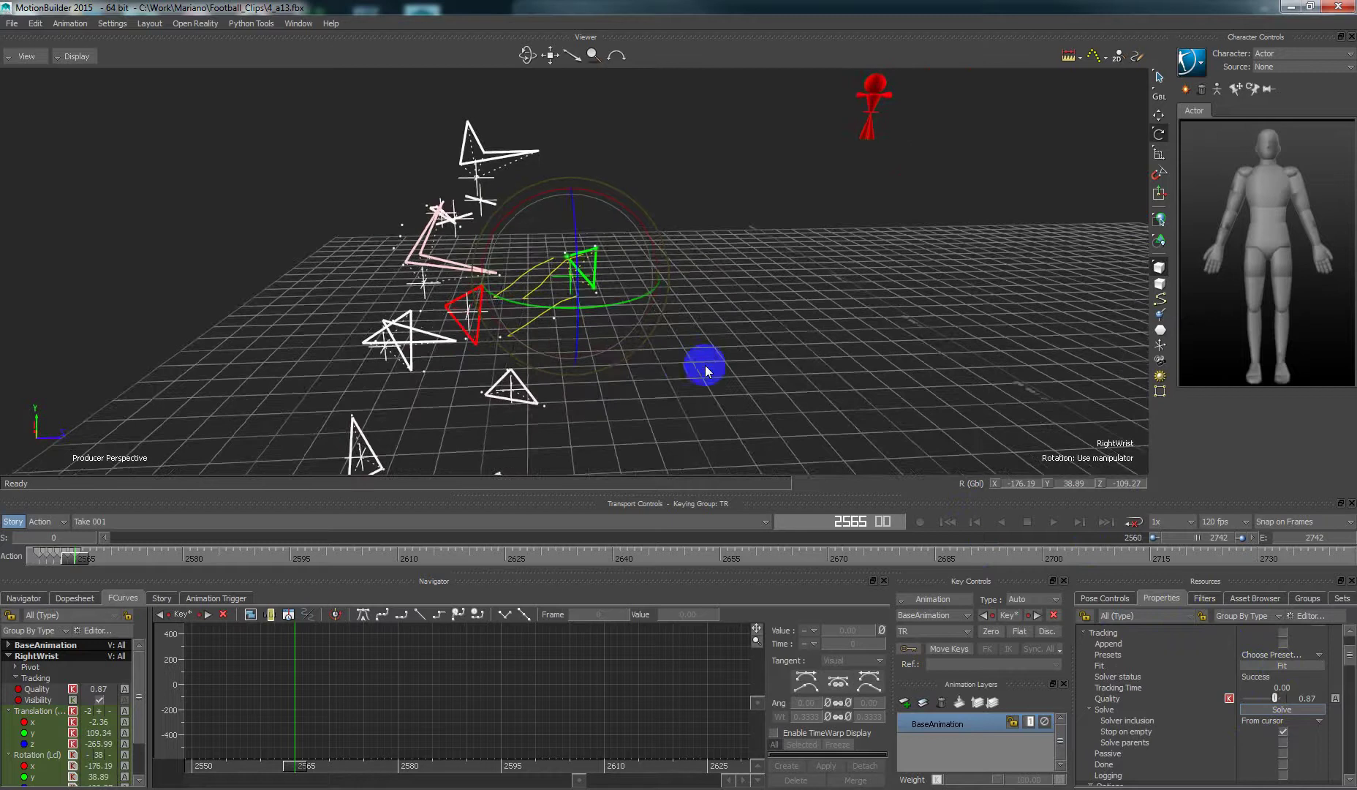
pyautogui.click(1159, 134)
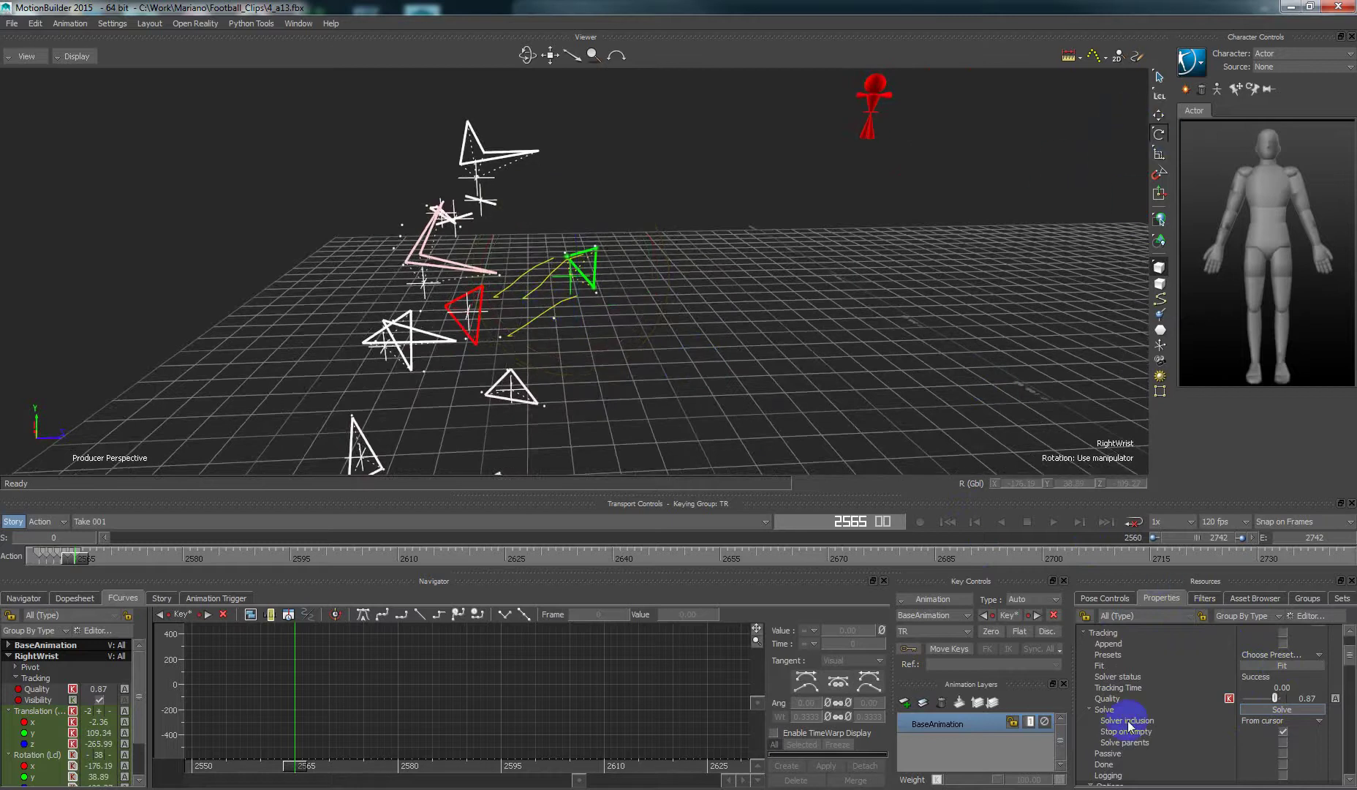
# Examine the distance settings under RightWrist's Position Constraint and Orient Constraint
pyautogui.scroll(-4, 1137, 718)
pyautogui.scroll(-5, 1145, 717)
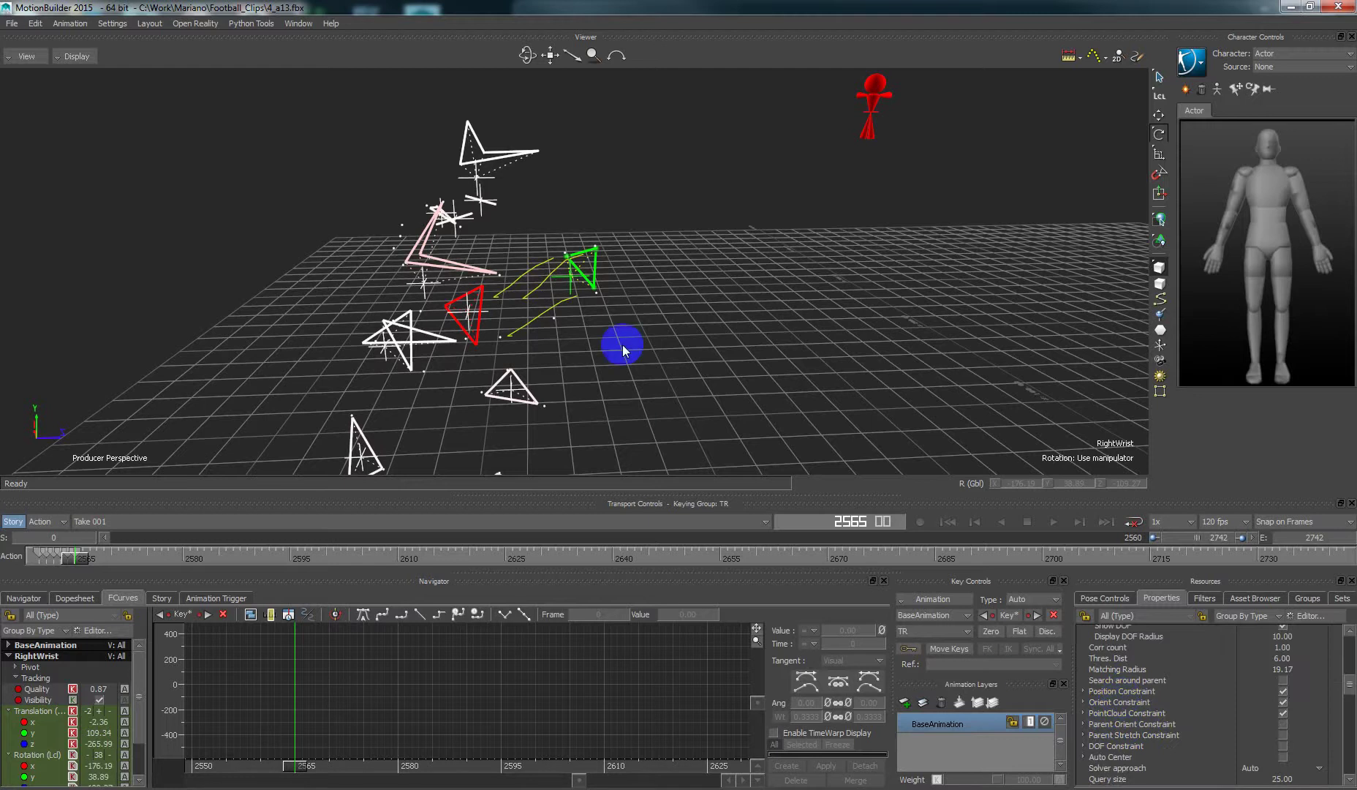
pyautogui.keyDown('ctrl'); pyautogui.keyDown('shift'); pyautogui.moveTo(622, 344); pyautogui.dragTo(646, 376); pyautogui.keyUp('shift'); pyautogui.keyUp('ctrl')
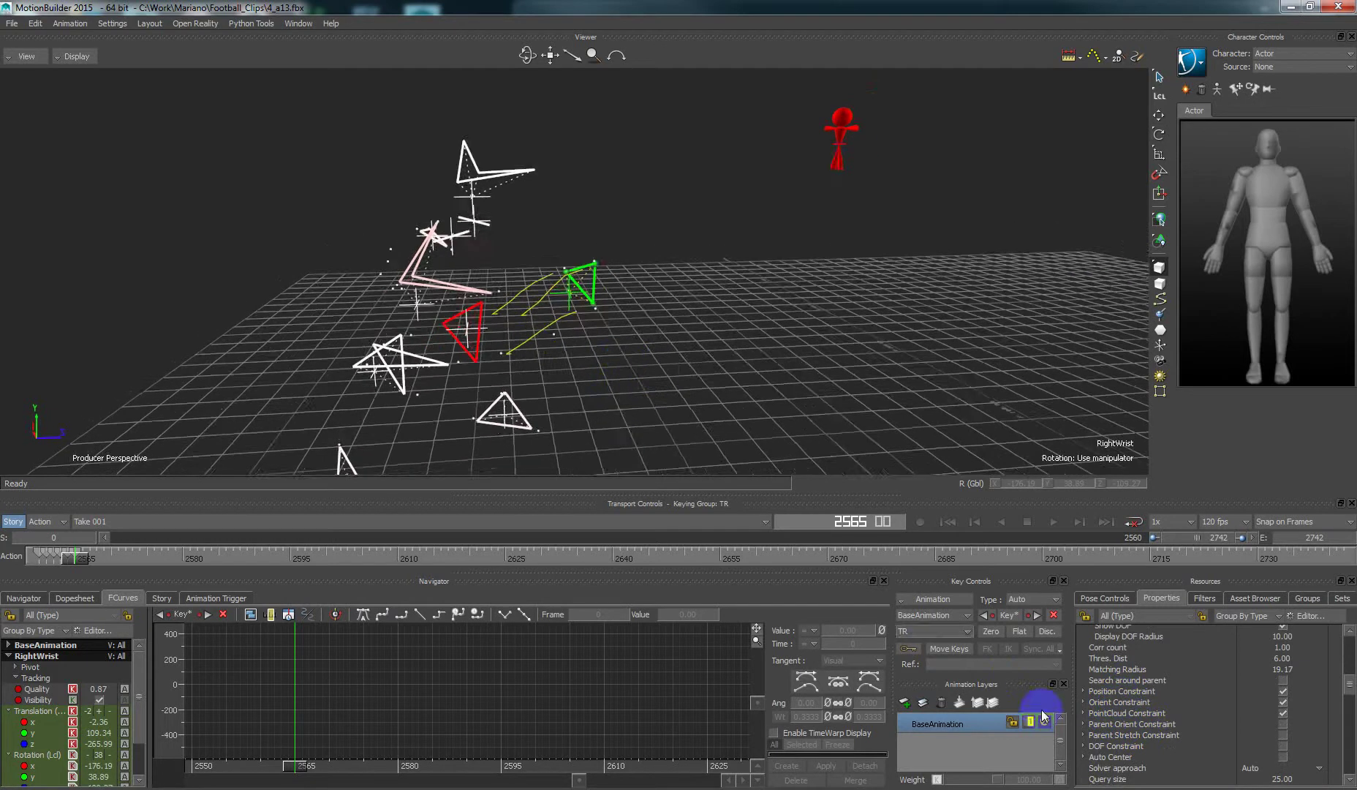
pyautogui.click(1082, 691)
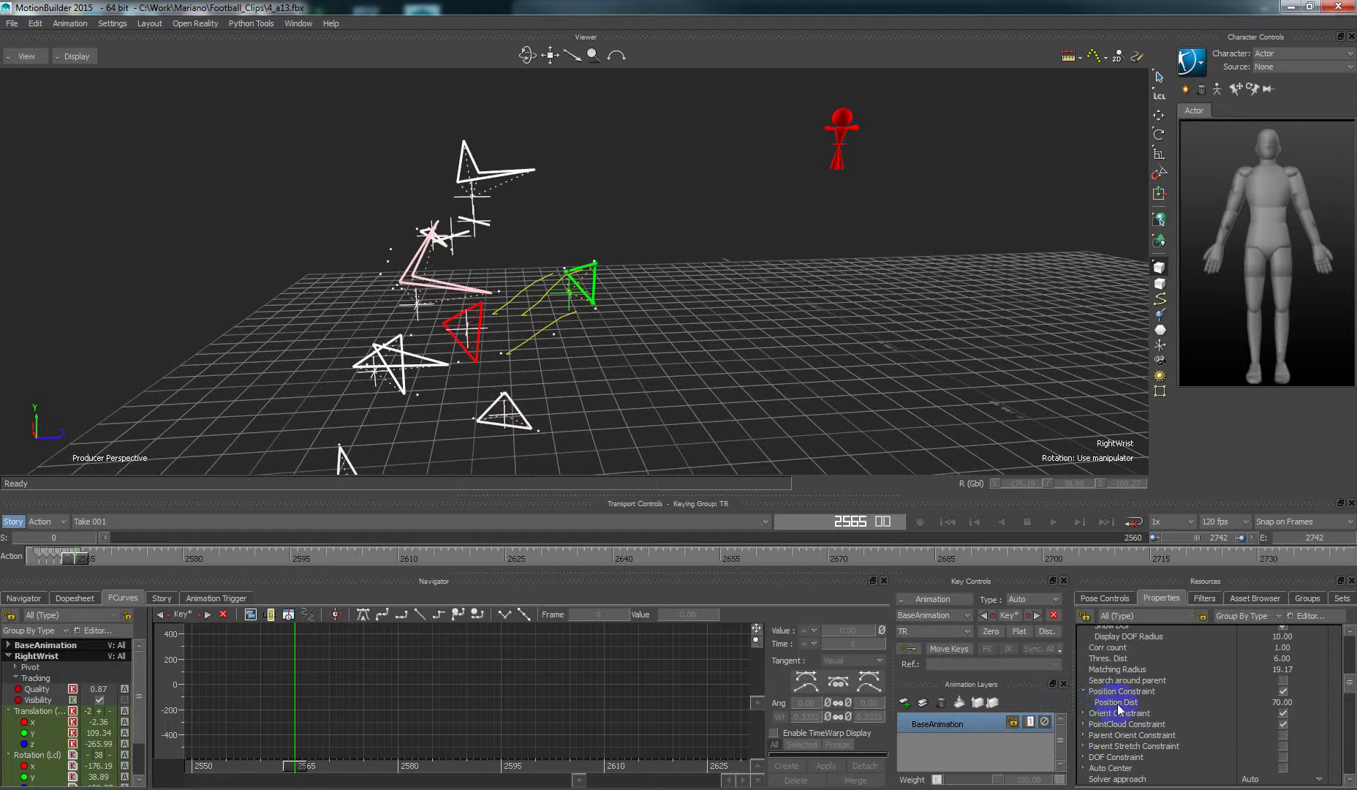
pyautogui.click(1083, 713)
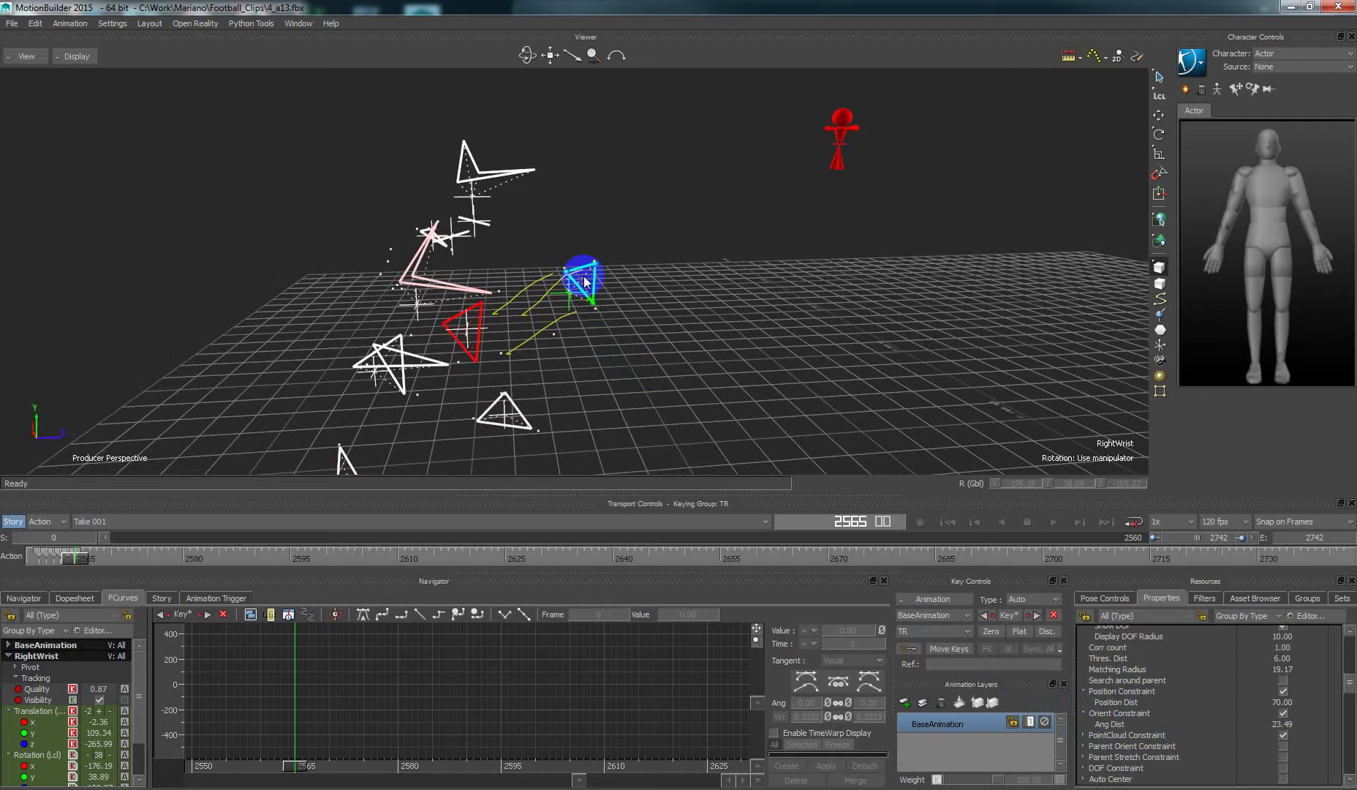
pyautogui.click(1084, 713)
pyautogui.click(1085, 692)
pyautogui.keyDown('shift'); pyautogui.moveTo(671, 326); pyautogui.dragTo(658, 332); pyautogui.keyUp('shift')
pyautogui.scroll(3, 1143, 728)
pyautogui.scroll(3, 1146, 729)
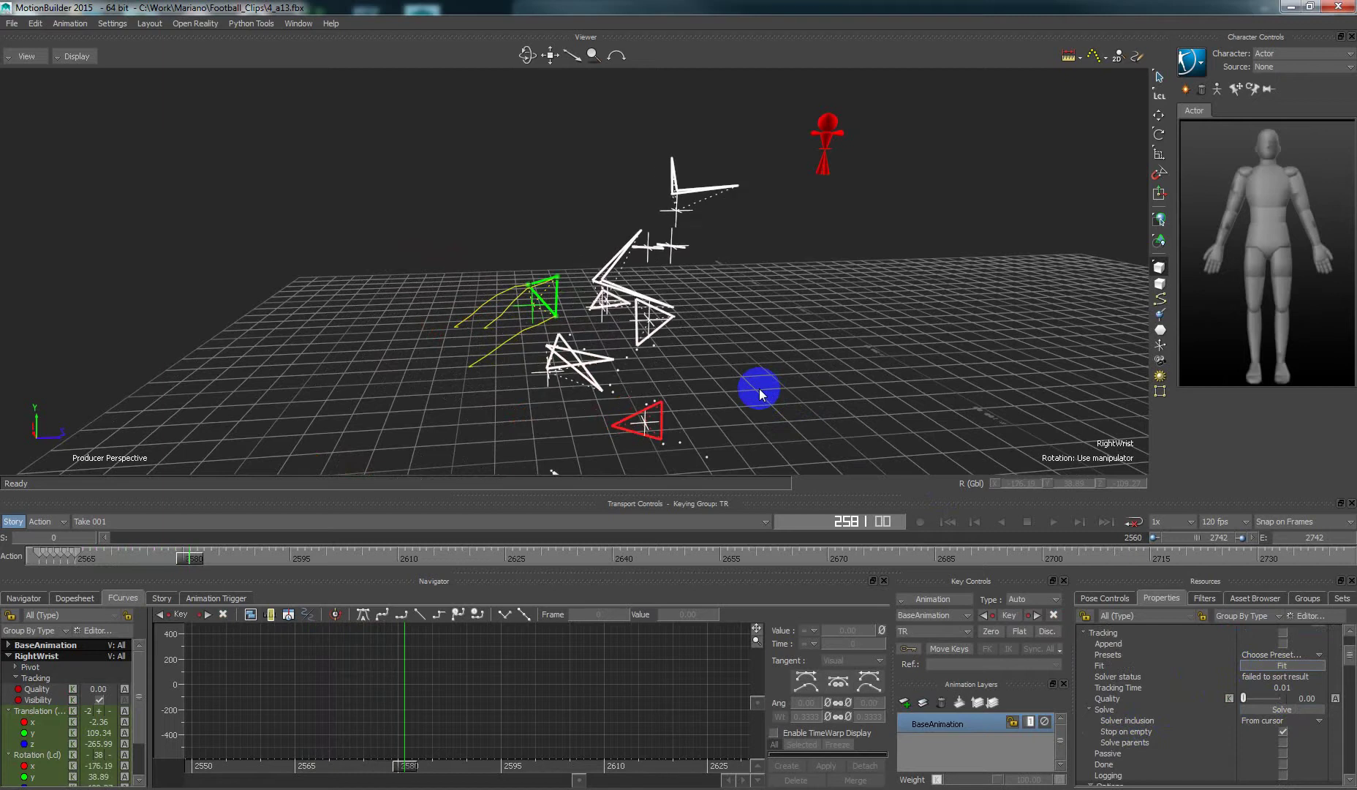
# Compare the right wrist points across frames 2580 to 2584 from several angles, ending on frame 2582
pyautogui.keyDown('ctrl'); pyautogui.keyDown('shift'); pyautogui.moveTo(698, 371); pyautogui.dragTo(832, 343); pyautogui.keyUp('shift'); pyautogui.keyUp('ctrl')
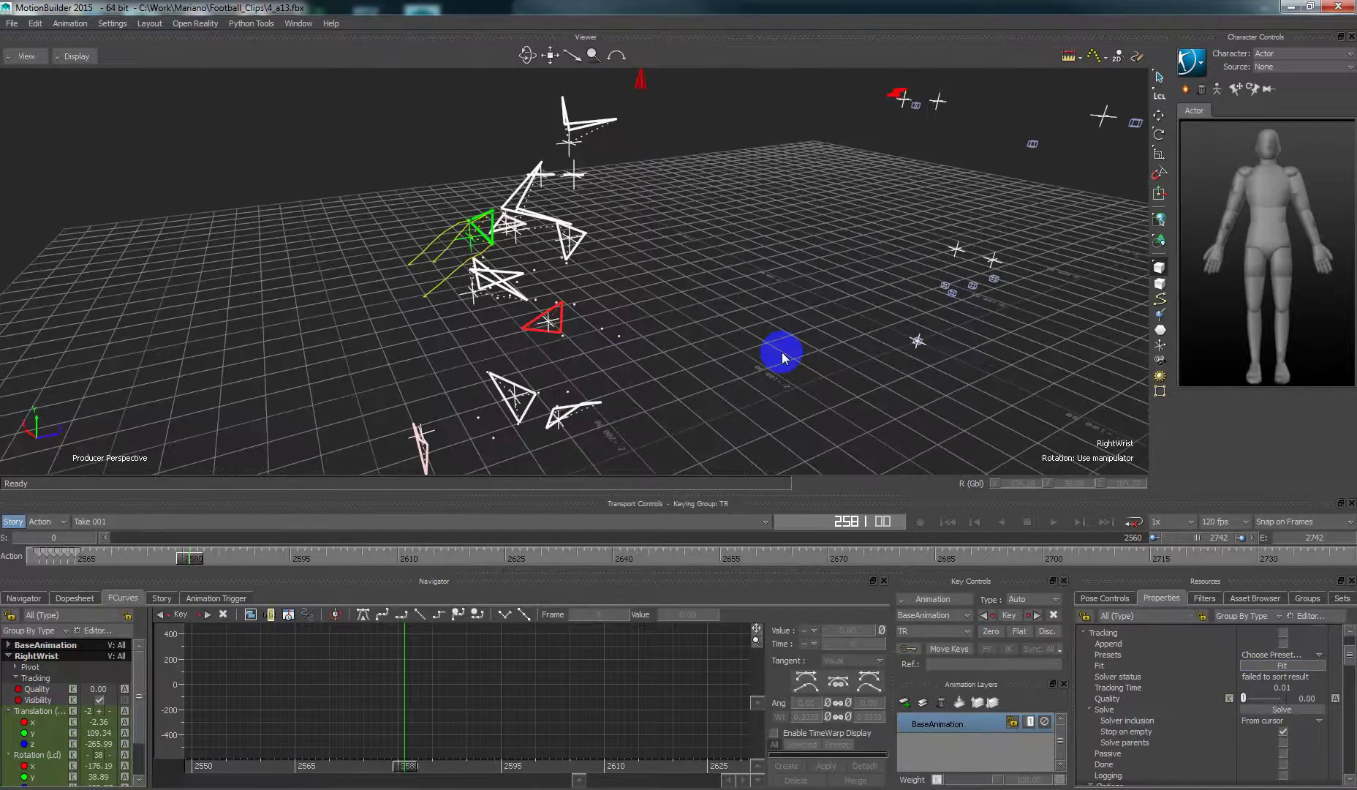
pyautogui.keyDown('ctrl'); pyautogui.keyDown('shift'); pyautogui.moveTo(734, 352); pyautogui.dragTo(767, 354); pyautogui.keyUp('shift'); pyautogui.keyUp('ctrl')
pyautogui.press('Right')
pyautogui.press('Right')
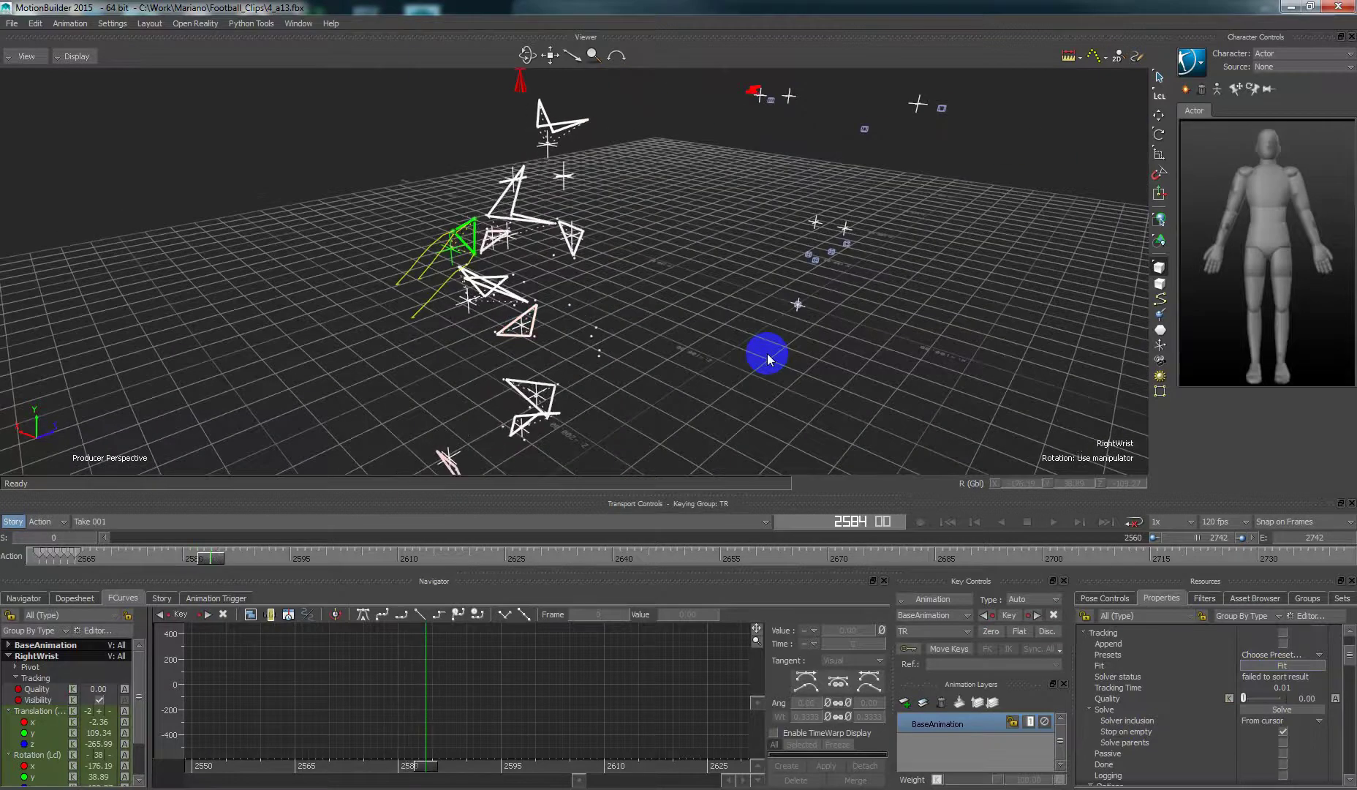
pyautogui.press('Left')
pyautogui.press('Left')
pyautogui.press('Left')
pyautogui.press('Left')
pyautogui.press('Right')
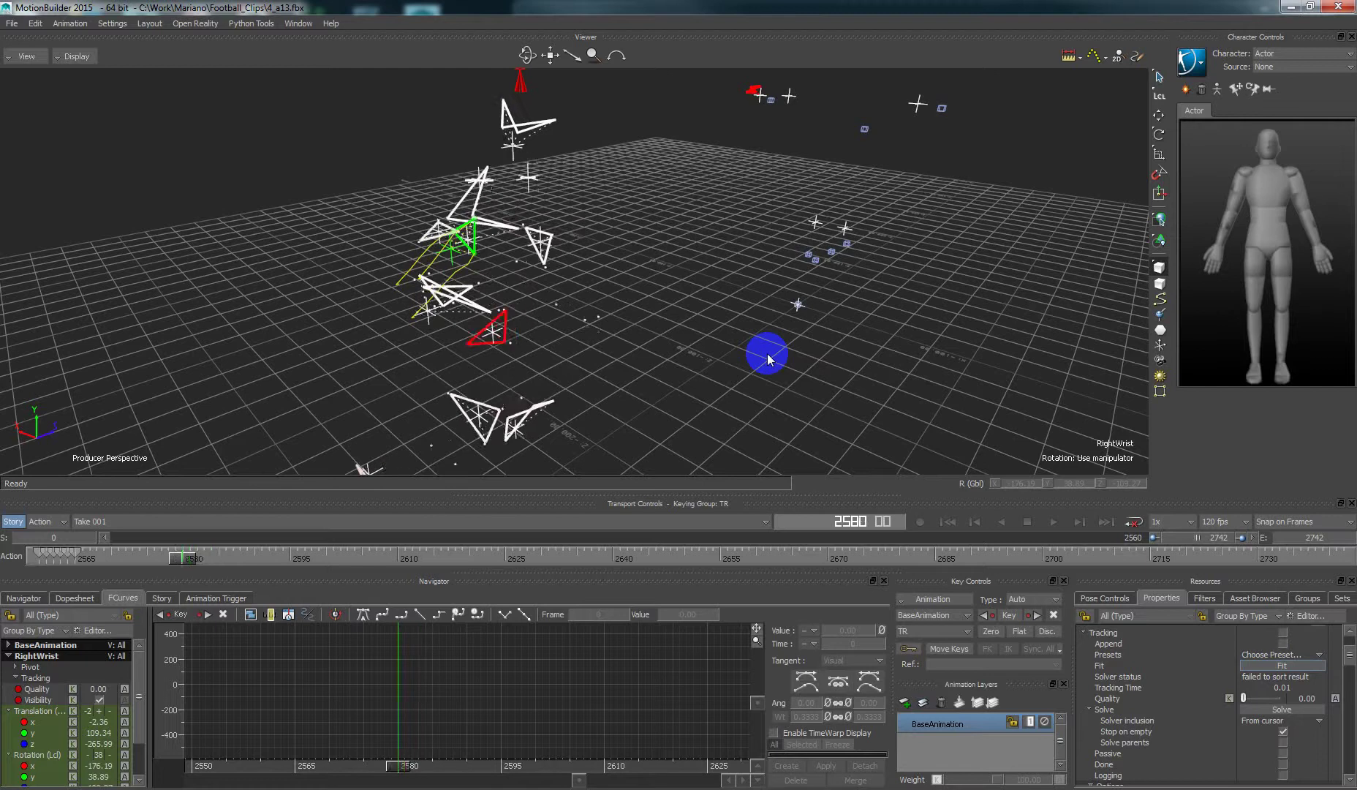
pyautogui.keyDown('ctrl'); pyautogui.keyDown('shift'); pyautogui.moveTo(768, 356); pyautogui.dragTo(701, 344); pyautogui.keyUp('shift'); pyautogui.keyUp('ctrl')
pyautogui.keyDown('ctrl'); pyautogui.keyDown('shift'); pyautogui.moveTo(784, 377); pyautogui.dragTo(730, 377); pyautogui.keyUp('shift'); pyautogui.keyUp('ctrl')
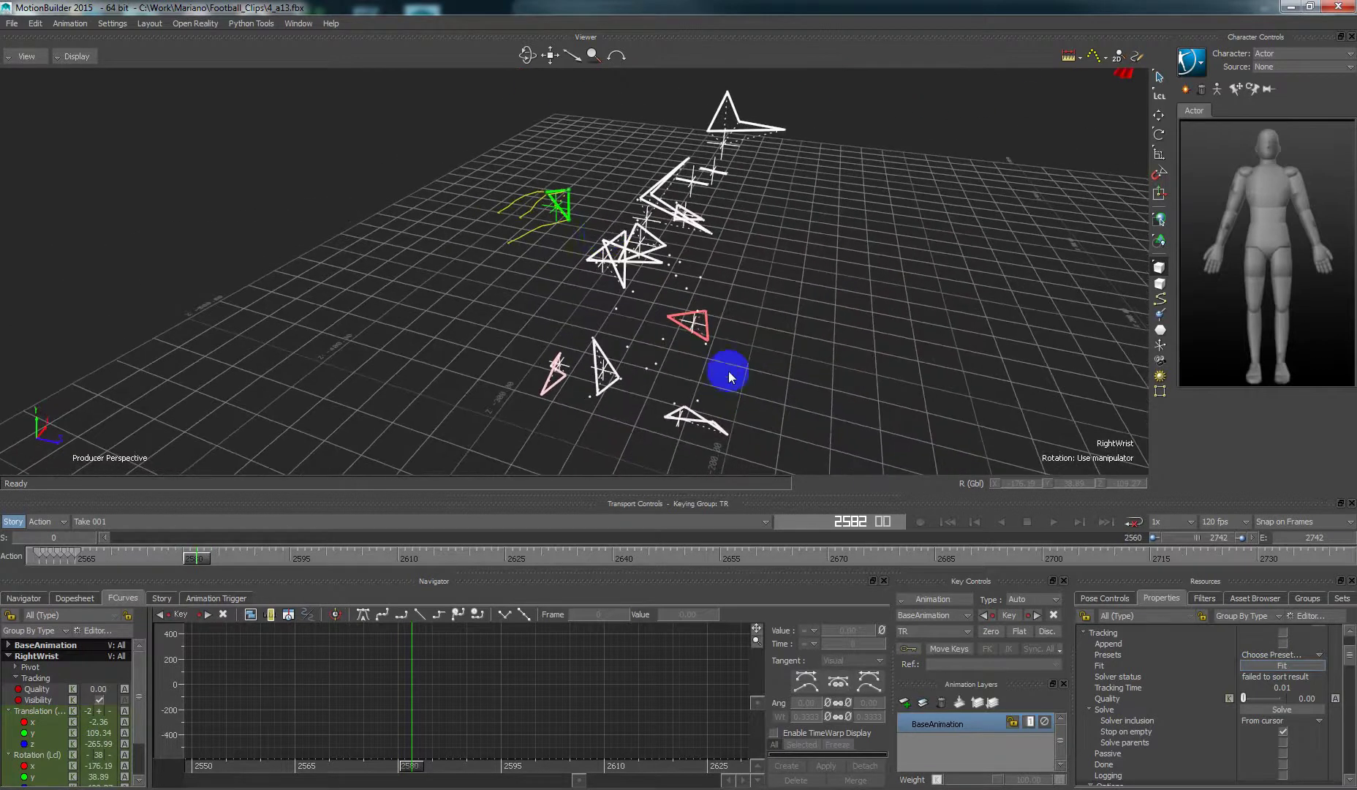
# Rotate and move RightWrist so it lines up with the right wrist points at frame 2582
pyautogui.press('r')
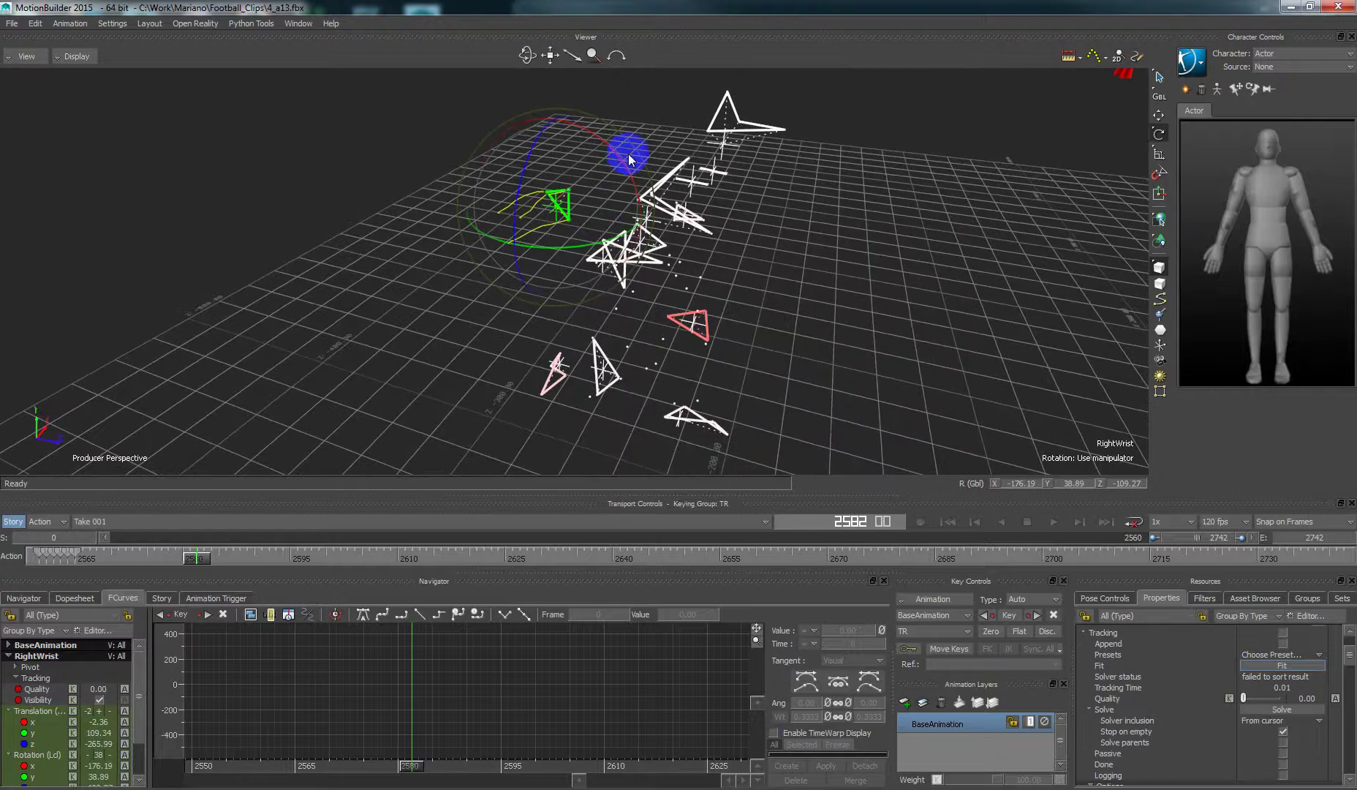
pyautogui.moveTo(641, 157)
pyautogui.mouseDown()
pyautogui.moveTo(645, 212)
pyautogui.moveTo(636, 242)
pyautogui.moveTo(621, 239)
pyautogui.mouseUp()
pyautogui.press('t')
pyautogui.moveTo(554, 208); pyautogui.dragTo(653, 320)
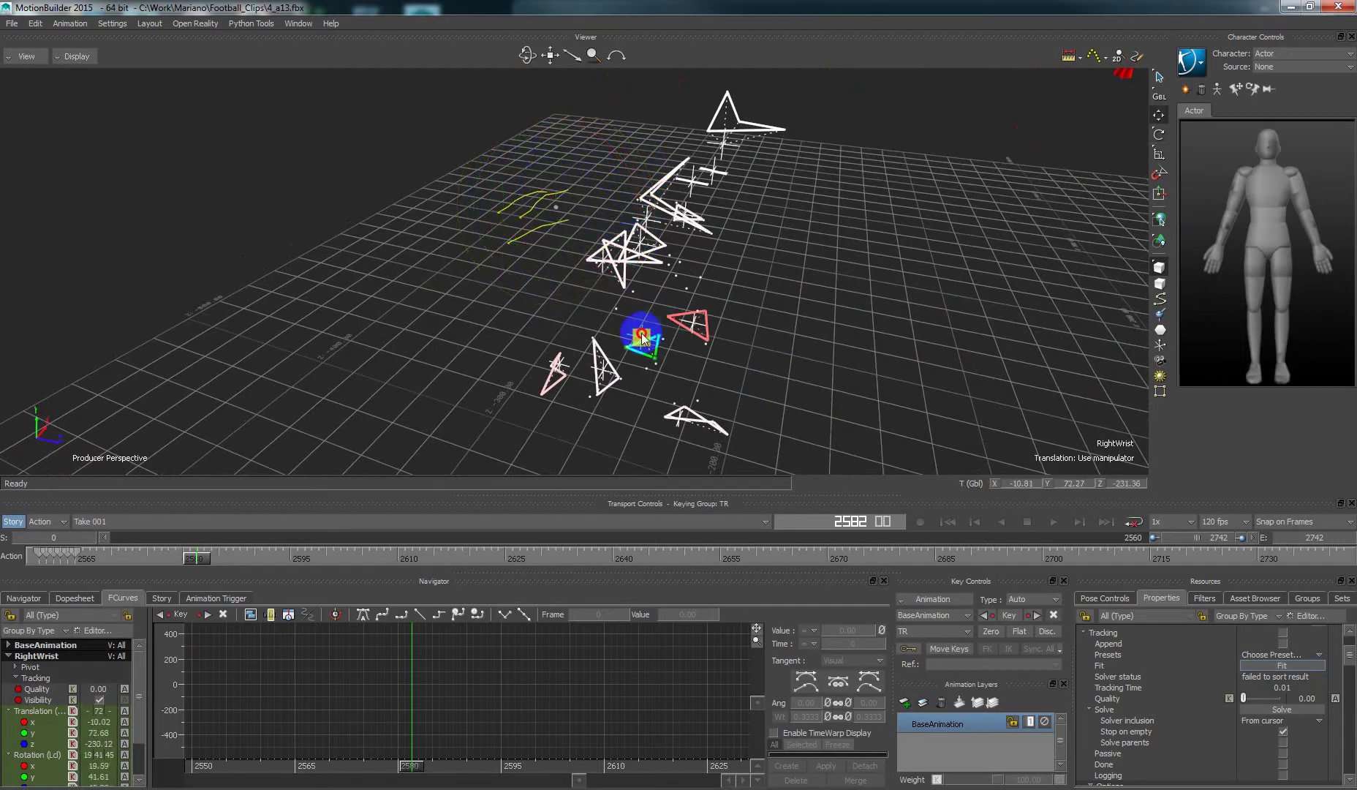
pyautogui.moveTo(689, 393)
pyautogui.keyDown('ctrl'); pyautogui.keyDown('shift'); pyautogui.mouseDown()
pyautogui.moveTo(691, 363)
pyautogui.moveTo(715, 383)
pyautogui.moveTo(834, 336)
pyautogui.moveTo(804, 344)
pyautogui.mouseUp(); pyautogui.keyUp('shift'); pyautogui.keyUp('ctrl')
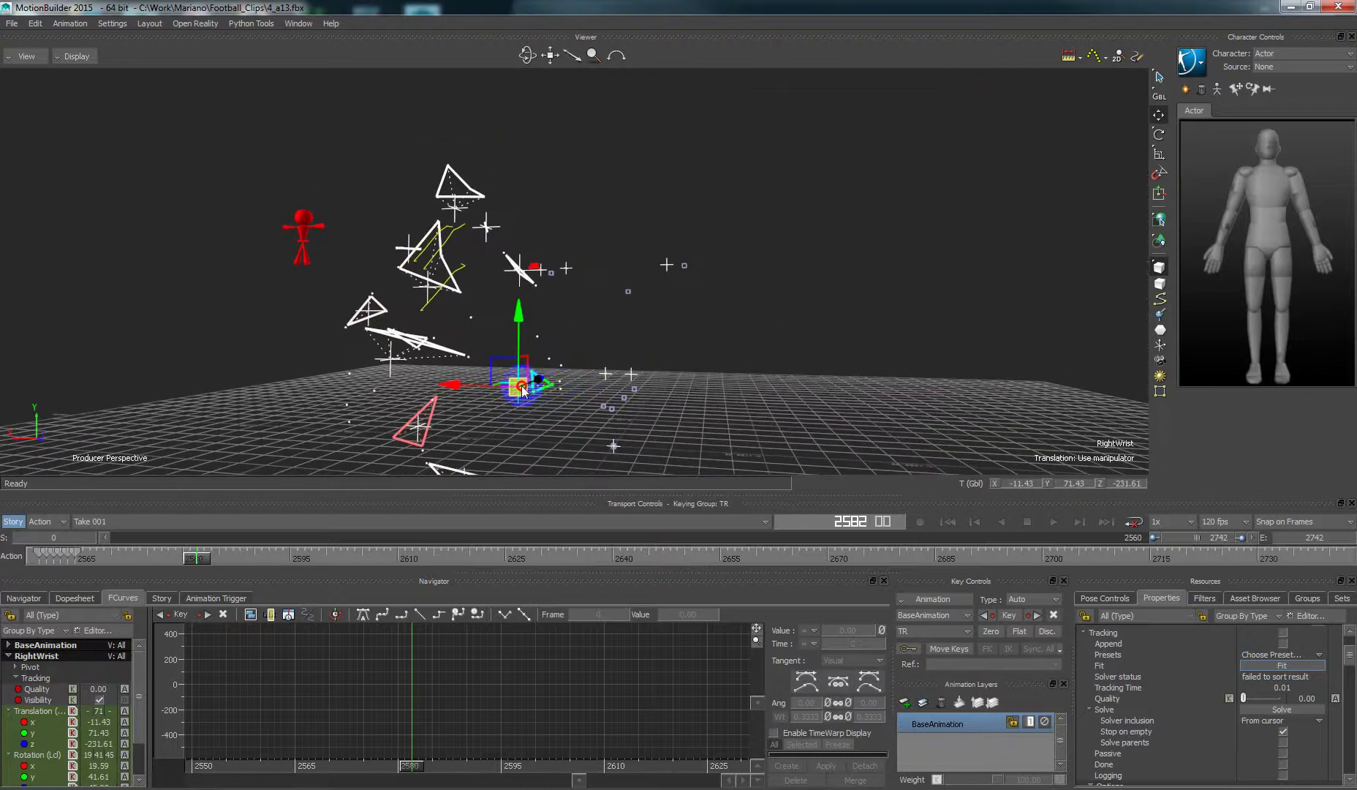
pyautogui.press('r')
pyautogui.moveTo(486, 361); pyautogui.dragTo(521, 319)
# Fit RightWrist to the point cloud at frame 2582 and solve it from the cursor
pyautogui.keyDown('ctrl'); pyautogui.keyDown('shift'); pyautogui.moveTo(591, 376); pyautogui.dragTo(523, 404); pyautogui.keyUp('shift'); pyautogui.keyUp('ctrl')
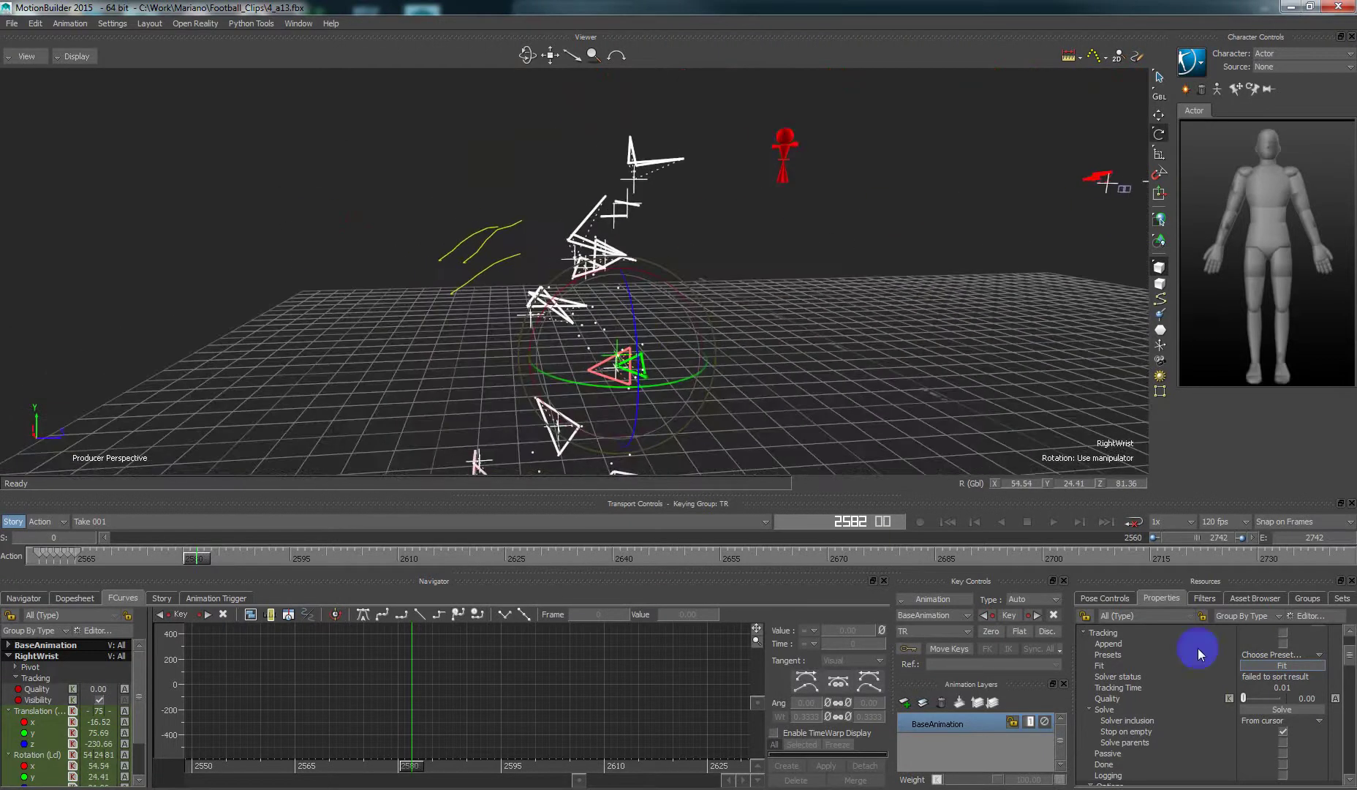
pyautogui.click(1258, 667)
pyautogui.keyDown('ctrl'); pyautogui.keyDown('shift'); pyautogui.moveTo(712, 373); pyautogui.dragTo(972, 305); pyautogui.keyUp('shift'); pyautogui.keyUp('ctrl')
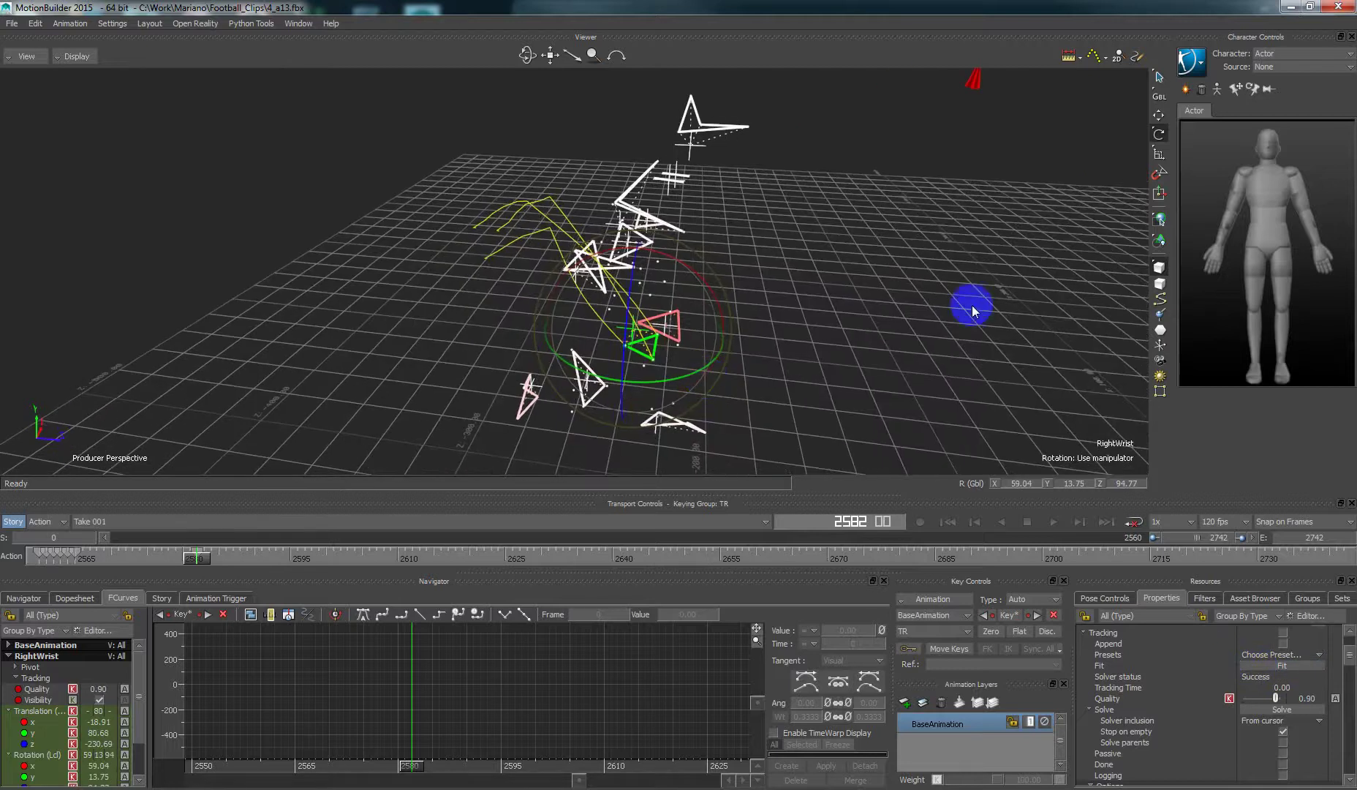
pyautogui.keyDown('ctrl'); pyautogui.keyDown('shift'); pyautogui.moveTo(705, 381); pyautogui.dragTo(772, 401); pyautogui.keyUp('shift'); pyautogui.keyUp('ctrl')
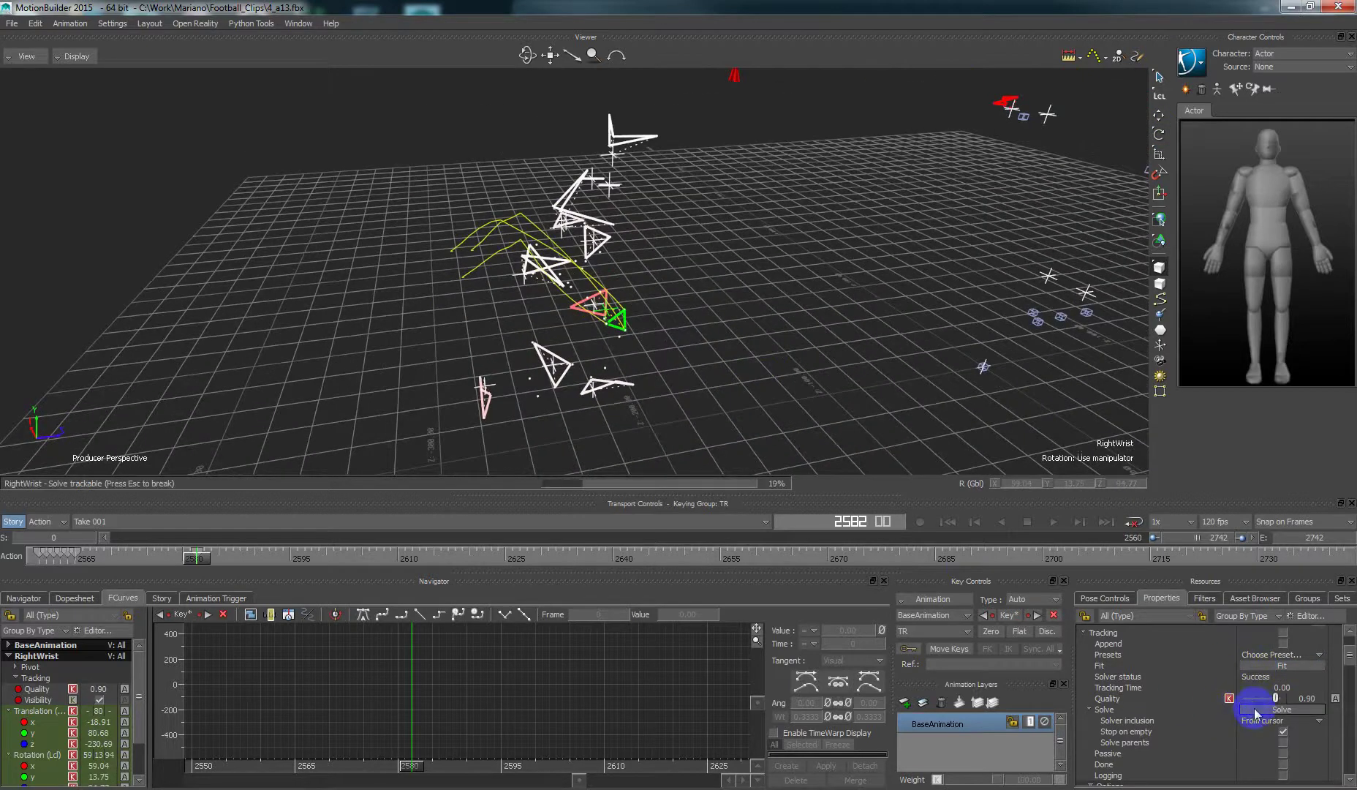
pyautogui.keyDown('ctrl'); pyautogui.keyDown('shift'); pyautogui.moveTo(912, 390); pyautogui.dragTo(766, 375); pyautogui.keyUp('shift'); pyautogui.keyUp('ctrl')
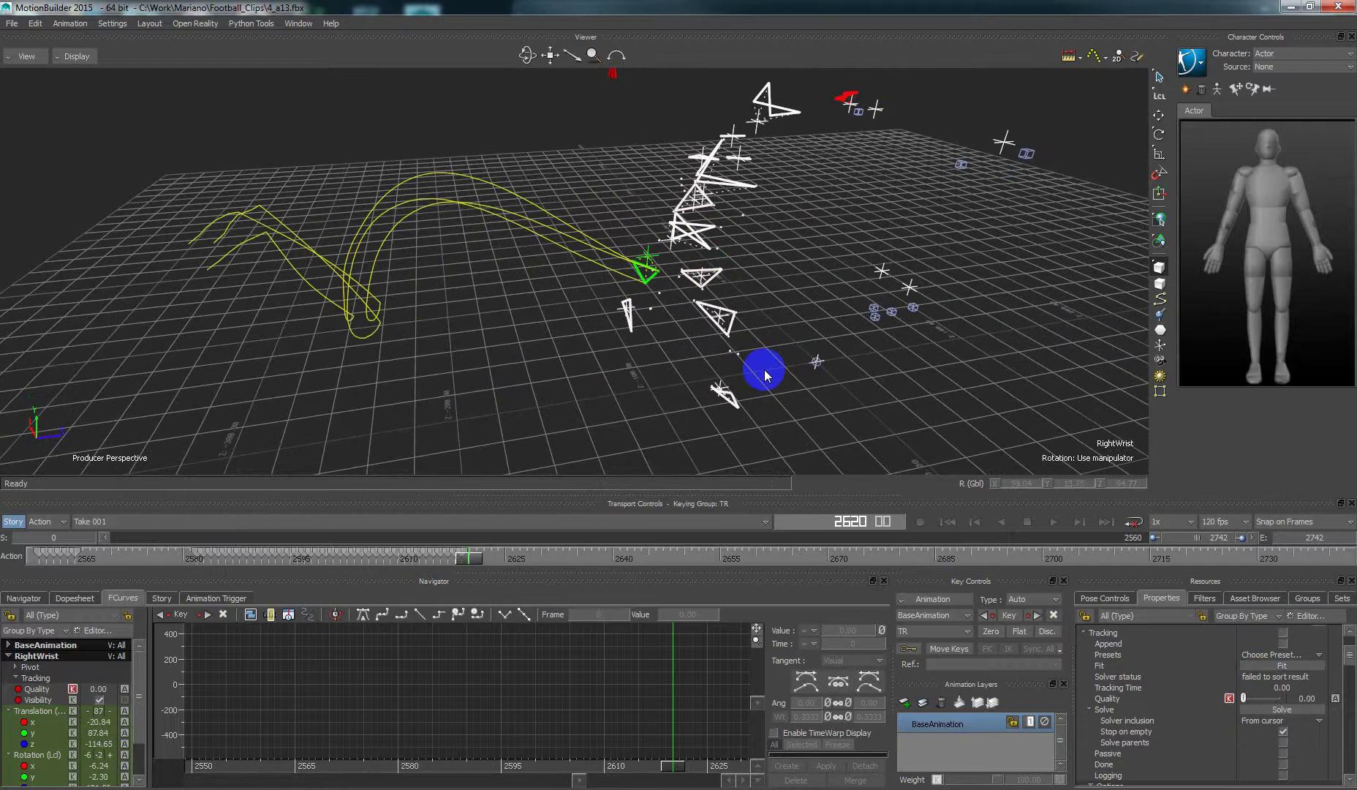
# Move RightWrist onto its points at frame 2621, then fit it and solve from the cursor
pyautogui.moveTo(558, 370); pyautogui.dragTo(515, 375)
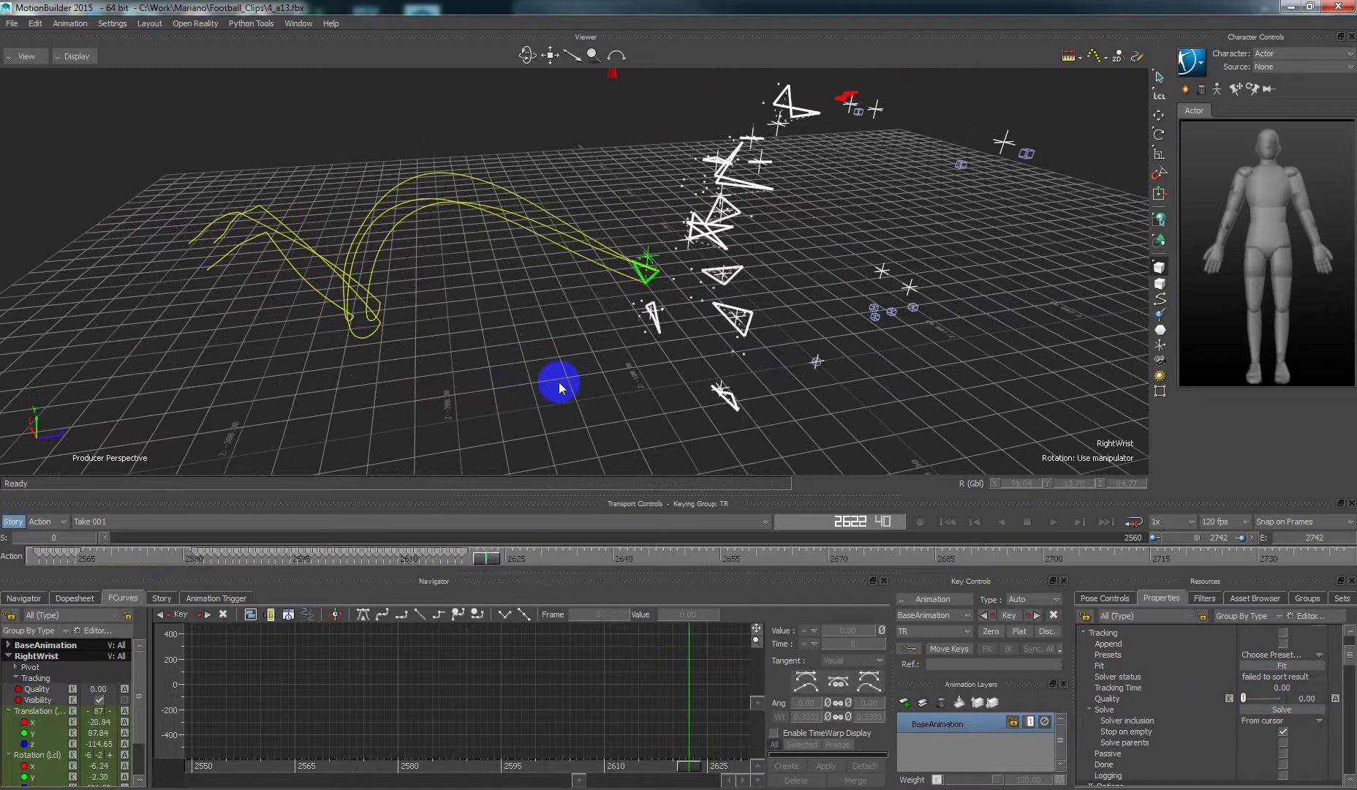
pyautogui.moveTo(657, 358); pyautogui.dragTo(511, 321)
pyautogui.press('Left')
pyautogui.press('Left')
pyautogui.press('Right')
pyautogui.press('Right')
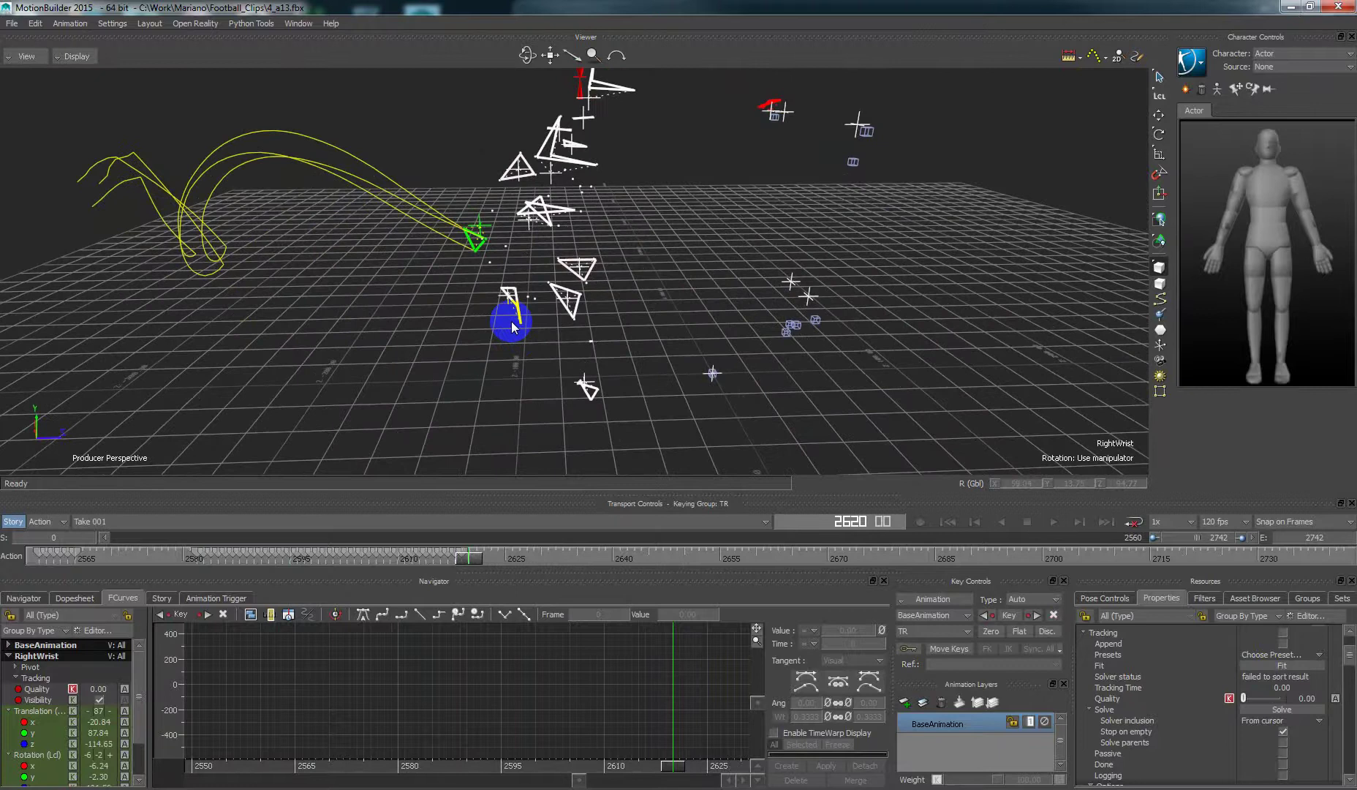
pyautogui.click(1196, 623)
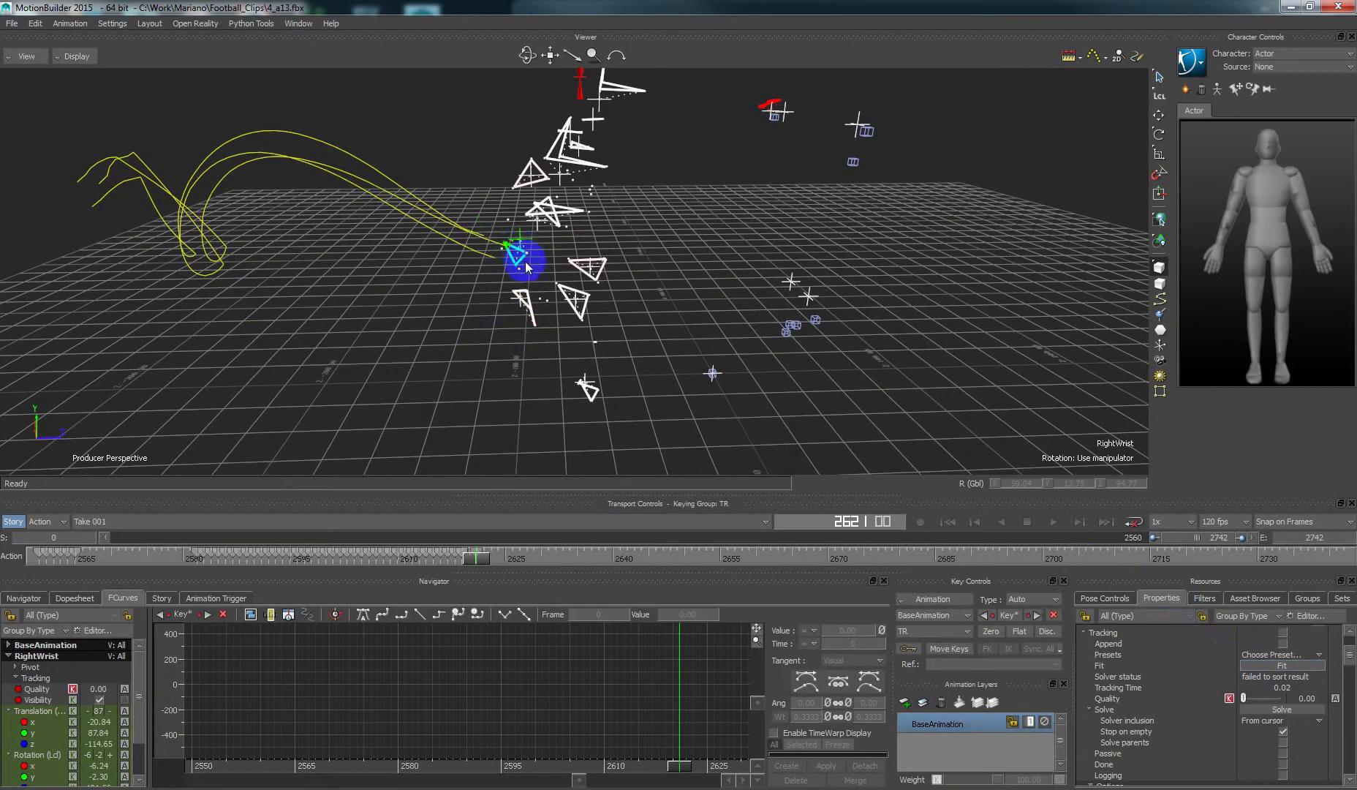
pyautogui.click(1226, 676)
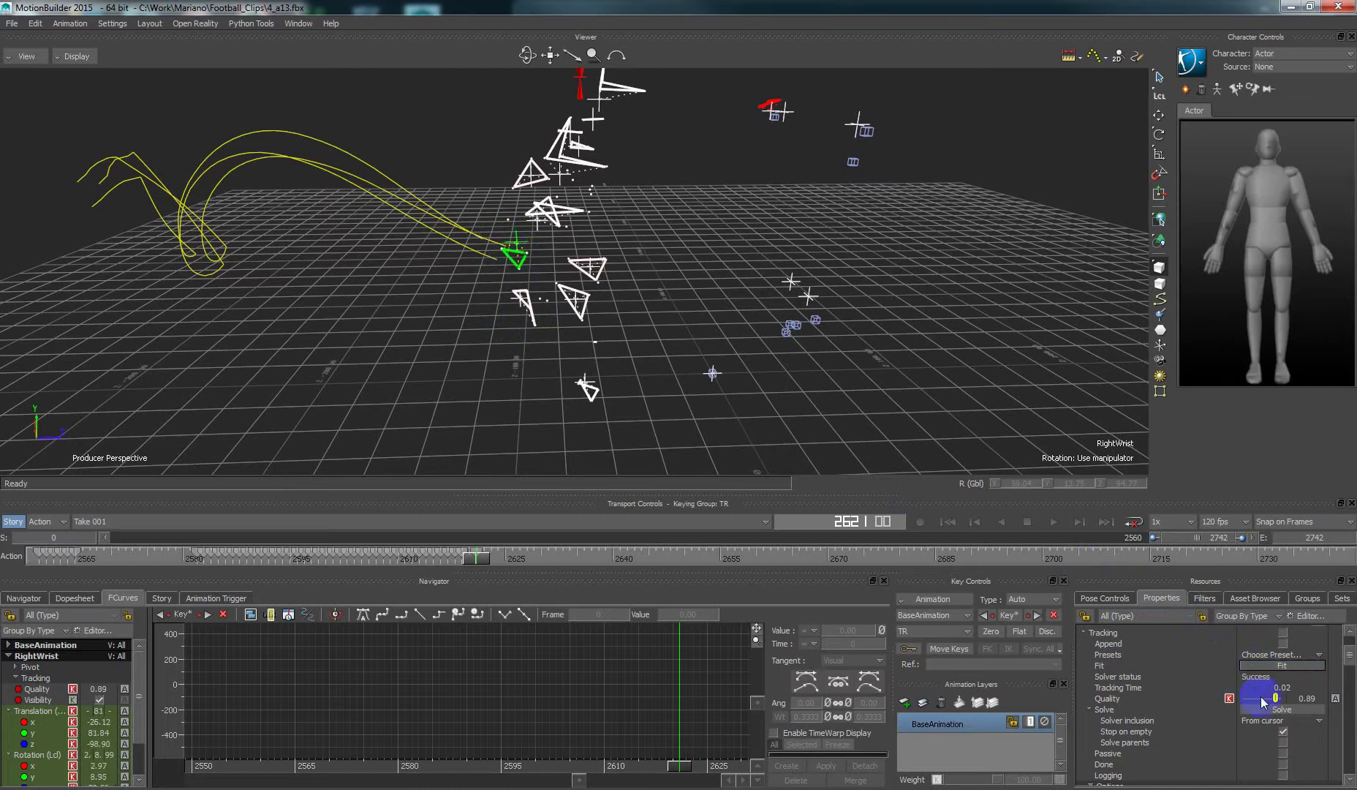
# Move RightWrist closer to its points at frame 2633, then fit and solve it from the cursor
pyautogui.keyDown('shift'); pyautogui.moveTo(838, 350); pyautogui.dragTo(720, 351); pyautogui.keyUp('shift')
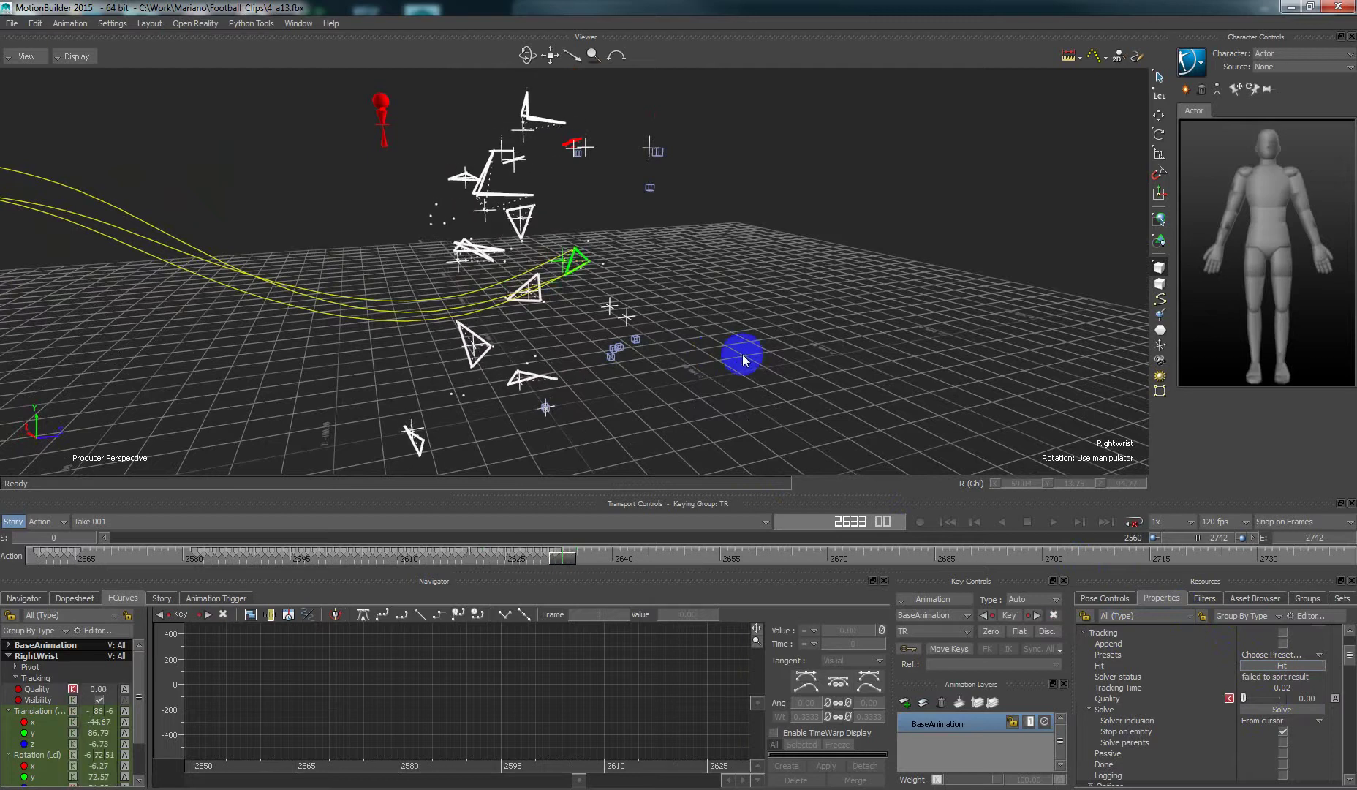
pyautogui.moveTo(736, 355)
pyautogui.mouseDown()
pyautogui.moveTo(794, 352)
pyautogui.moveTo(694, 358)
pyautogui.moveTo(686, 338)
pyautogui.moveTo(562, 292)
pyautogui.moveTo(539, 255)
pyautogui.mouseUp()
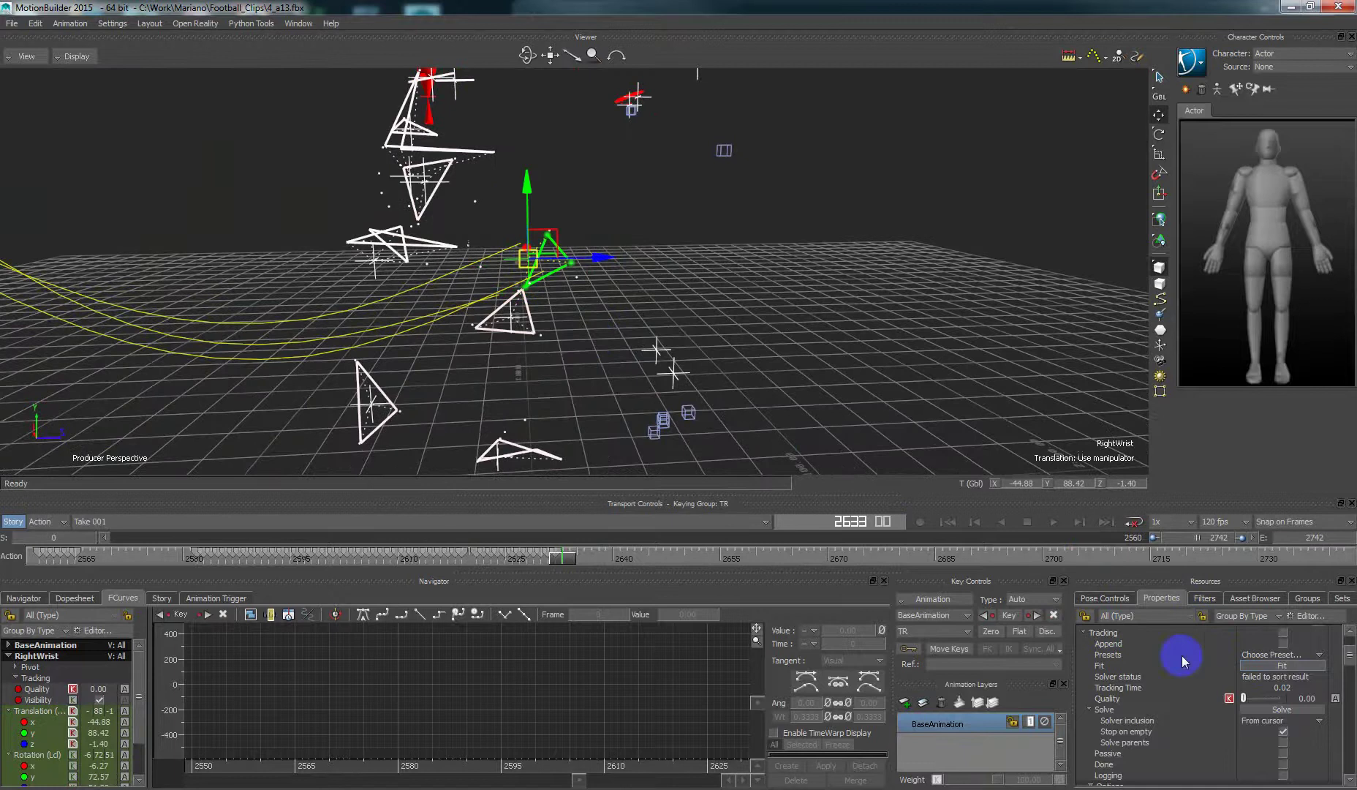
pyautogui.click(1305, 667)
pyautogui.click(1292, 709)
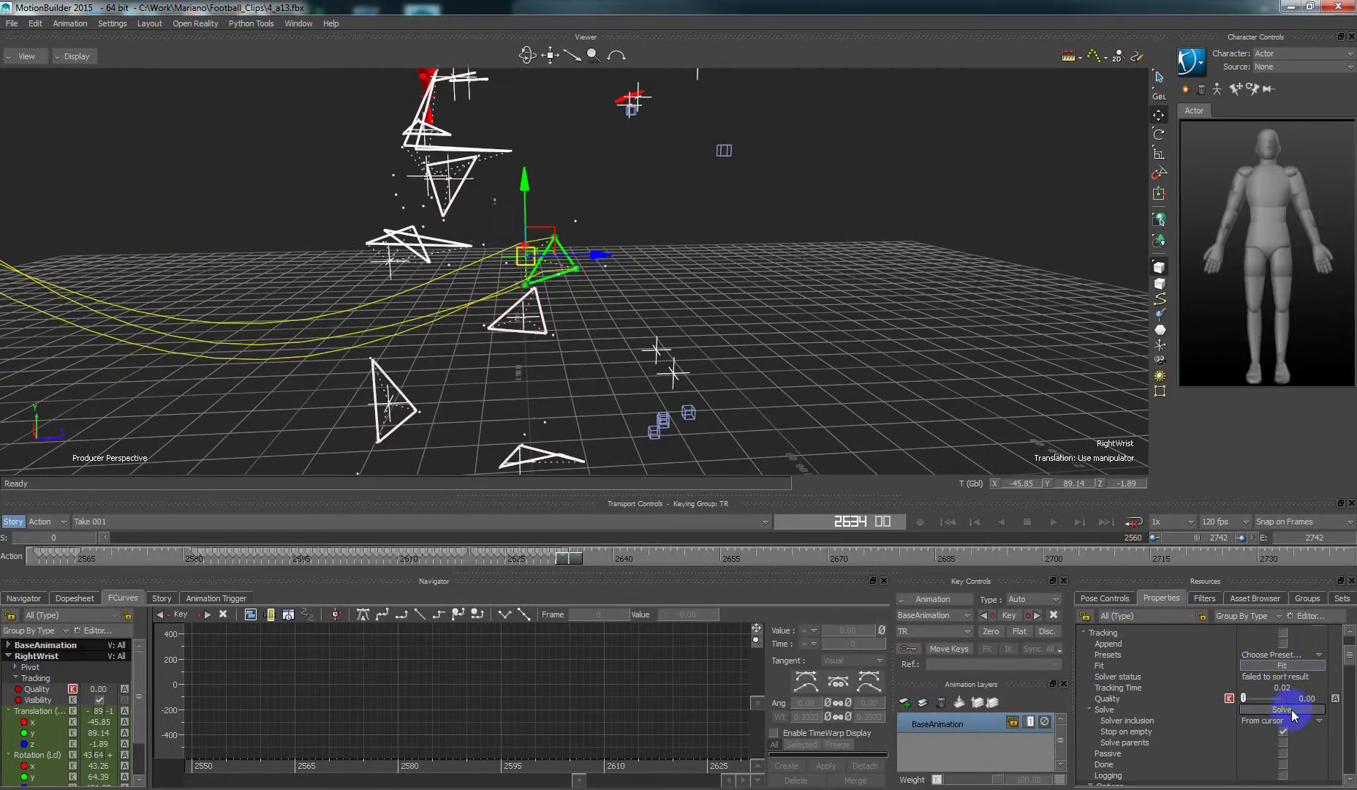
# Shift RightWrist slightly up and forward at frame 2634, then fit and solve it from the cursor
pyautogui.moveTo(528, 261); pyautogui.dragTo(550, 249)
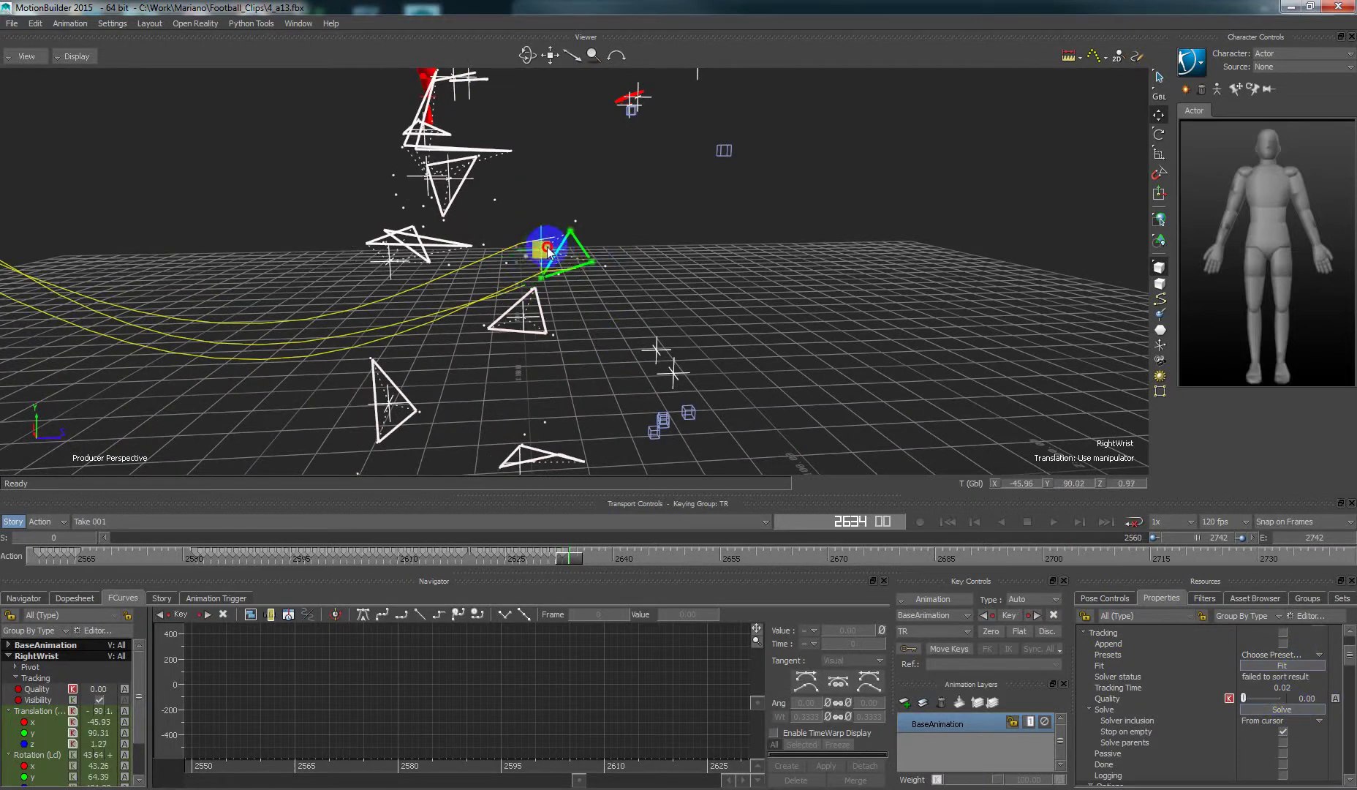
pyautogui.click(1276, 667)
pyautogui.click(1270, 710)
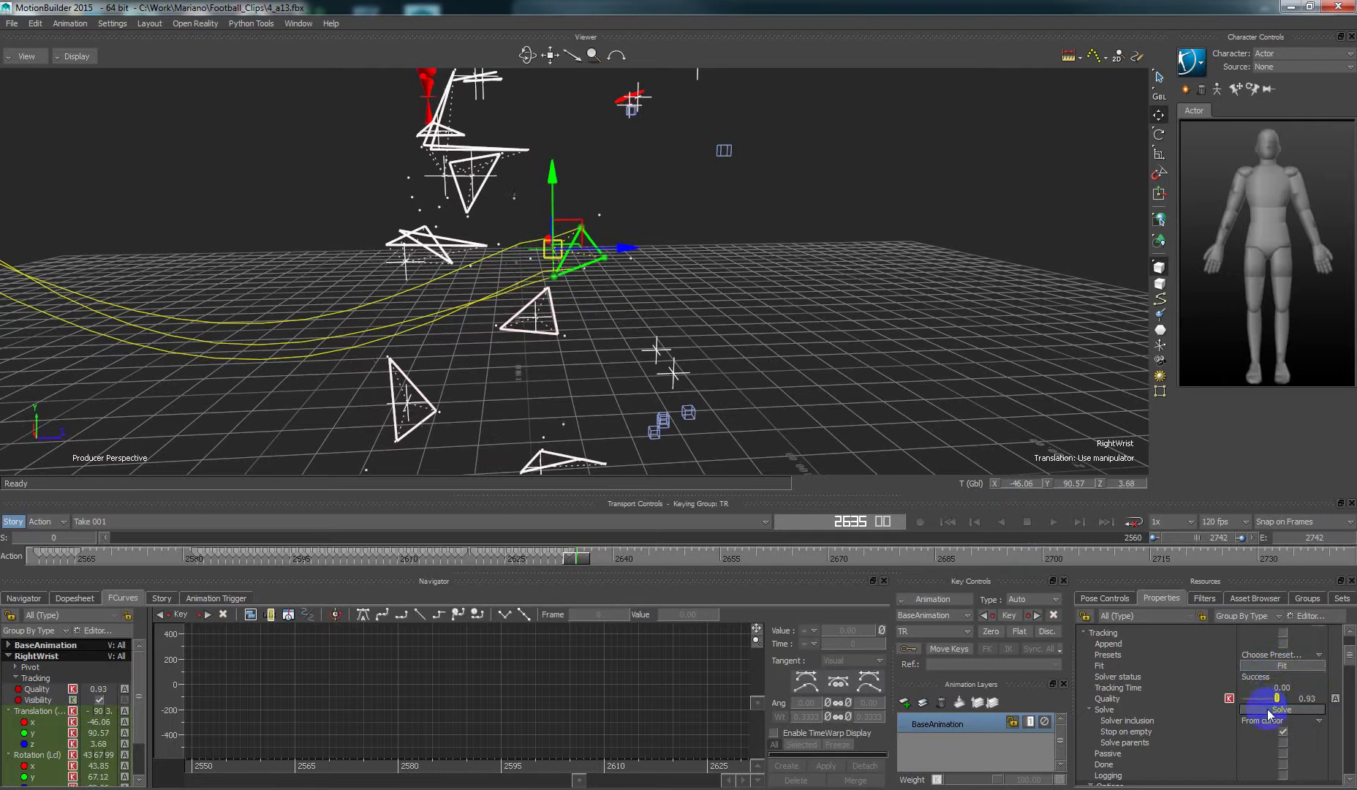
# With Thres. Dist set to 9.00, fit RightWrist at frame 2635 and solve it from the cursor
pyautogui.scroll(-4, 1248, 737)
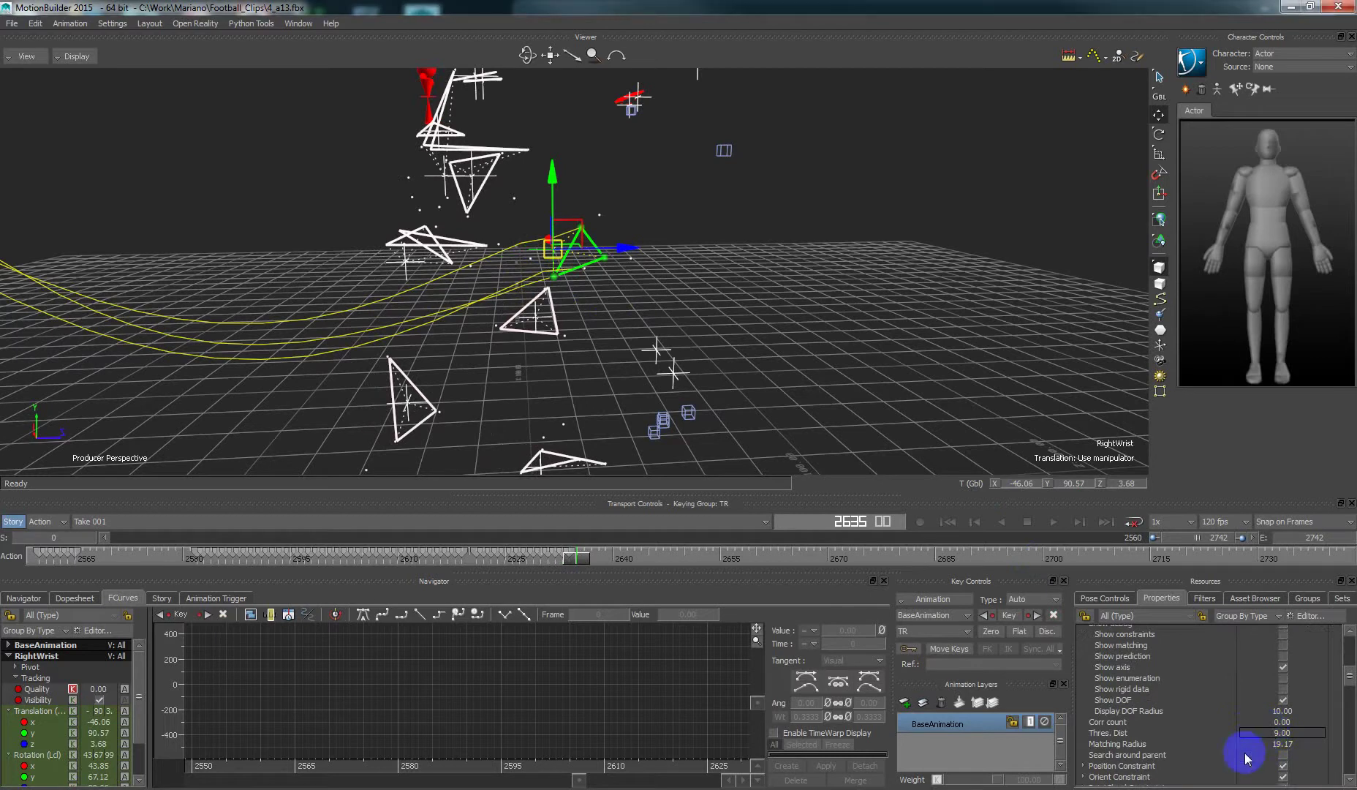
pyautogui.scroll(4, 1254, 746)
pyautogui.click(1274, 717)
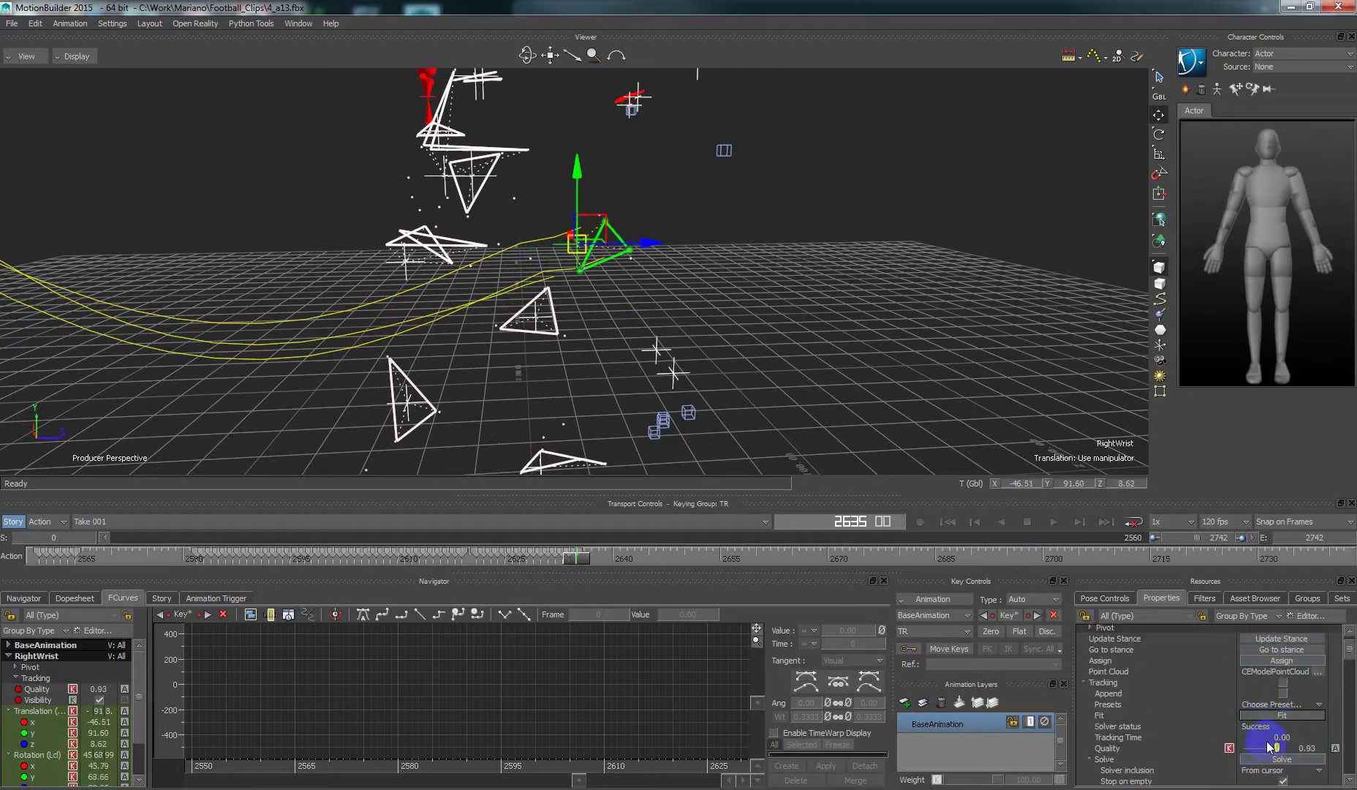
pyautogui.scroll(-2, 1270, 724)
pyautogui.click(1273, 709)
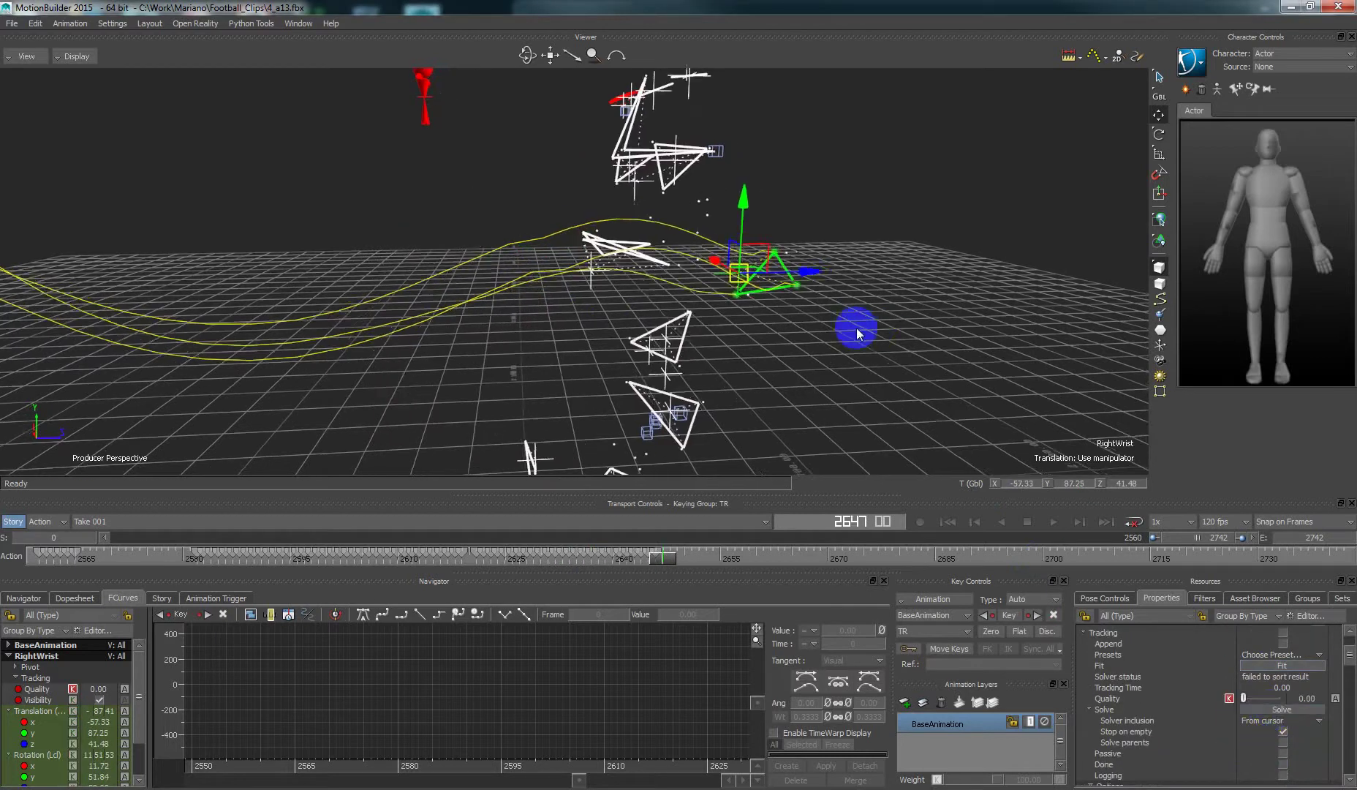
# Review RightWrist's solved motion between frames 2636 and 2647
pyautogui.press('Left')
pyautogui.press('Left')
pyautogui.press('Left')
pyautogui.press('Left')
pyautogui.press('Left')
pyautogui.press('Left')
pyautogui.press('Left')
pyautogui.press('Left')
pyautogui.press('Left')
pyautogui.press('Left')
pyautogui.press('Left')
pyautogui.press('Left')
pyautogui.press('Left')
pyautogui.press('Left')
pyautogui.press('Left')
pyautogui.press('Left')
pyautogui.press('Left')
pyautogui.press('Left')
pyautogui.press('Left')
pyautogui.press('Left')
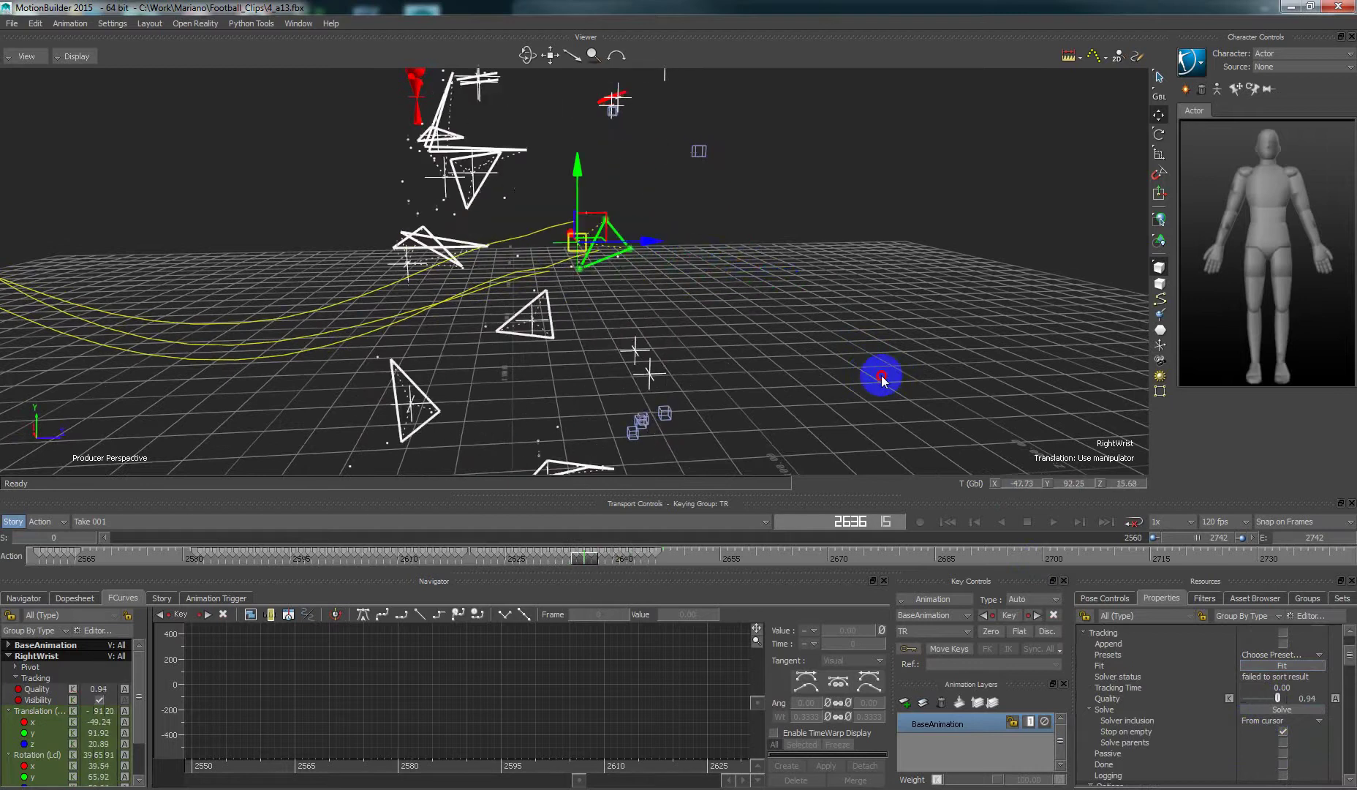
pyautogui.hotkey('ctrl', 'space')
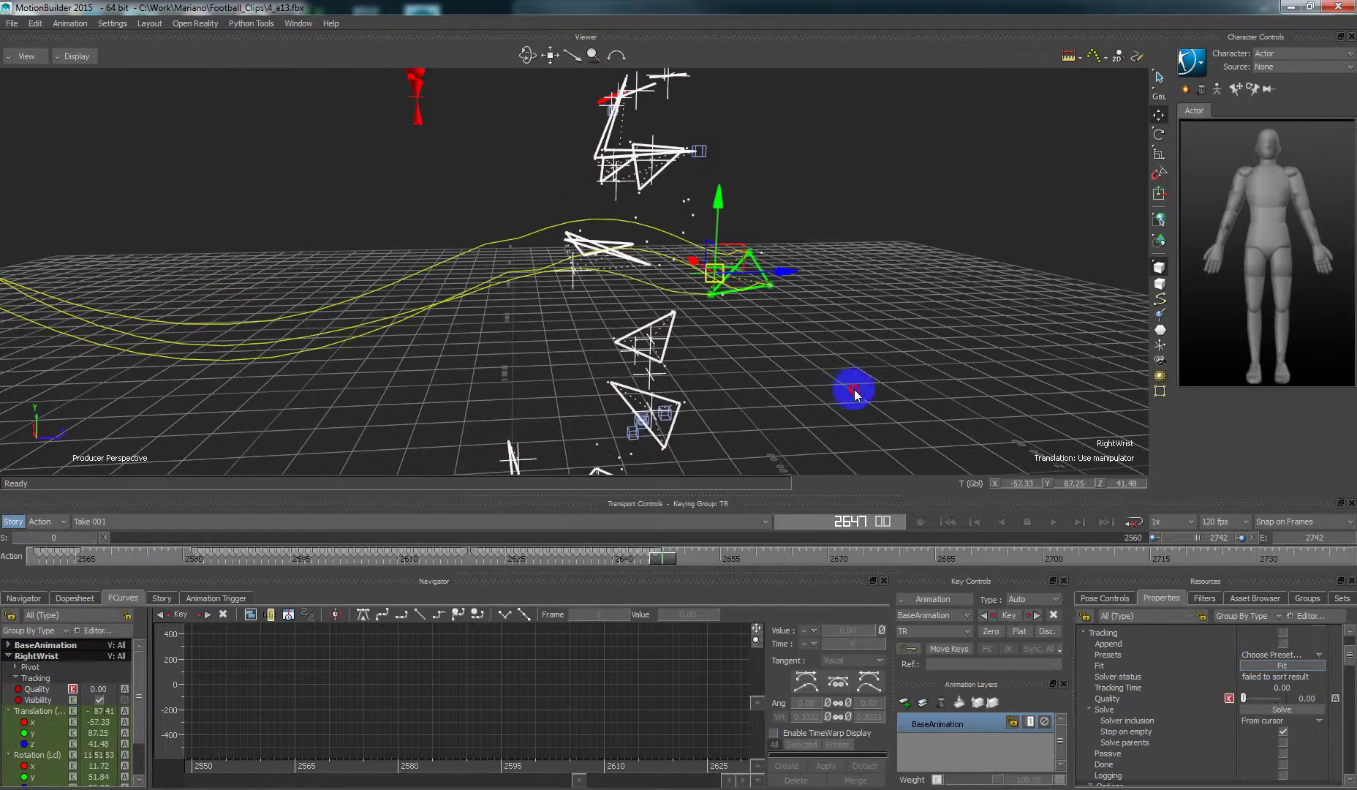
# Go to frame 2676 and move RightWrist onto the right wrist points
pyautogui.moveTo(901, 368); pyautogui.dragTo(731, 343)
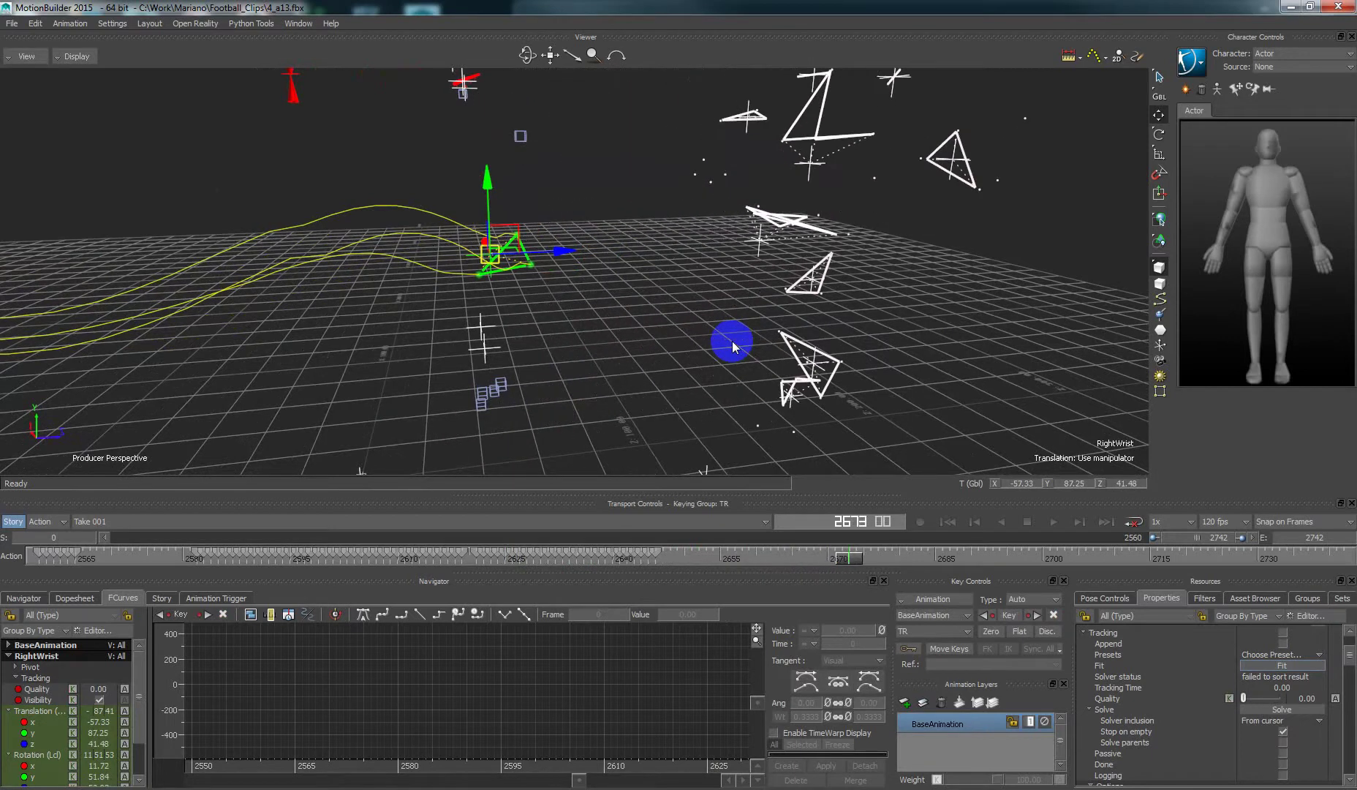
pyautogui.moveTo(794, 302)
pyautogui.mouseDown()
pyautogui.moveTo(797, 393)
pyautogui.moveTo(927, 327)
pyautogui.moveTo(760, 324)
pyautogui.moveTo(815, 315)
pyautogui.mouseUp()
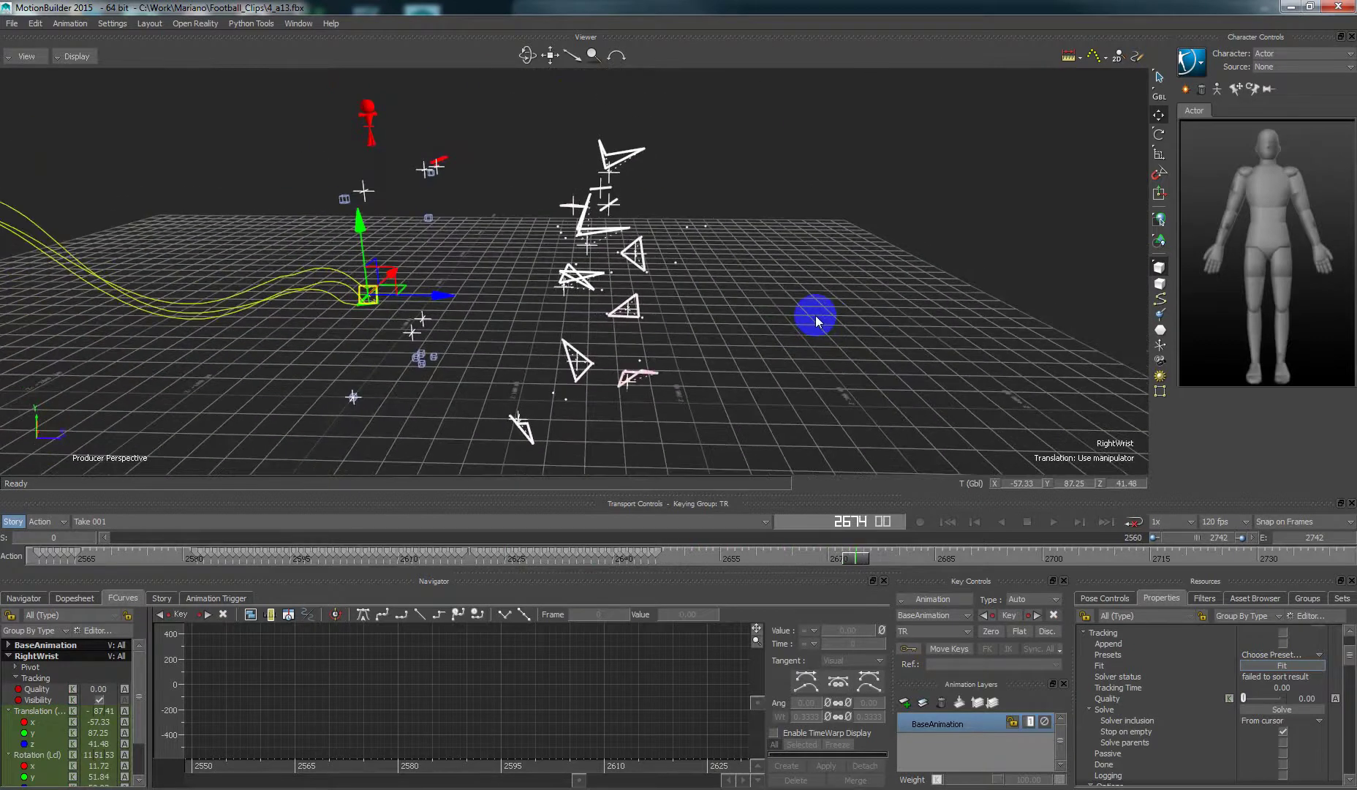
pyautogui.moveTo(794, 303)
pyautogui.mouseDown()
pyautogui.moveTo(794, 331)
pyautogui.moveTo(755, 382)
pyautogui.moveTo(796, 318)
pyautogui.moveTo(727, 294)
pyautogui.moveTo(776, 306)
pyautogui.moveTo(463, 336)
pyautogui.moveTo(401, 363)
pyautogui.moveTo(684, 298)
pyautogui.mouseUp()
pyautogui.press('Right')
pyautogui.press('Right')
pyautogui.press('Left')
pyautogui.press('Left')
pyautogui.press('Right')
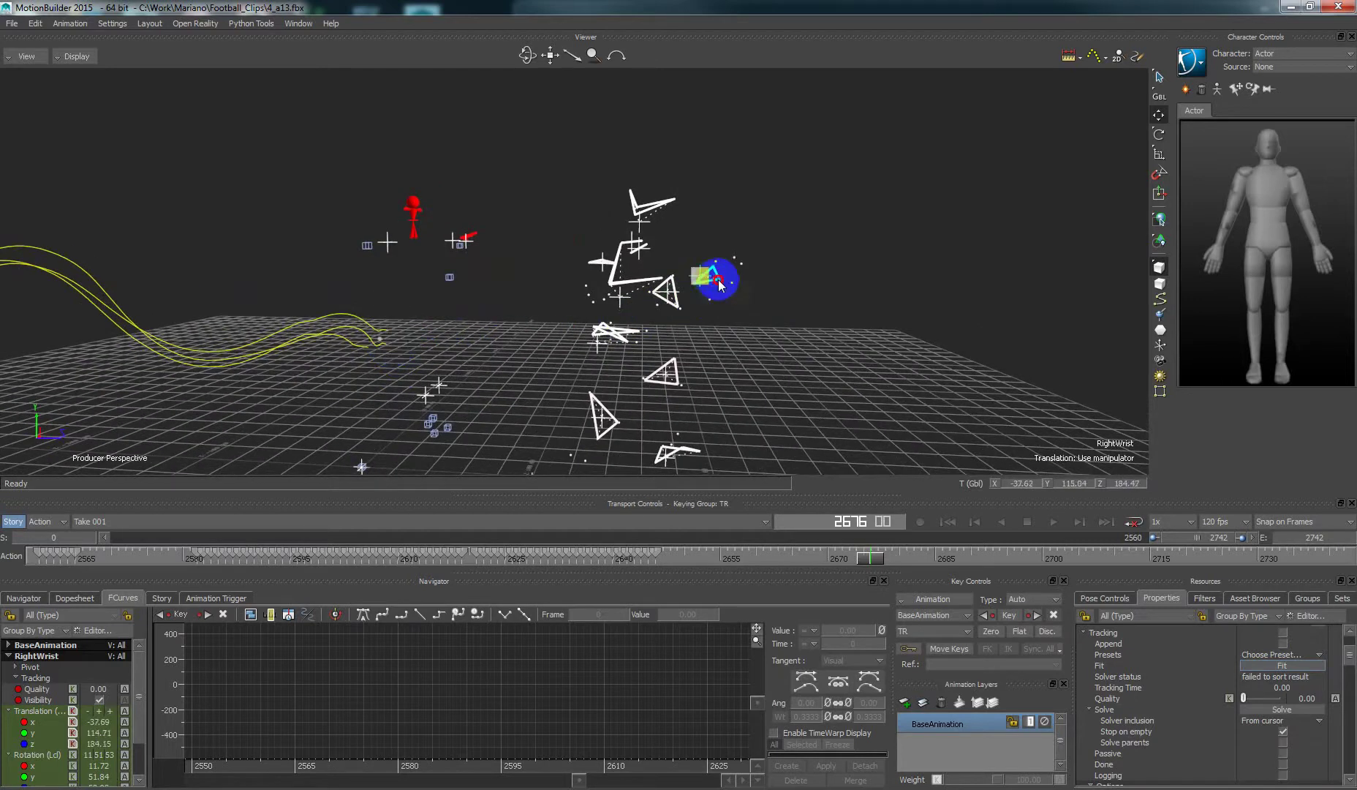
# Rotate RightWrist to match the right wrist points at frame 2676 and fit it to the point cloud
pyautogui.press('e')
pyautogui.moveTo(657, 190)
pyautogui.mouseDown()
pyautogui.moveTo(637, 205)
pyautogui.moveTo(632, 274)
pyautogui.mouseUp()
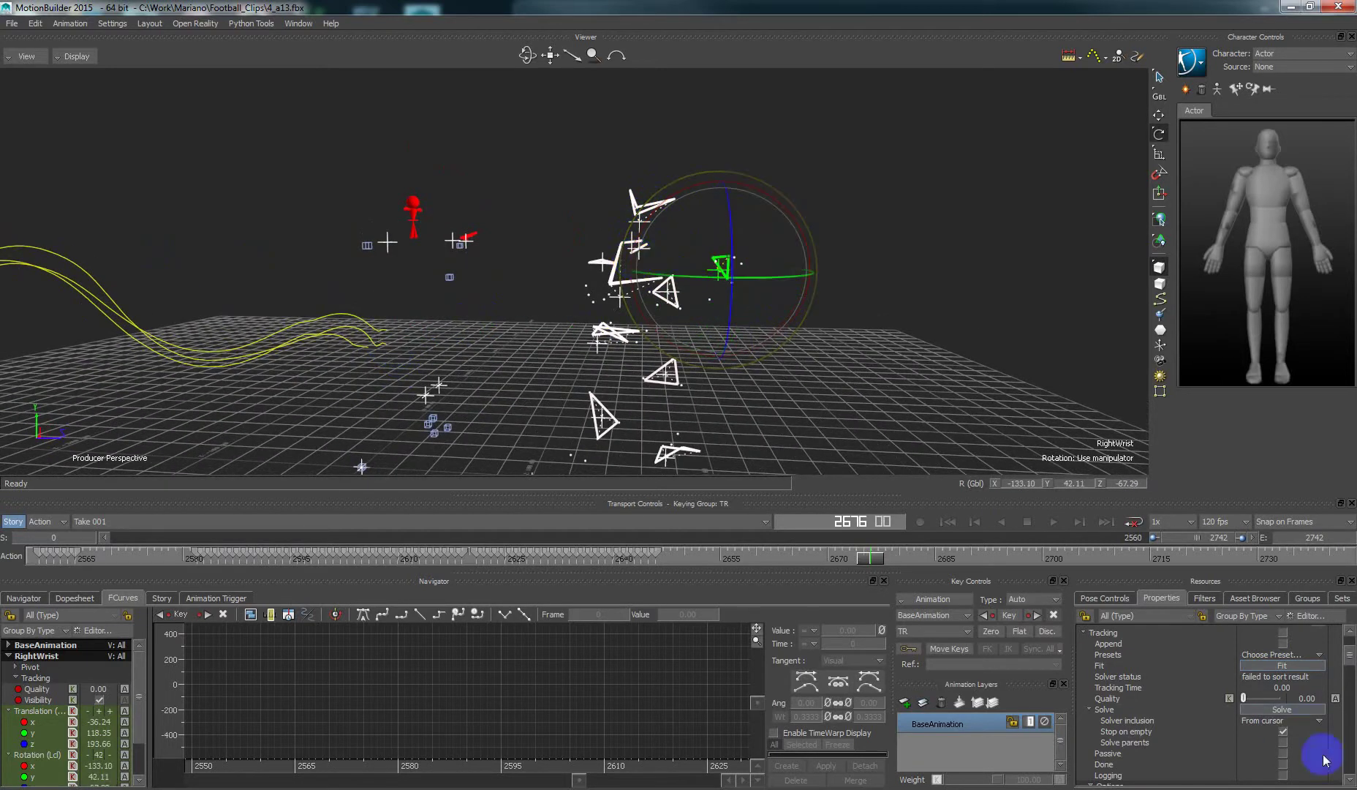
pyautogui.click(1297, 667)
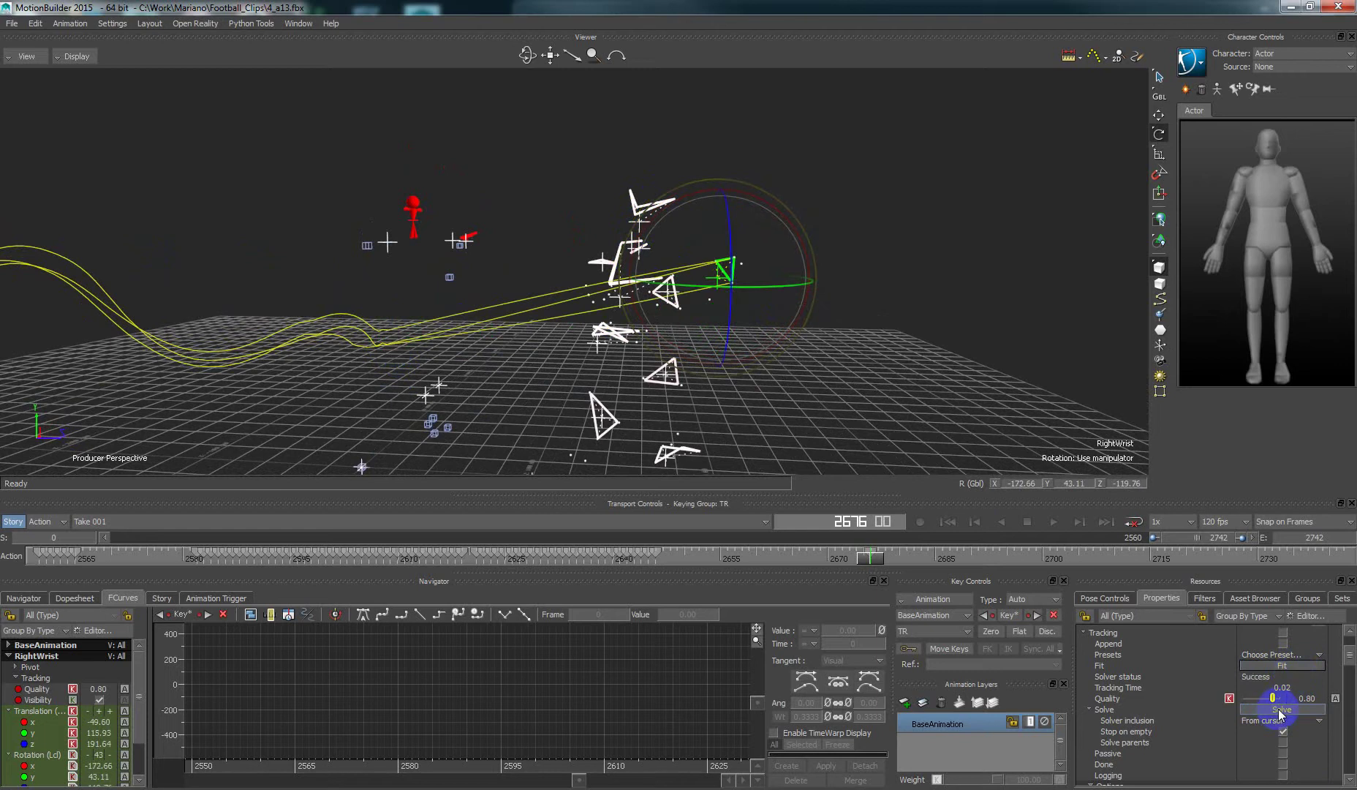
# Solve RightWrist from the cursor at frame 2676
pyautogui.click(1282, 709)
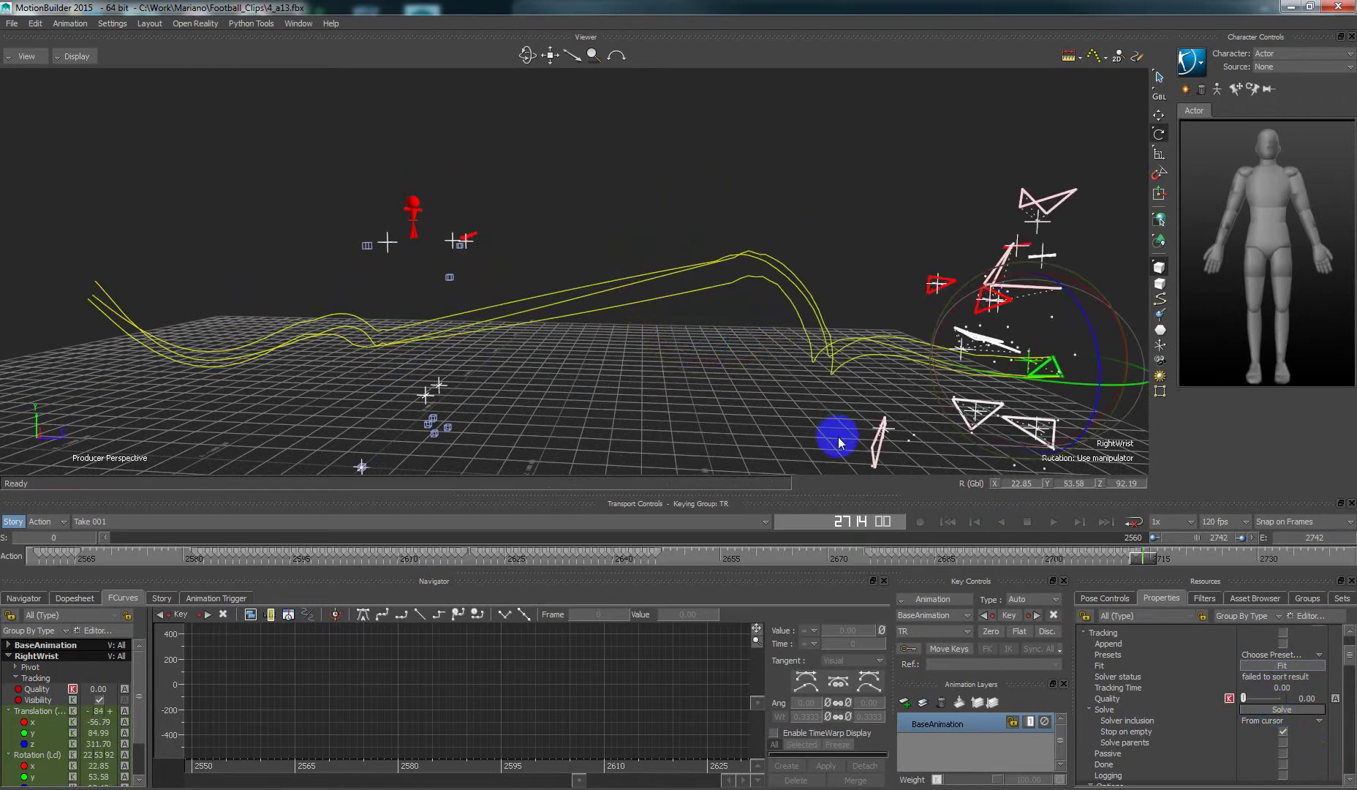
pyautogui.moveTo(770, 406); pyautogui.dragTo(851, 381)
pyautogui.keyDown('alt'); pyautogui.moveTo(852, 382); pyautogui.dragTo(629, 376, button='middle'); pyautogui.keyUp('alt')
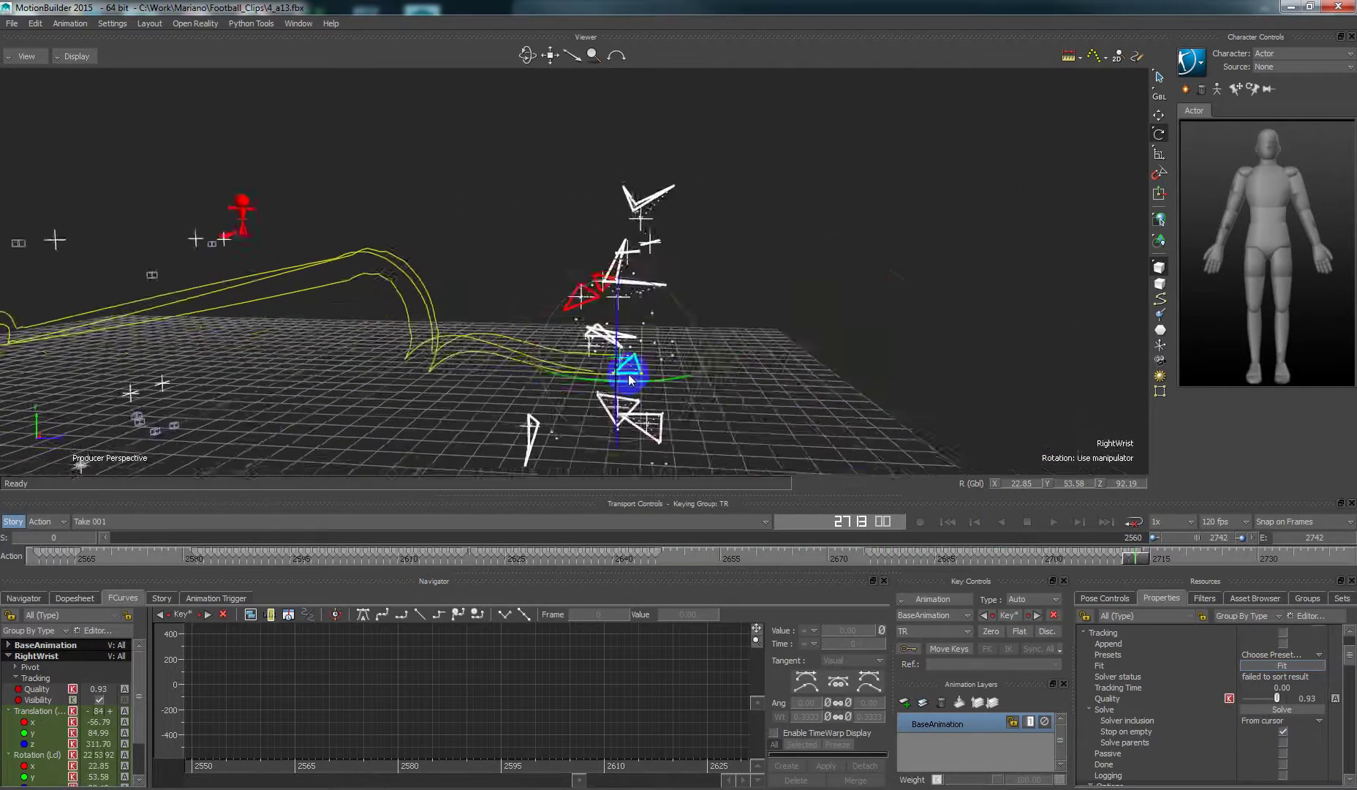
pyautogui.moveTo(627, 373); pyautogui.dragTo(763, 428)
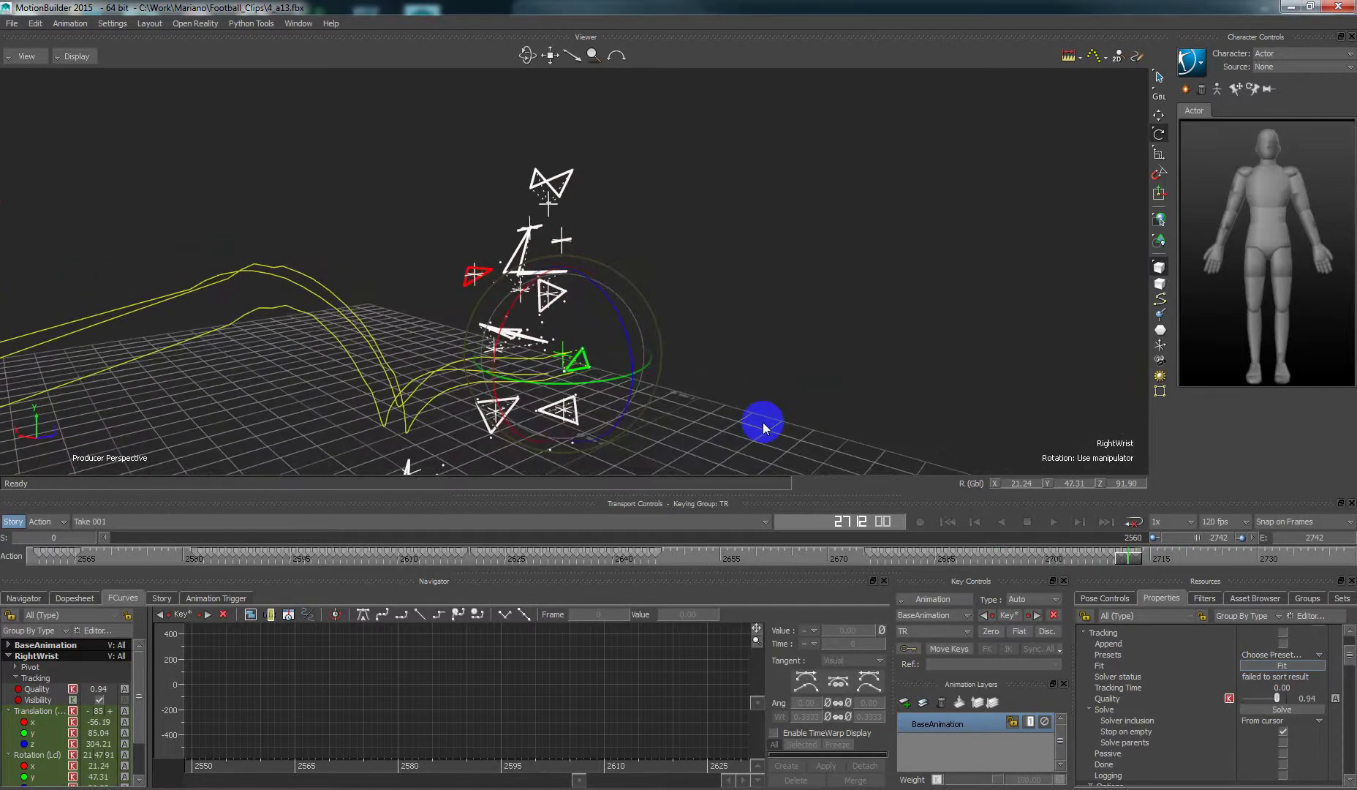
# Review RightWrist's solved motion from frame 2712 to 2718 and clear the selection
pyautogui.press('Right')
pyautogui.press('Right')
pyautogui.press('Right')
pyautogui.press('Right')
pyautogui.press('Right')
pyautogui.press('Right')
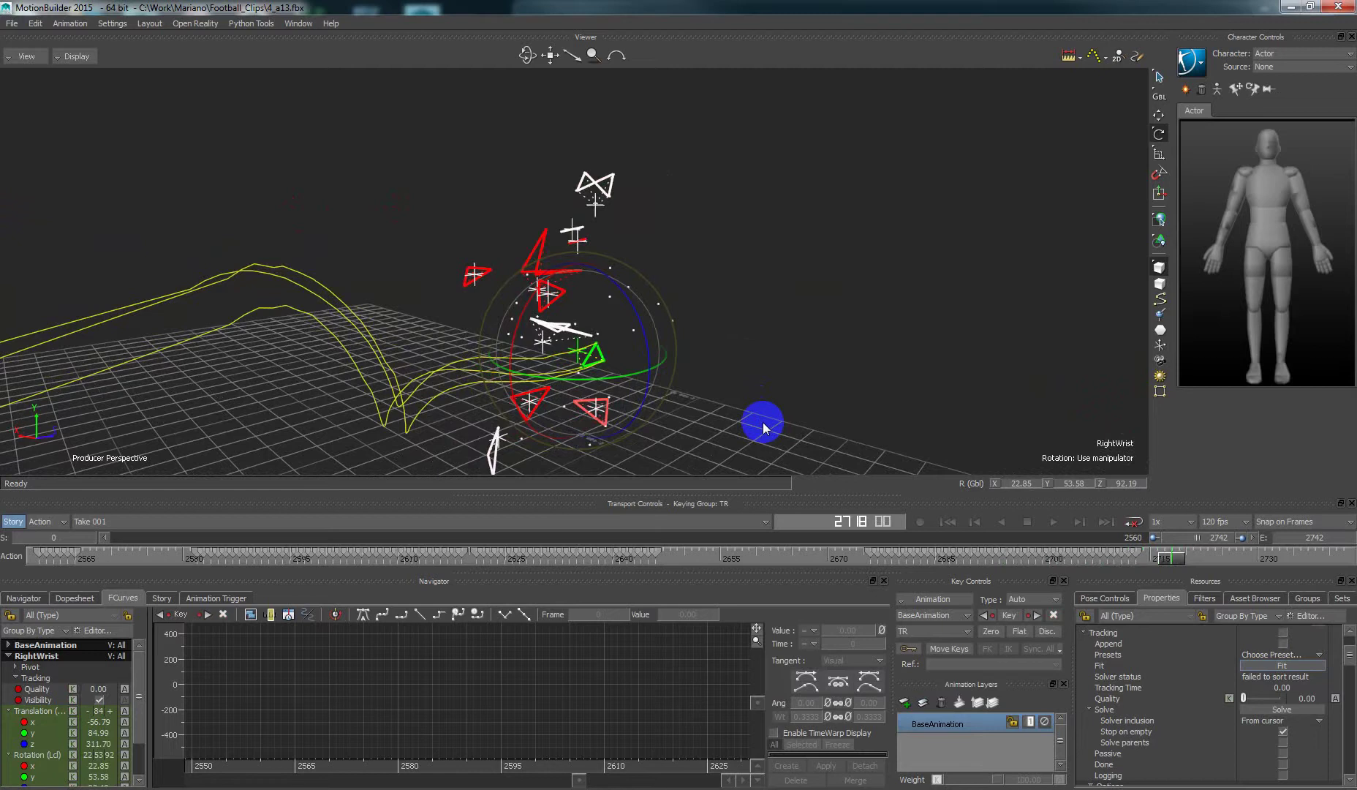
pyautogui.moveTo(764, 427); pyautogui.dragTo(677, 392)
pyautogui.click(697, 407)
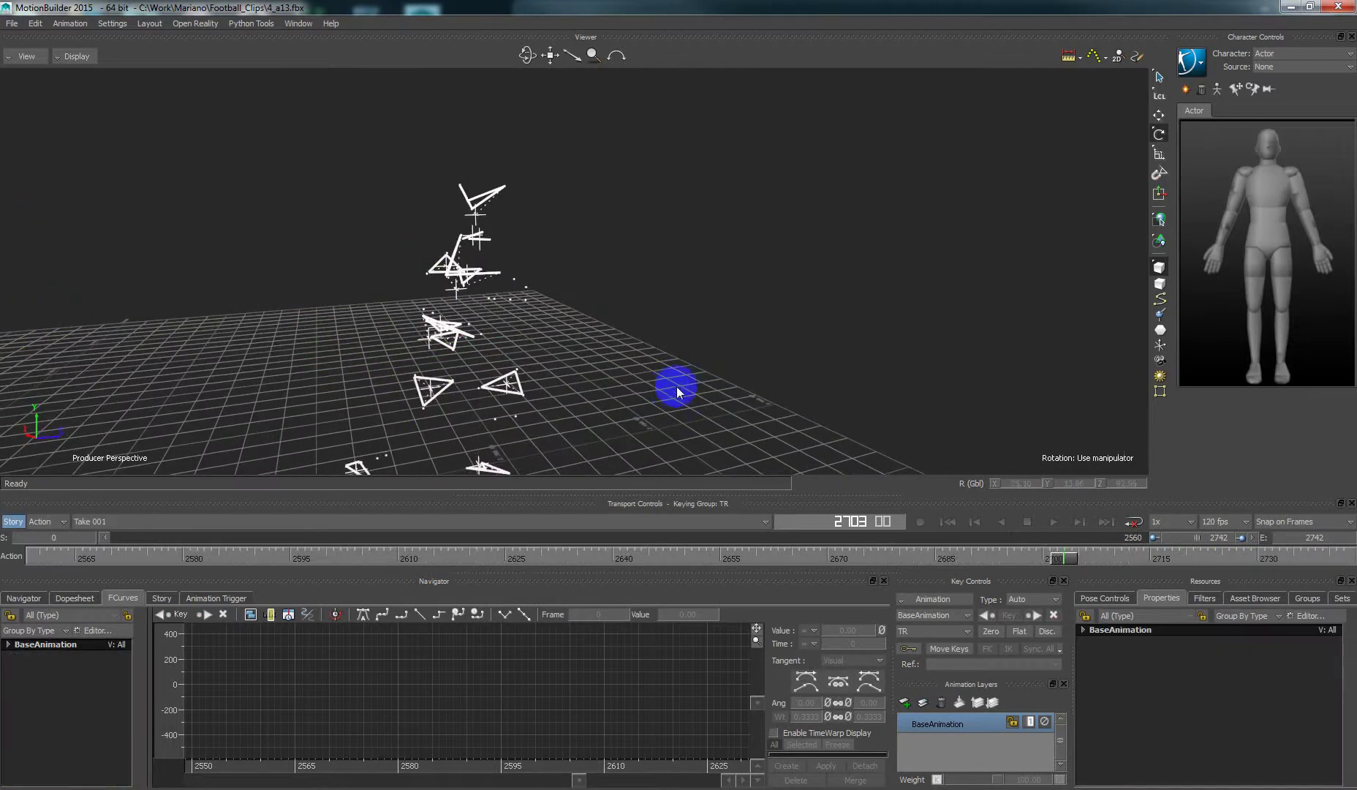
# Examine all rigid bodies frame by frame around frames 2703 to 2718 against the point cloud
pyautogui.press('Right')
pyautogui.press('Right')
pyautogui.press('Right')
pyautogui.press('Right')
pyautogui.press('Right')
pyautogui.press('Right')
pyautogui.press('Right')
pyautogui.press('Right')
pyautogui.press('Right')
pyautogui.press('Right')
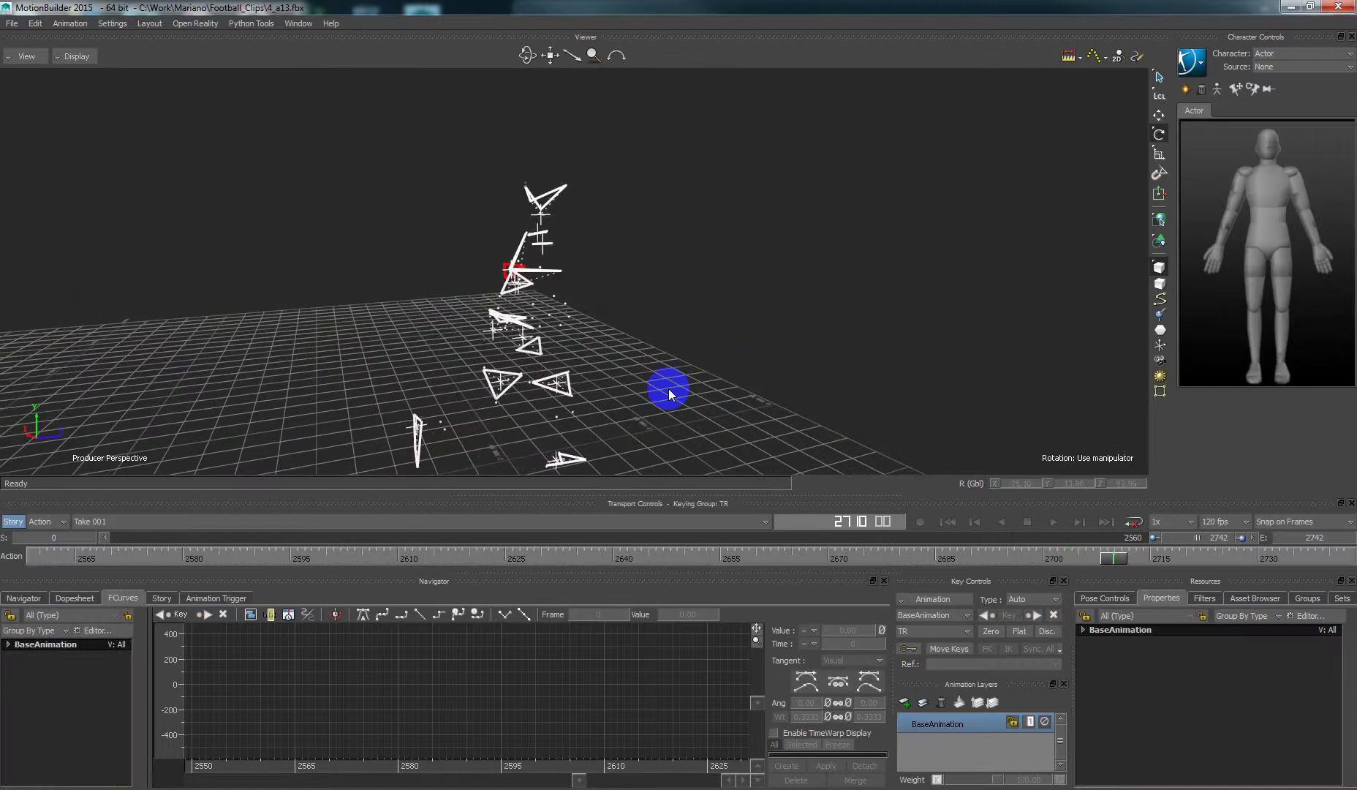
pyautogui.moveTo(668, 388); pyautogui.dragTo(879, 483)
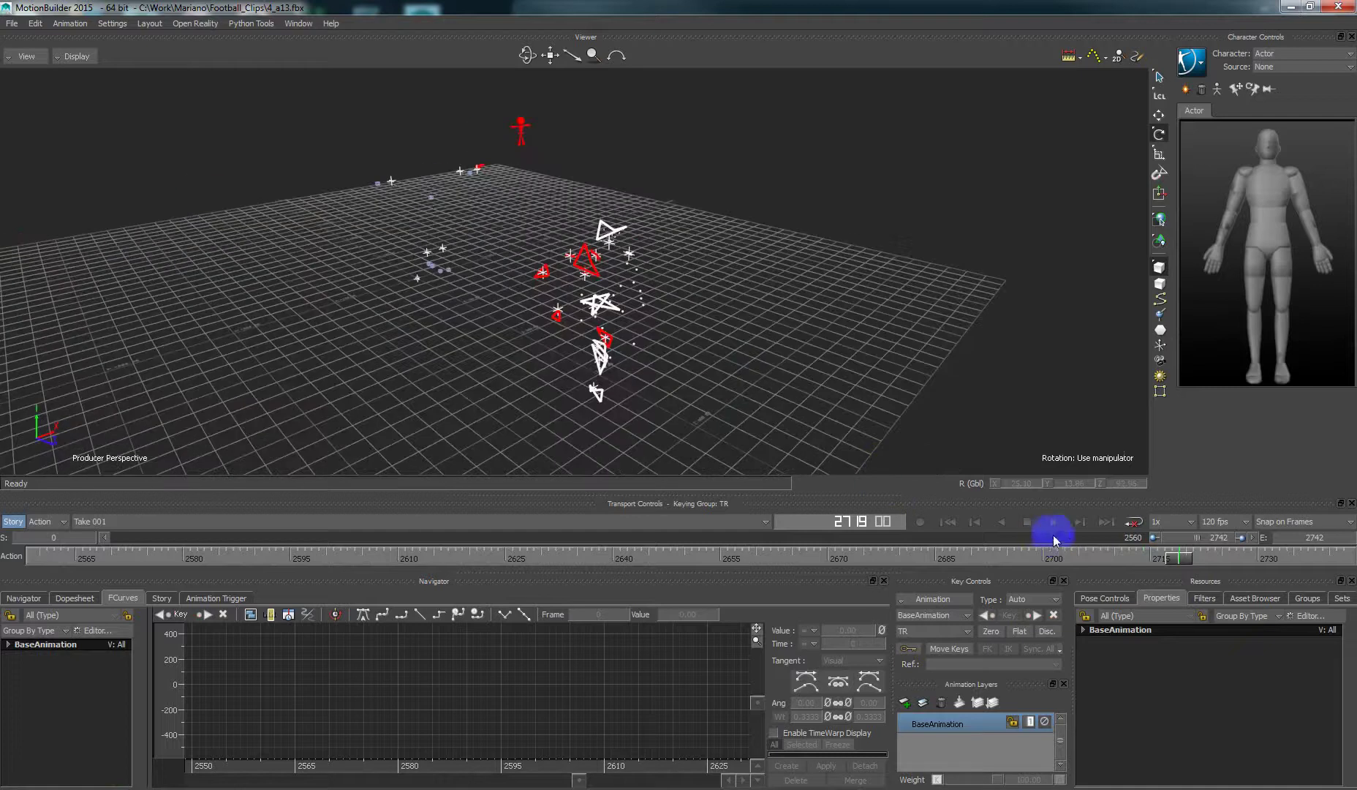
# Play the take from its start and review the overall motion of the tracked rigid bodies
pyautogui.click(952, 526)
pyautogui.keyDown('ctrl'); pyautogui.keyDown('shift'); pyautogui.moveTo(623, 339); pyautogui.dragTo(563, 323); pyautogui.keyUp('shift'); pyautogui.keyUp('ctrl')
pyautogui.hotkey('ctrl', 'space')
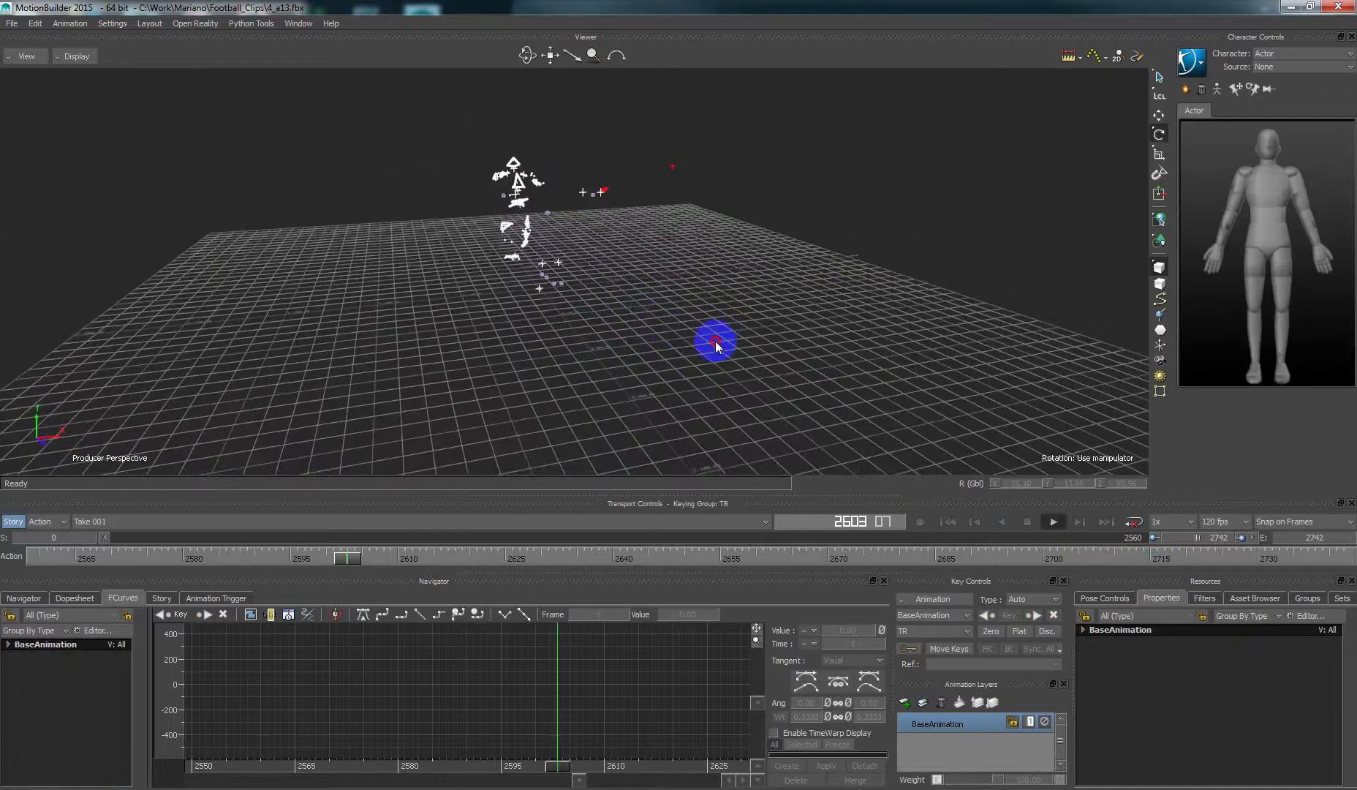
pyautogui.moveTo(716, 346); pyautogui.dragTo(850, 420)
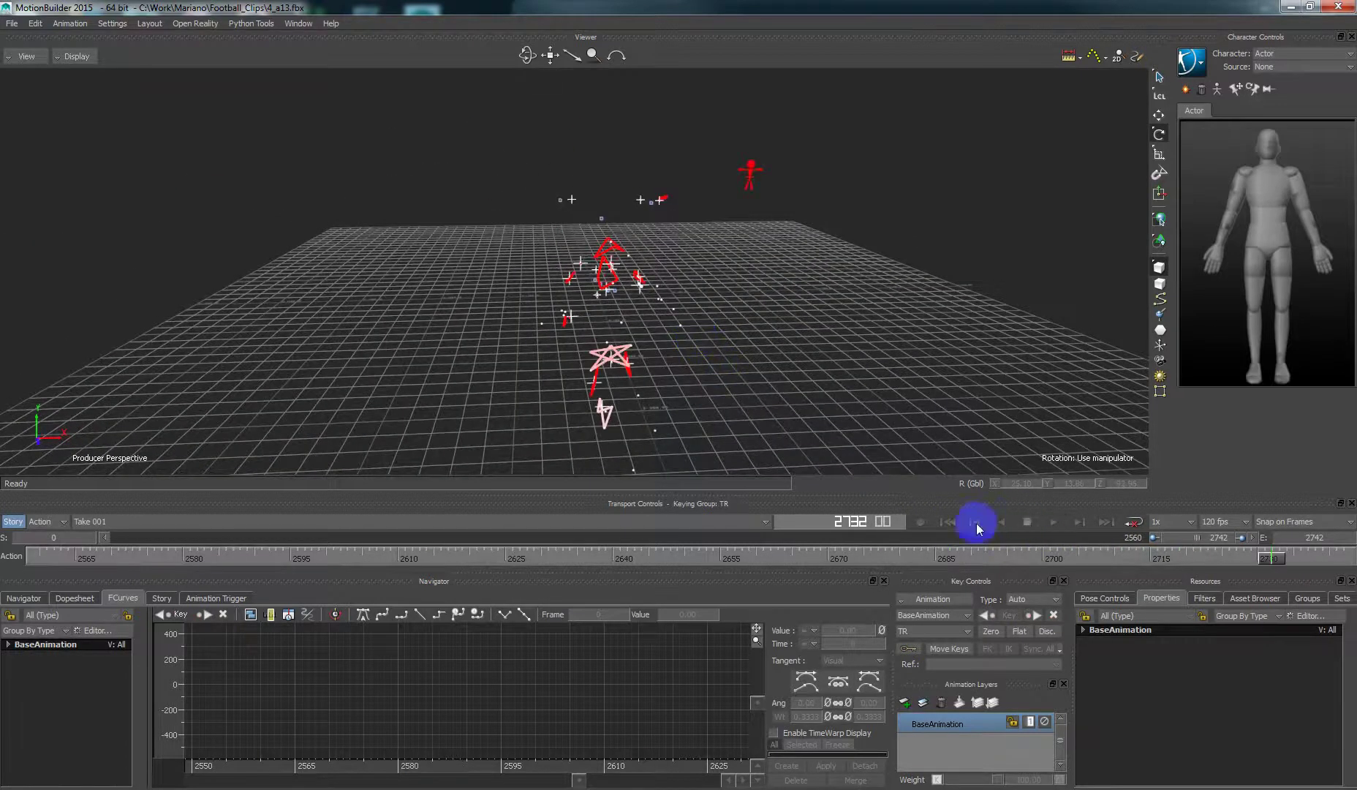
# Return to the beginning of the take, go to frame 2561 and select the LeftWrist rigid body
pyautogui.click(953, 528)
pyautogui.moveTo(600, 307)
pyautogui.mouseDown()
pyautogui.moveTo(654, 273)
pyautogui.moveTo(939, 236)
pyautogui.moveTo(709, 350)
pyautogui.moveTo(615, 363)
pyautogui.moveTo(590, 389)
pyautogui.moveTo(407, 304)
pyautogui.moveTo(932, 285)
pyautogui.moveTo(716, 301)
pyautogui.moveTo(736, 326)
pyautogui.moveTo(522, 348)
pyautogui.mouseUp()
pyautogui.click(676, 329)
pyautogui.press('t')
pyautogui.press('Right')
pyautogui.moveTo(174, 341)
pyautogui.mouseDown()
pyautogui.moveTo(134, 314)
pyautogui.moveTo(740, 283)
pyautogui.mouseUp()
pyautogui.moveTo(864, 322)
pyautogui.keyDown('ctrl'); pyautogui.keyDown('shift'); pyautogui.mouseDown()
pyautogui.moveTo(724, 352)
pyautogui.moveTo(759, 348)
pyautogui.moveTo(728, 342)
pyautogui.mouseUp(); pyautogui.keyUp('shift'); pyautogui.keyUp('ctrl')
pyautogui.scroll(3, 728, 342)
# Rotate and move LeftWrist onto the left wrist points at frame 2561 and fit it to the point cloud
pyautogui.press('r')
pyautogui.moveTo(545, 315); pyautogui.dragTo(535, 382)
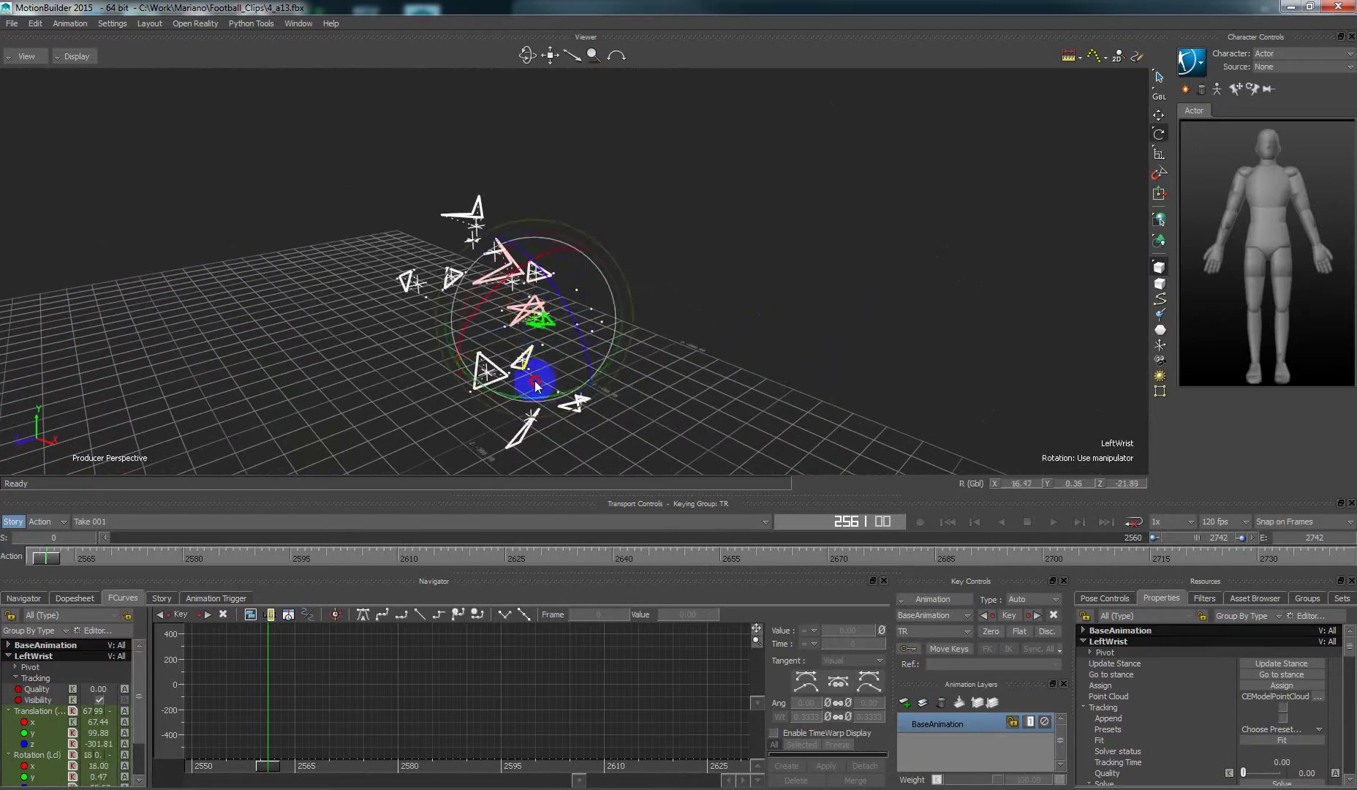
pyautogui.press('t')
pyautogui.keyDown('ctrl'); pyautogui.moveTo(551, 326); pyautogui.dragTo(718, 342); pyautogui.keyUp('ctrl')
pyautogui.moveTo(610, 377)
pyautogui.mouseDown()
pyautogui.moveTo(511, 385)
pyautogui.moveTo(489, 363)
pyautogui.mouseUp()
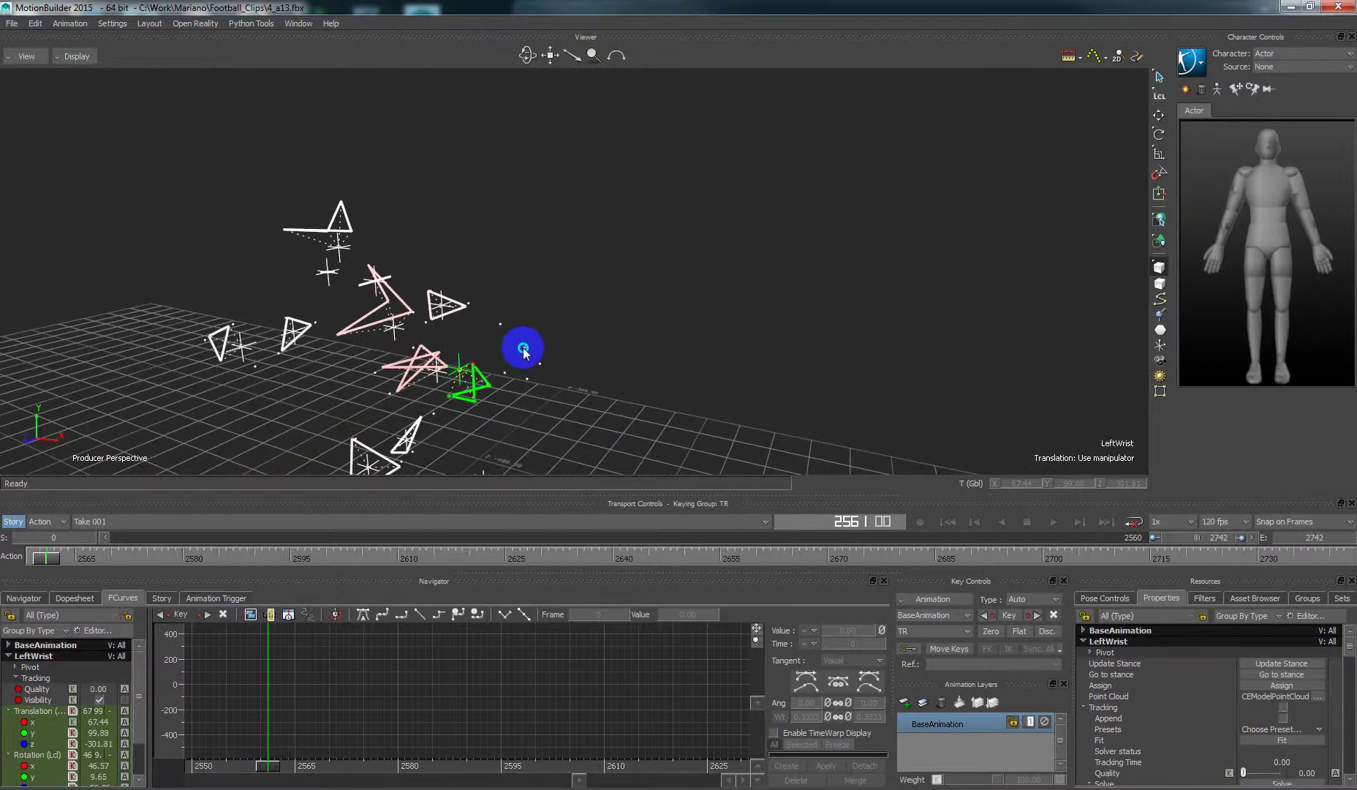
pyautogui.click(1262, 738)
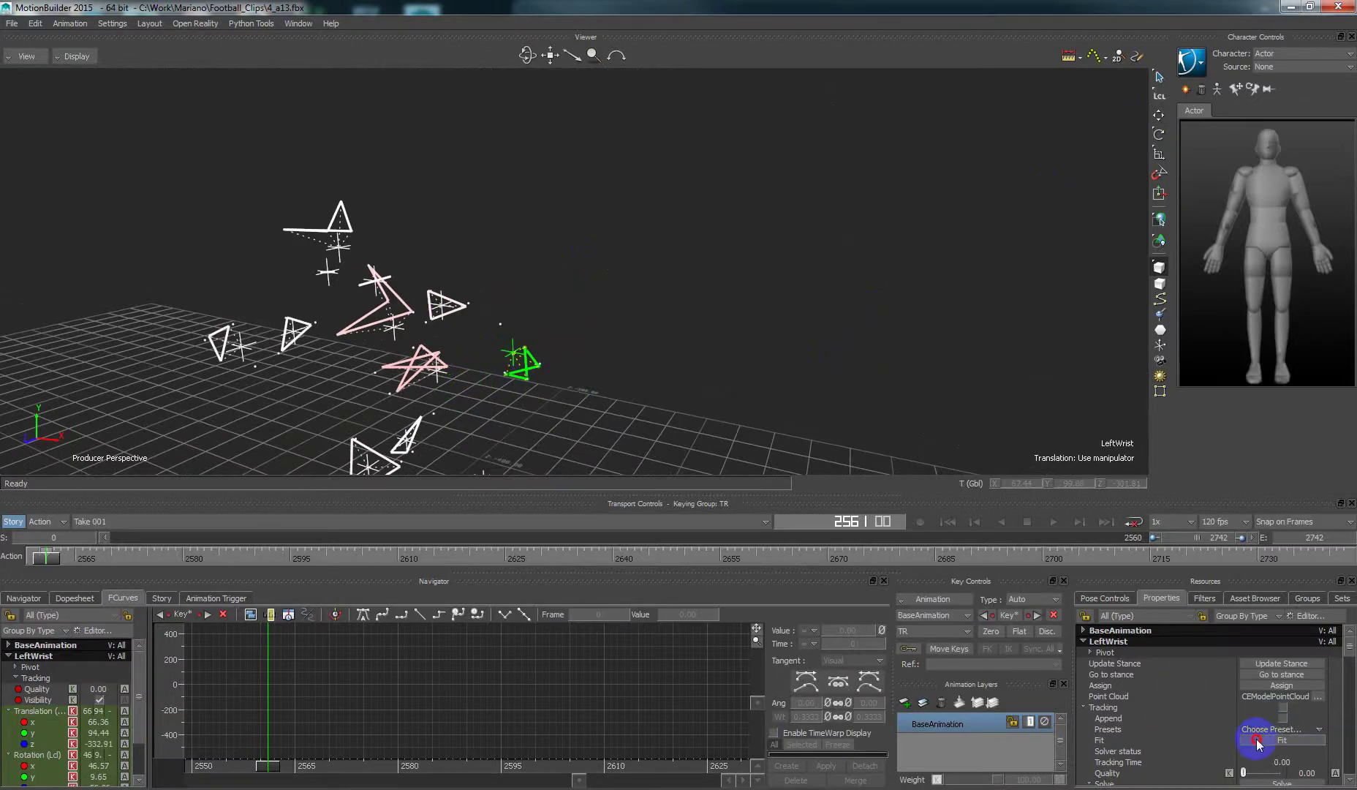
# Check LeftWrist's tracking settings and solve it from the cursor at frame 2561
pyautogui.scroll(-5, 1200, 738)
pyautogui.scroll(-3, 1251, 738)
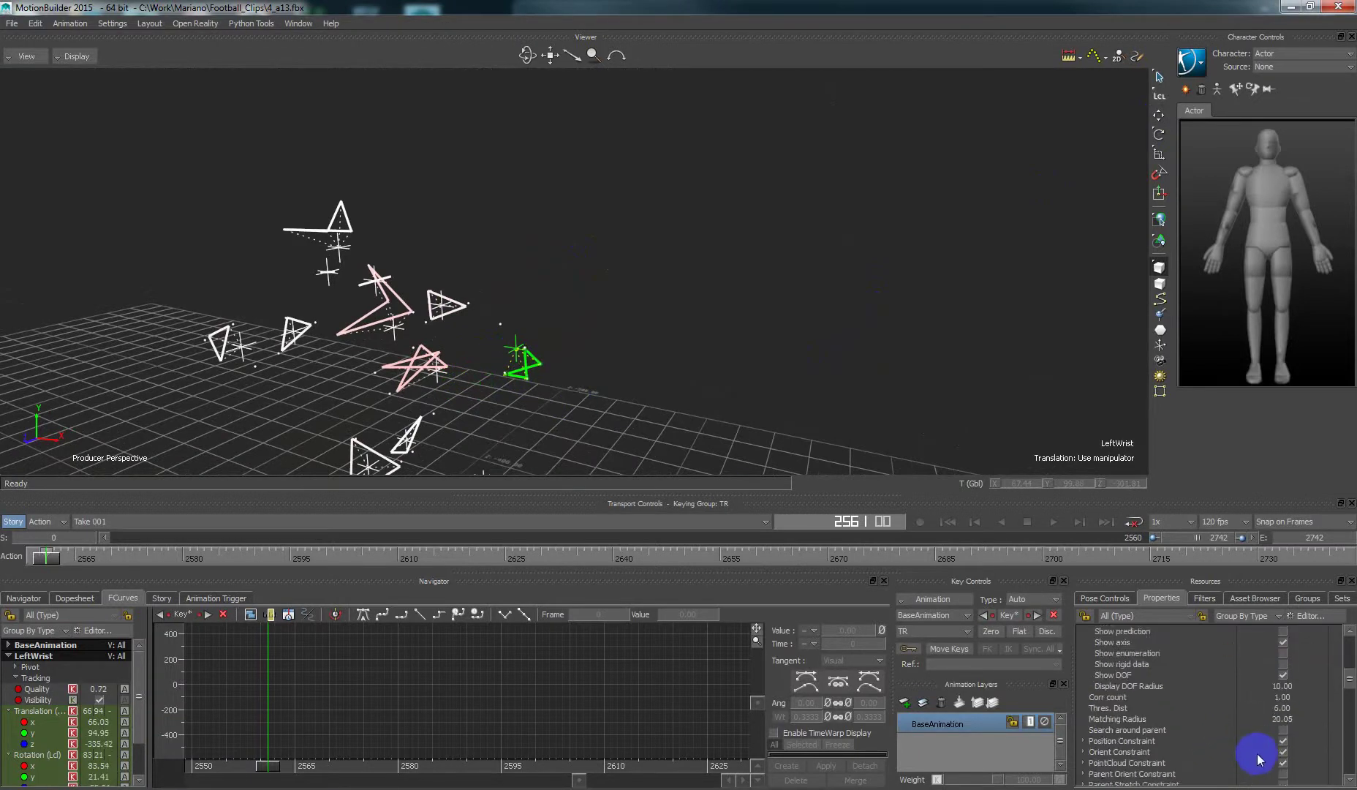
pyautogui.click(1255, 768)
pyautogui.click(1259, 745)
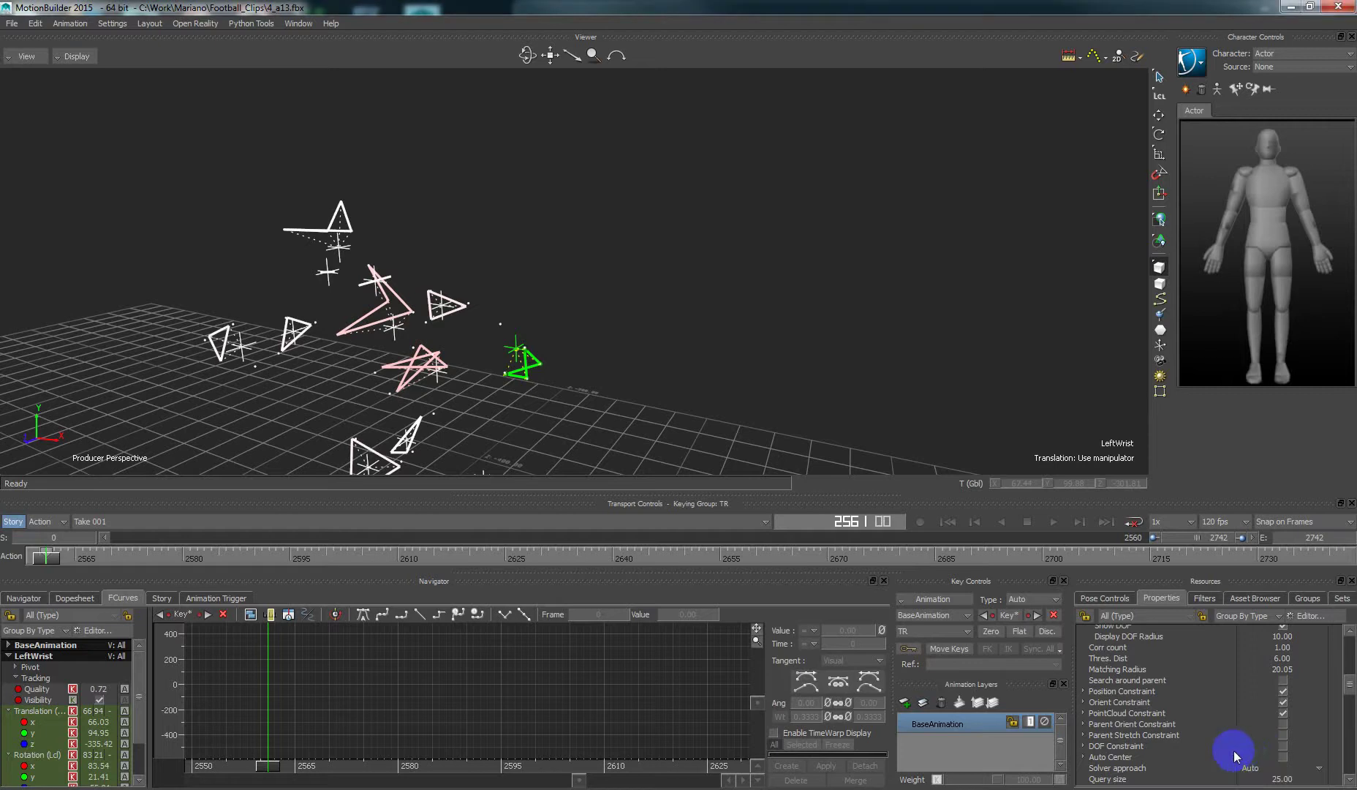
pyautogui.scroll(5, 1251, 753)
pyautogui.click(1251, 759)
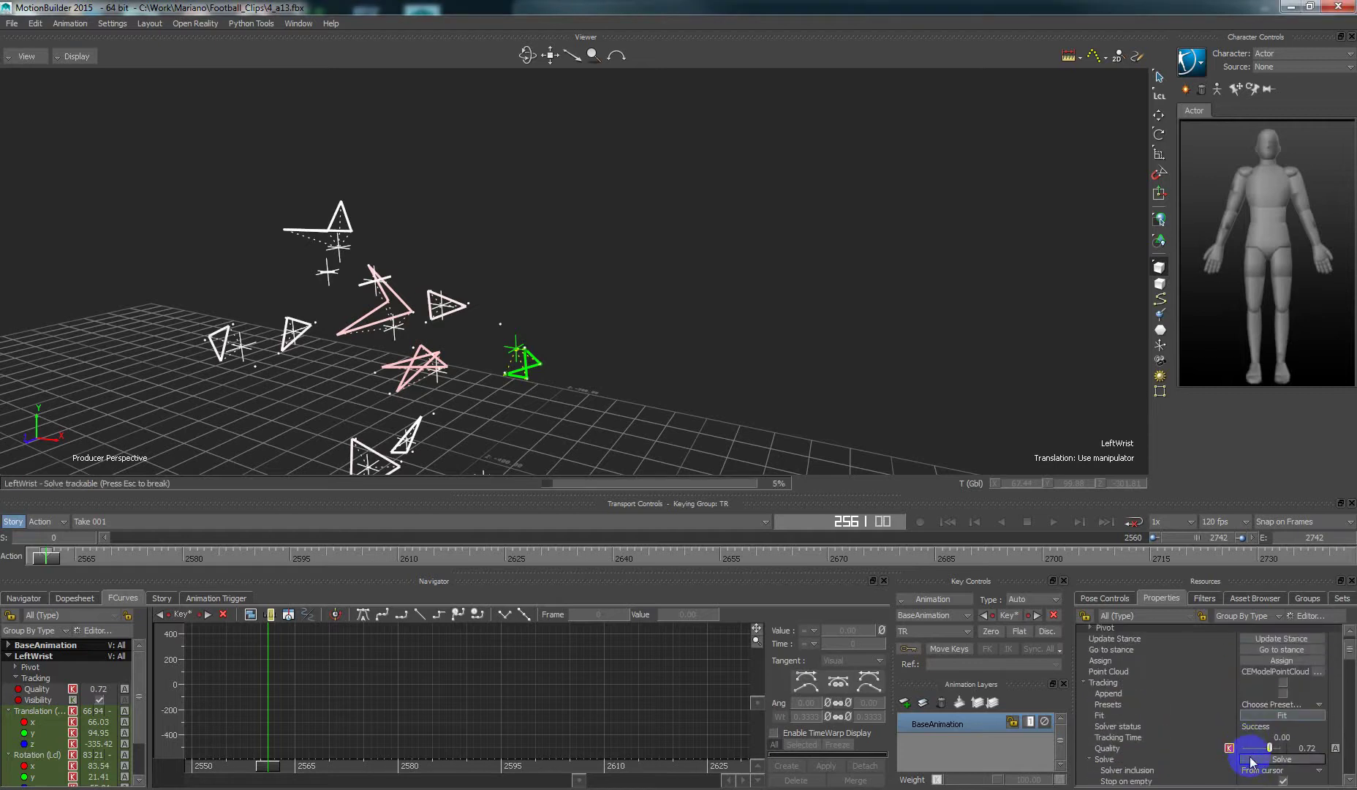
# Go to frame 2579, move LeftWrist onto the left wrist points and fit it to the point cloud
pyautogui.keyDown('ctrl'); pyautogui.moveTo(685, 417); pyautogui.dragTo(533, 315); pyautogui.keyUp('ctrl')
pyautogui.press('Right')
pyautogui.press('Right')
pyautogui.press('Left')
pyautogui.click(1245, 747)
pyautogui.click(494, 335)
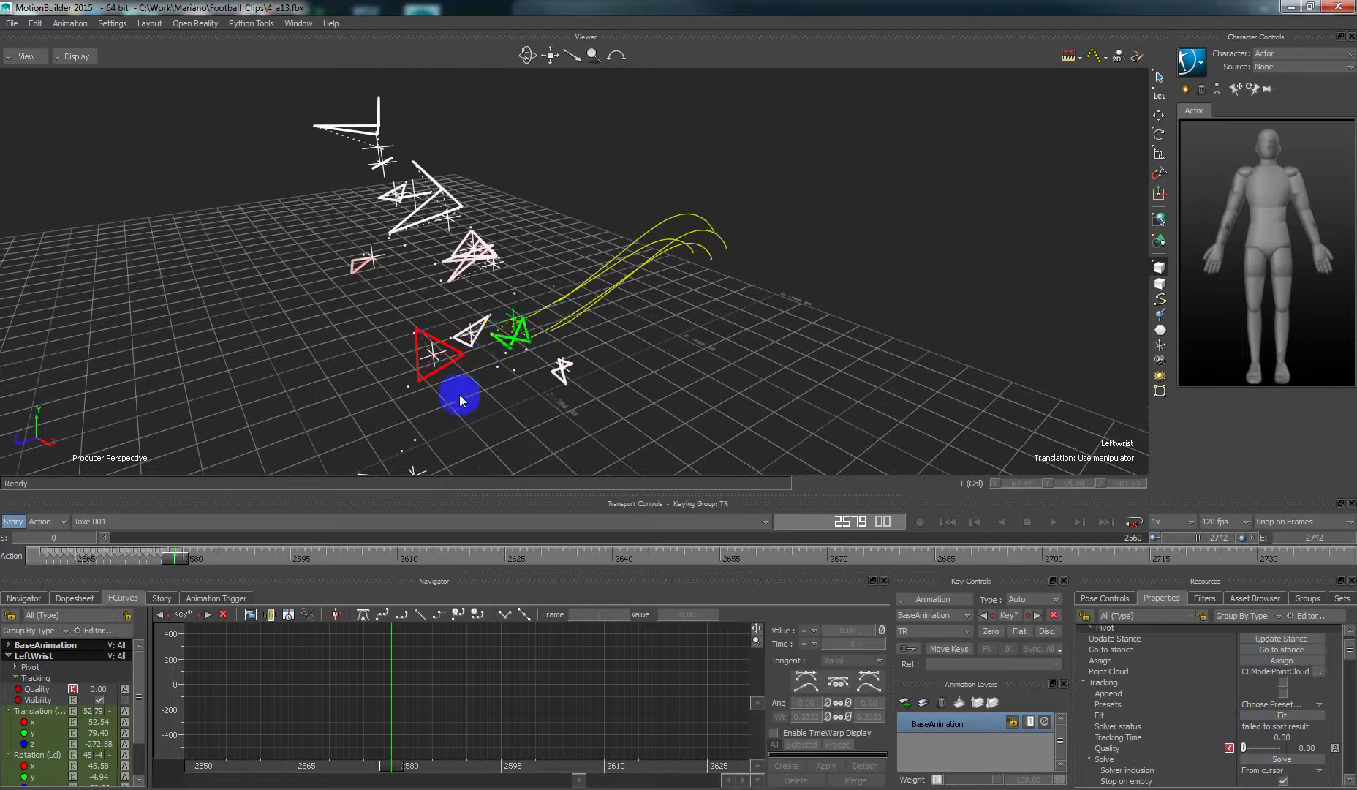
pyautogui.keyDown('ctrl'); pyautogui.keyDown('shift'); pyautogui.moveTo(460, 394); pyautogui.dragTo(504, 366); pyautogui.keyUp('shift'); pyautogui.keyUp('ctrl')
pyautogui.click(1285, 718)
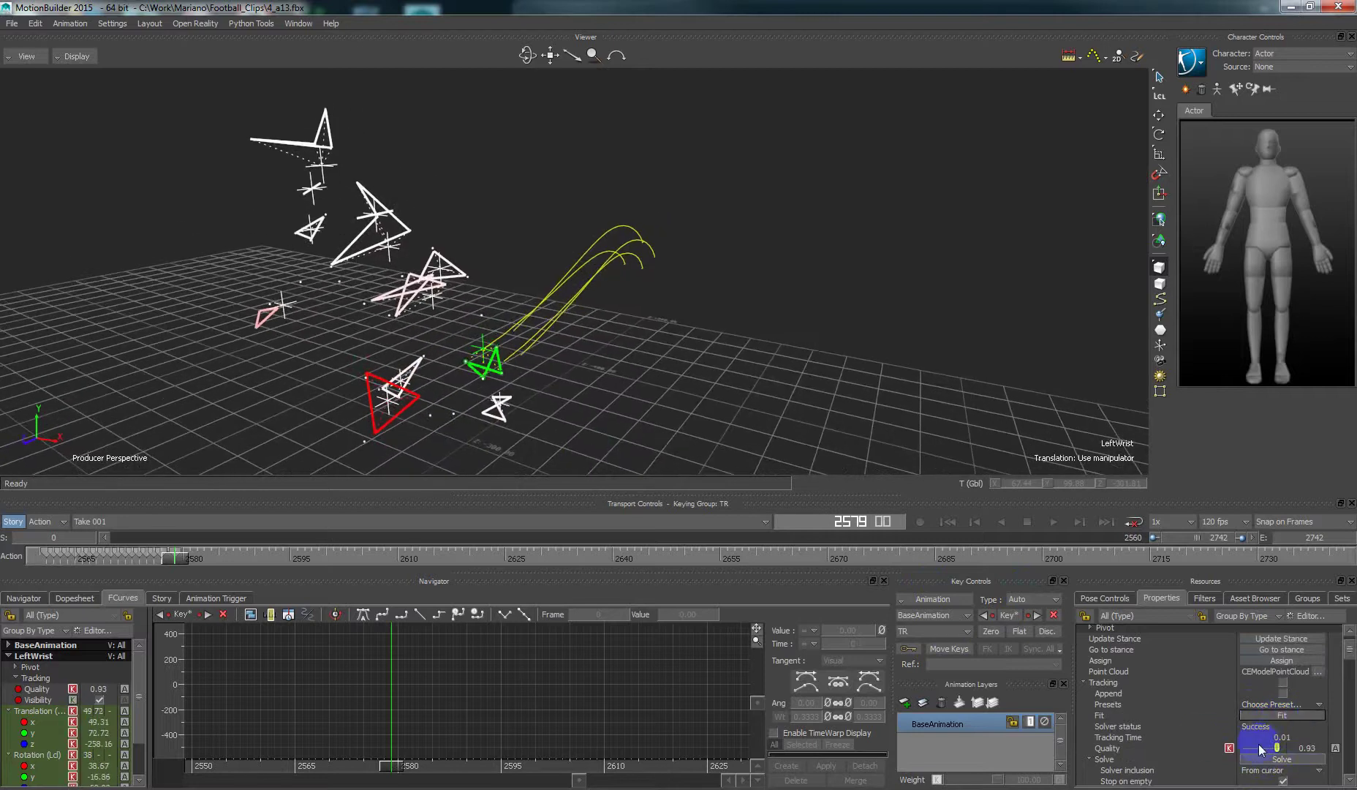
# Solve LeftWrist from frame 2579 and try to refit it to the left wrist points at frame 2585
pyautogui.scroll(-2, 1262, 731)
pyautogui.click(1275, 708)
pyautogui.keyDown('ctrl'); pyautogui.keyDown('shift'); pyautogui.moveTo(783, 435); pyautogui.dragTo(731, 395); pyautogui.keyUp('shift'); pyautogui.keyUp('ctrl')
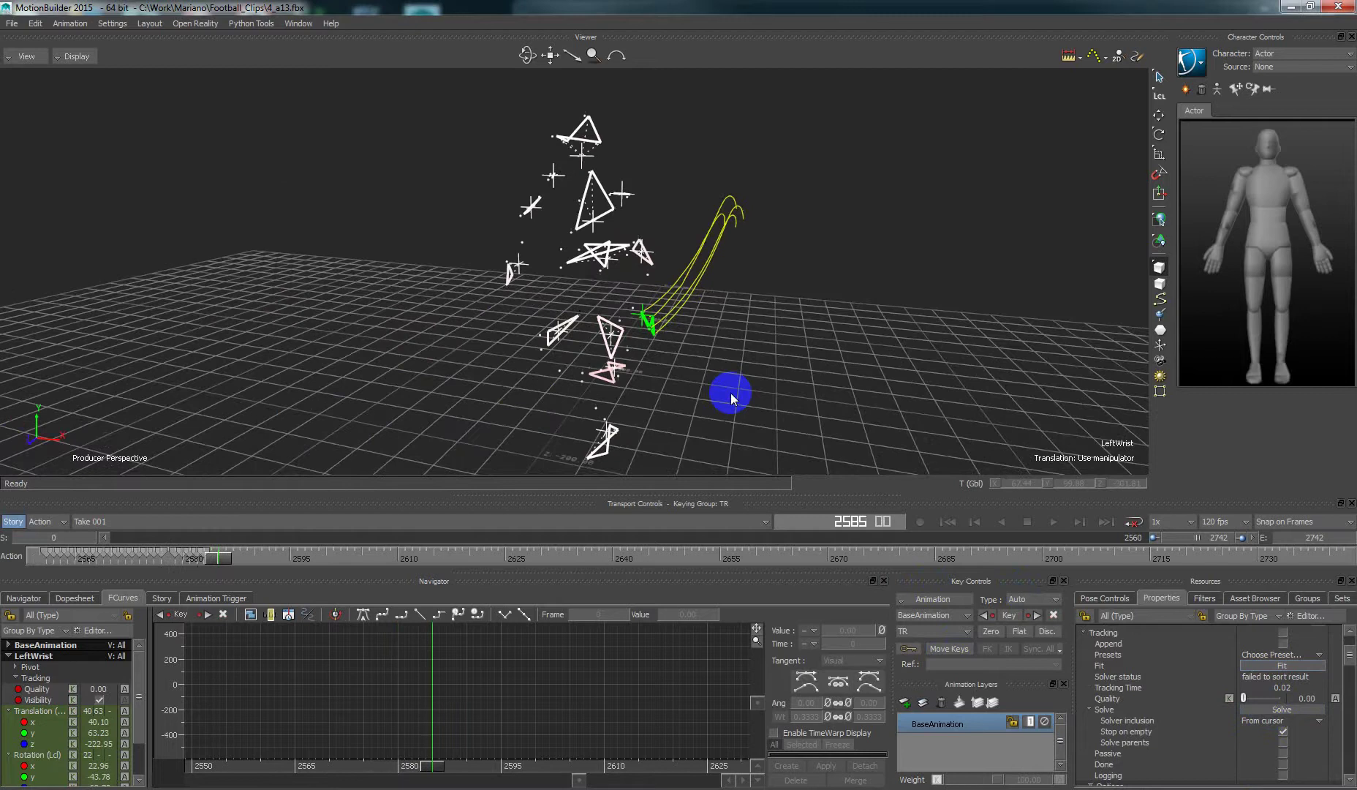
pyautogui.keyDown('ctrl'); pyautogui.keyDown('shift'); pyautogui.moveTo(731, 392); pyautogui.dragTo(607, 395); pyautogui.keyUp('shift'); pyautogui.keyUp('ctrl')
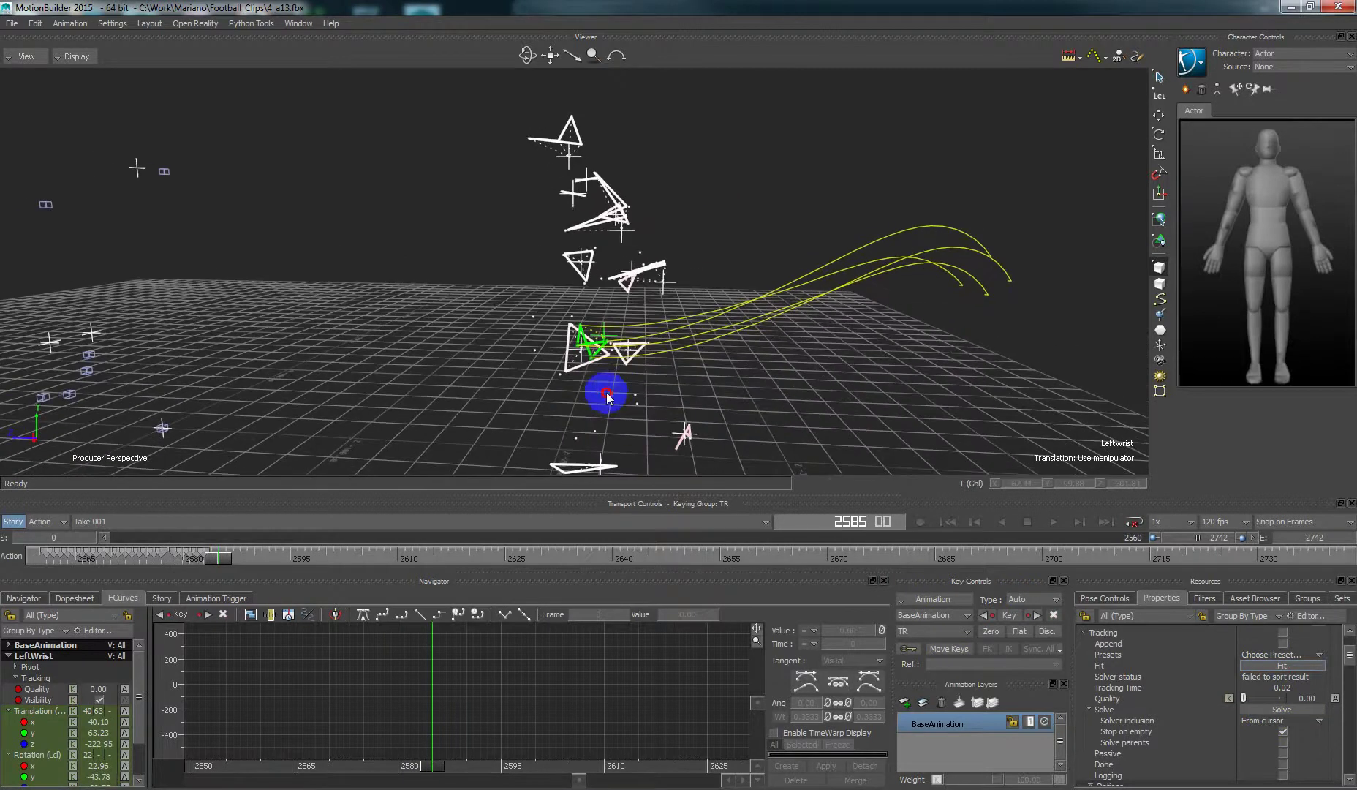
pyautogui.click(1269, 667)
pyautogui.moveTo(652, 402)
pyautogui.keyDown('ctrl'); pyautogui.keyDown('shift'); pyautogui.mouseDown()
pyautogui.moveTo(583, 313)
pyautogui.moveTo(532, 318)
pyautogui.moveTo(554, 333)
pyautogui.moveTo(539, 334)
pyautogui.moveTo(537, 363)
pyautogui.mouseUp(); pyautogui.keyUp('shift'); pyautogui.keyUp('ctrl')
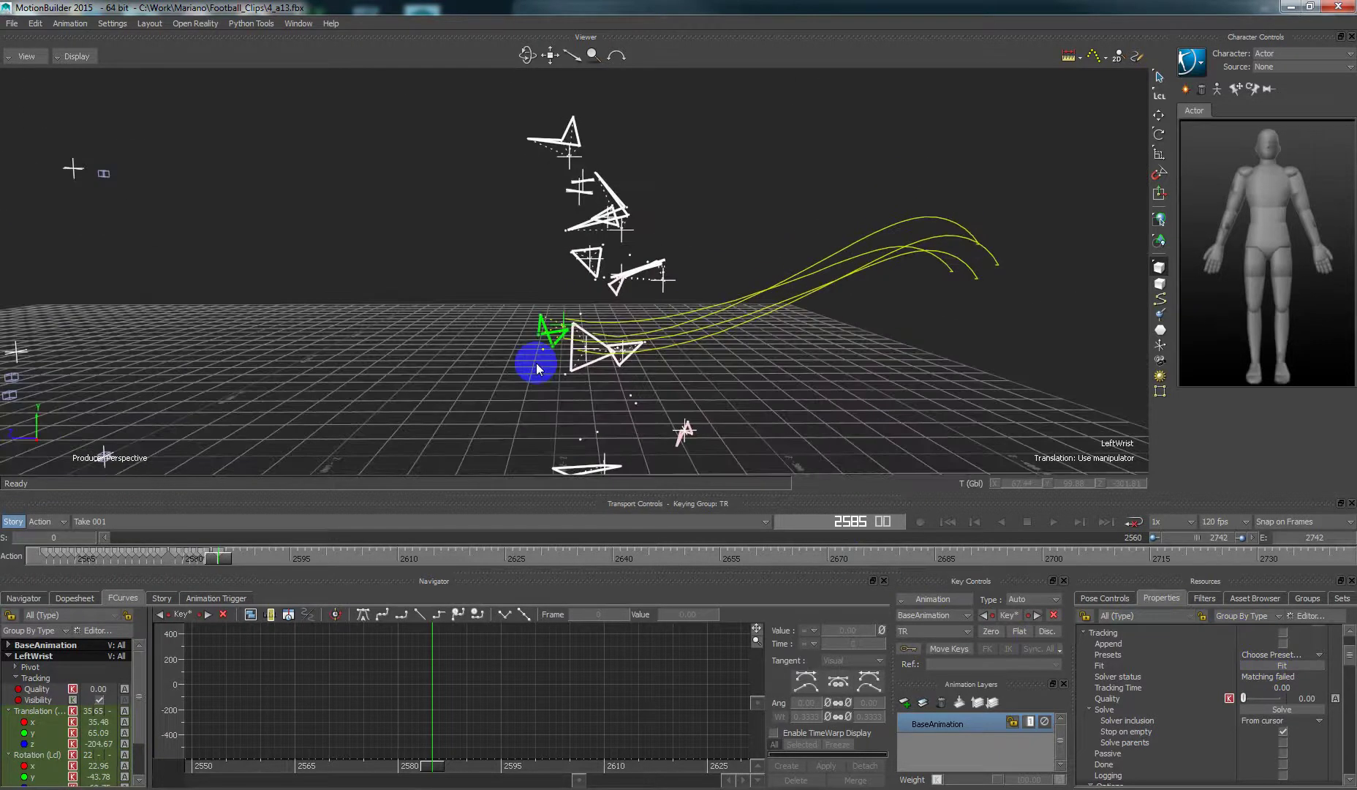
# Go to frame 2591 and move LeftWrist to the left wrist points
pyautogui.press('Left')
pyautogui.press('Right')
pyautogui.press('Right')
pyautogui.press('Right')
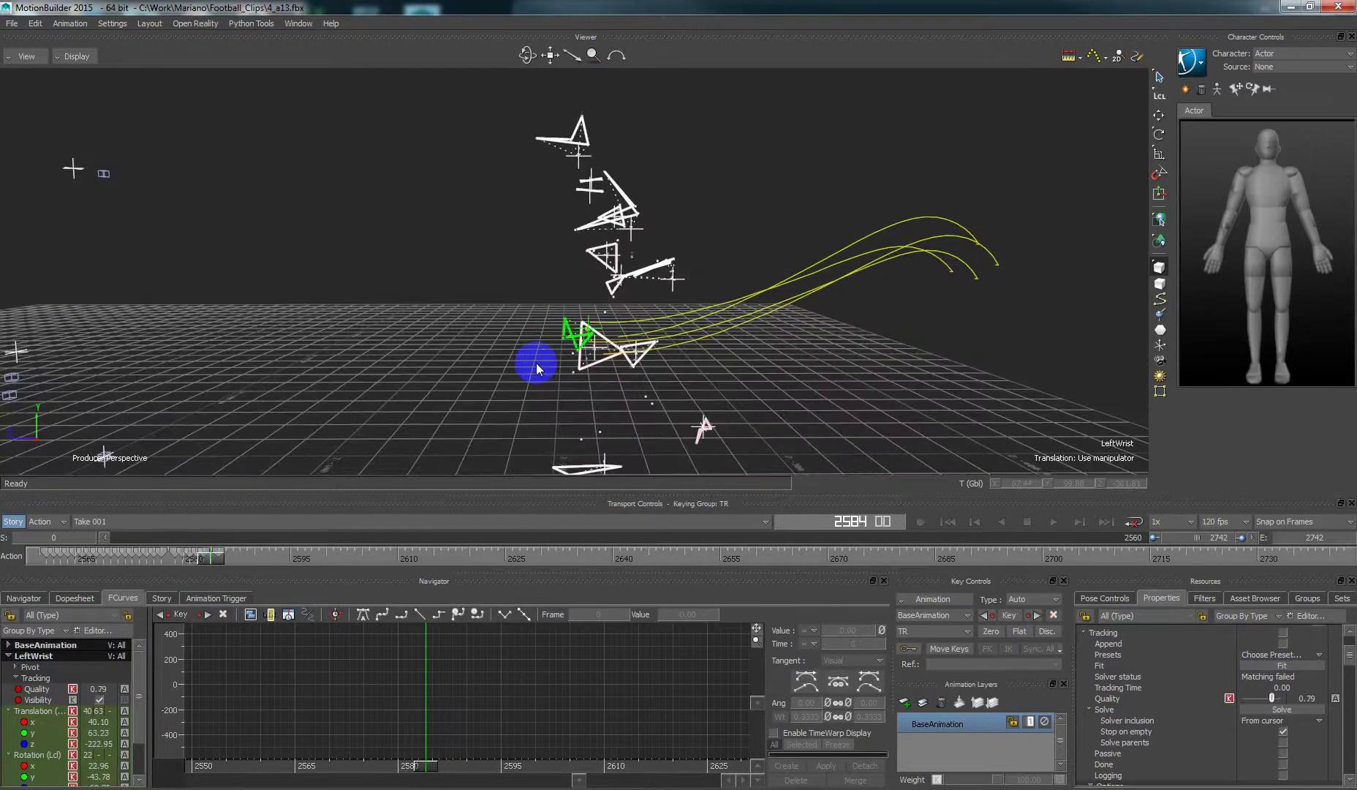
pyautogui.press('Right')
pyautogui.press('Right')
pyautogui.press('Right')
pyautogui.press('Right')
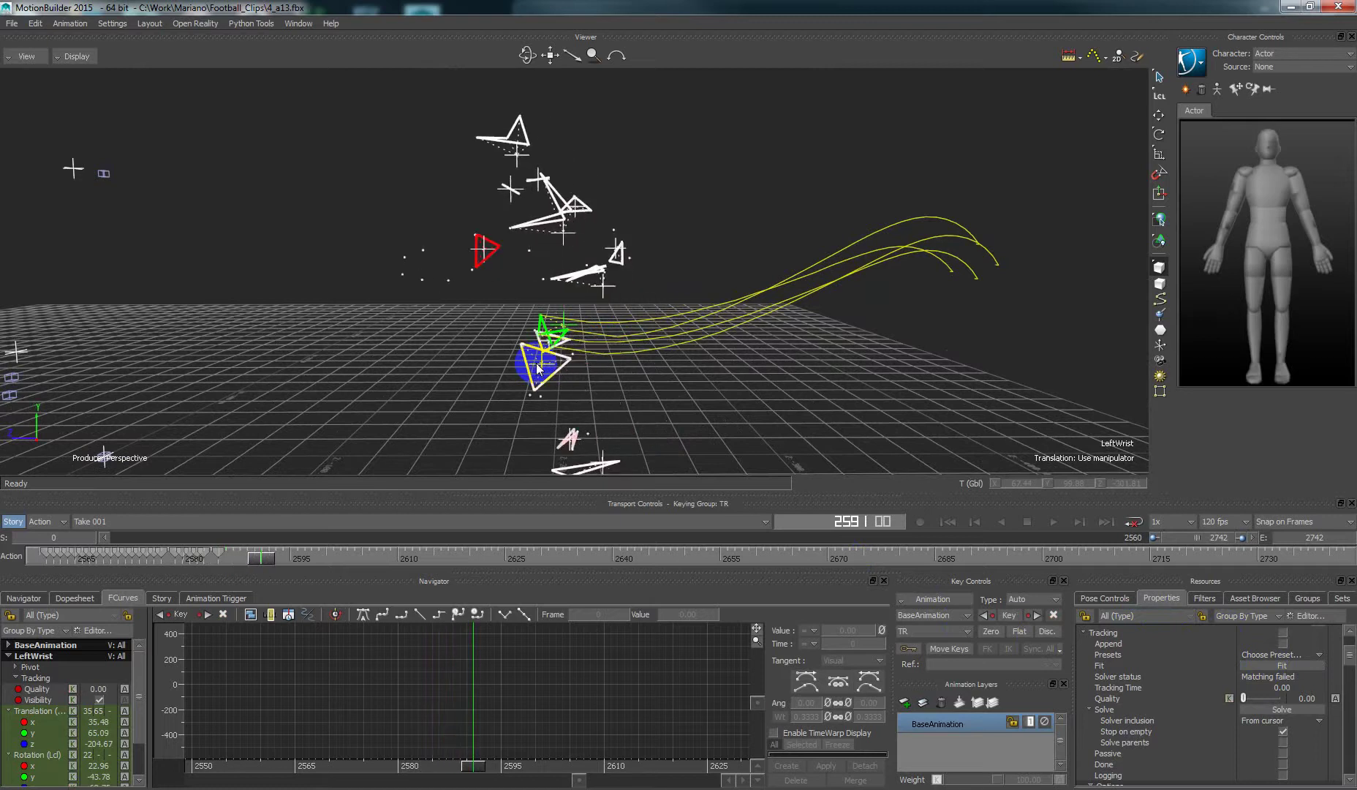
pyautogui.moveTo(524, 360)
pyautogui.keyDown('ctrl'); pyautogui.keyDown('shift'); pyautogui.mouseDown()
pyautogui.moveTo(477, 384)
pyautogui.moveTo(601, 356)
pyautogui.moveTo(464, 284)
pyautogui.moveTo(479, 288)
pyautogui.mouseUp(); pyautogui.keyUp('shift'); pyautogui.keyUp('ctrl')
# Rotate LeftWrist to match the left wrist points at frame 2591, adjust its position and fit it to the point cloud
pyautogui.press('r')
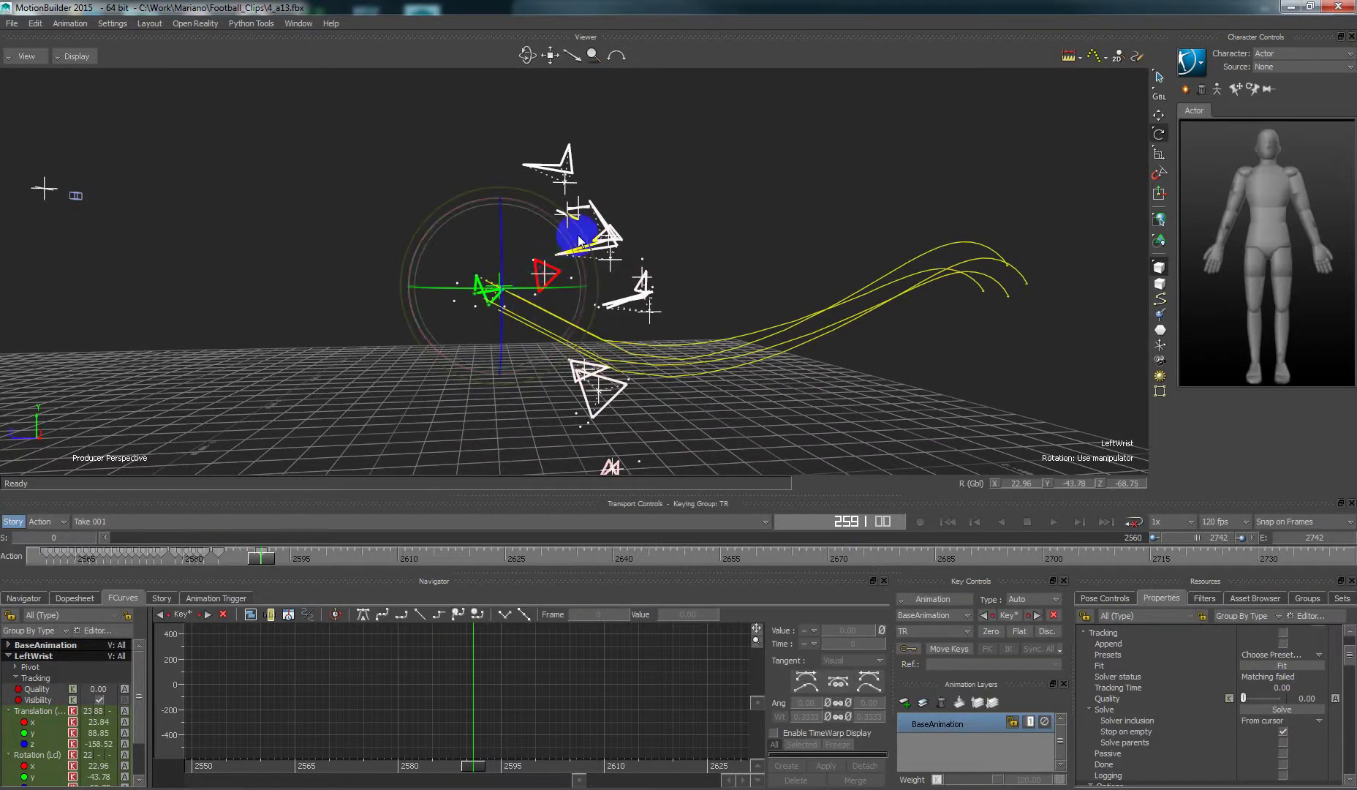
pyautogui.moveTo(585, 240); pyautogui.dragTo(570, 303)
pyautogui.press('t')
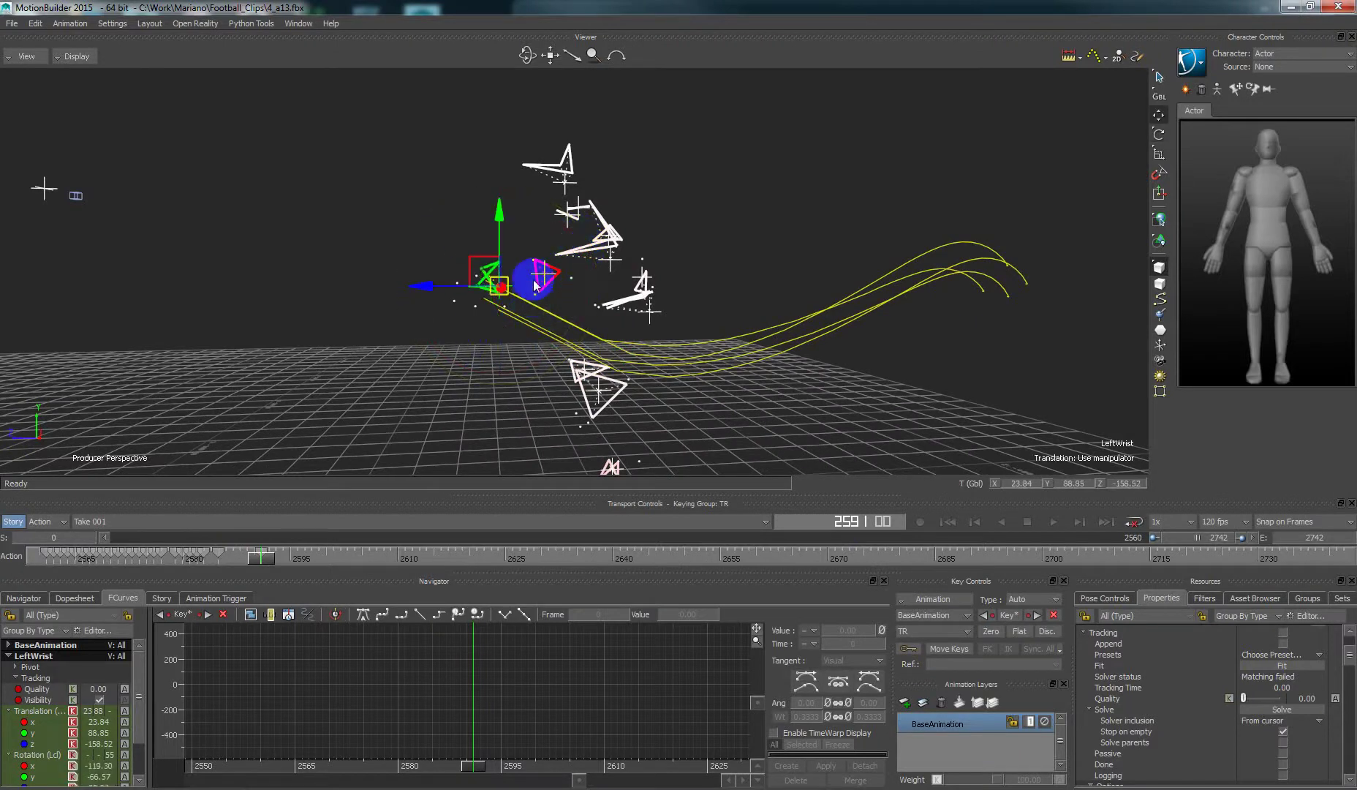
pyautogui.moveTo(482, 268); pyautogui.dragTo(464, 285)
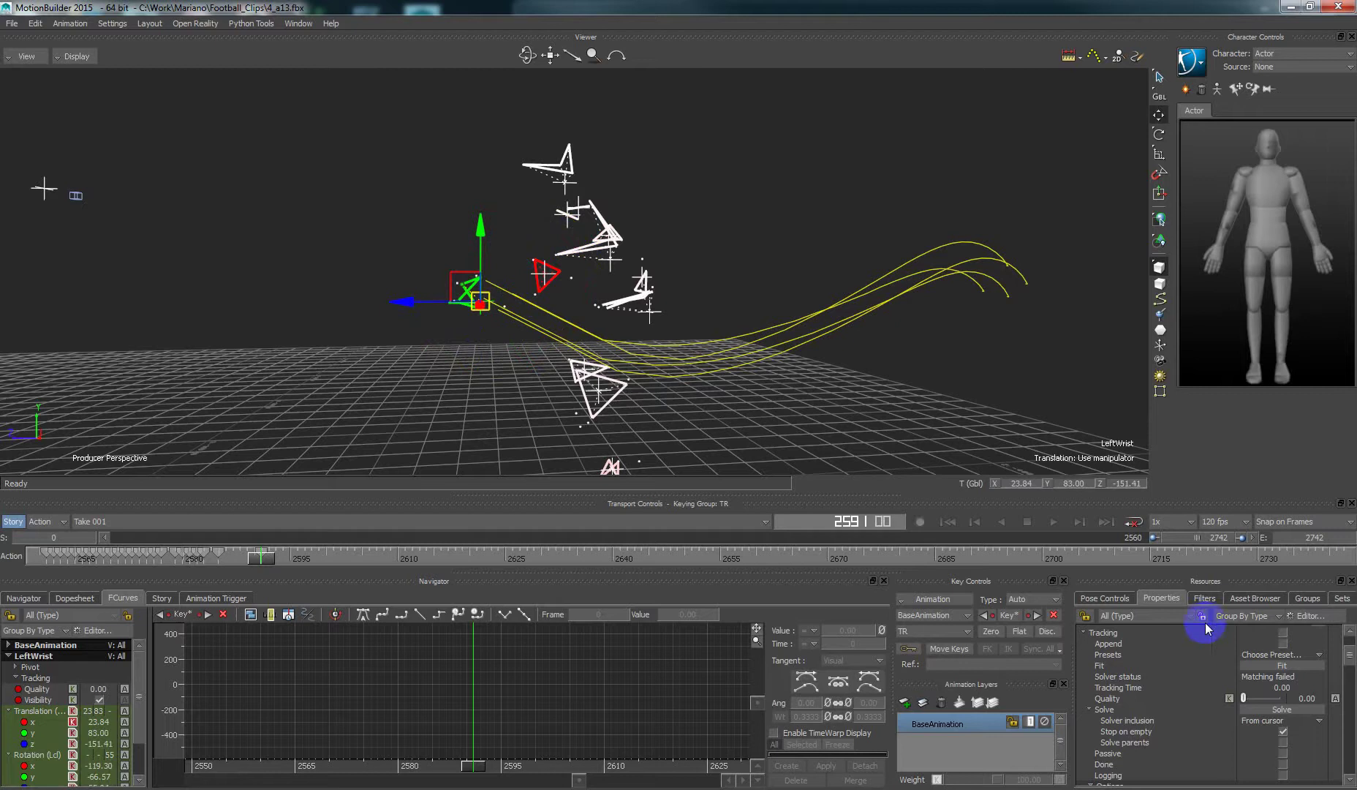
pyautogui.click(1249, 664)
# Solve LeftWrist from the cursor at frame 2591
pyautogui.click(1159, 119)
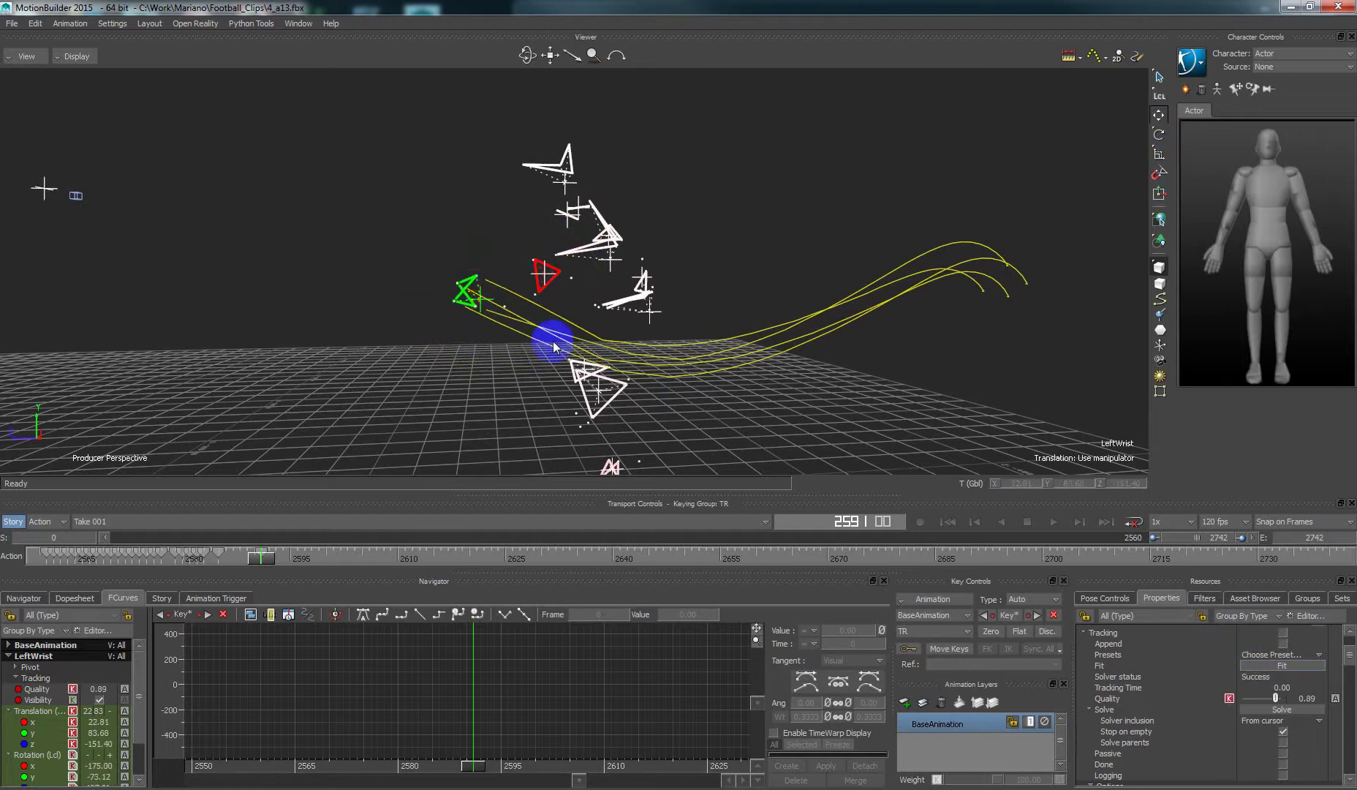
pyautogui.keyDown('shift'); pyautogui.moveTo(555, 343); pyautogui.dragTo(566, 345); pyautogui.keyUp('shift')
pyautogui.click(1260, 707)
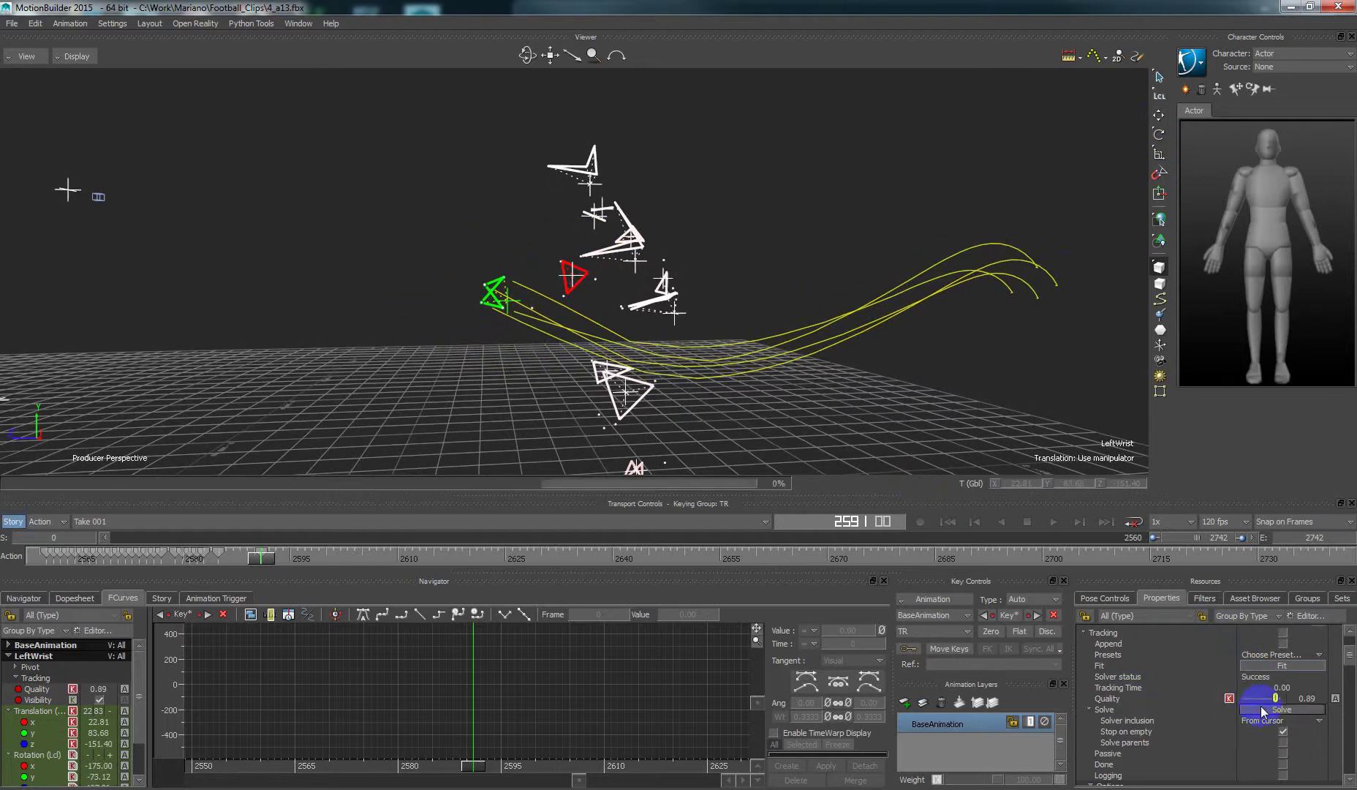
pyautogui.moveTo(479, 385); pyautogui.dragTo(446, 394)
# Go to frame 2600 and move LeftWrist onto the left wrist points
pyautogui.press('Right')
pyautogui.press('Right')
pyautogui.press('Right')
pyautogui.press('Right')
pyautogui.press('Right')
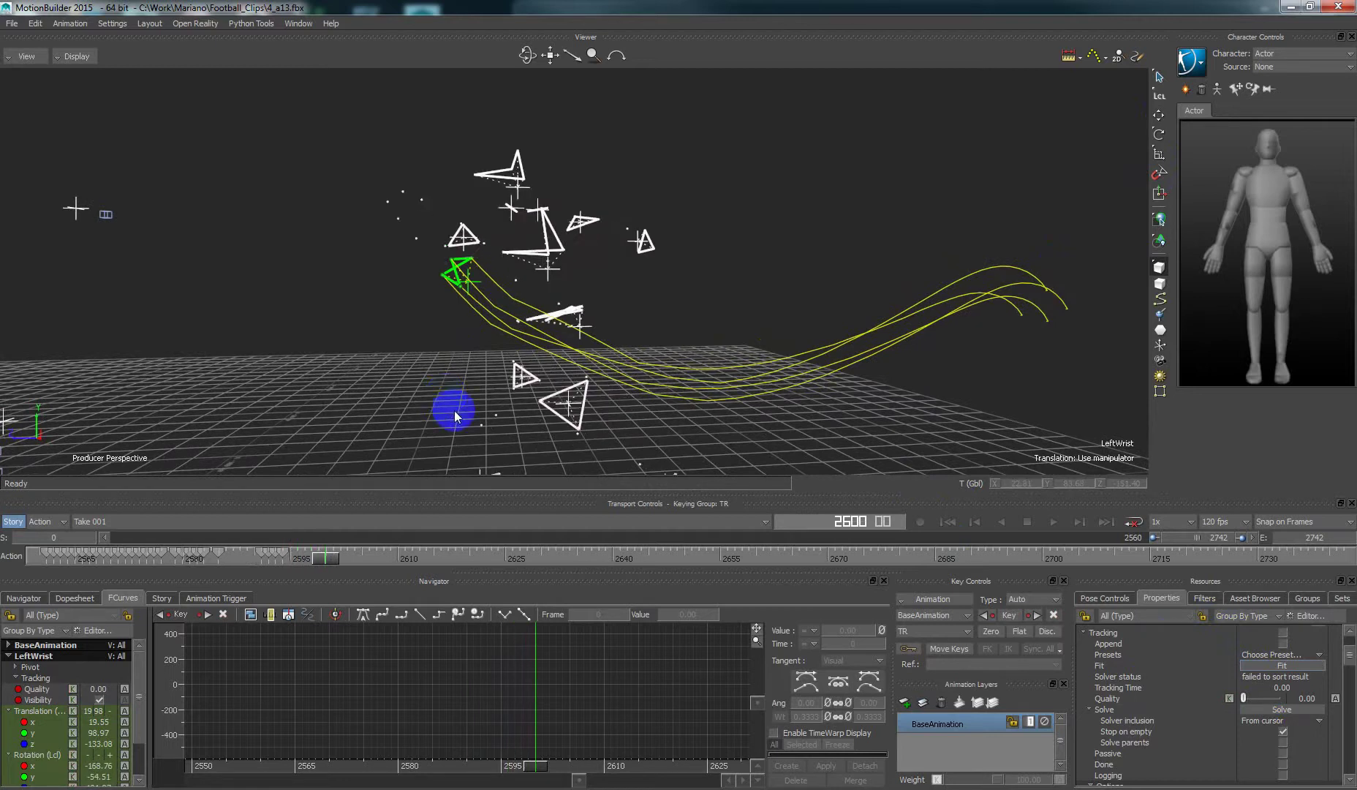
pyautogui.click(471, 285)
# Rotate LeftWrist to match the left wrist points at frame 2600 and fit it to the point cloud
pyautogui.press('e')
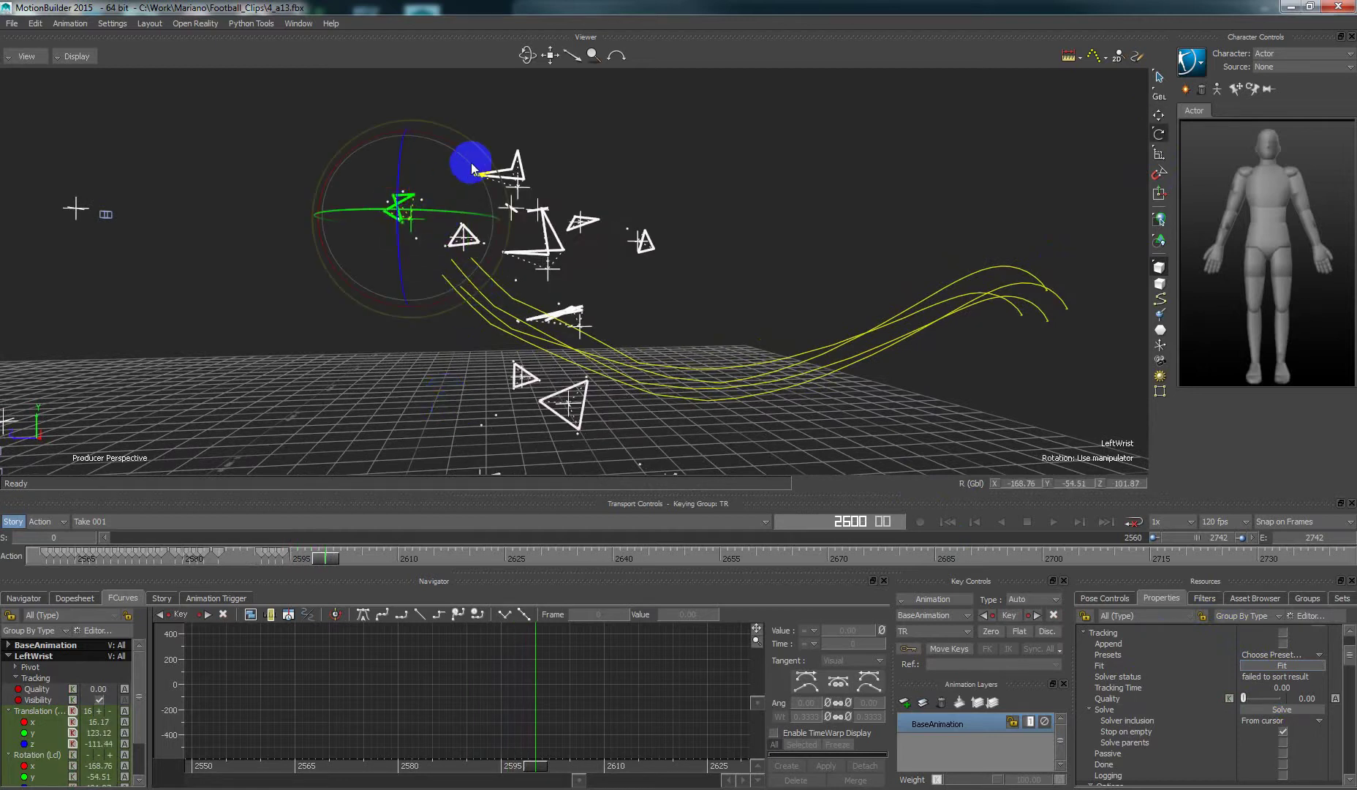
pyautogui.moveTo(441, 225); pyautogui.dragTo(448, 224)
pyautogui.press('w')
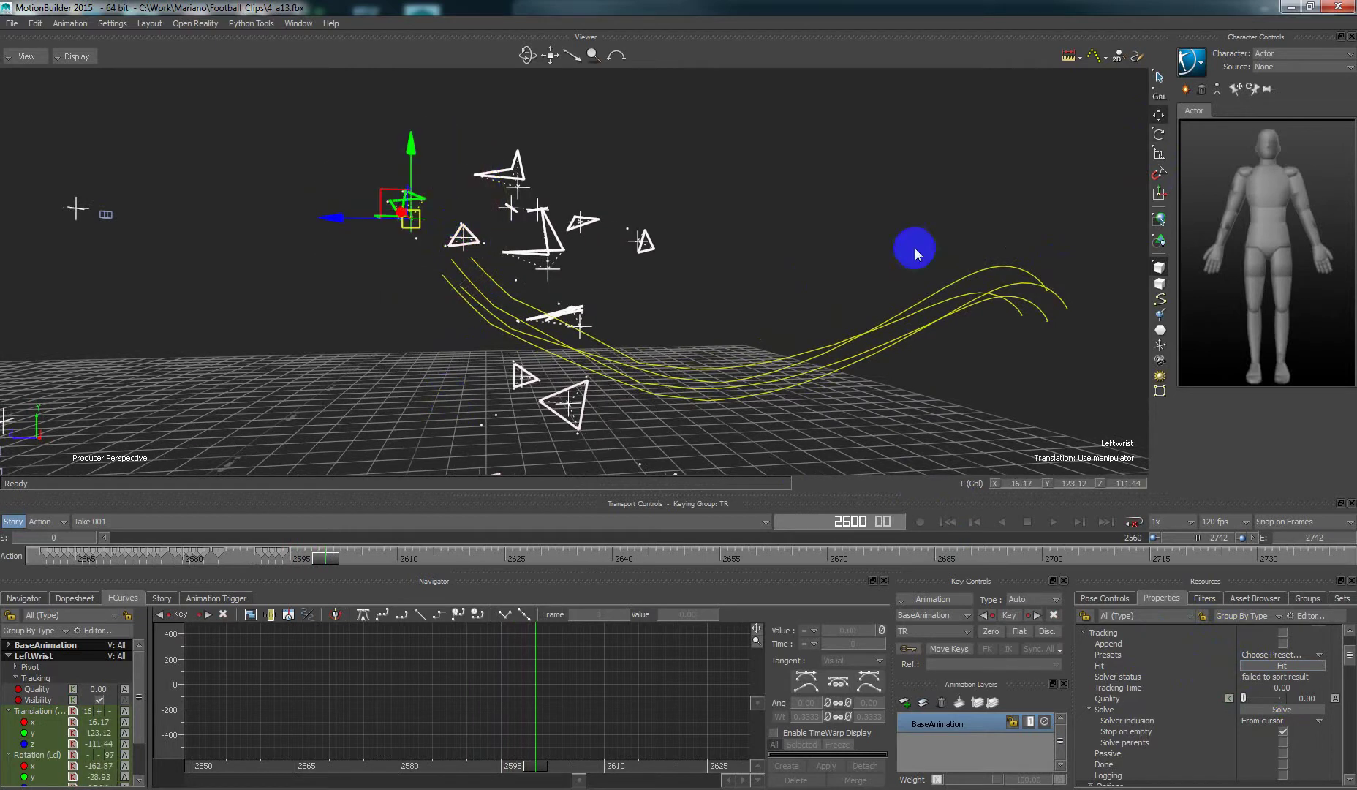
pyautogui.click(1286, 663)
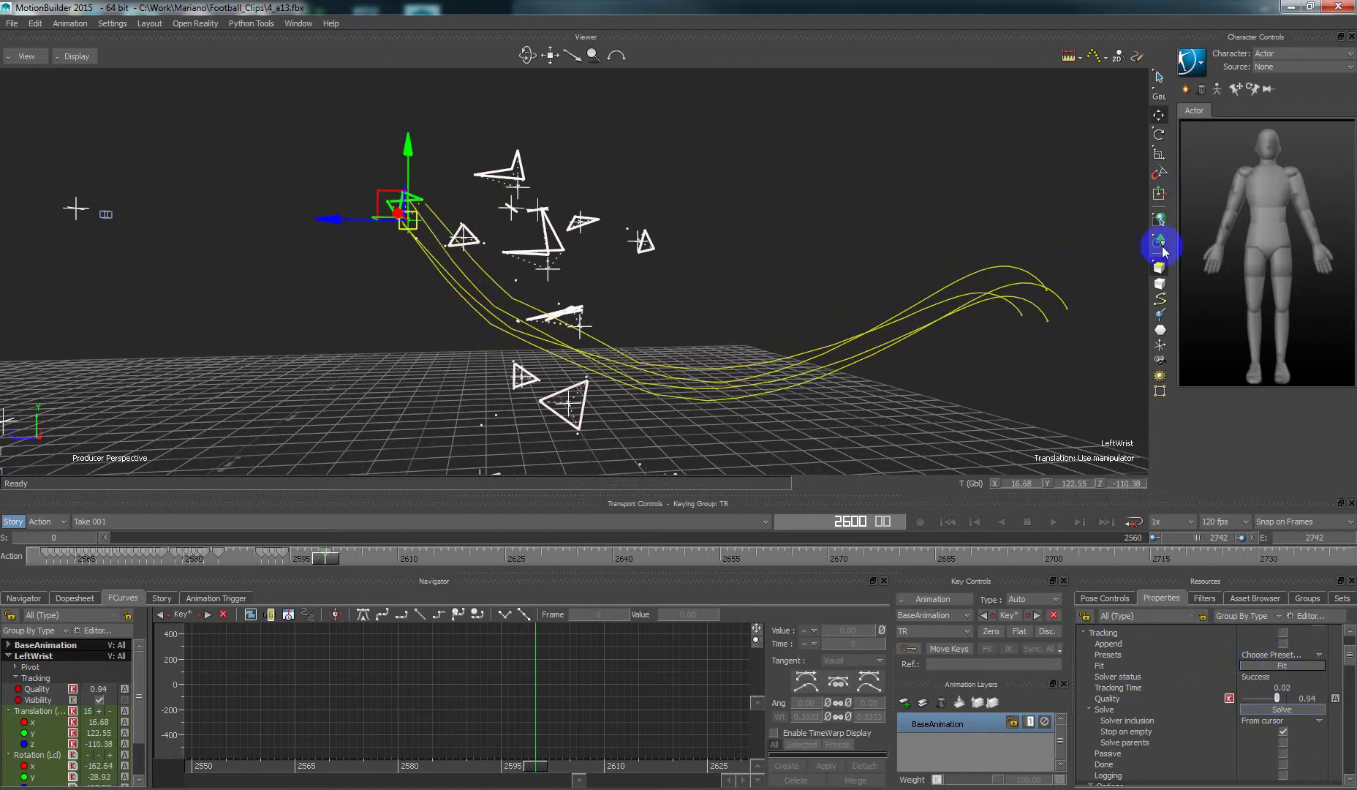
# Solve LeftWrist from the cursor at frame 2600
pyautogui.click(1159, 117)
pyautogui.click(1232, 697)
pyautogui.click(1270, 709)
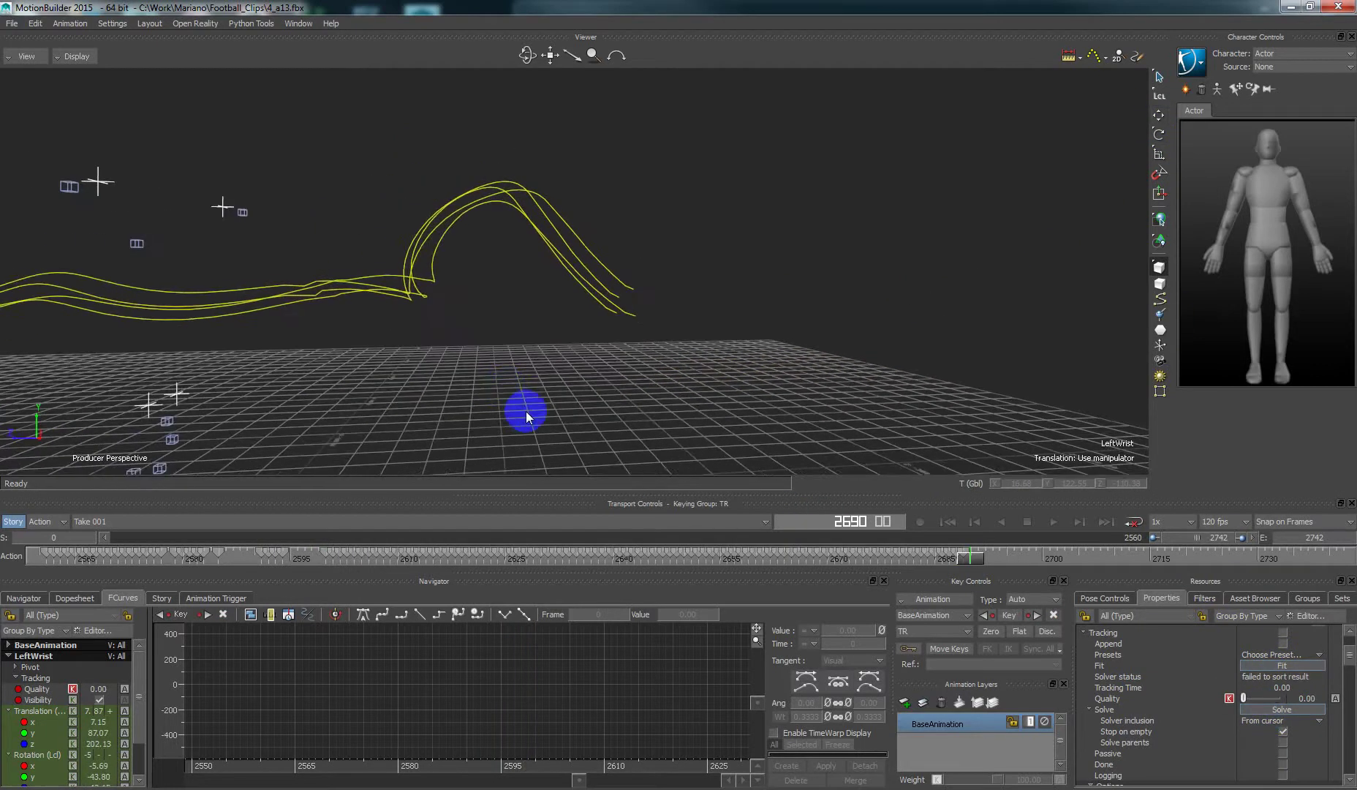
pyautogui.moveTo(572, 392); pyautogui.dragTo(521, 385)
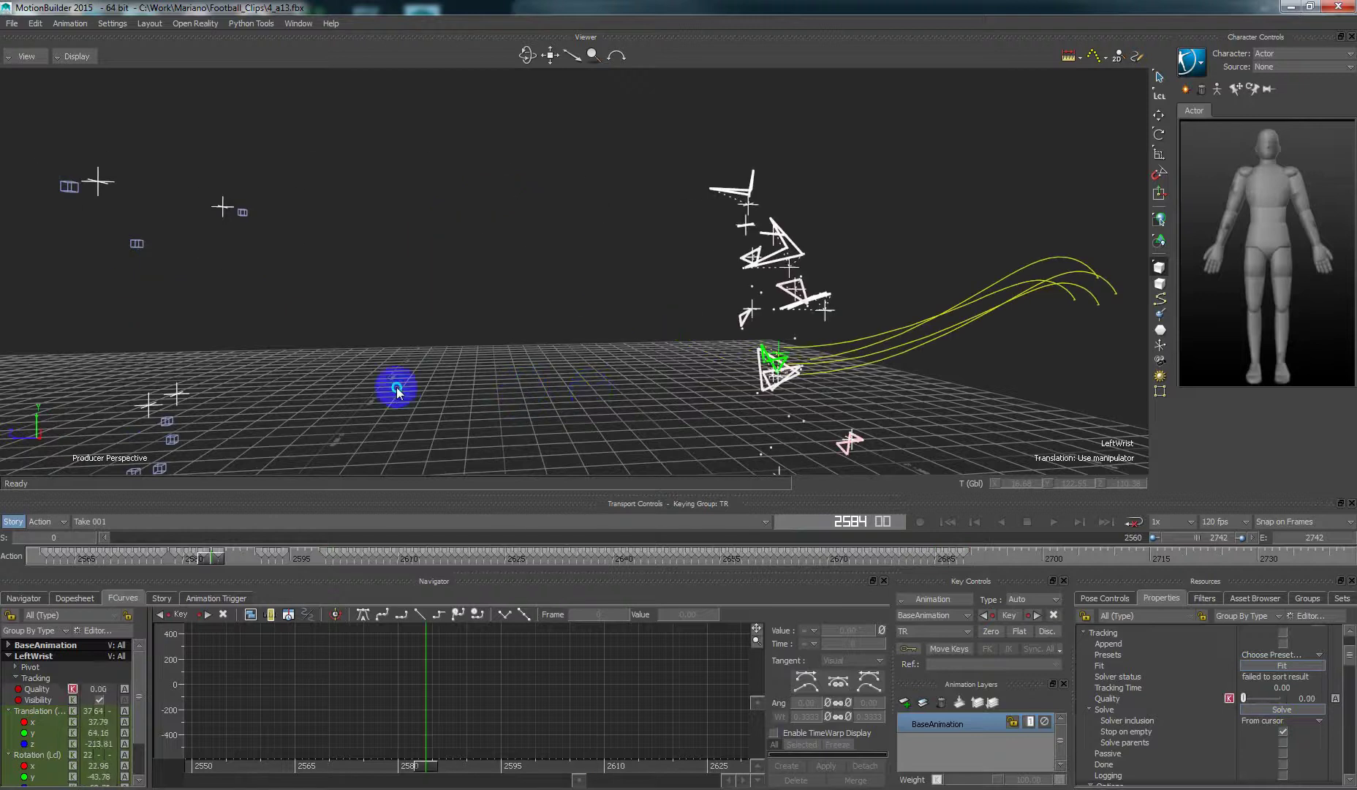
# Go to frame 2691 and move LeftWrist onto the left wrist points
pyautogui.keyDown('ctrl'); pyautogui.moveTo(394, 390); pyautogui.dragTo(342, 387); pyautogui.keyUp('ctrl')
pyautogui.keyDown('shift'); pyautogui.moveTo(342, 387); pyautogui.dragTo(557, 403); pyautogui.keyUp('shift')
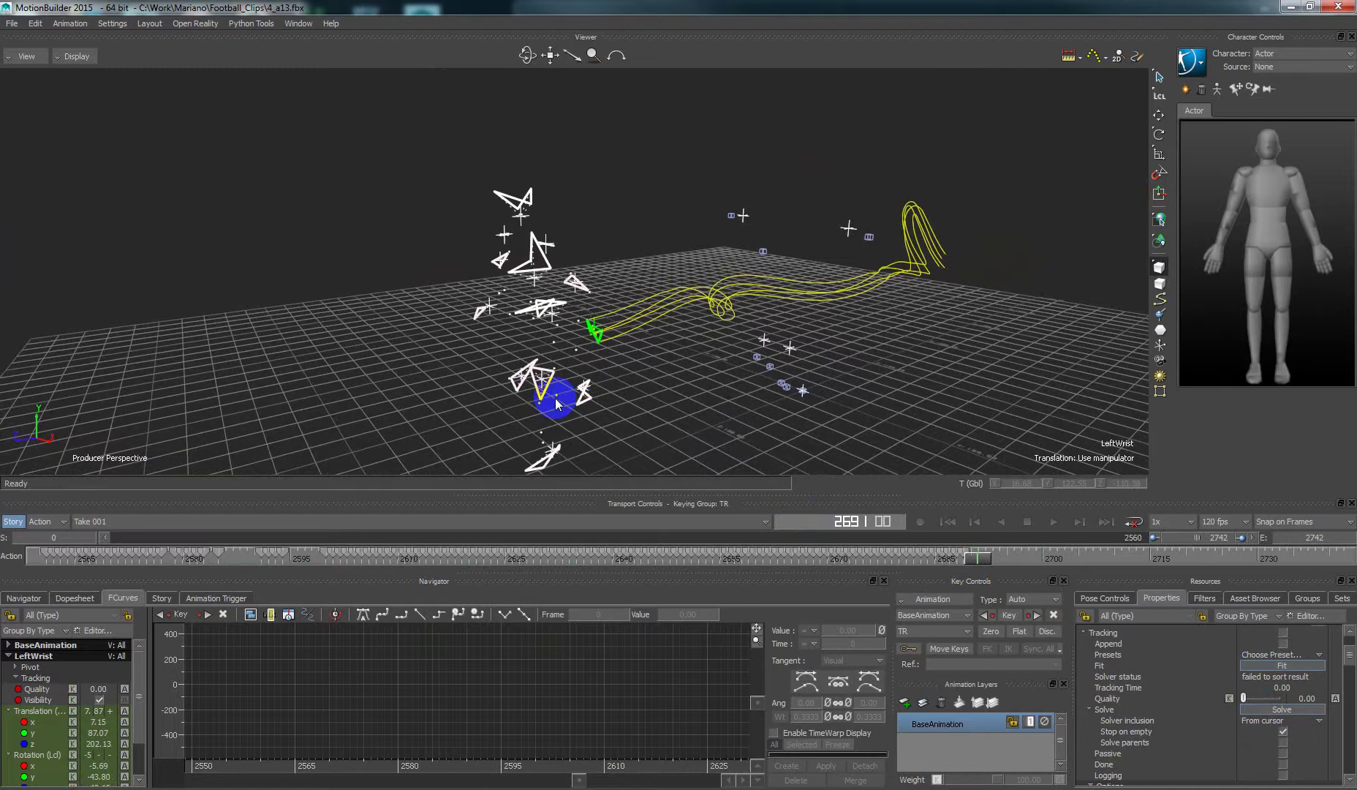
pyautogui.moveTo(548, 385); pyautogui.dragTo(823, 490)
pyautogui.click(565, 392)
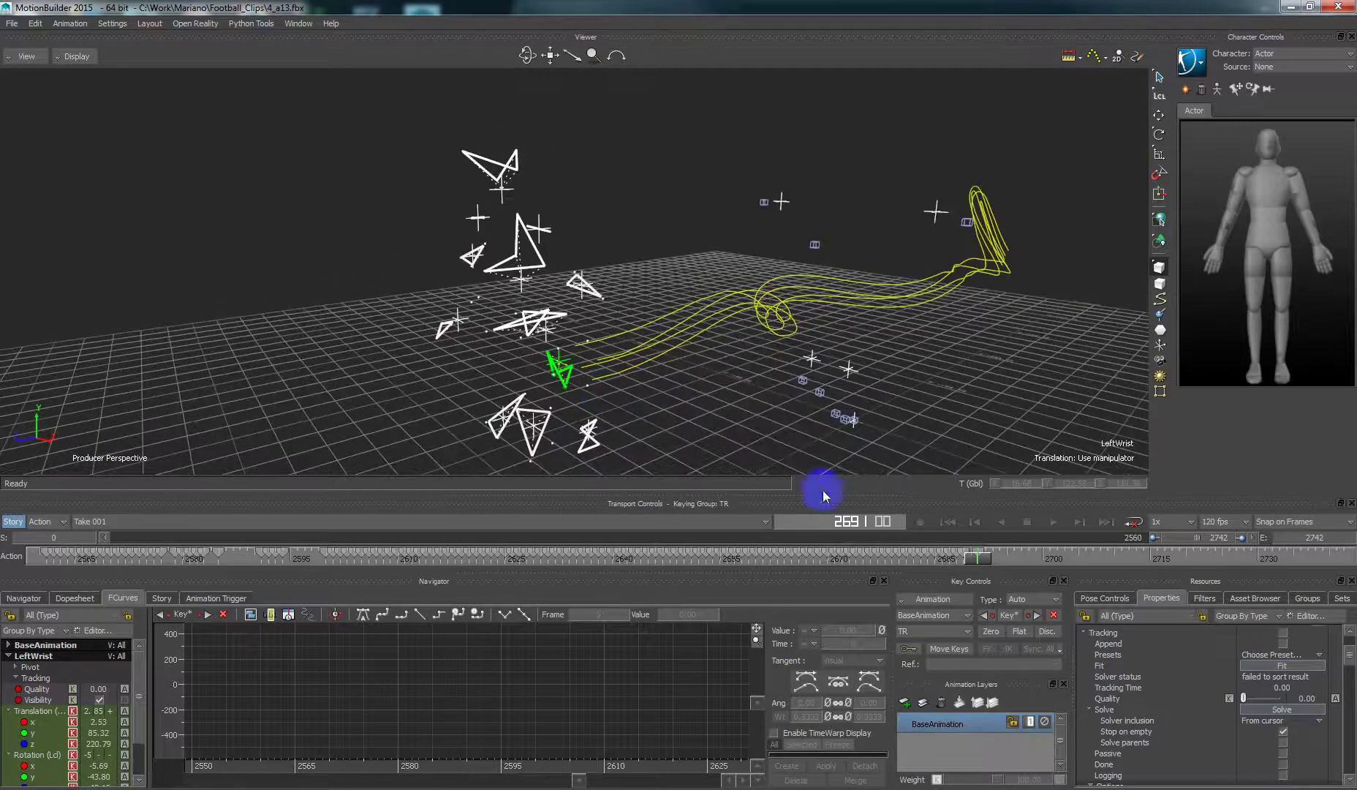
# Advance to frame 2692 and move and rotate LeftWrist to match the left wrist points
pyautogui.press('Right')
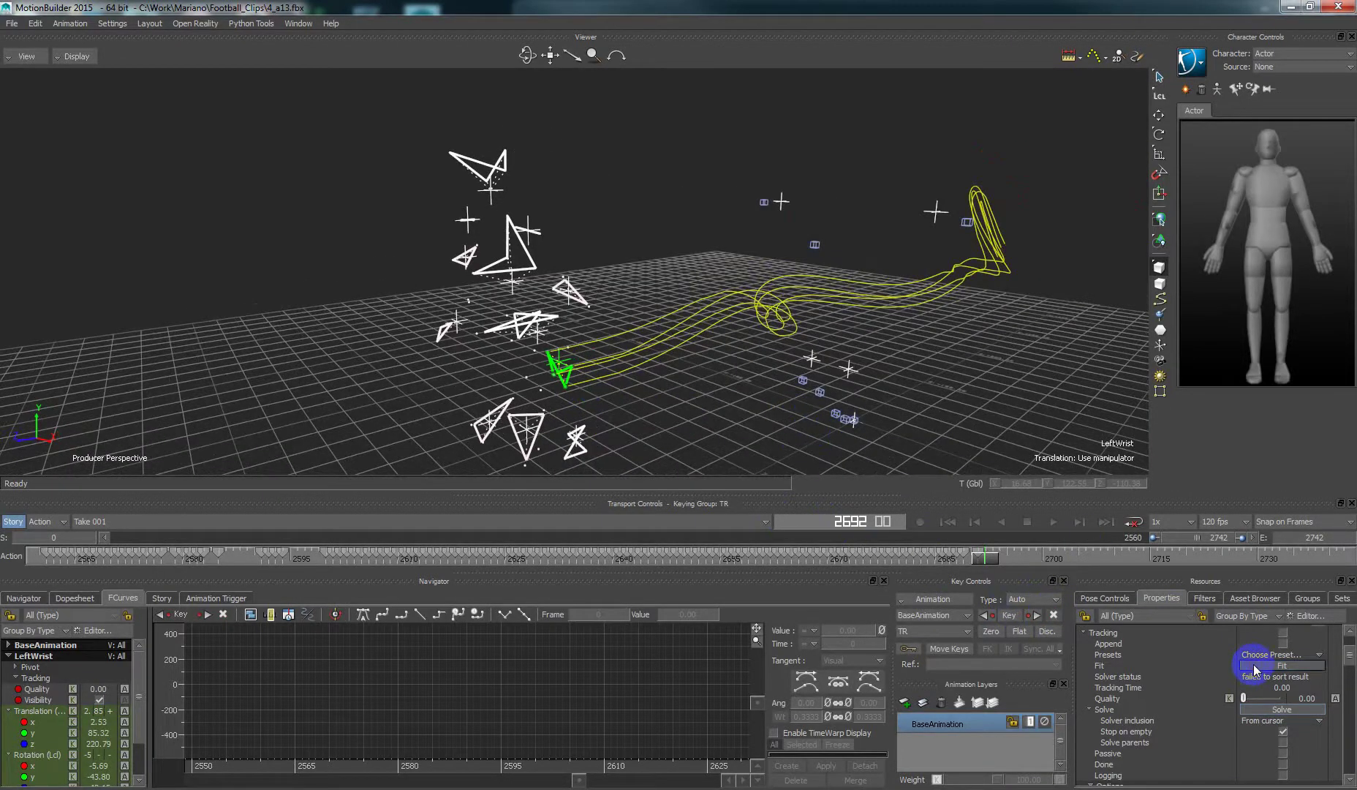
pyautogui.moveTo(556, 378)
pyautogui.mouseDown()
pyautogui.moveTo(525, 380)
pyautogui.moveTo(536, 386)
pyautogui.mouseUp()
pyautogui.moveTo(594, 404)
pyautogui.keyDown('ctrl'); pyautogui.keyDown('shift'); pyautogui.mouseDown()
pyautogui.moveTo(606, 393)
pyautogui.moveTo(599, 401)
pyautogui.mouseUp(); pyautogui.keyUp('shift'); pyautogui.keyUp('ctrl')
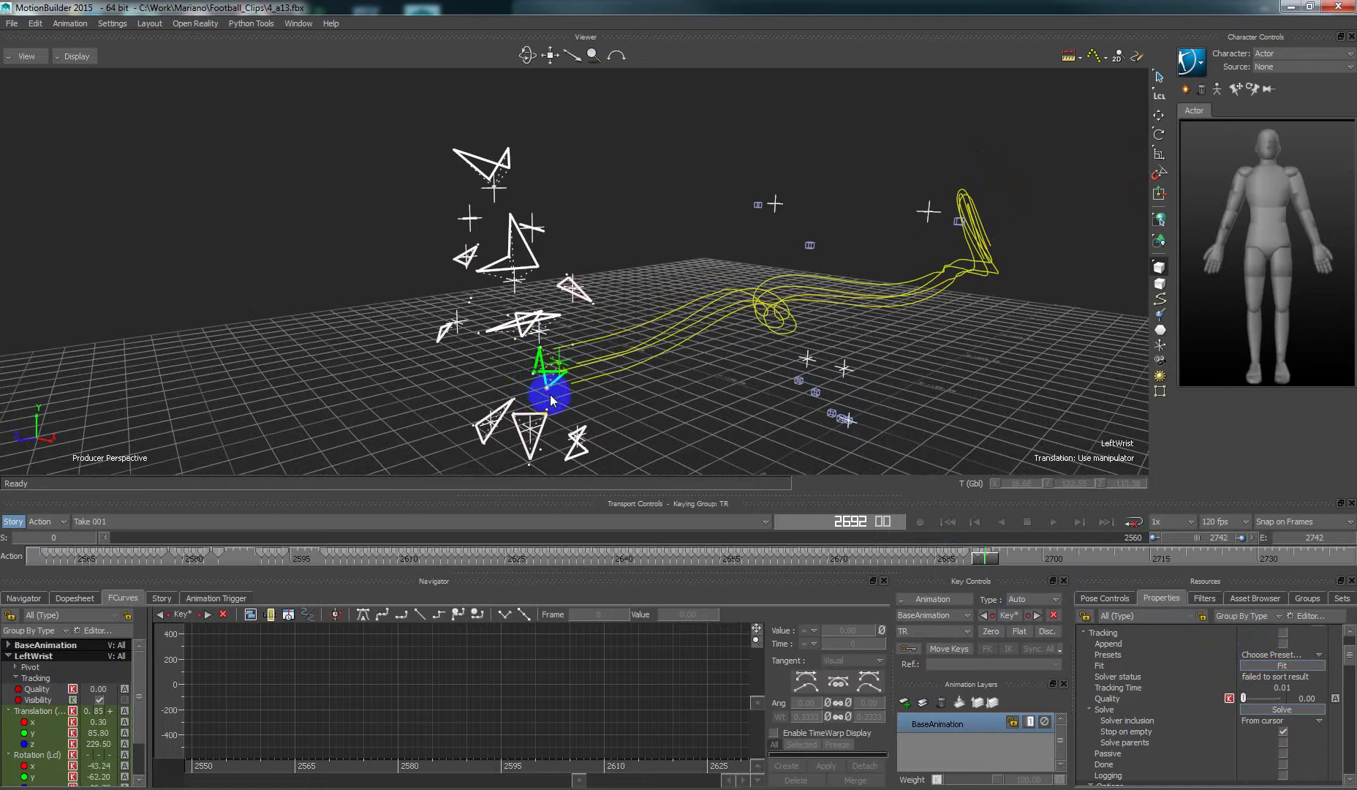
# Fit LeftWrist to the point cloud at frame 2692 and solve it from the cursor
pyautogui.click(1248, 710)
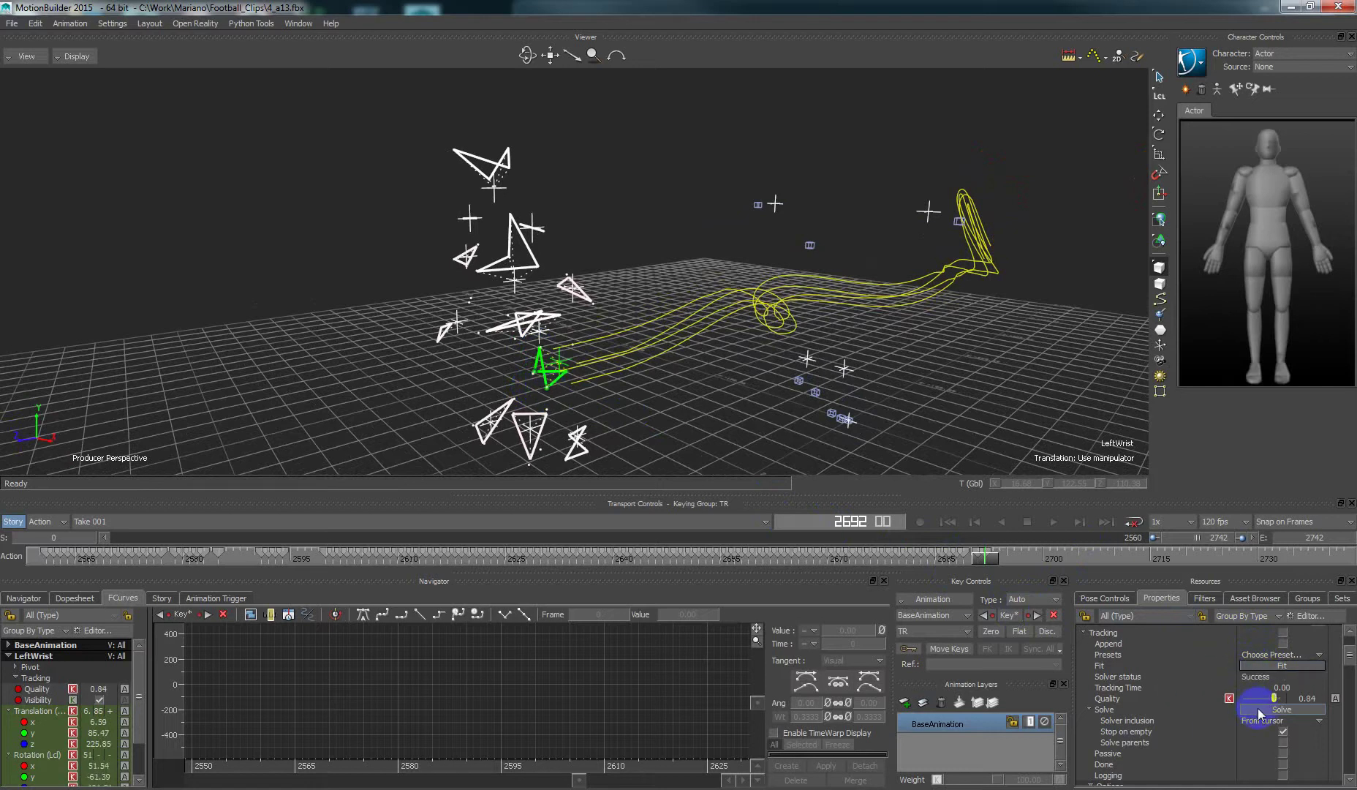
pyautogui.click(1259, 710)
pyautogui.keyDown('ctrl'); pyautogui.keyDown('shift'); pyautogui.moveTo(674, 412); pyautogui.dragTo(609, 416); pyautogui.keyUp('shift'); pyautogui.keyUp('ctrl')
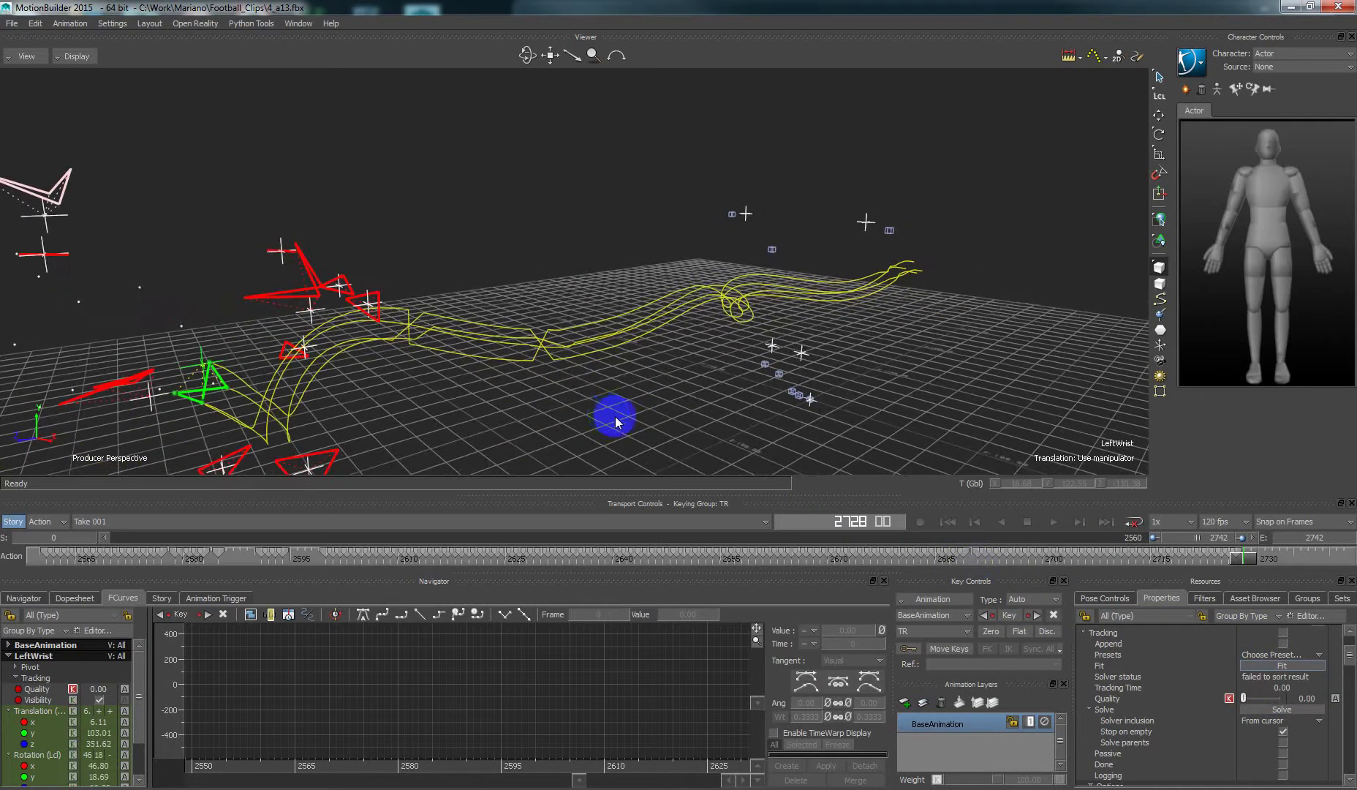
# Step back through the frames to 2686 to examine how LeftWrist follows the point cloud
pyautogui.press('Left')
pyautogui.press('Left')
pyautogui.press('Left')
pyautogui.press('Left')
pyautogui.press('Left')
pyautogui.press('Left')
pyautogui.press('Left')
pyautogui.press('Left')
pyautogui.press('Left')
pyautogui.press('Left')
pyautogui.press('Left')
pyautogui.press('Left')
pyautogui.press('Left')
pyautogui.press('Left')
pyautogui.press('Left')
pyautogui.press('Left')
pyautogui.press('Left')
pyautogui.press('Left')
pyautogui.press('Left')
pyautogui.press('Left')
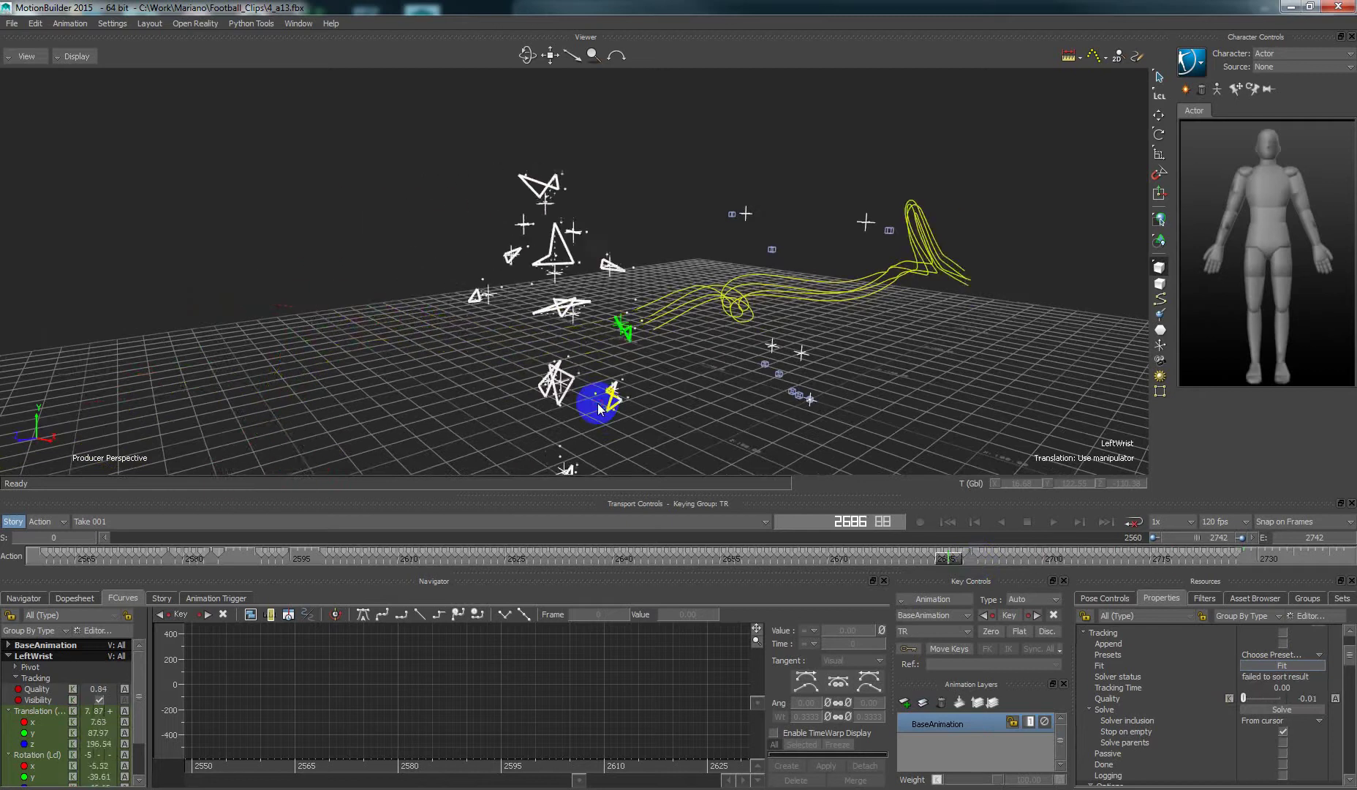
# Try to move LeftWrist onto the left wrist points at frame 2735 and fit it to the point cloud
pyautogui.moveTo(598, 408); pyautogui.dragTo(514, 372)
pyautogui.press('t')
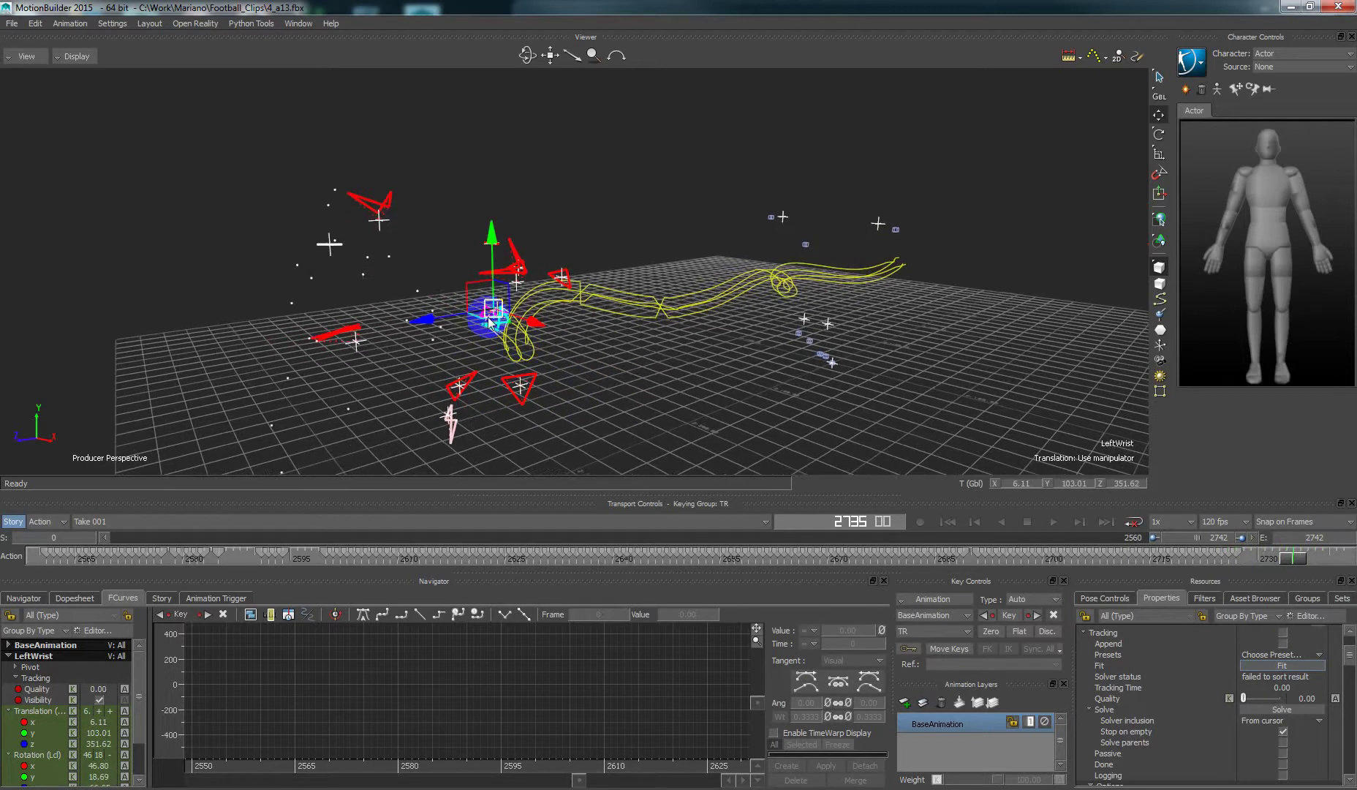
pyautogui.moveTo(465, 300); pyautogui.dragTo(404, 299)
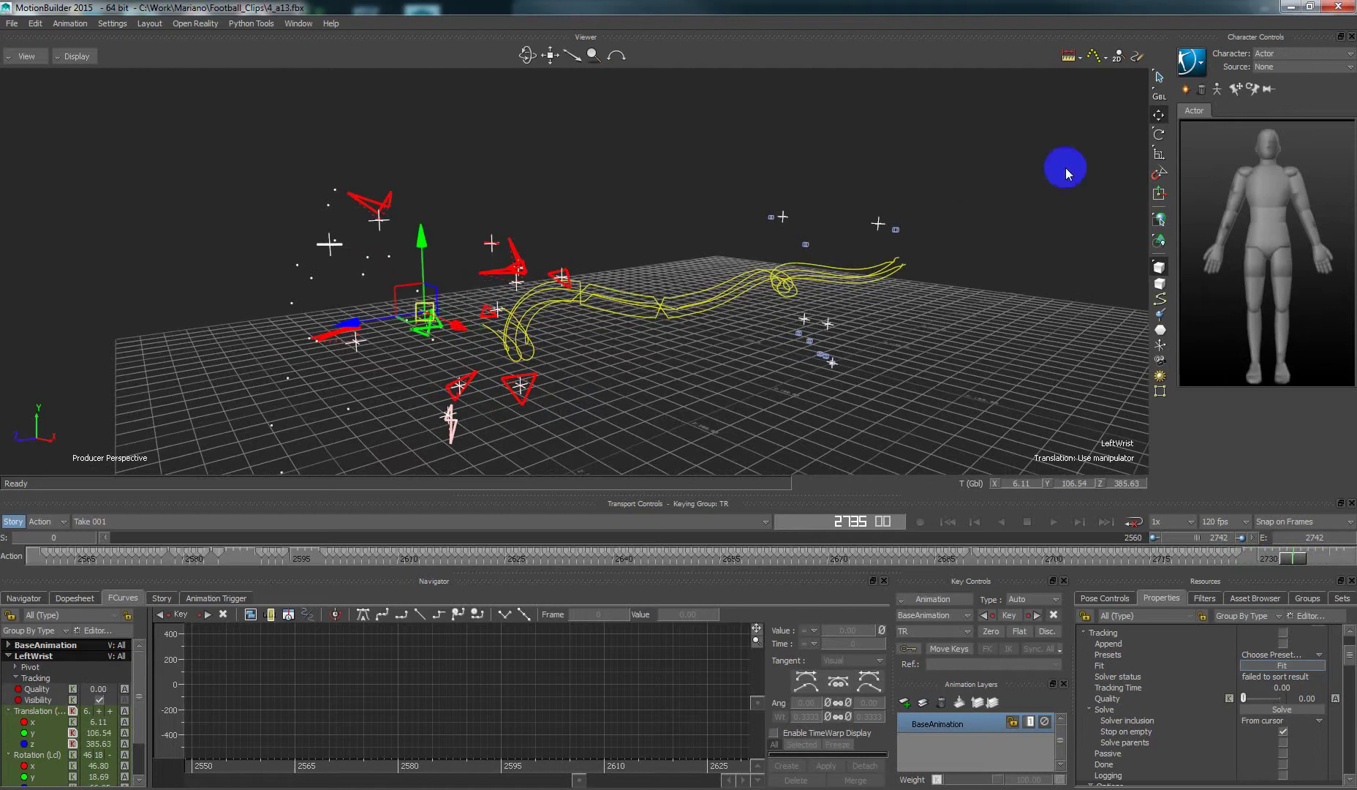
pyautogui.click(1156, 114)
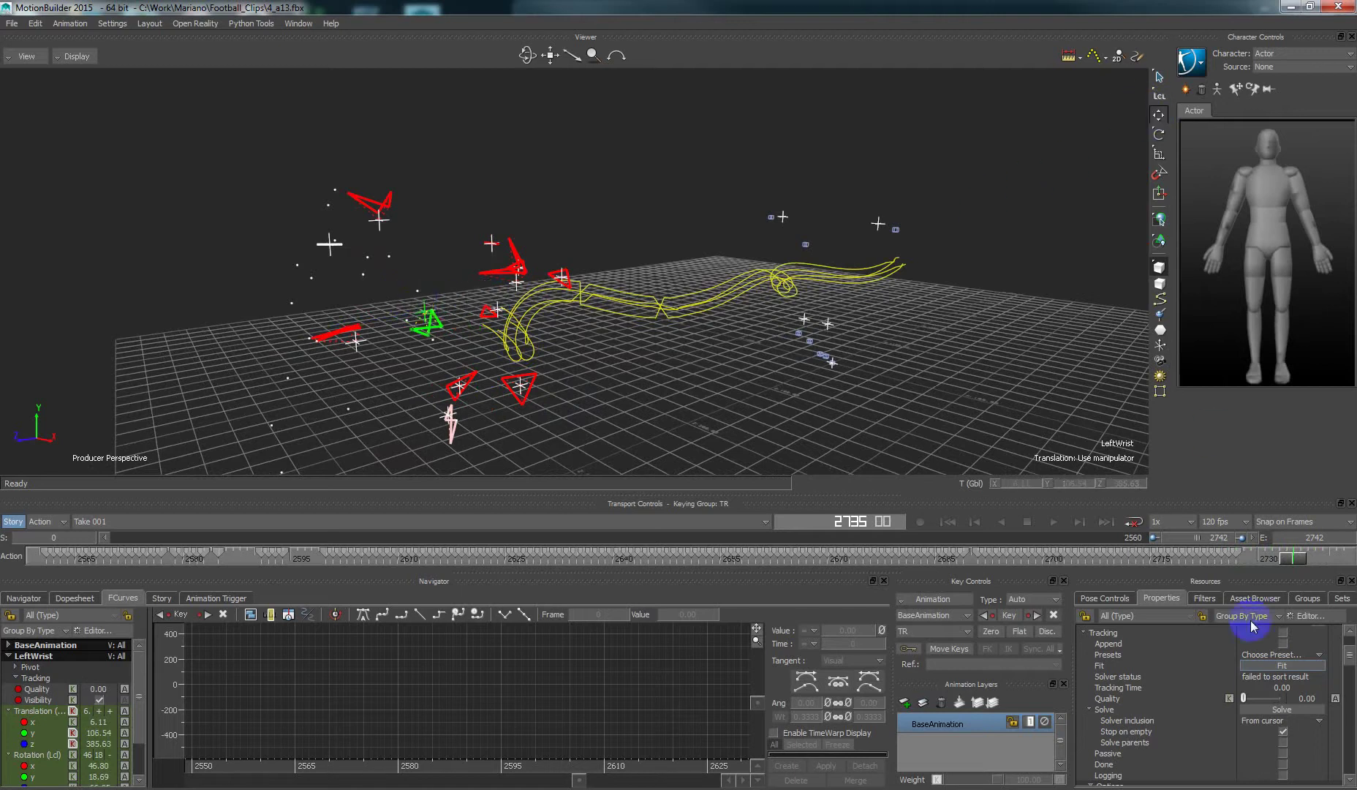
pyautogui.click(1256, 665)
# Try to refine LeftWrist's position sideways and vertically over the left wrist points at frame 2735
pyautogui.keyDown('ctrl'); pyautogui.keyDown('shift'); pyautogui.moveTo(527, 366); pyautogui.dragTo(554, 354); pyautogui.keyUp('shift'); pyautogui.keyUp('ctrl')
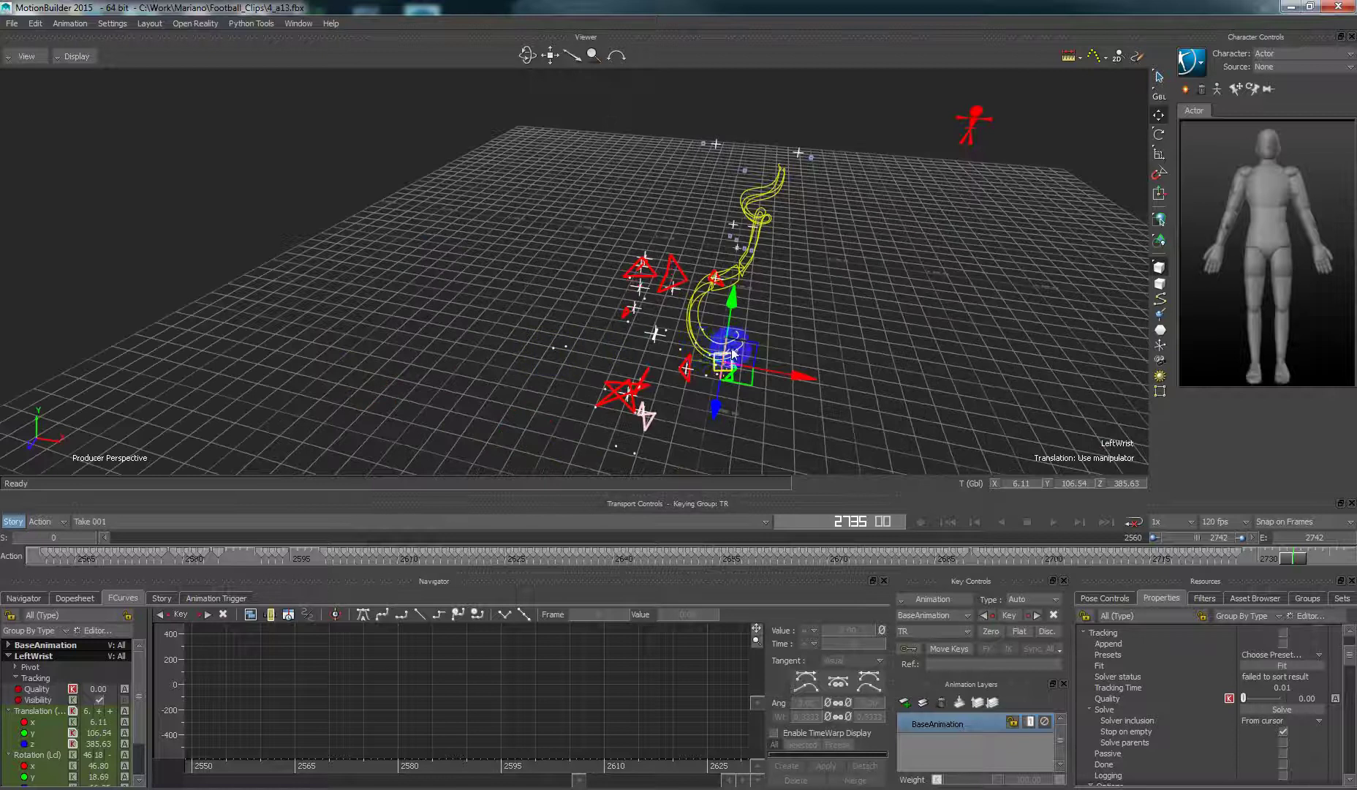
pyautogui.keyDown('ctrl'); pyautogui.keyDown('shift'); pyautogui.moveTo(718, 358); pyautogui.dragTo(739, 307); pyautogui.keyUp('shift'); pyautogui.keyUp('ctrl')
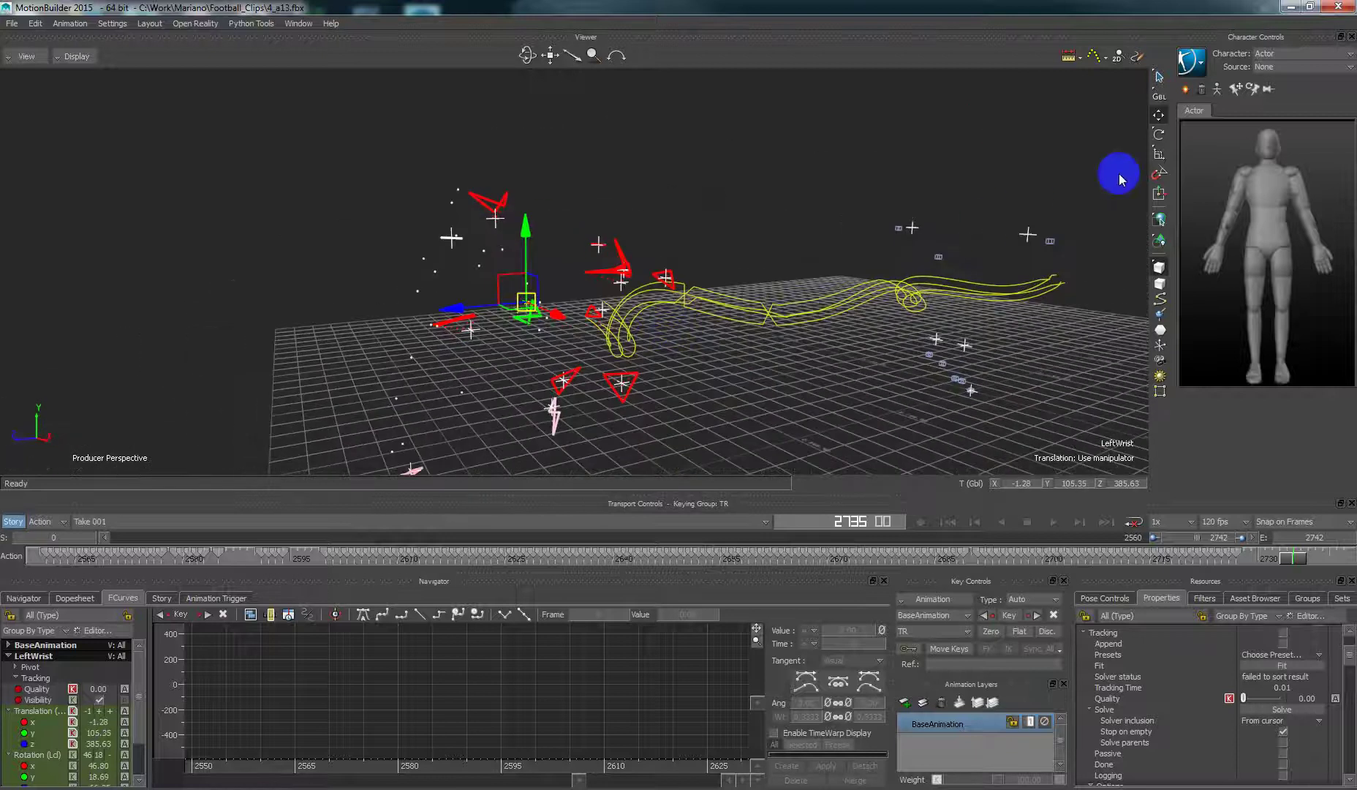
pyautogui.click(1161, 116)
pyautogui.keyDown('ctrl'); pyautogui.moveTo(605, 300); pyautogui.dragTo(612, 339); pyautogui.keyUp('ctrl')
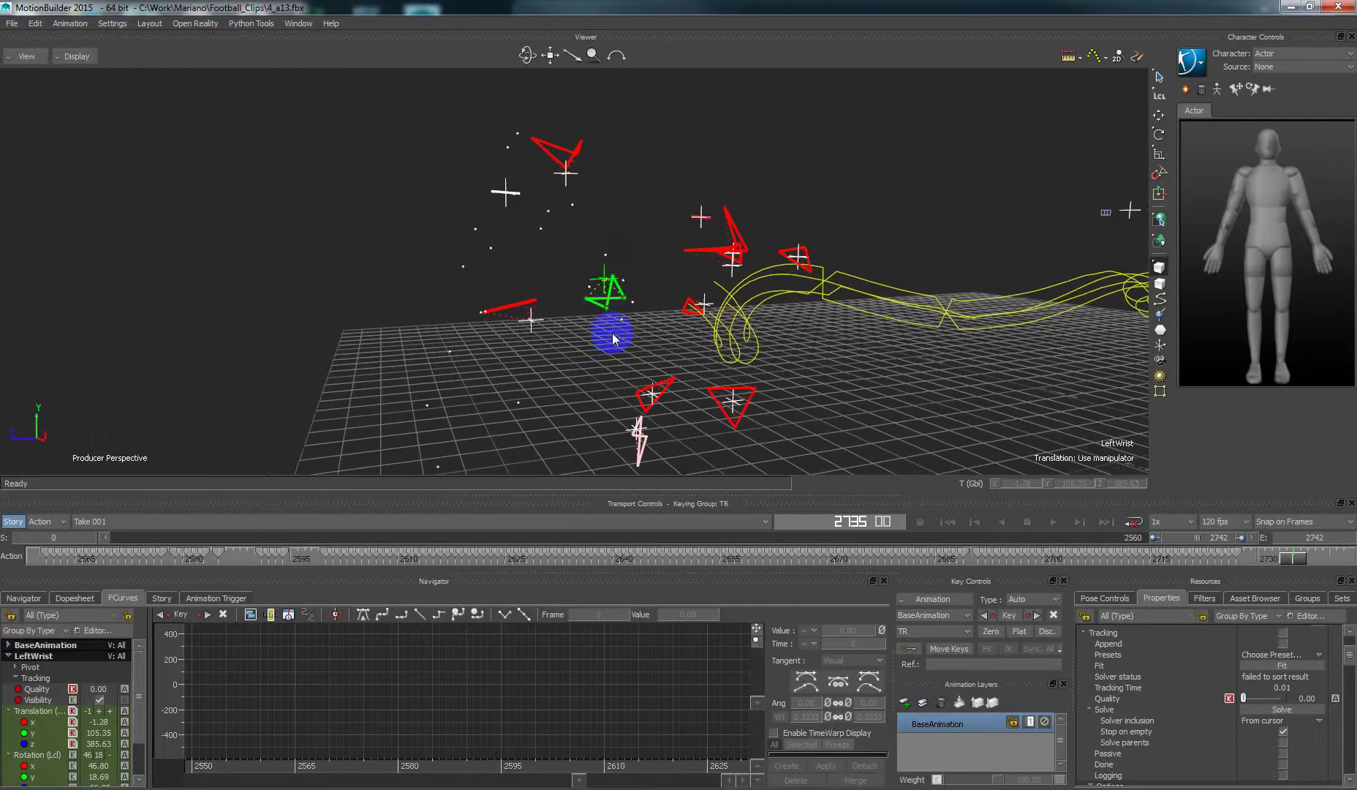
pyautogui.click(1258, 658)
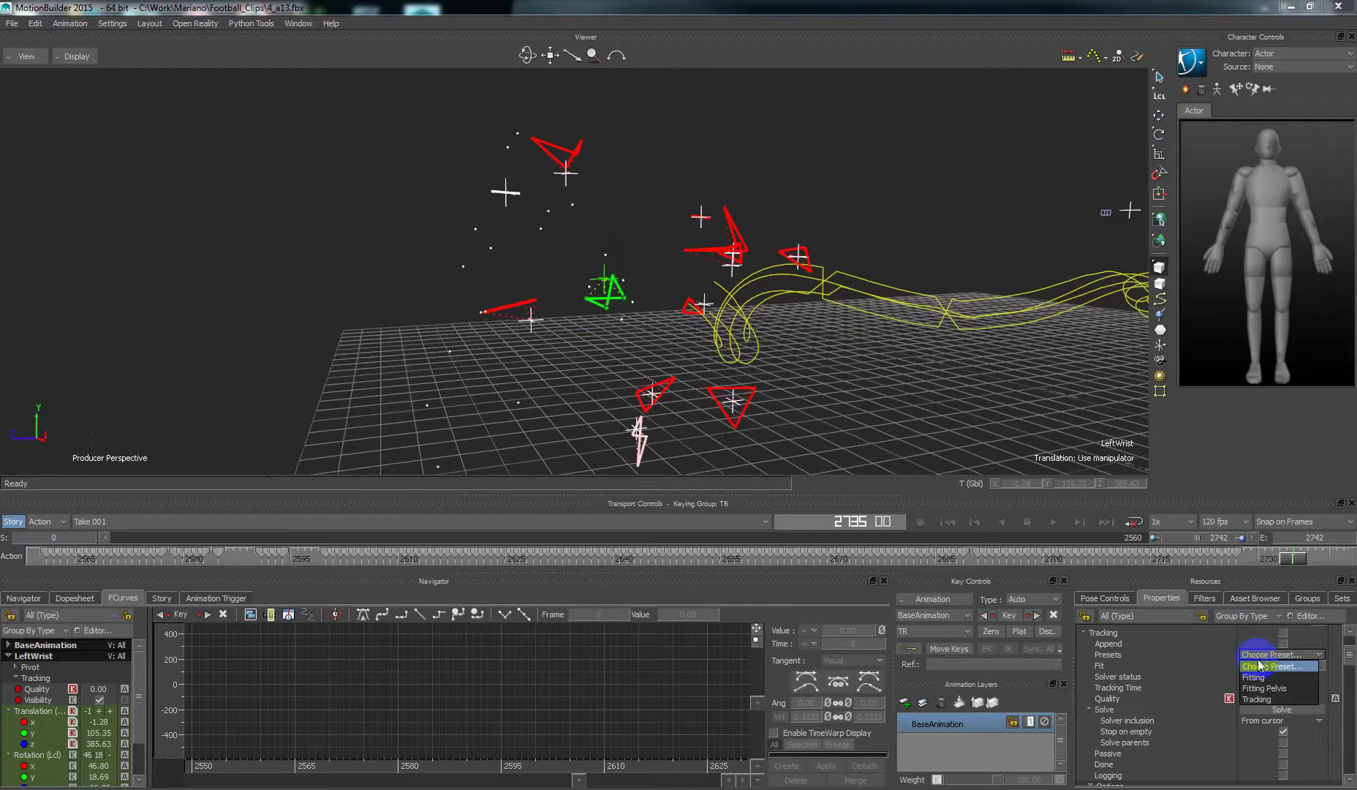
pyautogui.click(1352, 655)
# Try to rotate LeftWrist and shift it closer to the left wrist points at frame 2735
pyautogui.keyDown('ctrl'); pyautogui.keyDown('shift'); pyautogui.moveTo(600, 345); pyautogui.dragTo(525, 338); pyautogui.keyUp('shift'); pyautogui.keyUp('ctrl')
pyautogui.press('r')
pyautogui.moveTo(458, 283)
pyautogui.mouseDown()
pyautogui.moveTo(469, 272)
pyautogui.moveTo(426, 291)
pyautogui.moveTo(433, 304)
pyautogui.moveTo(435, 287)
pyautogui.mouseUp()
pyautogui.press('w')
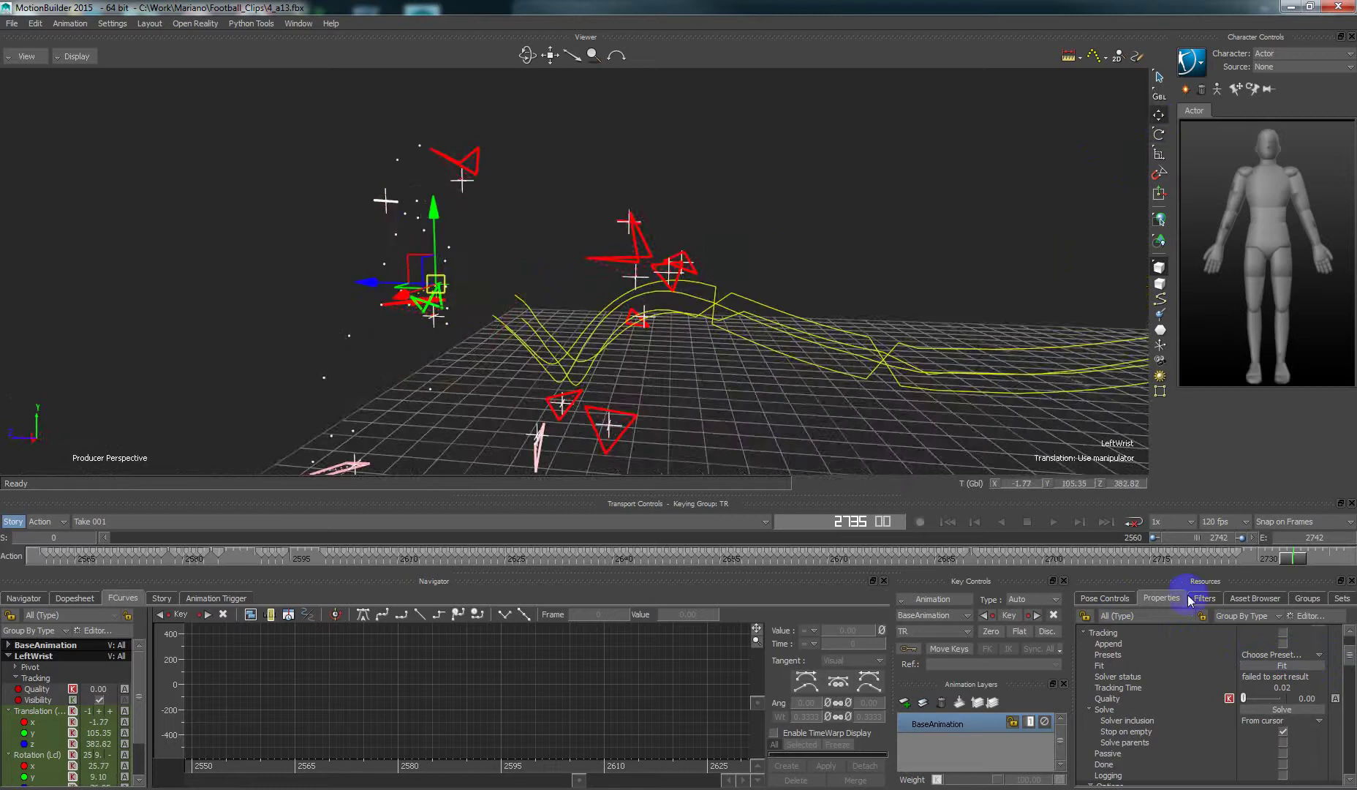
pyautogui.moveTo(611, 339)
pyautogui.keyDown('ctrl'); pyautogui.keyDown('shift'); pyautogui.mouseDown()
pyautogui.moveTo(670, 352)
pyautogui.moveTo(618, 337)
pyautogui.mouseUp(); pyautogui.keyUp('shift'); pyautogui.keyUp('ctrl')
# Advance to frame 2736 and move LeftWrist onto the left wrist points
pyautogui.press('Right')
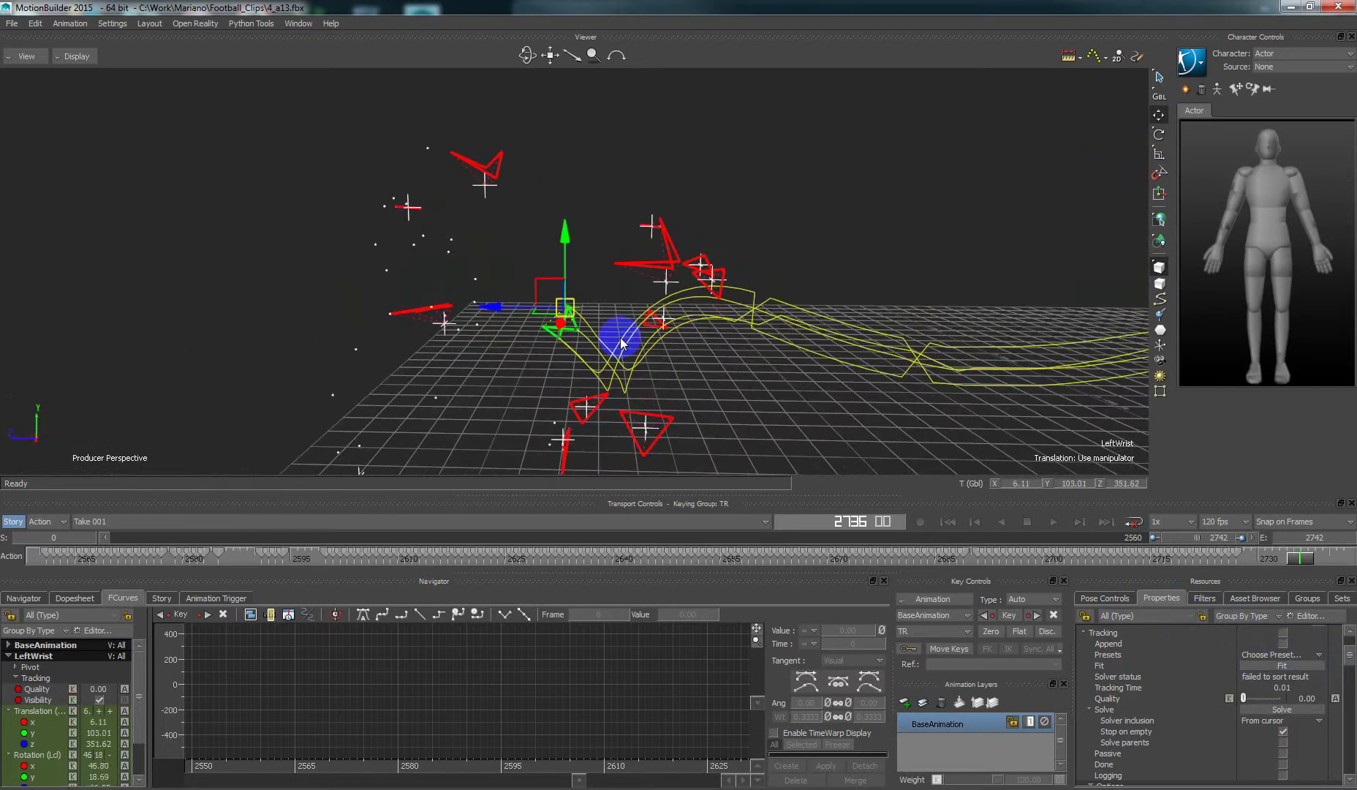
pyautogui.keyDown('ctrl'); pyautogui.keyDown('shift'); pyautogui.moveTo(534, 357); pyautogui.dragTo(667, 316); pyautogui.keyUp('shift'); pyautogui.keyUp('ctrl')
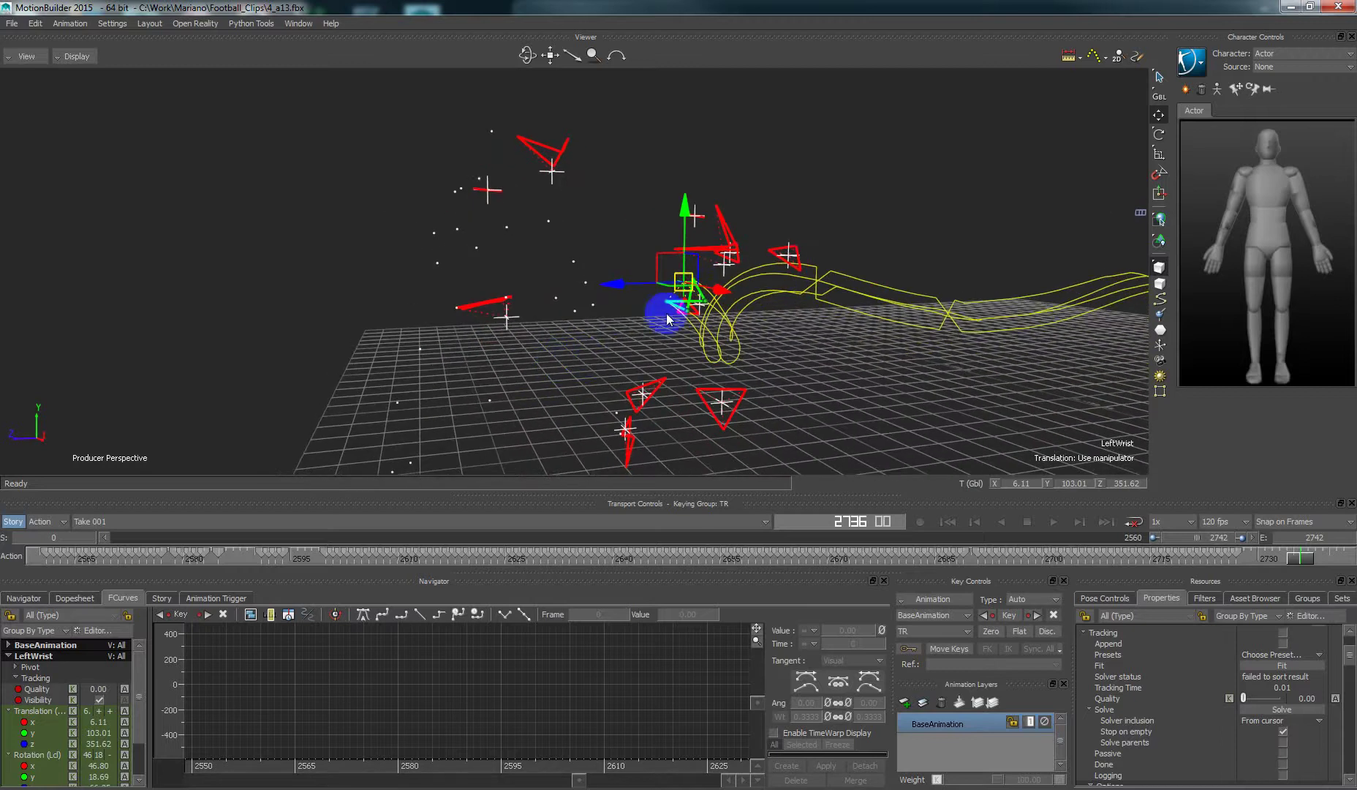
pyautogui.click(1160, 95)
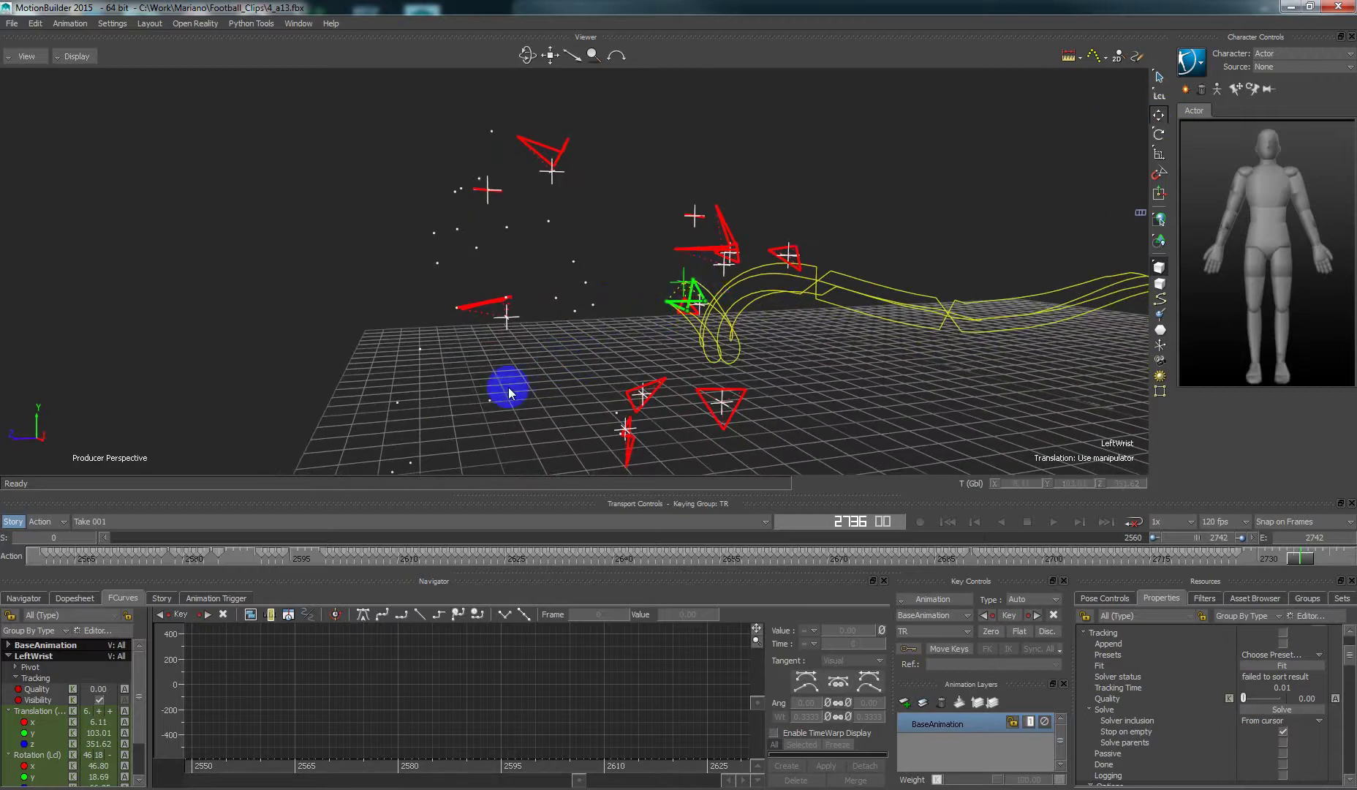
pyautogui.keyDown('ctrl'); pyautogui.keyDown('shift'); pyautogui.moveTo(506, 386); pyautogui.dragTo(523, 371); pyautogui.keyUp('shift'); pyautogui.keyUp('ctrl')
pyautogui.click(645, 288)
pyautogui.moveTo(645, 285)
pyautogui.mouseDown()
pyautogui.moveTo(534, 283)
pyautogui.moveTo(560, 294)
pyautogui.mouseUp()
# Fit LeftWrist to the point cloud at frame 2736 and solve it from the cursor
pyautogui.click(1248, 720)
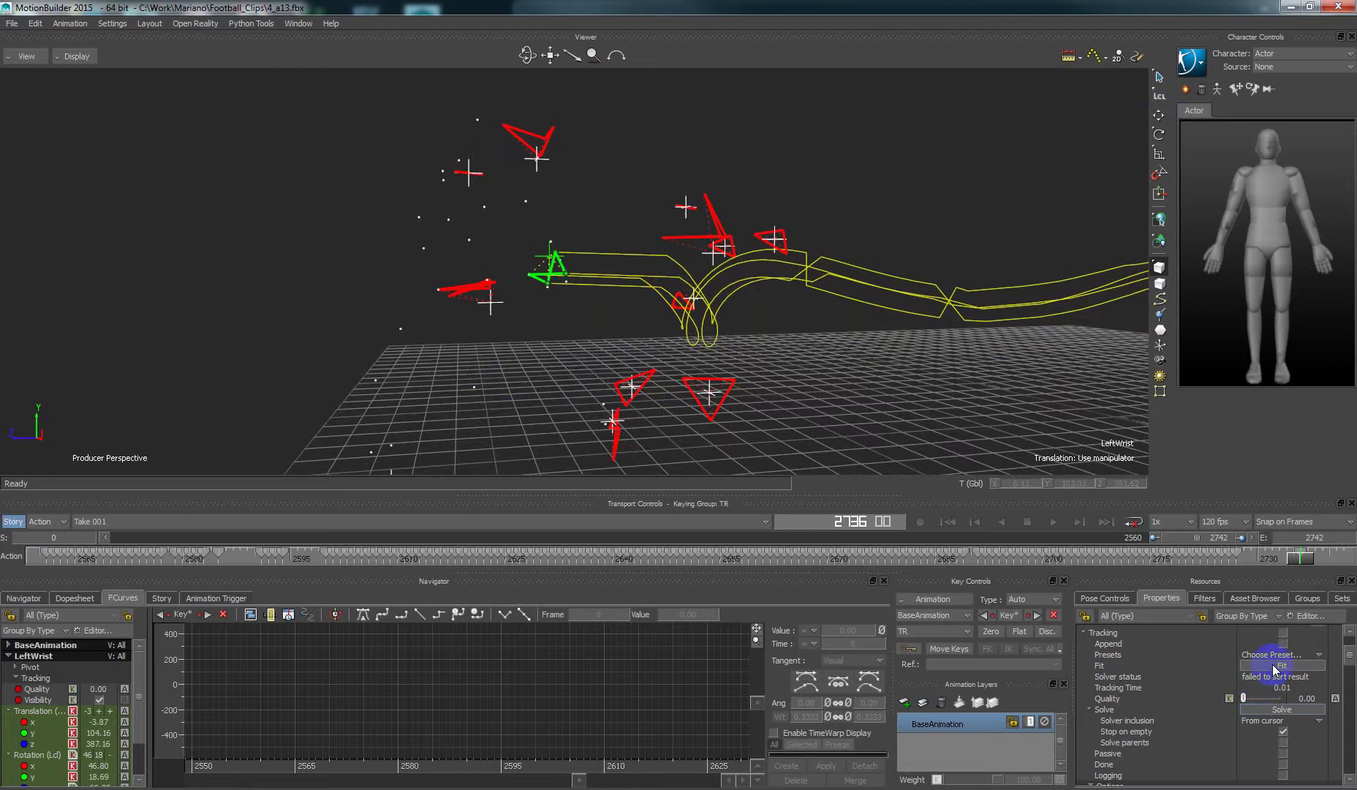
pyautogui.click(1273, 666)
pyautogui.click(1269, 710)
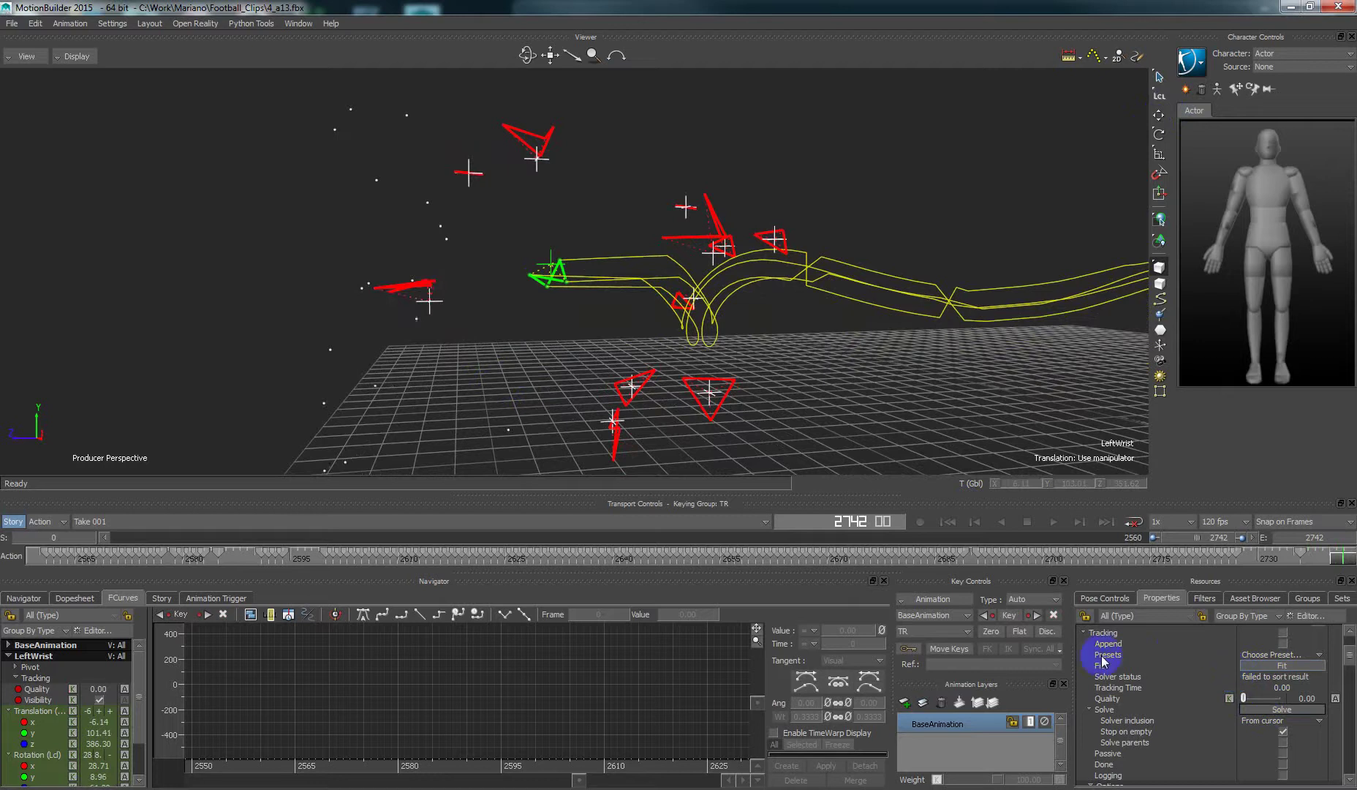
# Deselect LeftWrist and scrub back to frame 2560 to review the whole tracked figure
pyautogui.keyDown('ctrl'); pyautogui.moveTo(773, 281); pyautogui.dragTo(734, 387); pyautogui.keyUp('ctrl')
pyautogui.click(737, 335)
pyautogui.moveTo(1341, 559); pyautogui.dragTo(36, 547)
pyautogui.keyDown('ctrl'); pyautogui.keyDown('shift'); pyautogui.moveTo(576, 342); pyautogui.dragTo(763, 321); pyautogui.keyUp('shift'); pyautogui.keyUp('ctrl')
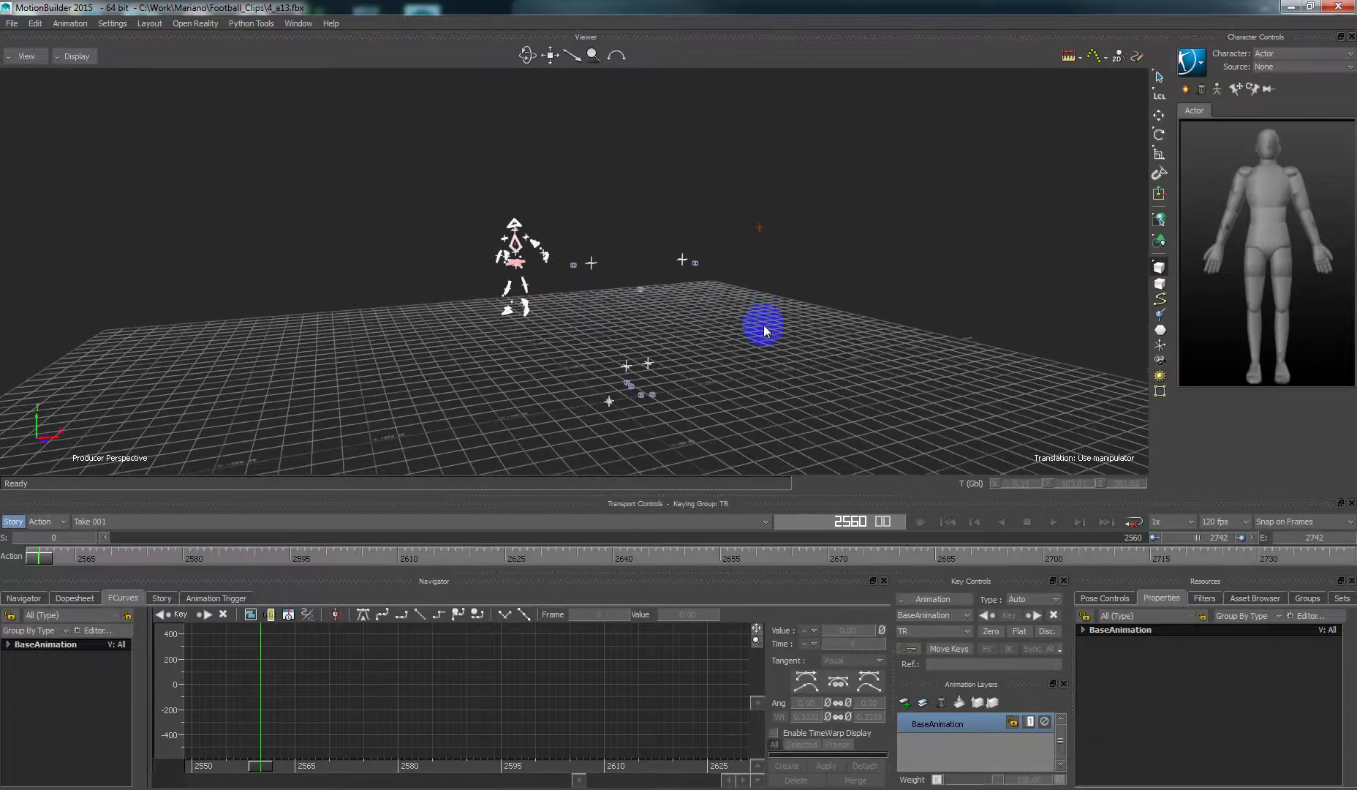
pyautogui.hotkey('ctrl', 'space')
pyautogui.keyDown('ctrl'); pyautogui.keyDown('shift'); pyautogui.moveTo(887, 356); pyautogui.dragTo(660, 326); pyautogui.keyUp('shift'); pyautogui.keyUp('ctrl')
pyautogui.hotkey('ctrl', 'space')
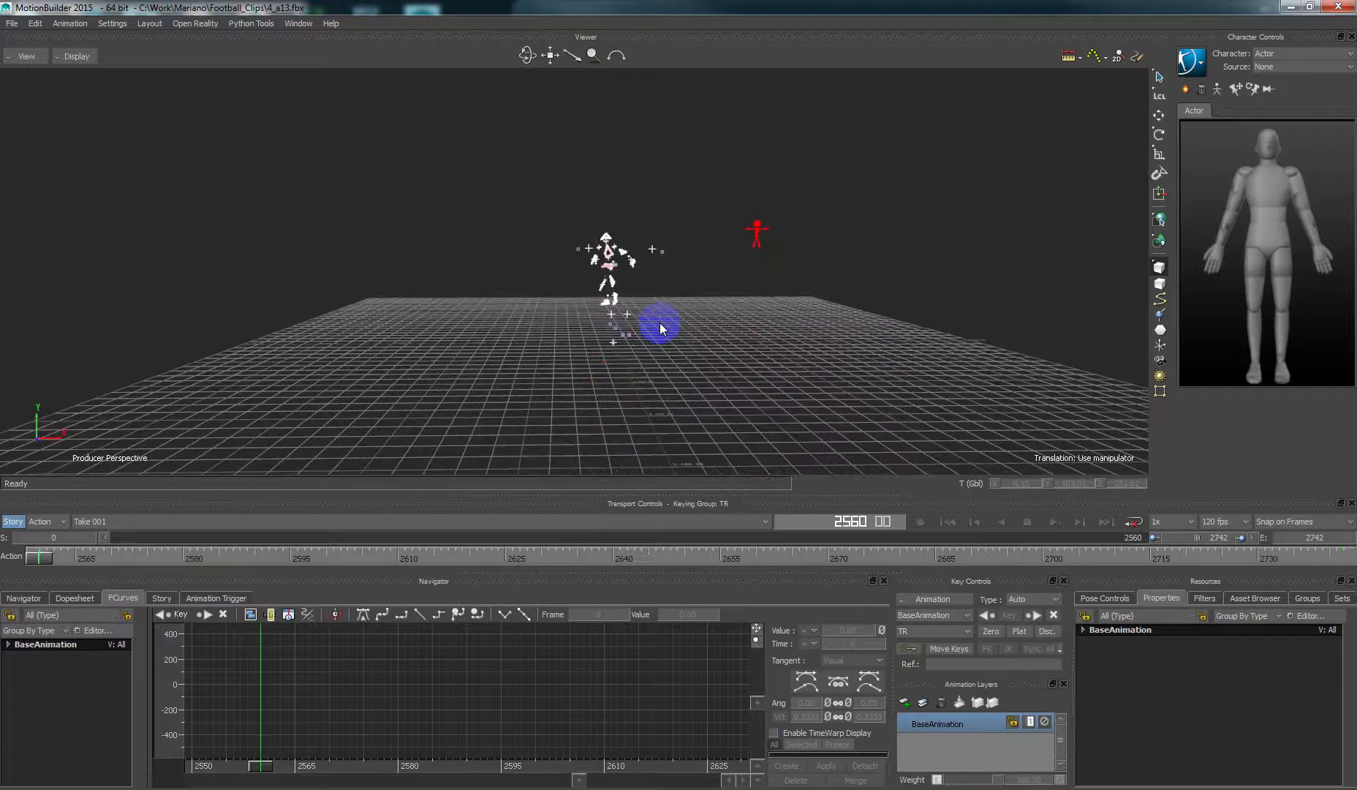